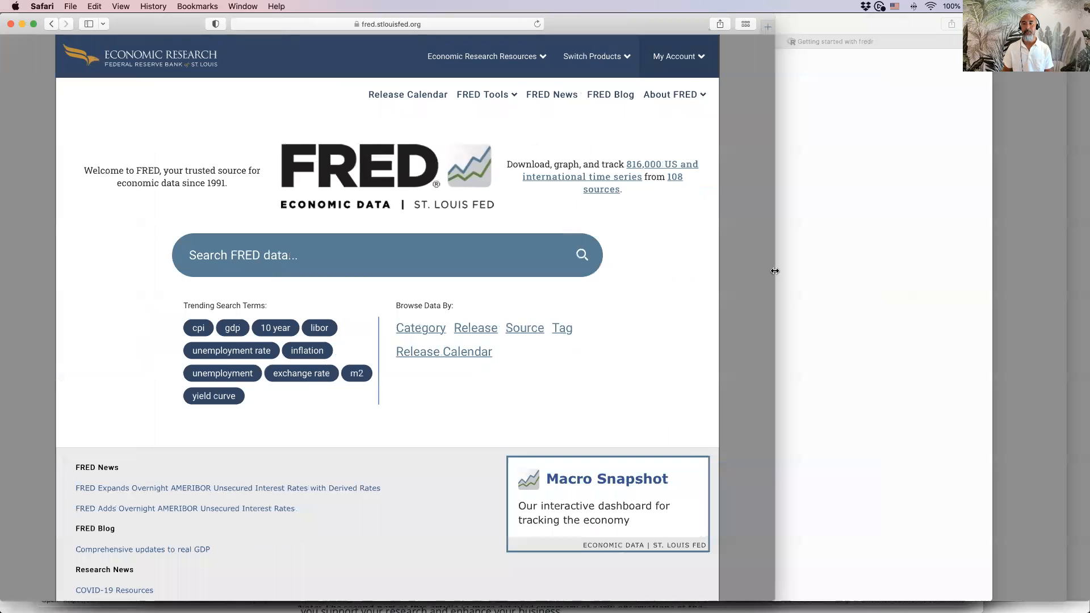
# Step: Widen the browser window and search FRED for 'gas price'
pyautogui.moveTo(775, 272); pyautogui.dragTo(1085, 303)
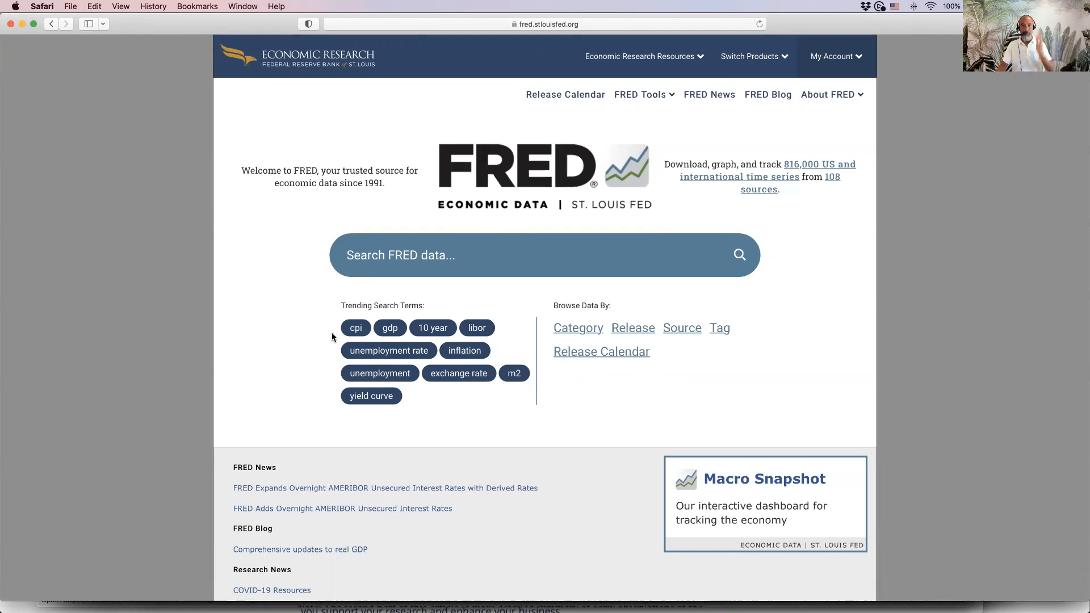
pyautogui.click(462, 254)
pyautogui.write('gas price')
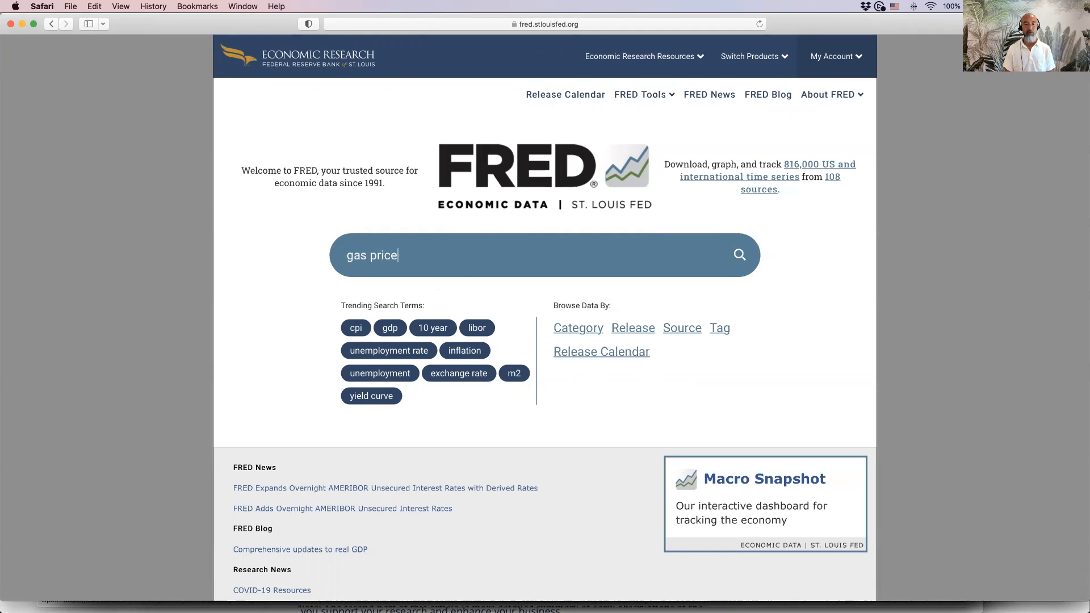
pyautogui.press('Return')
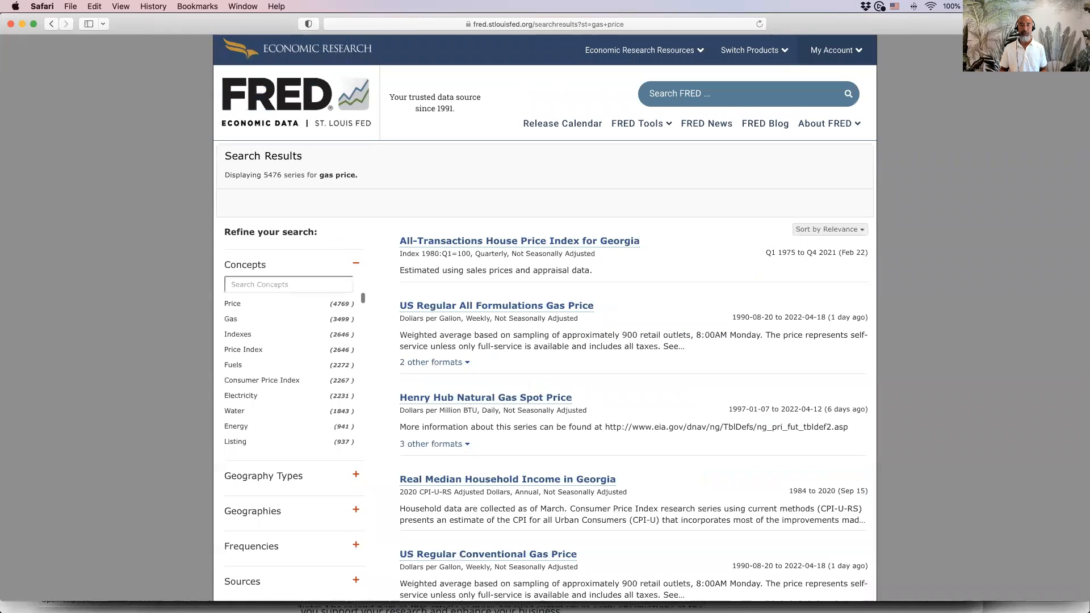
pyautogui.scroll(-4, 661, 324)
pyautogui.scroll(-5, 661, 325)
pyautogui.scroll(2, 661, 320)
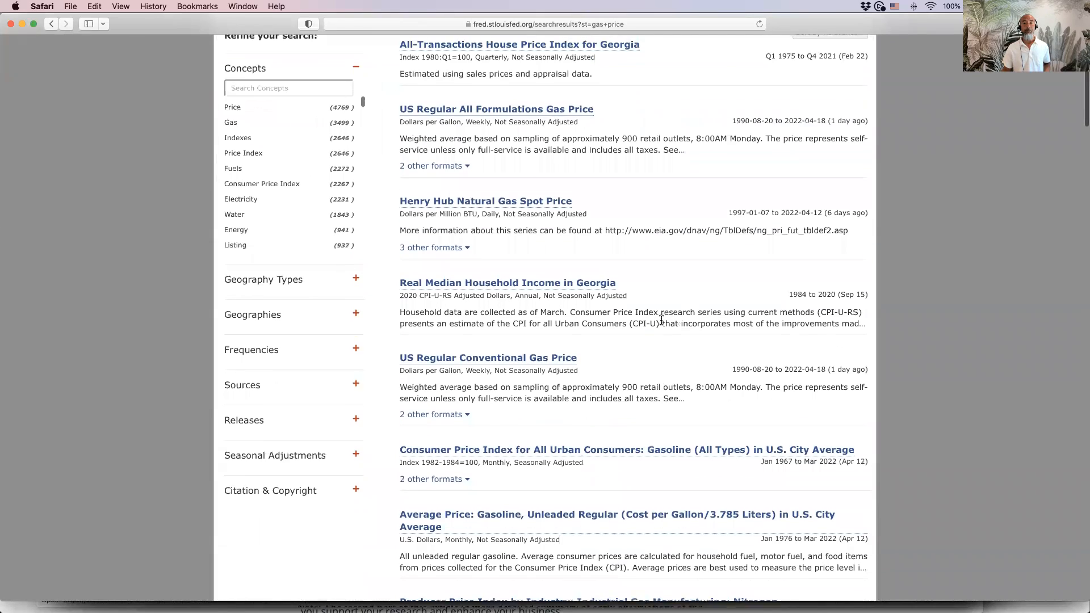
pyautogui.scroll(2, 661, 319)
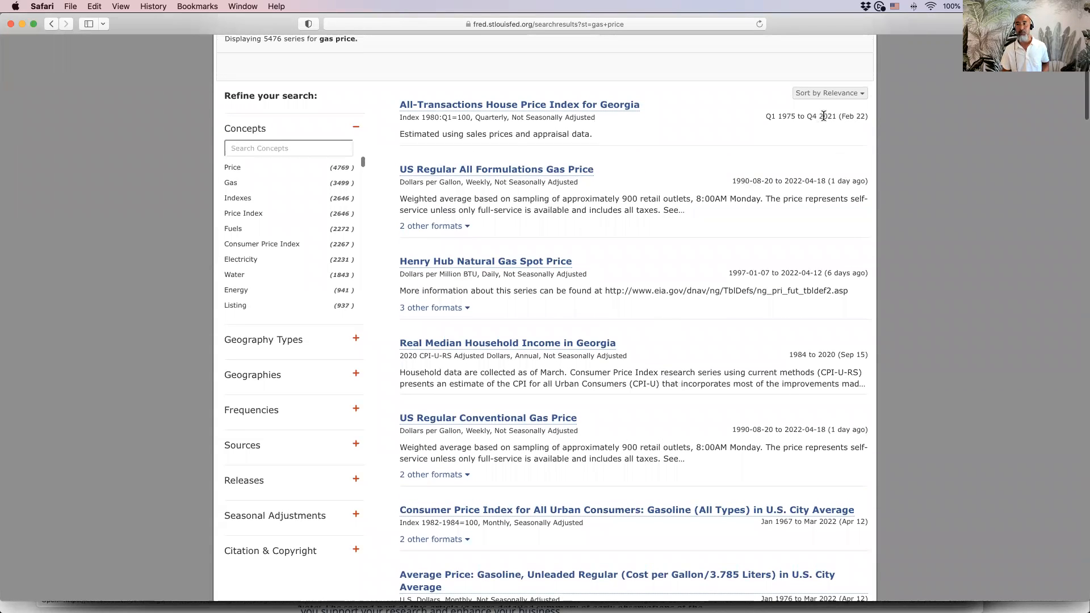
pyautogui.moveTo(869, 113); pyautogui.dragTo(867, 115)
pyautogui.click(778, 152)
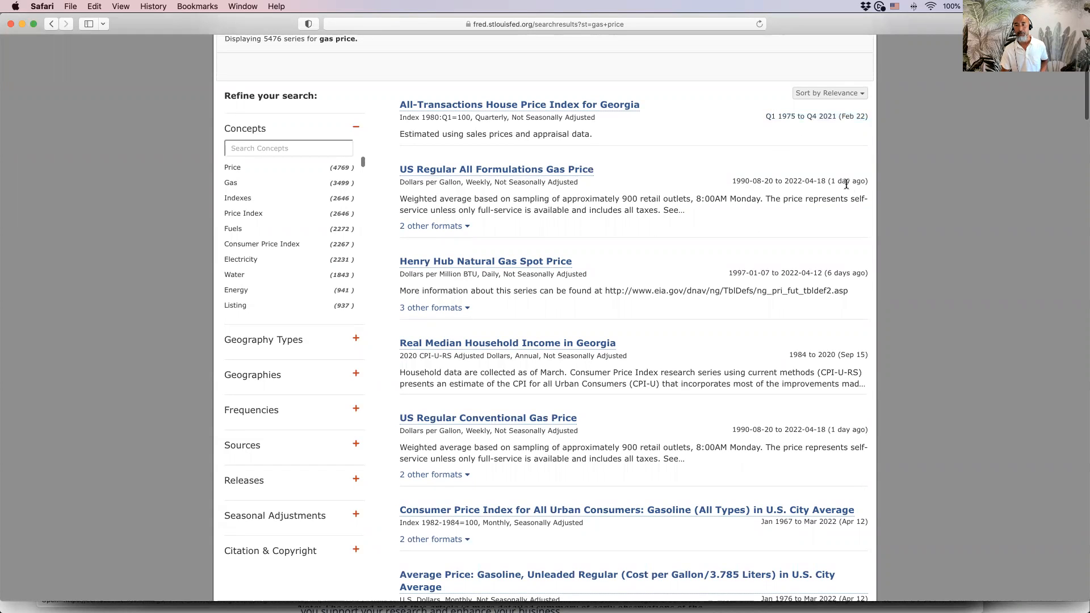
pyautogui.moveTo(869, 181)
pyautogui.mouseDown()
pyautogui.moveTo(830, 181)
pyautogui.moveTo(870, 181)
pyautogui.mouseUp()
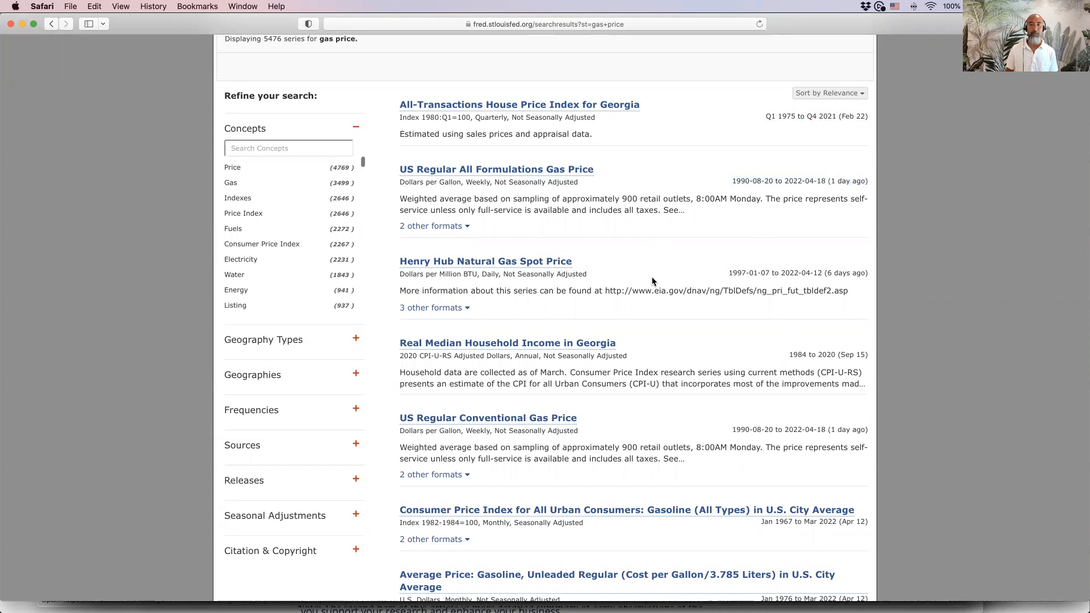
pyautogui.scroll(-10, 652, 280)
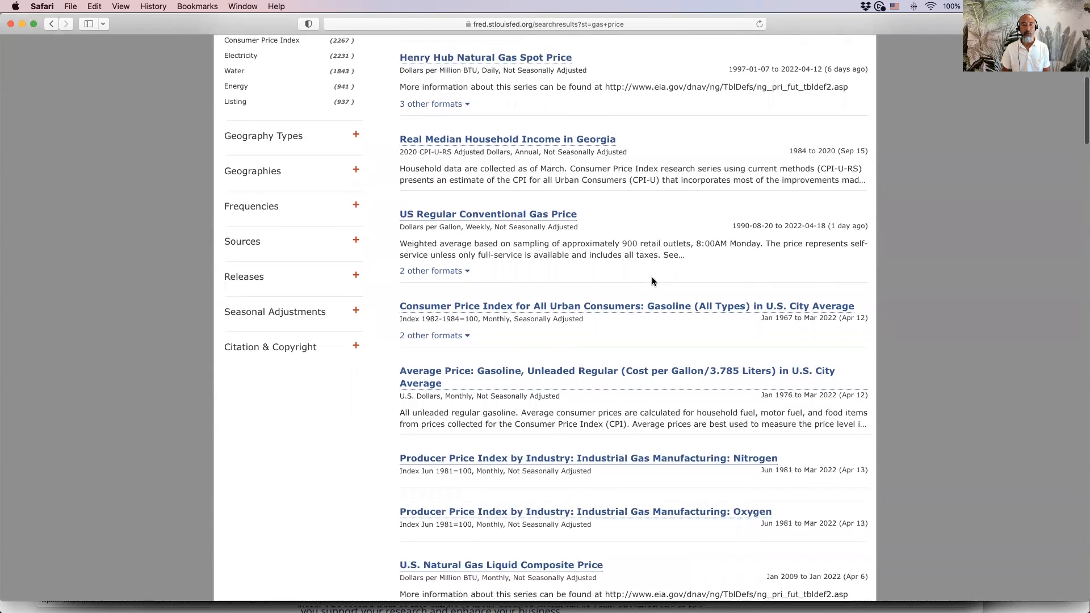
pyautogui.scroll(-14, 652, 280)
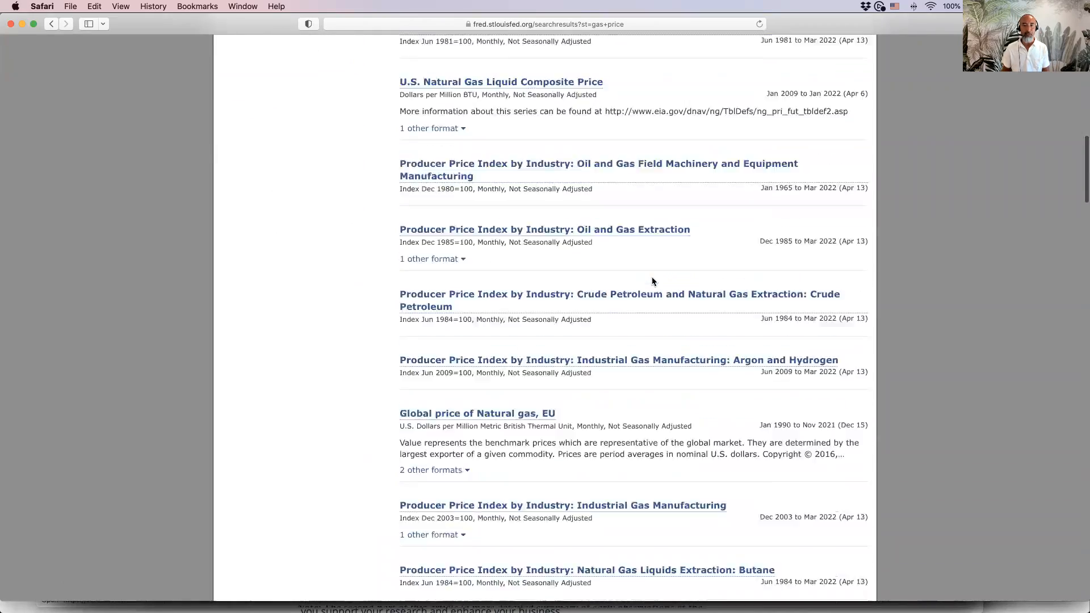
pyautogui.scroll(20, 652, 281)
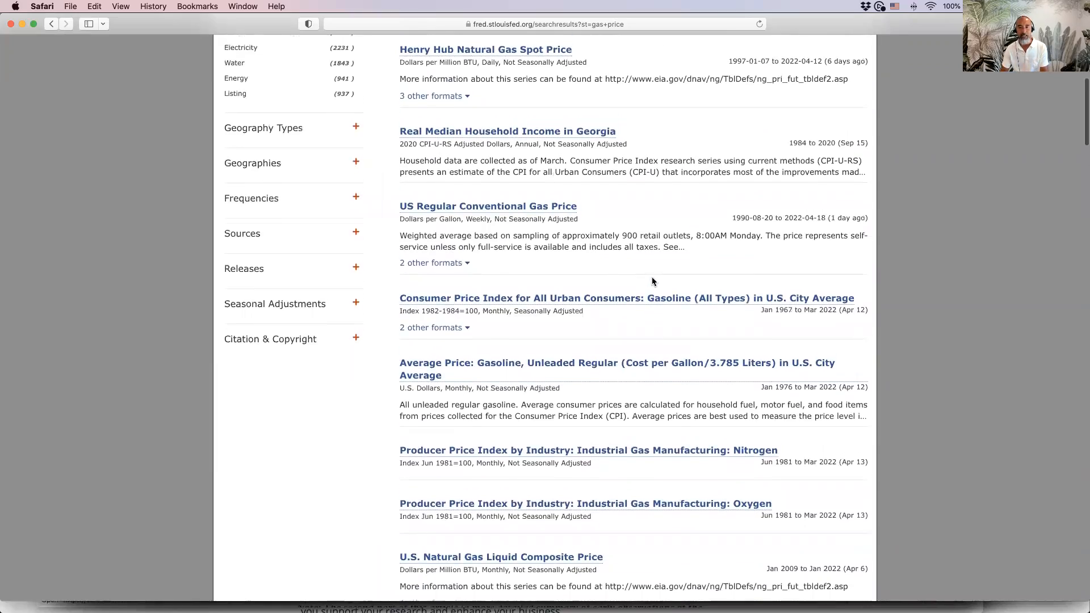
pyautogui.scroll(2, 652, 282)
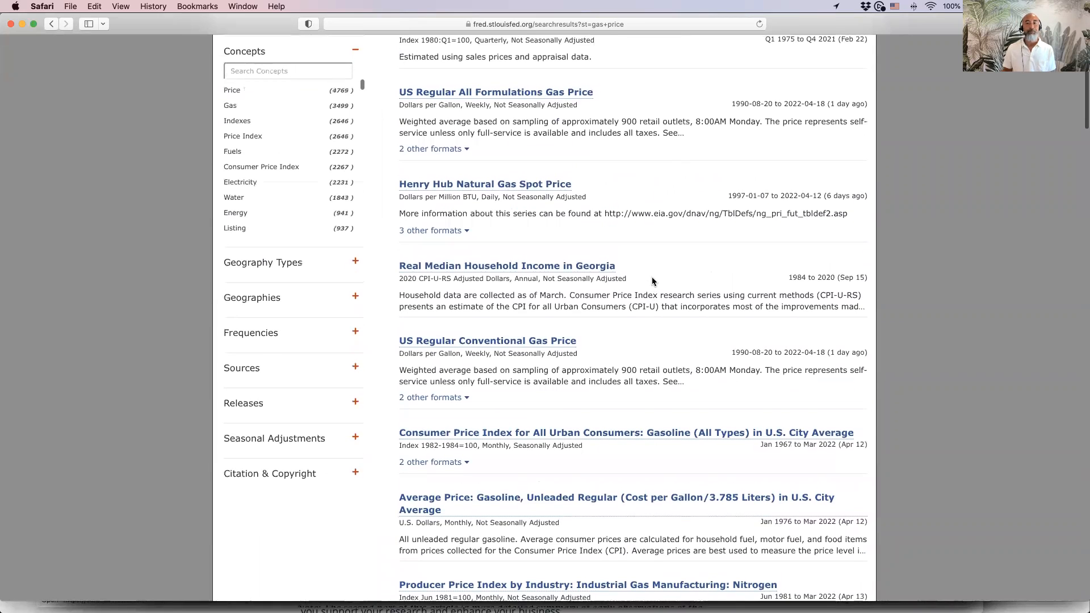
pyautogui.scroll(-6, 651, 280)
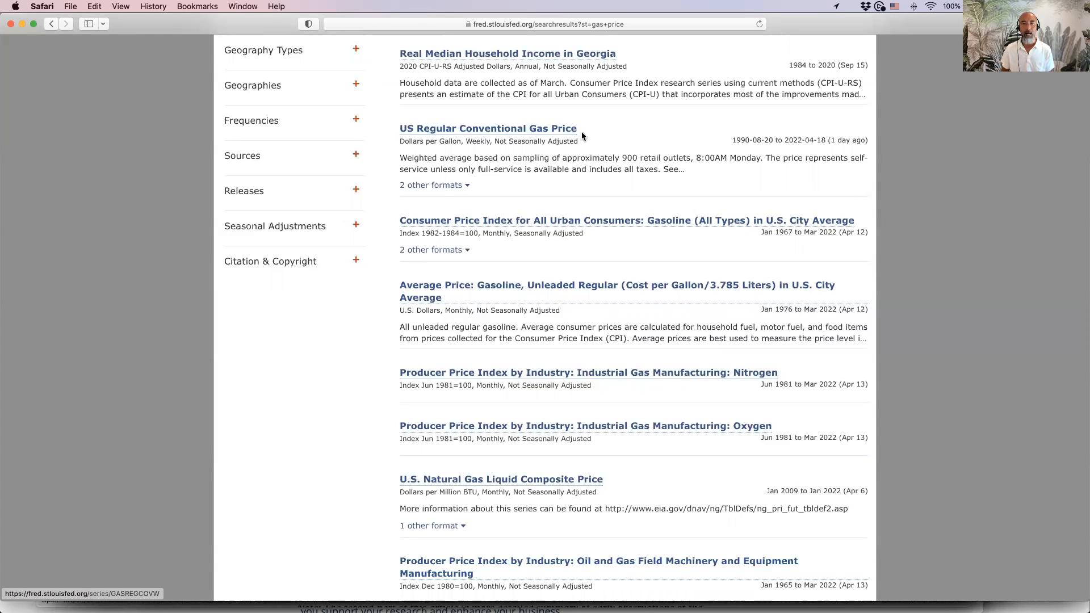
pyautogui.doubleClick(471, 140)
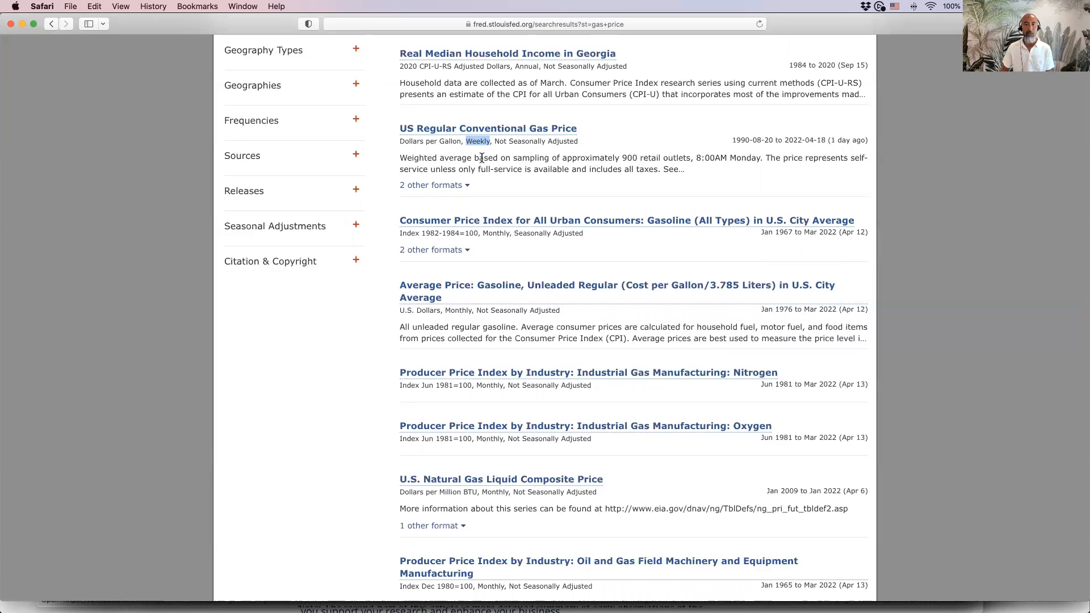
pyautogui.scroll(-2, 533, 270)
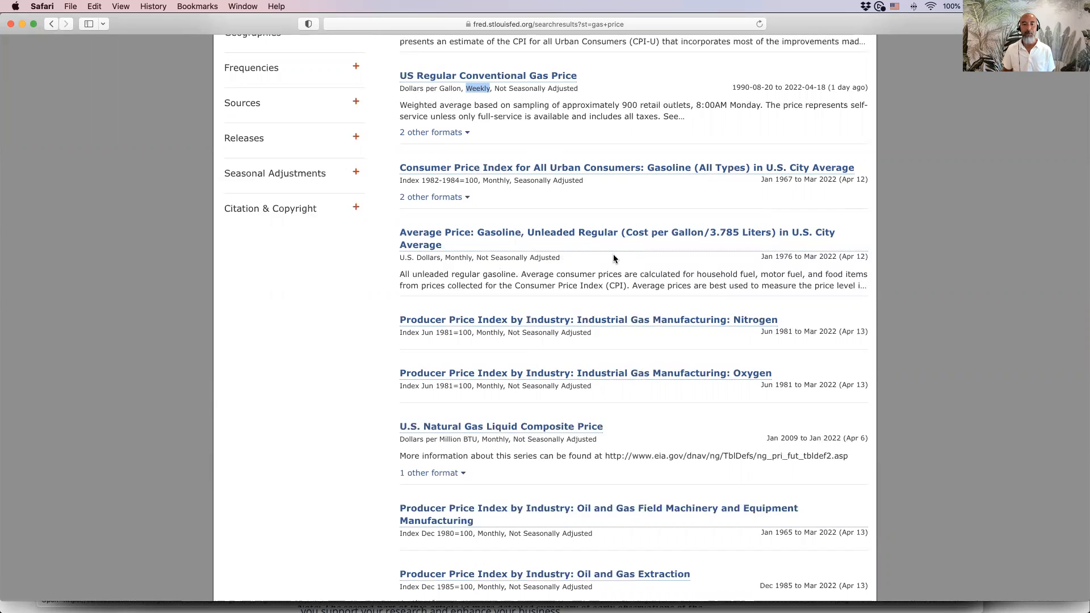
pyautogui.doubleClick(465, 258)
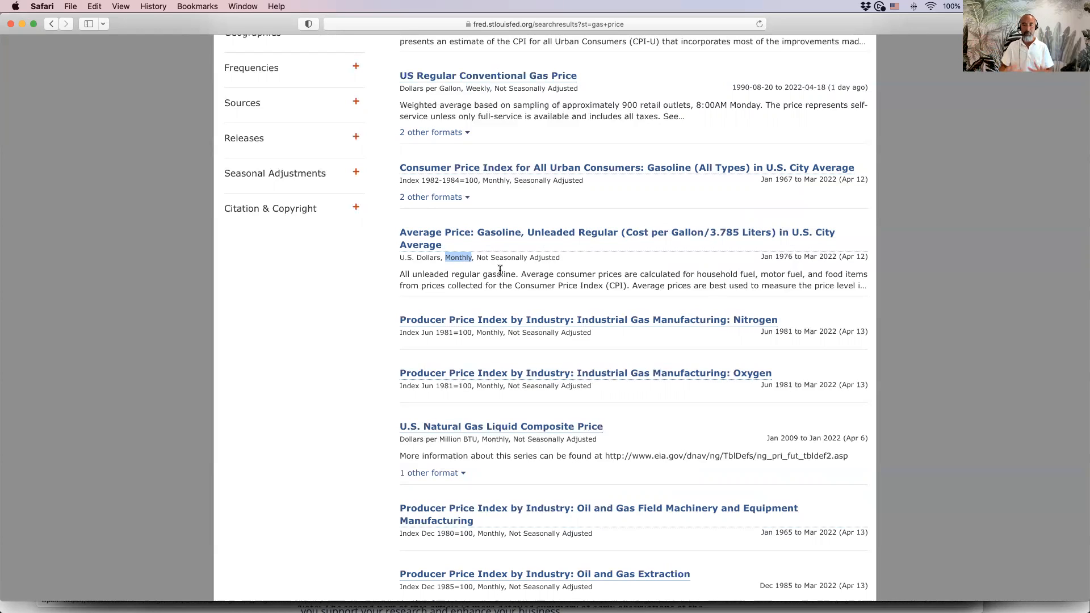
# Step: Open the Average Price: Gasoline, Unleaded Regular series page and review its last-updated date
pyautogui.click(526, 235)
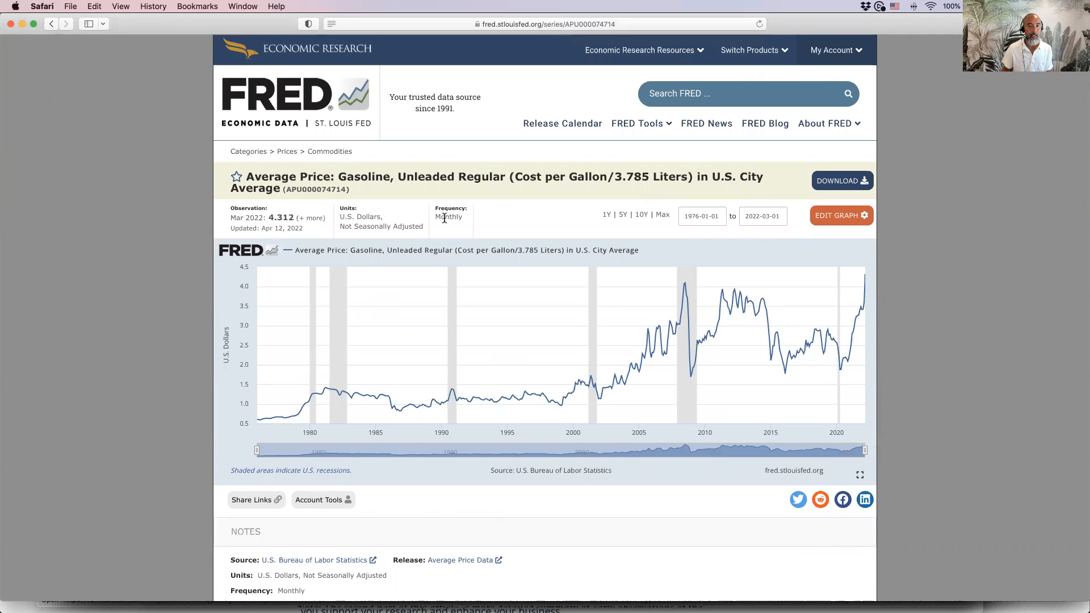
pyautogui.moveTo(260, 228); pyautogui.dragTo(305, 228)
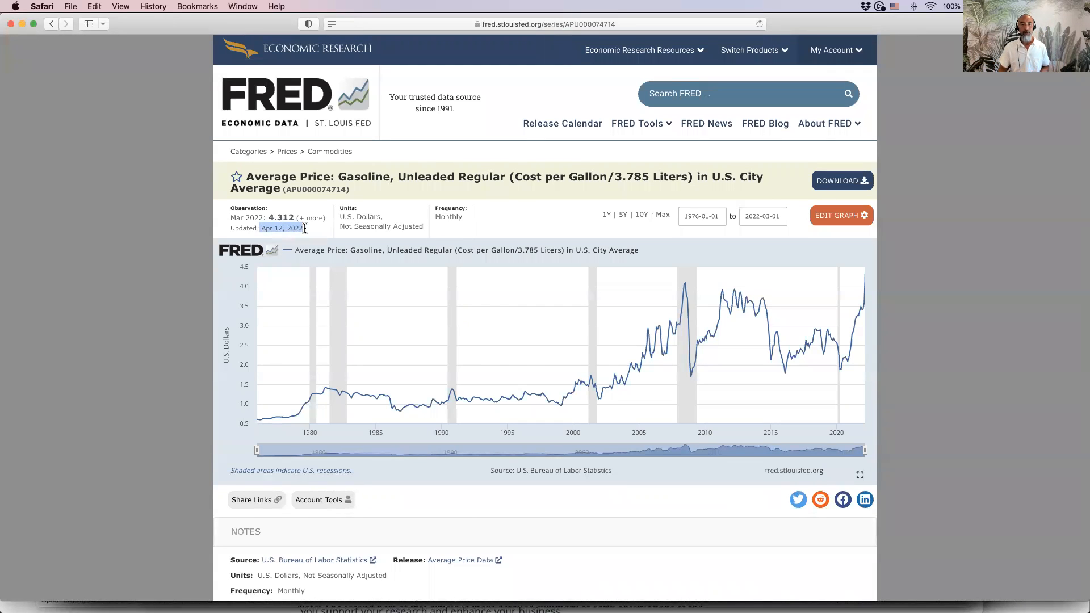
pyautogui.moveTo(281, 228)
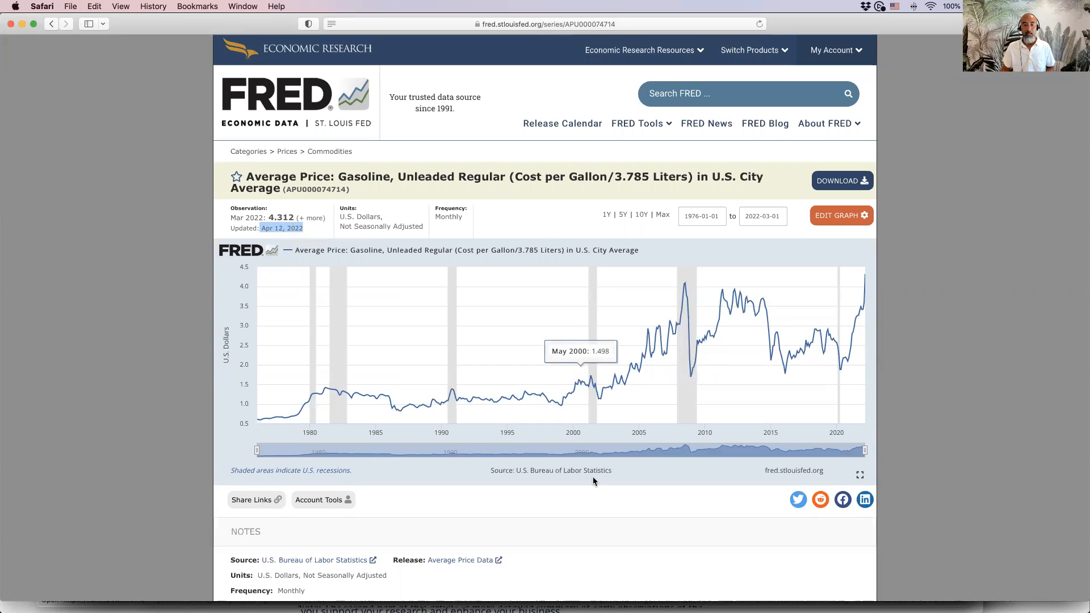
pyautogui.scroll(-5, 593, 514)
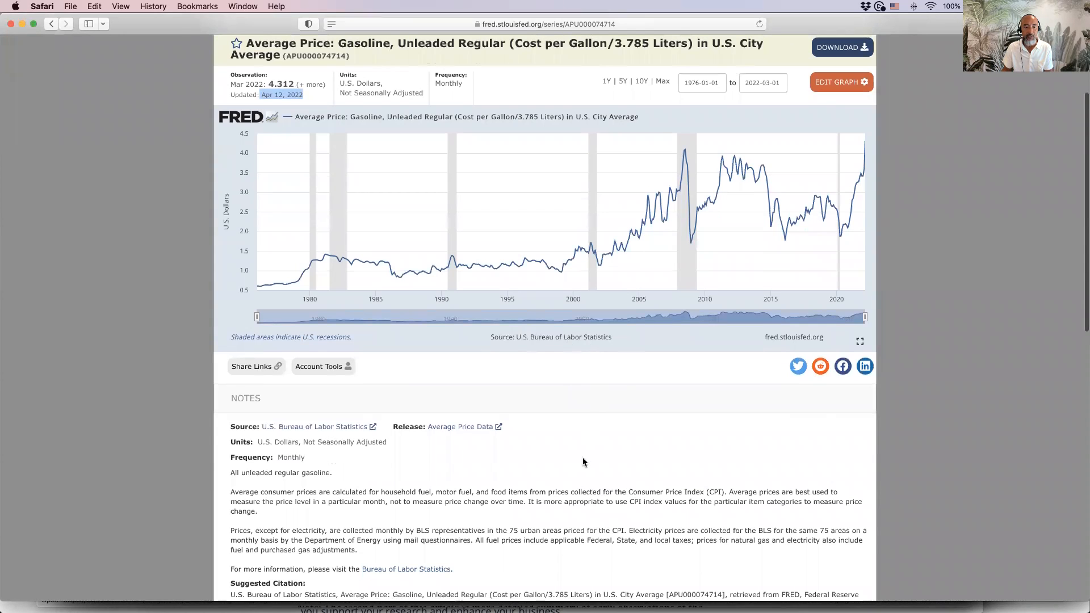
pyautogui.scroll(-5, 583, 458)
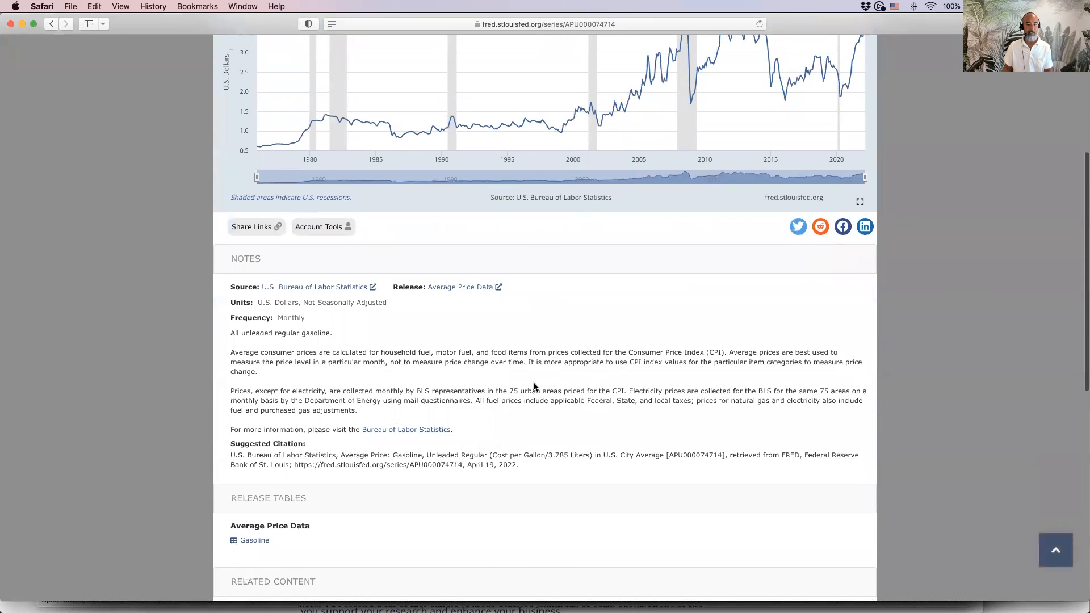
pyautogui.scroll(-2, 536, 386)
pyautogui.scroll(3, 585, 346)
pyautogui.scroll(8, 583, 346)
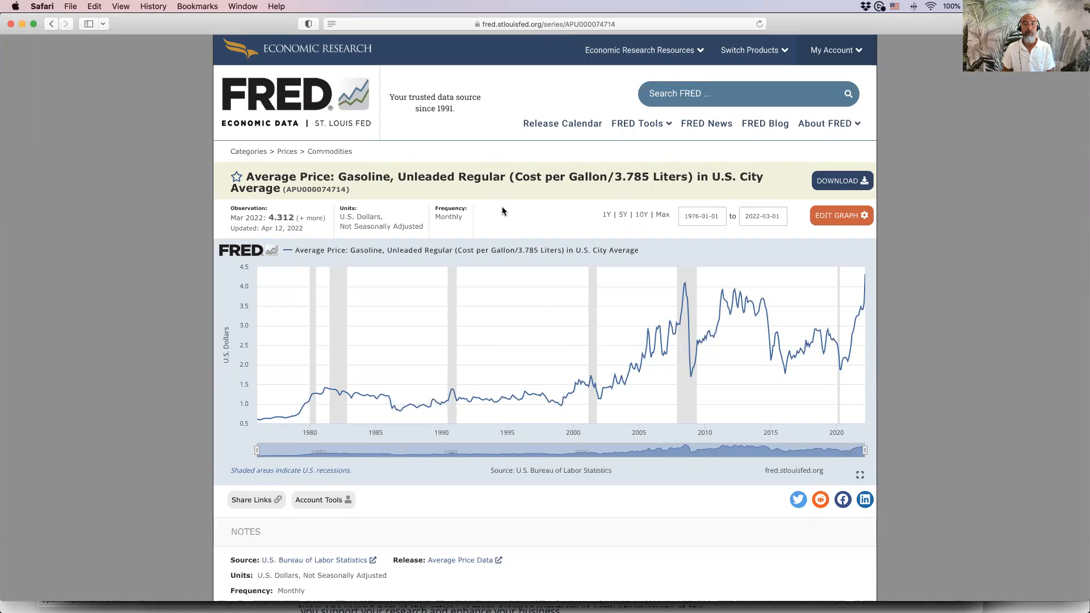
# Step: Copy the series ID APU000074714 and switch to Exploratory
pyautogui.doubleClick(313, 188)
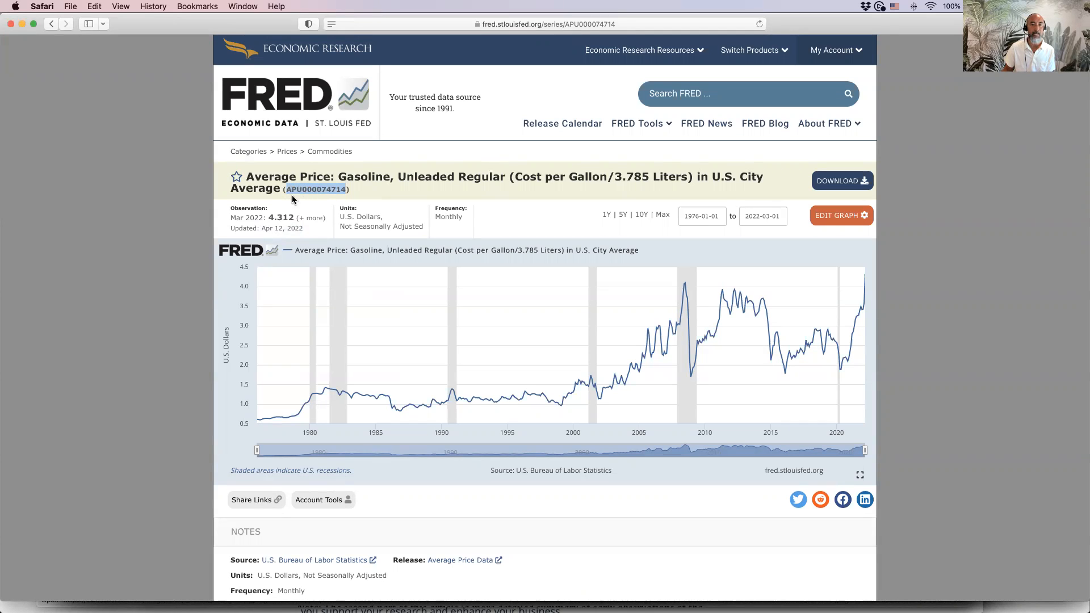
pyautogui.click(585, 27)
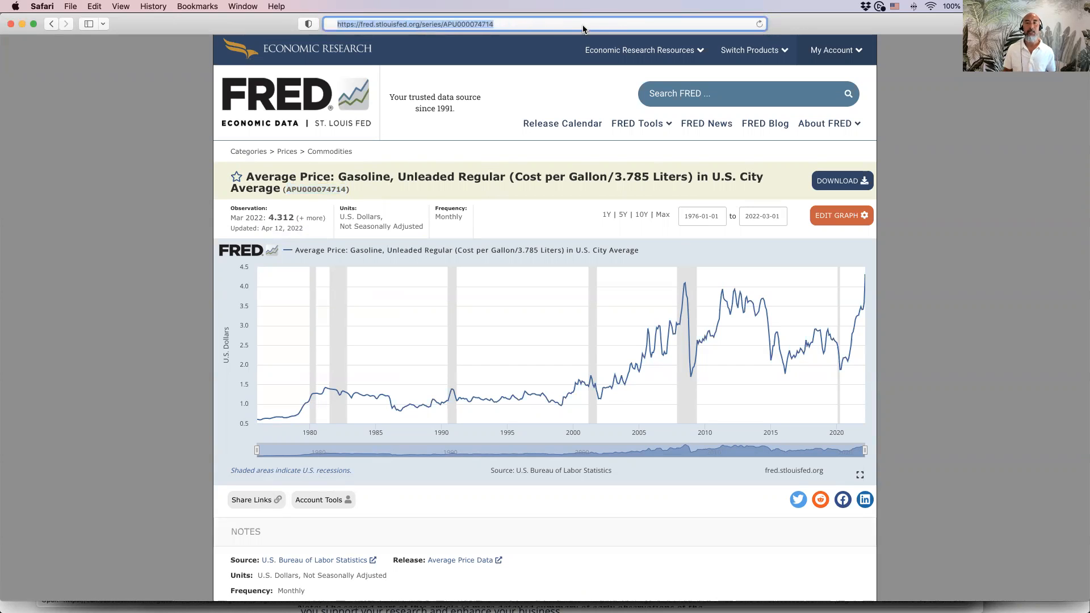
pyautogui.click(482, 24)
pyautogui.doubleClick(481, 24)
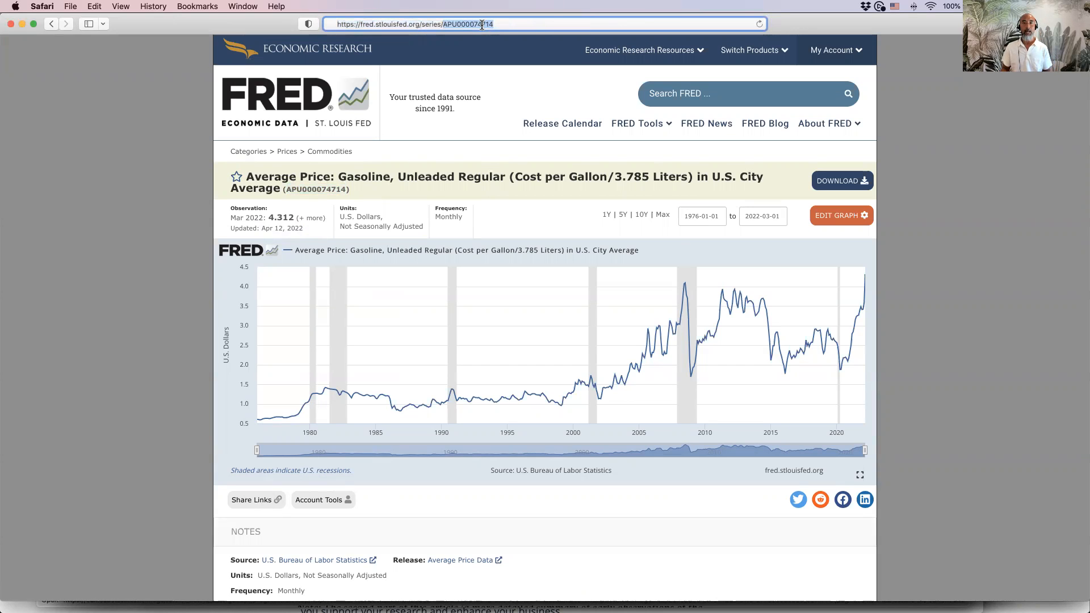
pyautogui.click(465, 198)
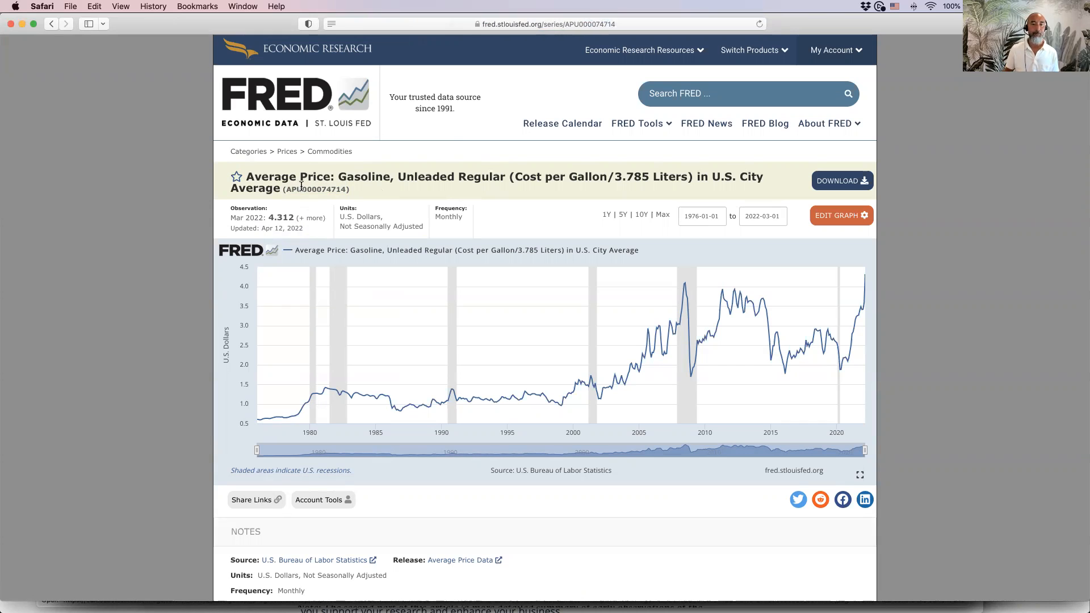
pyautogui.doubleClick(301, 188)
pyautogui.press('super+c')
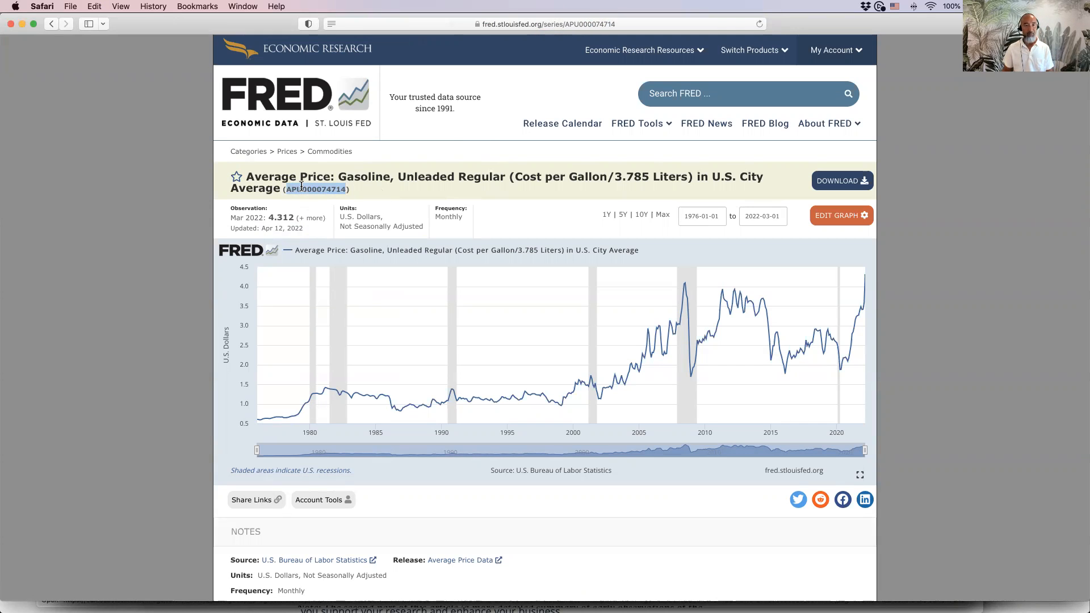
pyautogui.press('super+Tab')
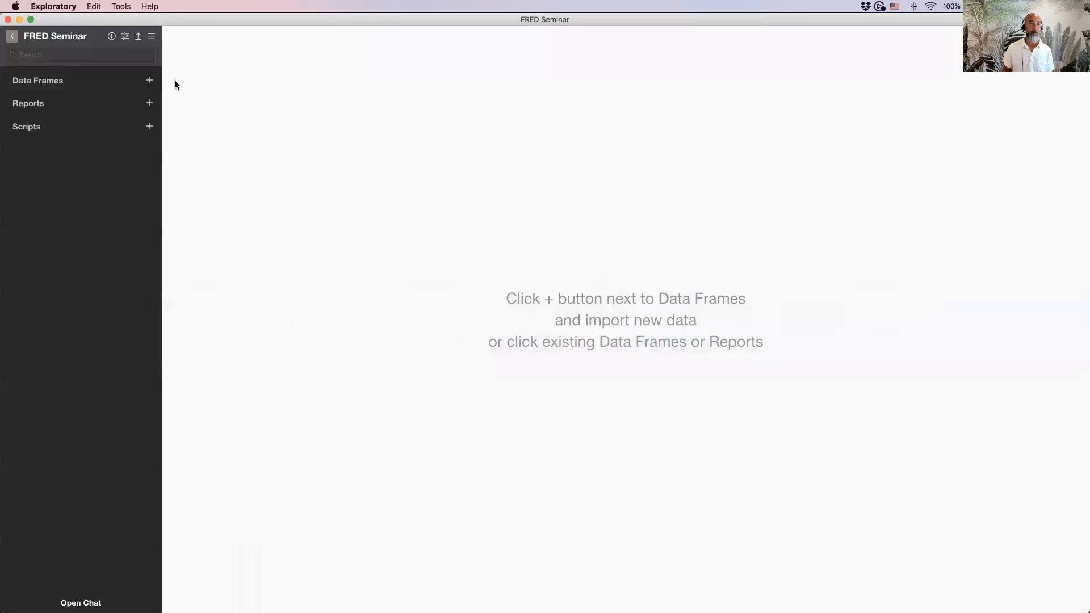
# Step: Start a new FRED (Economic Data) import from Cloud Apps Data
pyautogui.click(150, 81)
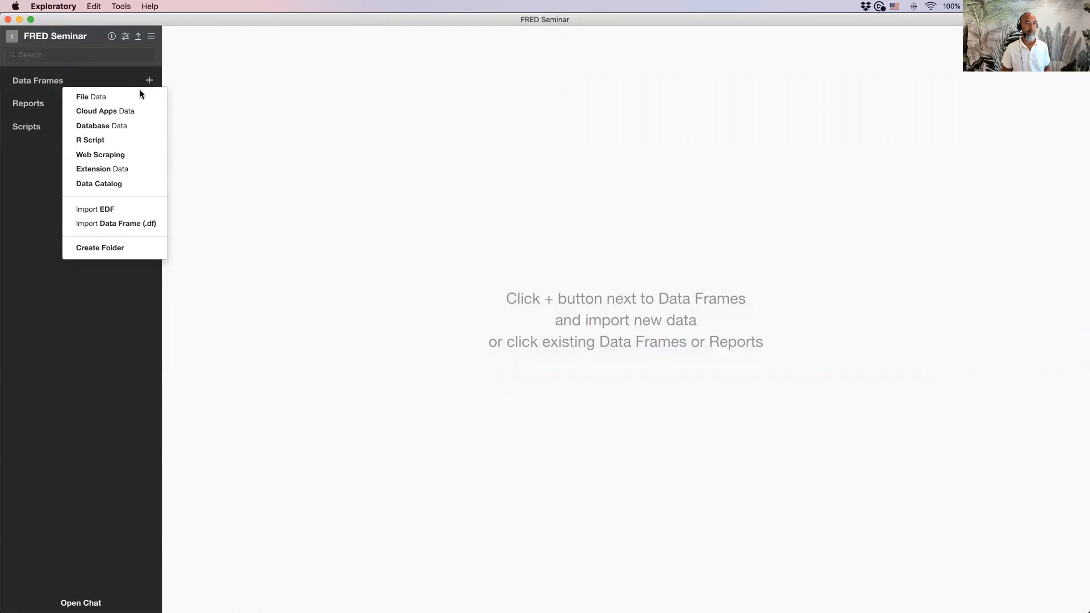
pyautogui.click(127, 111)
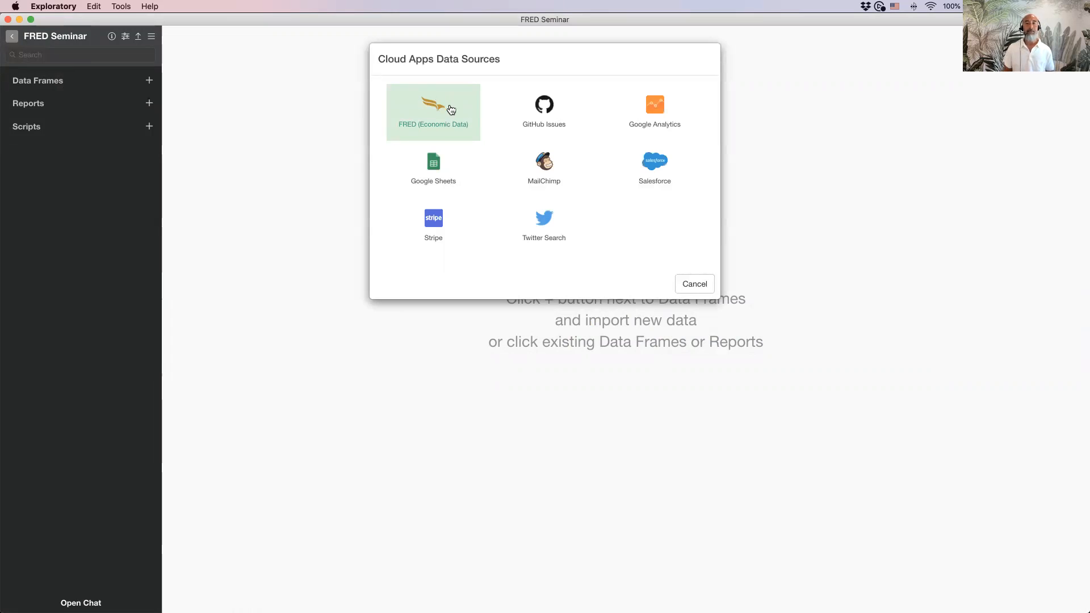
pyautogui.click(452, 110)
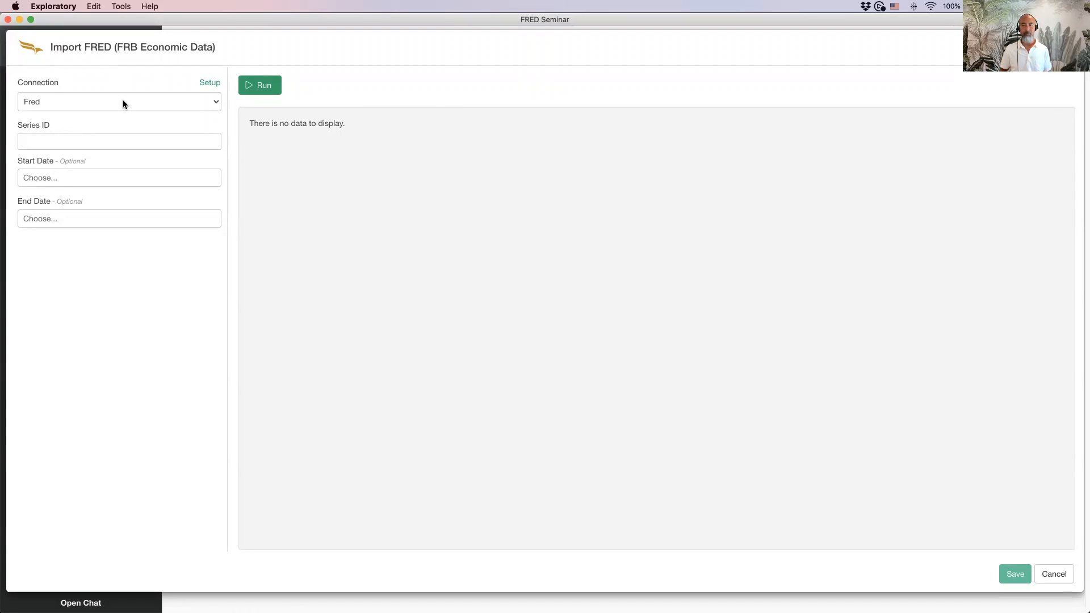
# Step: Paste series ID APU000074714 and run the import preview
pyautogui.click(112, 138)
pyautogui.press('super+v')
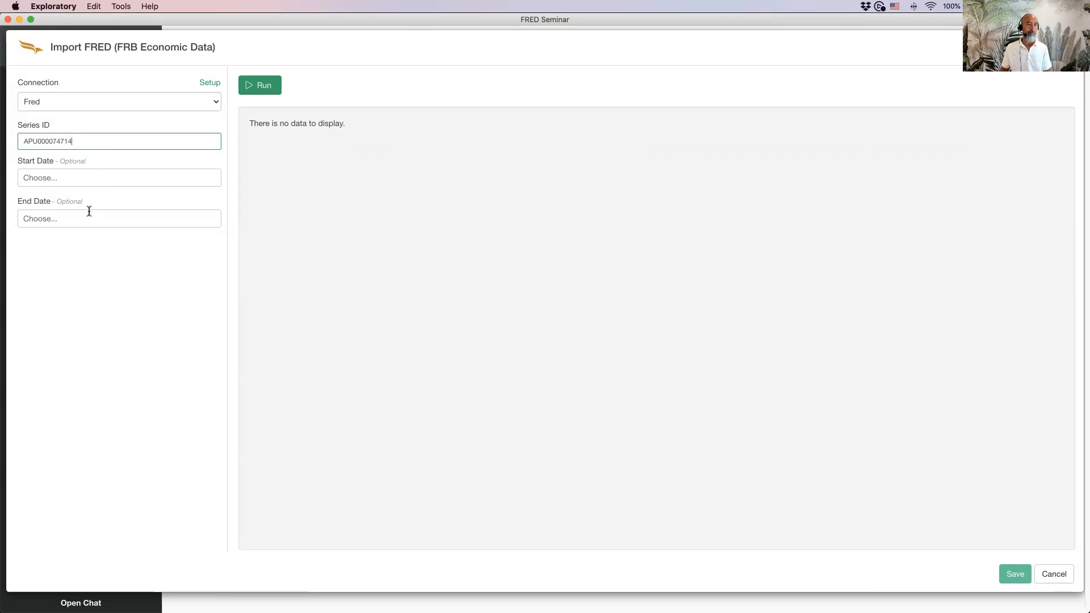
pyautogui.click(262, 86)
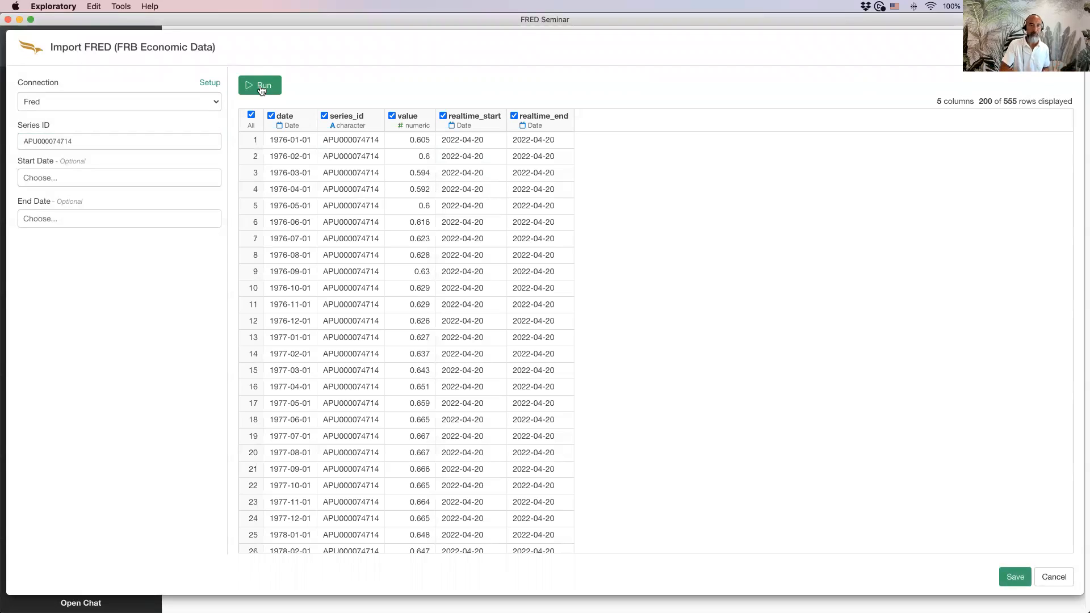
pyautogui.click(262, 88)
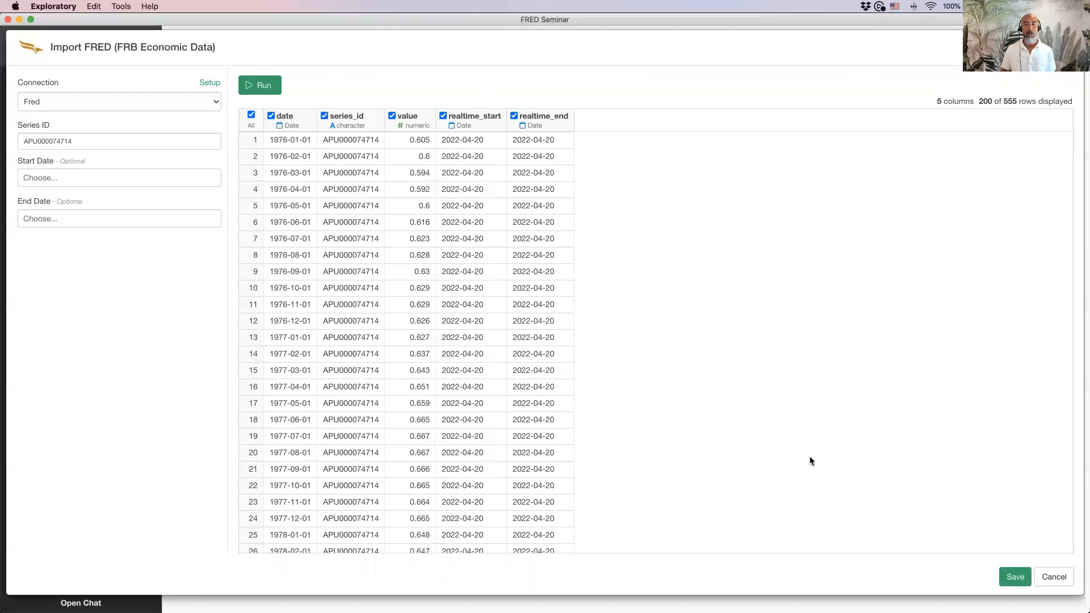
# Step: Save the imported FRED series as a data frame named 'US Gas Price'
pyautogui.click(1015, 577)
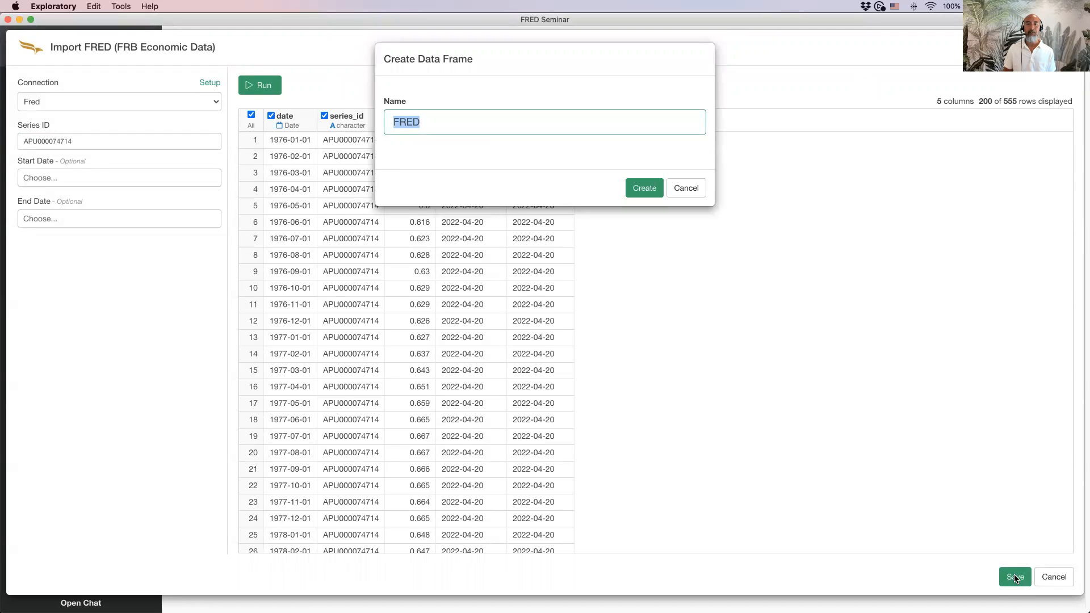
pyautogui.write('US ')
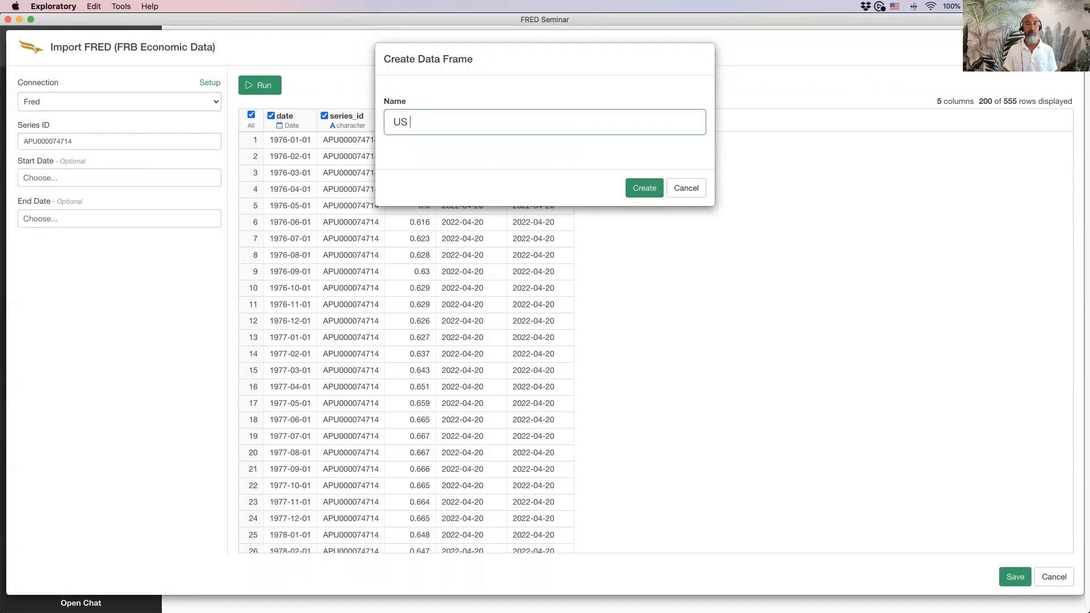
pyautogui.write('Gas Price')
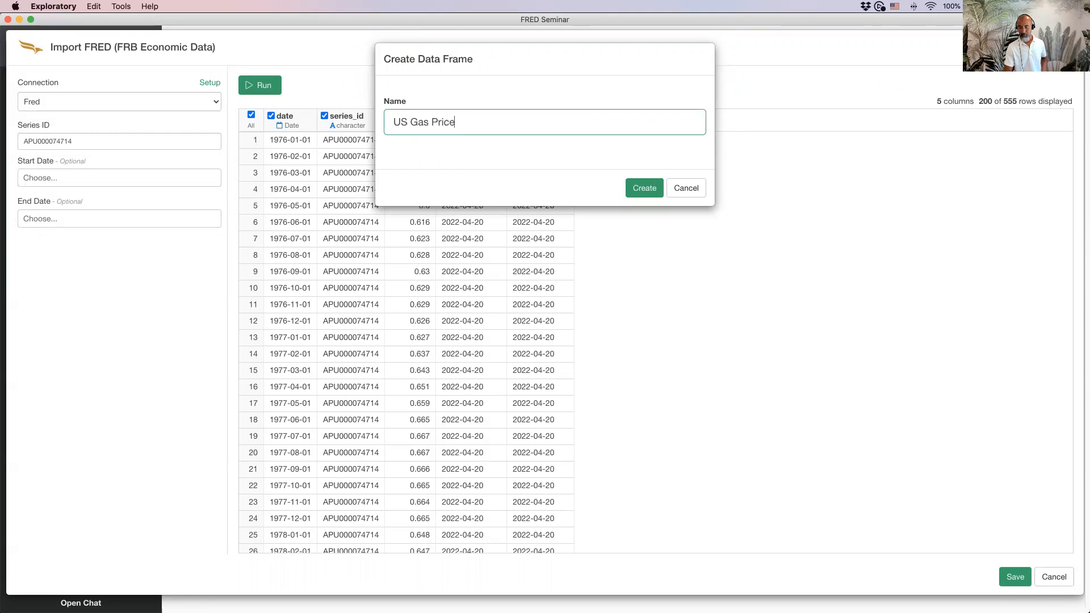
pyautogui.press('Return')
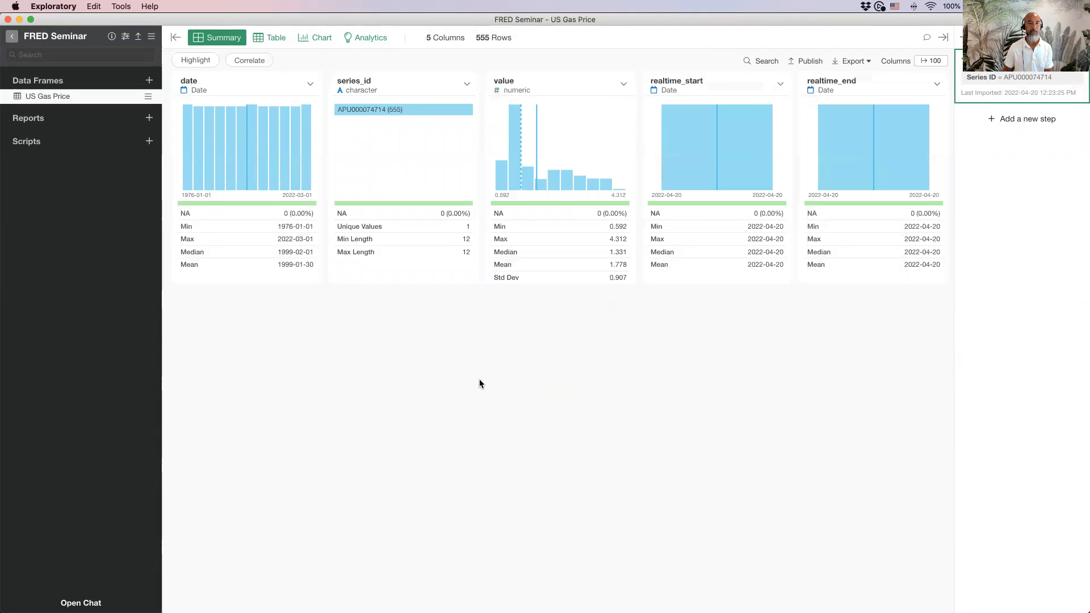
# Step: Check the date and value column summaries and the table, then open the Chart view
pyautogui.click(249, 83)
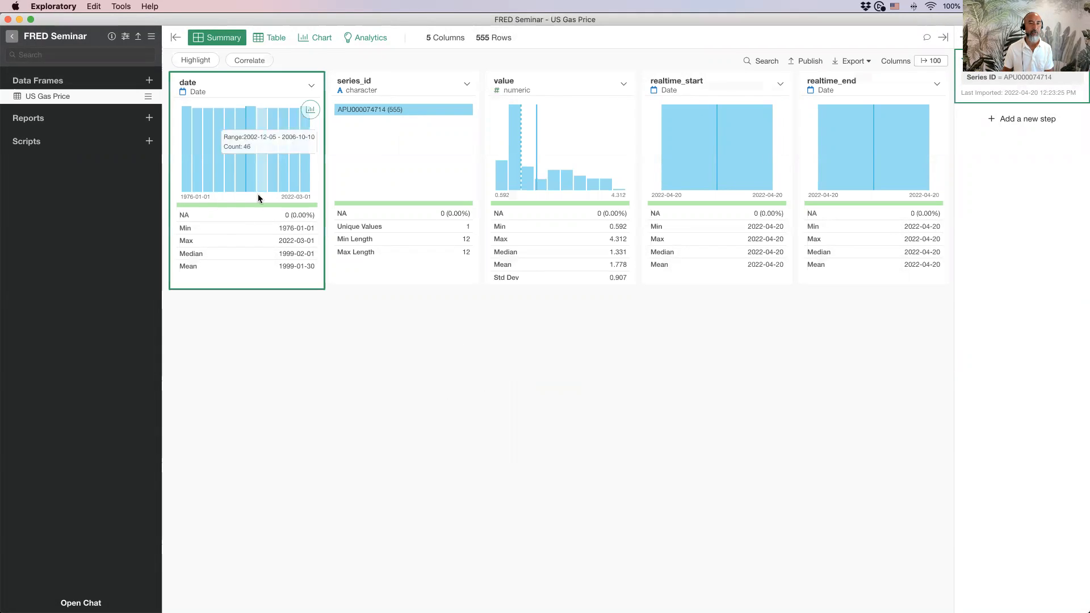
pyautogui.click(558, 87)
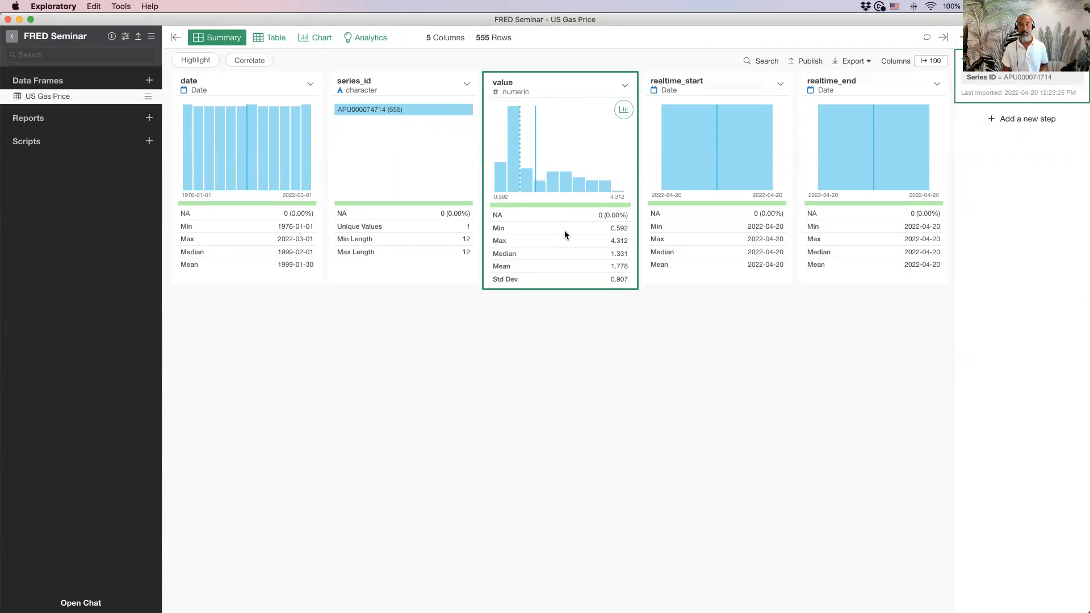
pyautogui.click(573, 85)
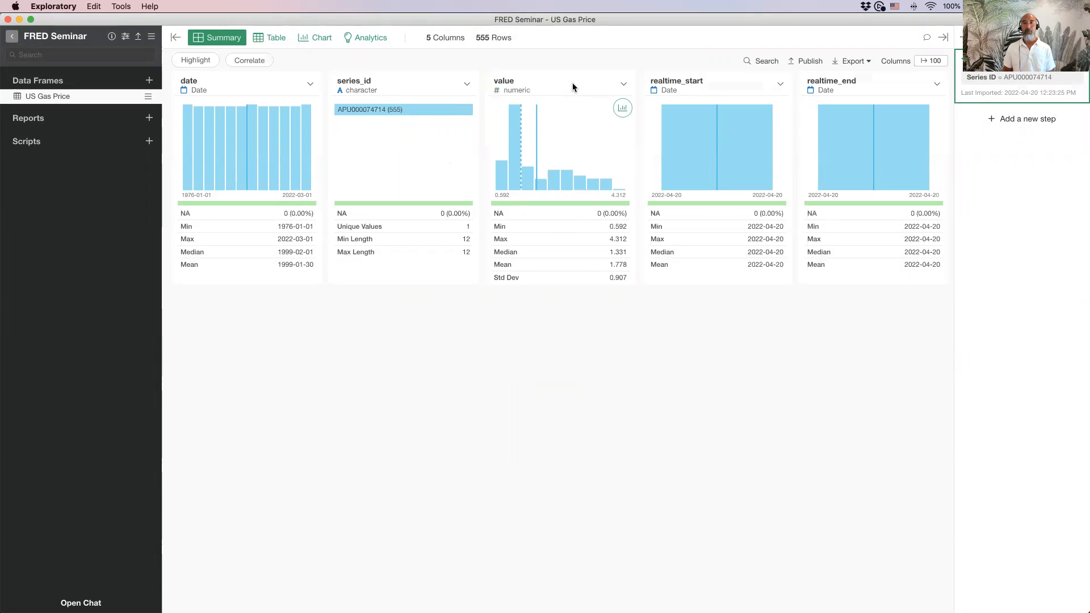
pyautogui.click(273, 37)
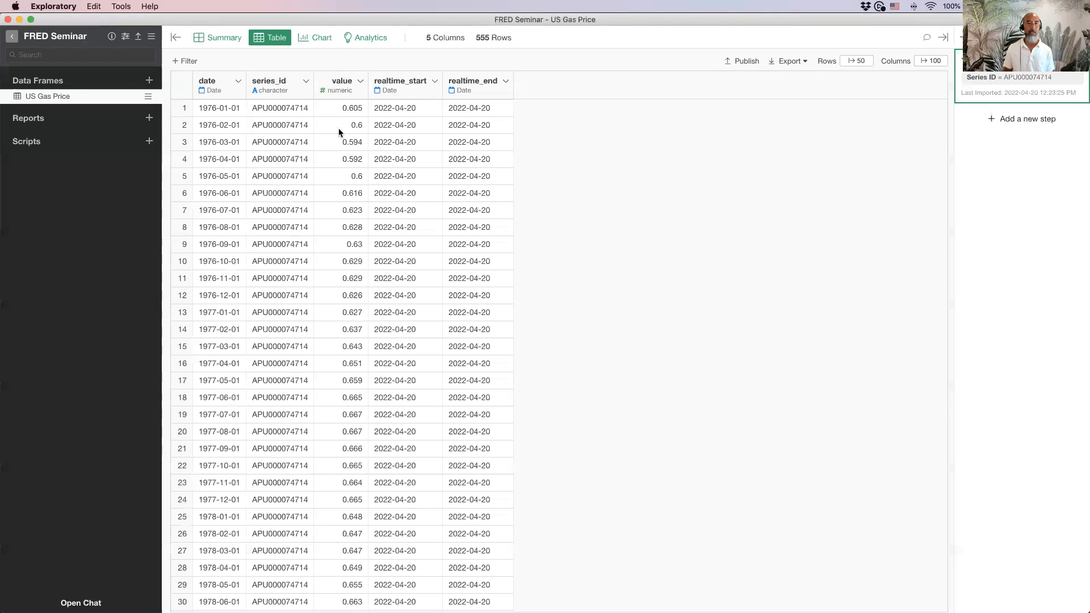
pyautogui.click(322, 35)
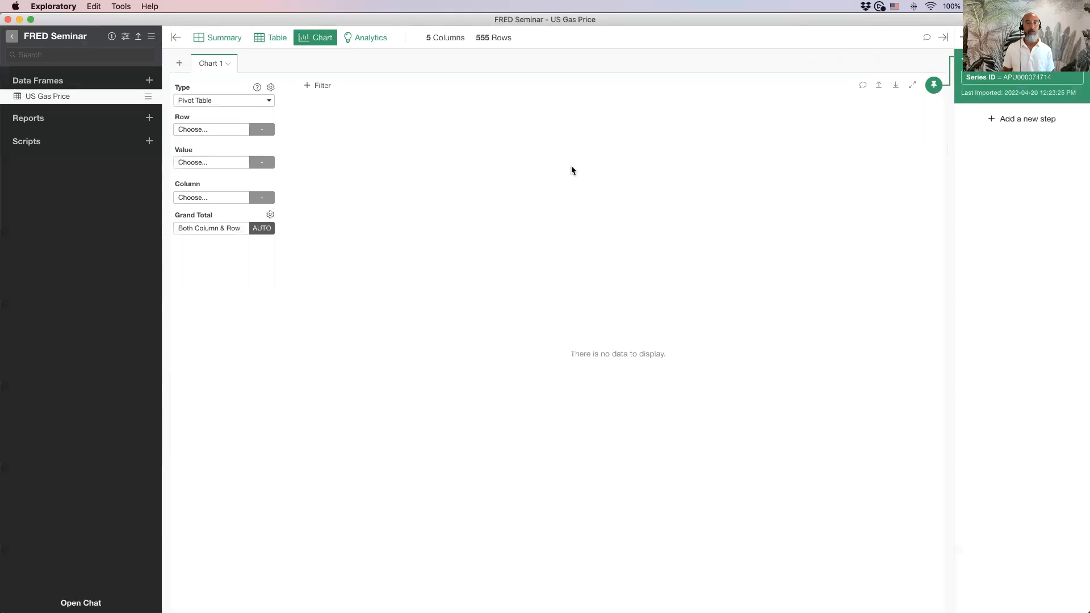
# Step: Make a line chart with date on the X axis and value on the Y axis
pyautogui.click(222, 103)
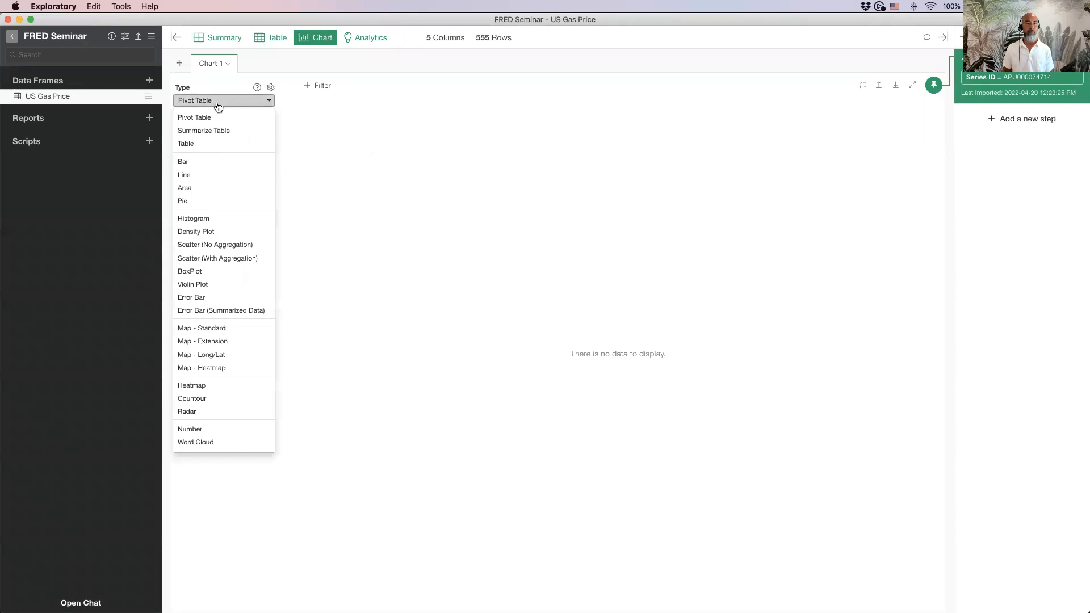
pyautogui.click(206, 175)
pyautogui.click(212, 131)
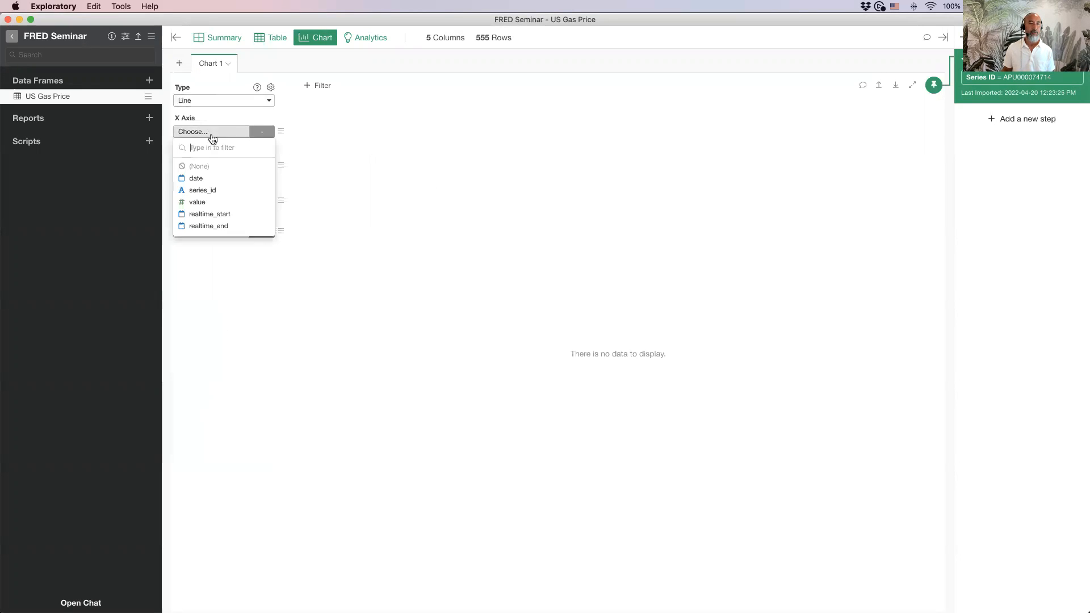
pyautogui.click(210, 180)
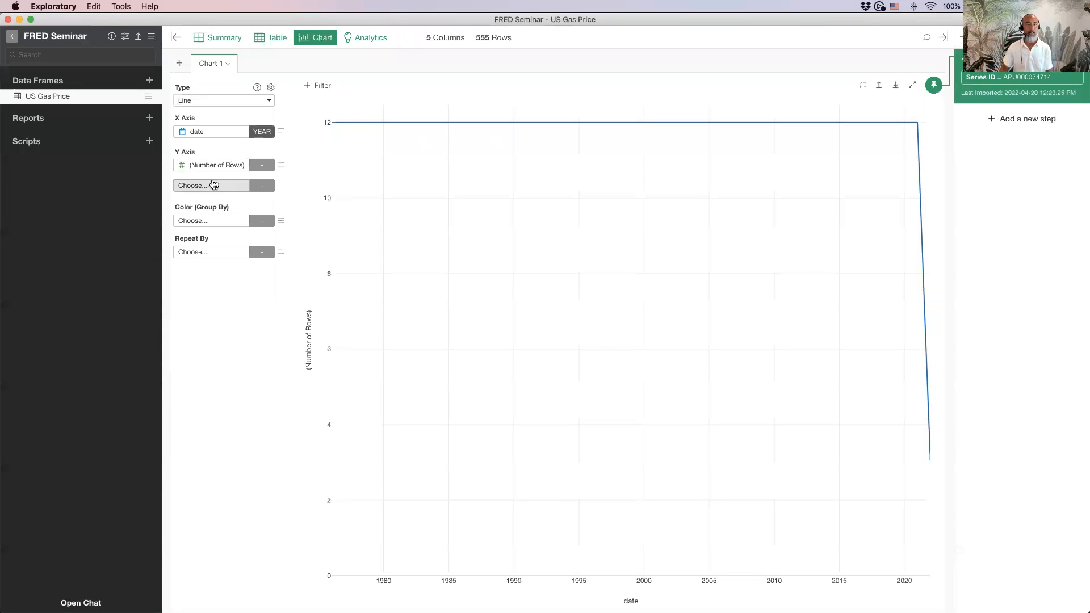
pyautogui.click(212, 165)
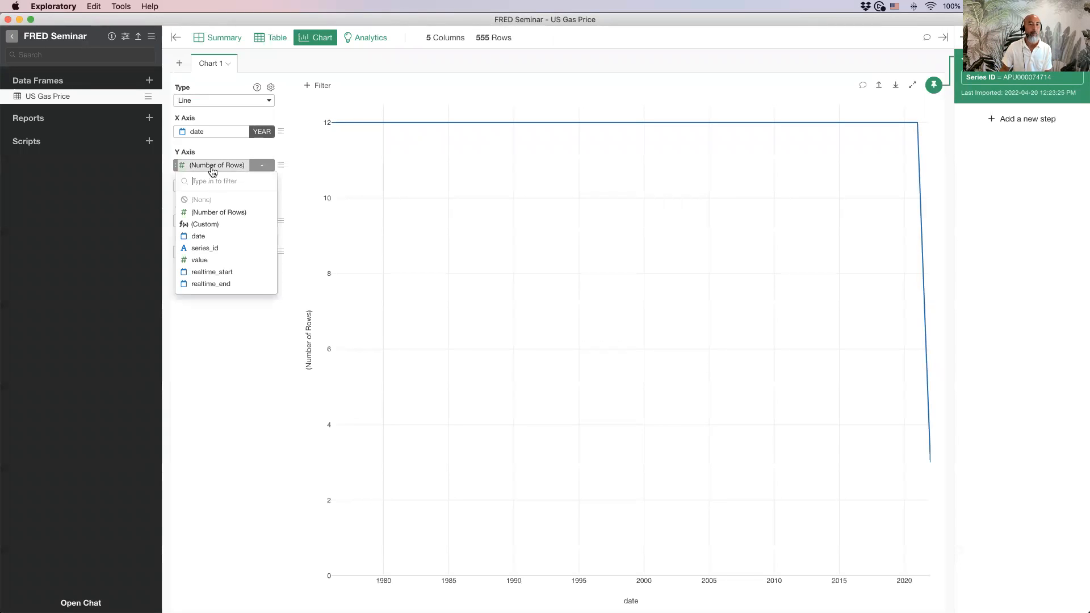
pyautogui.click(209, 260)
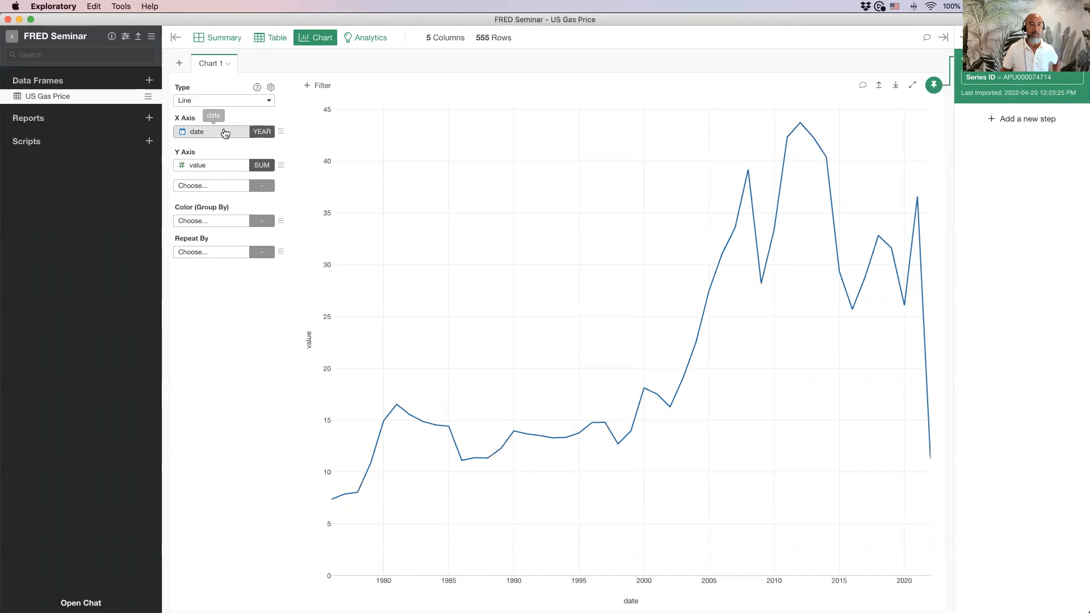
# Step: Group the dates by Month and aggregate value by Mean, comparing against the FRED page
pyautogui.click(261, 132)
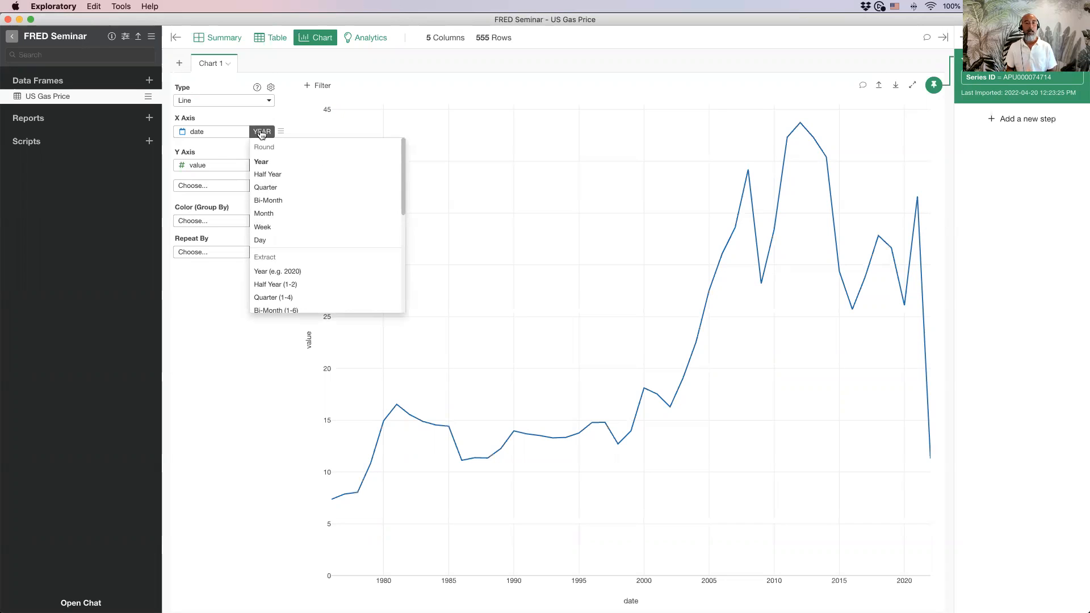
pyautogui.click(282, 214)
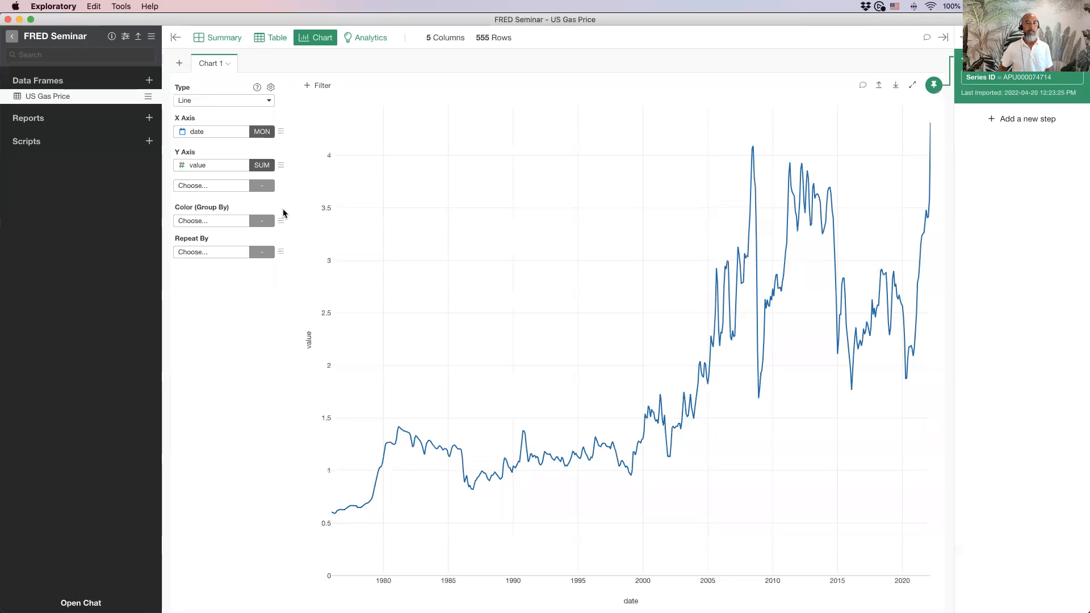
pyautogui.click(259, 165)
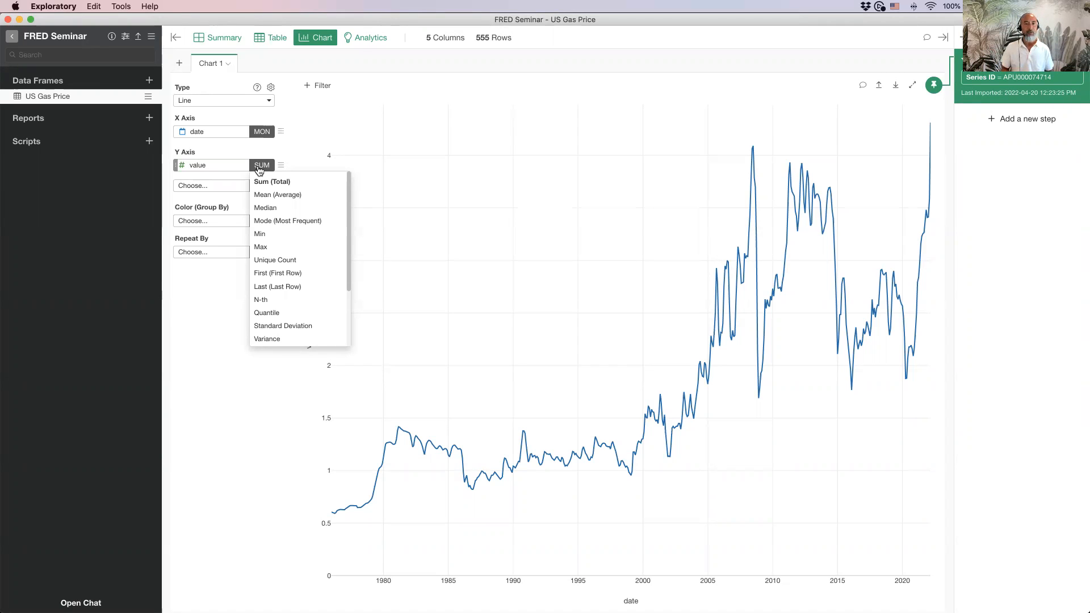
pyautogui.click(266, 196)
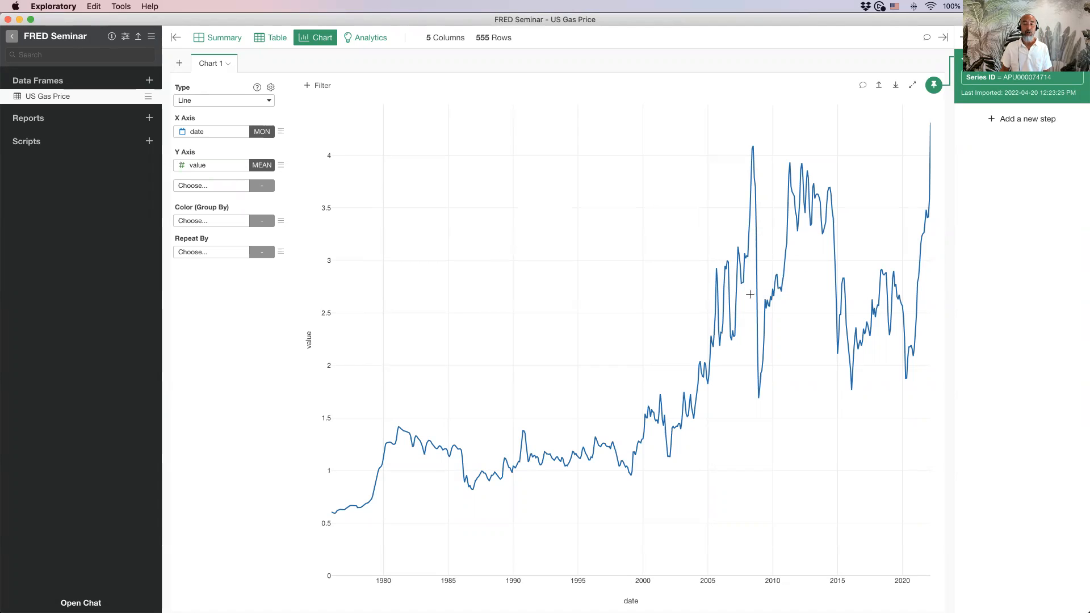
pyautogui.press('super+Tab')
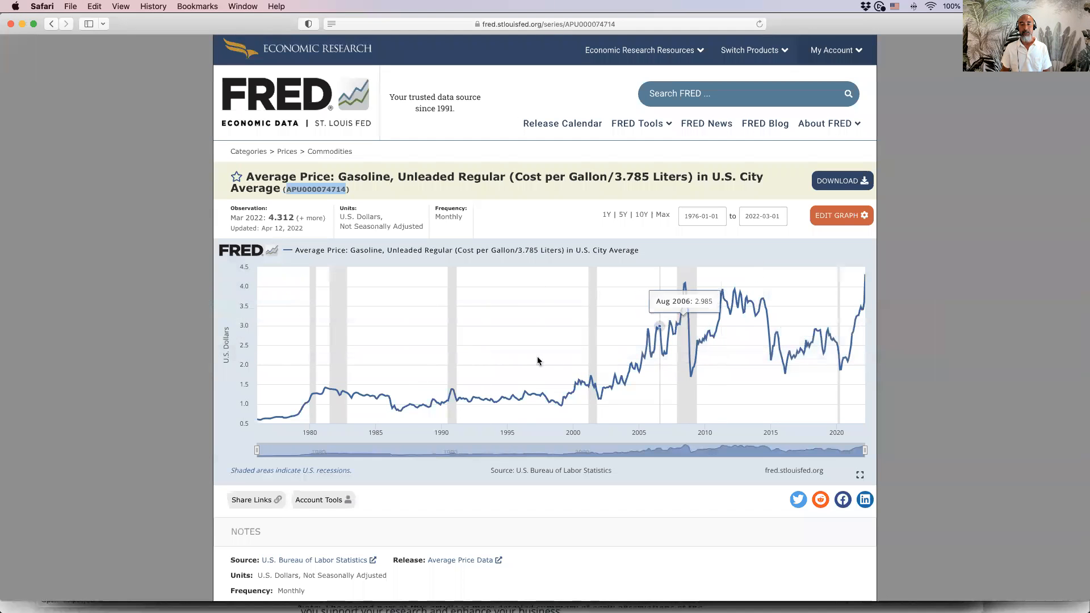
pyautogui.press('super+Tab')
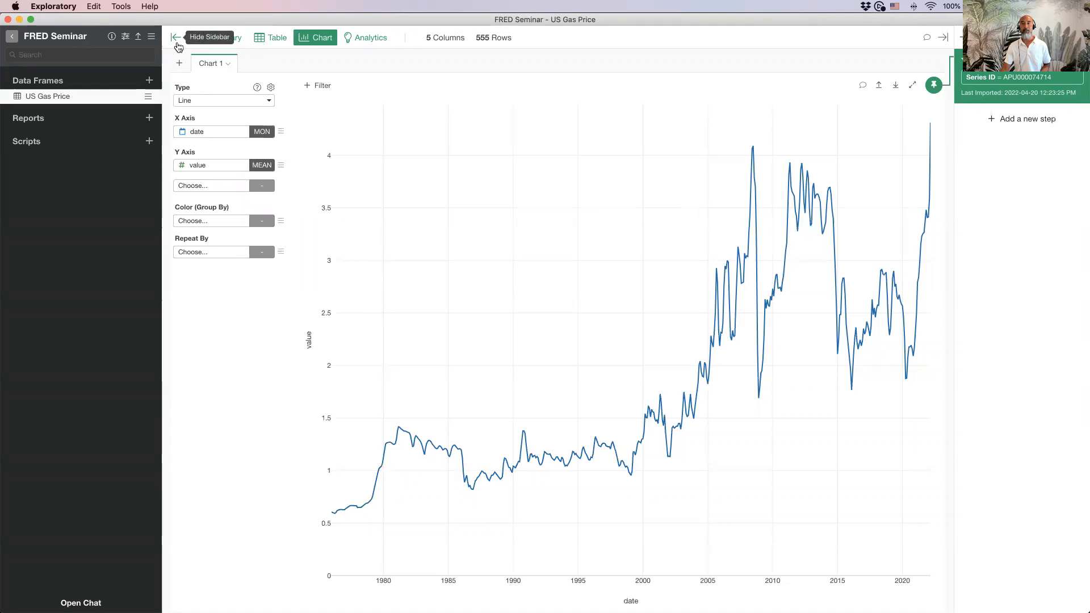
# Step: Hide the sidebar and give the value Y axis a Specific Value reference line
pyautogui.click(175, 37)
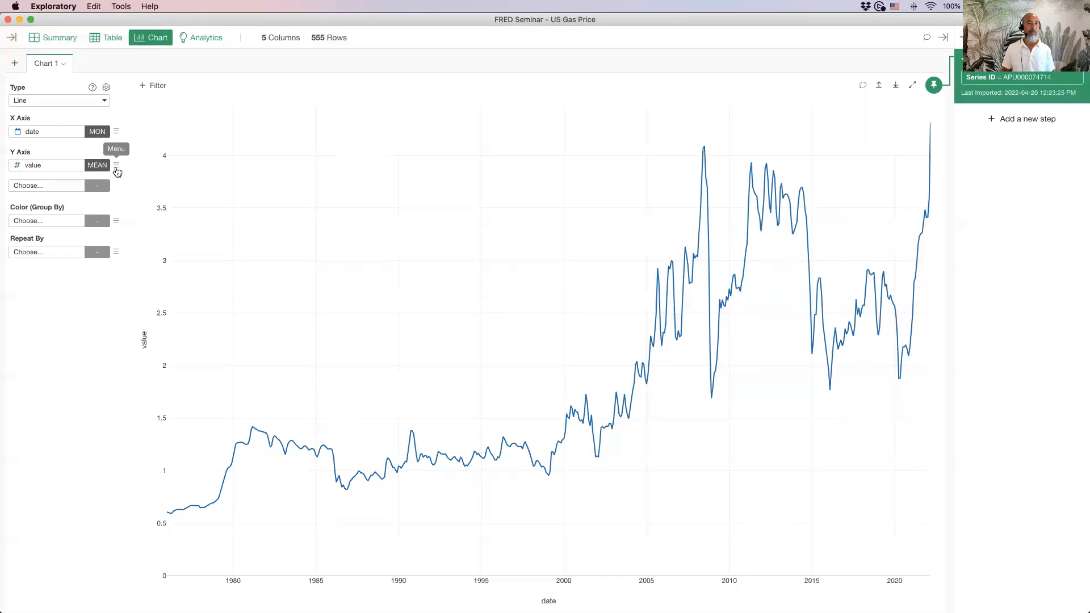
pyautogui.click(116, 166)
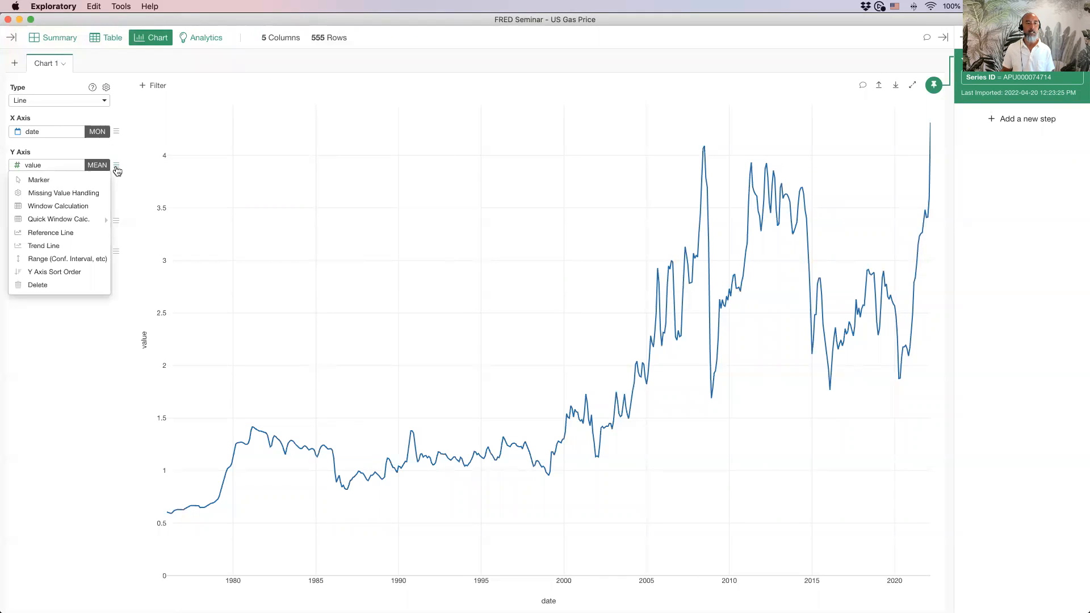
pyautogui.click(71, 238)
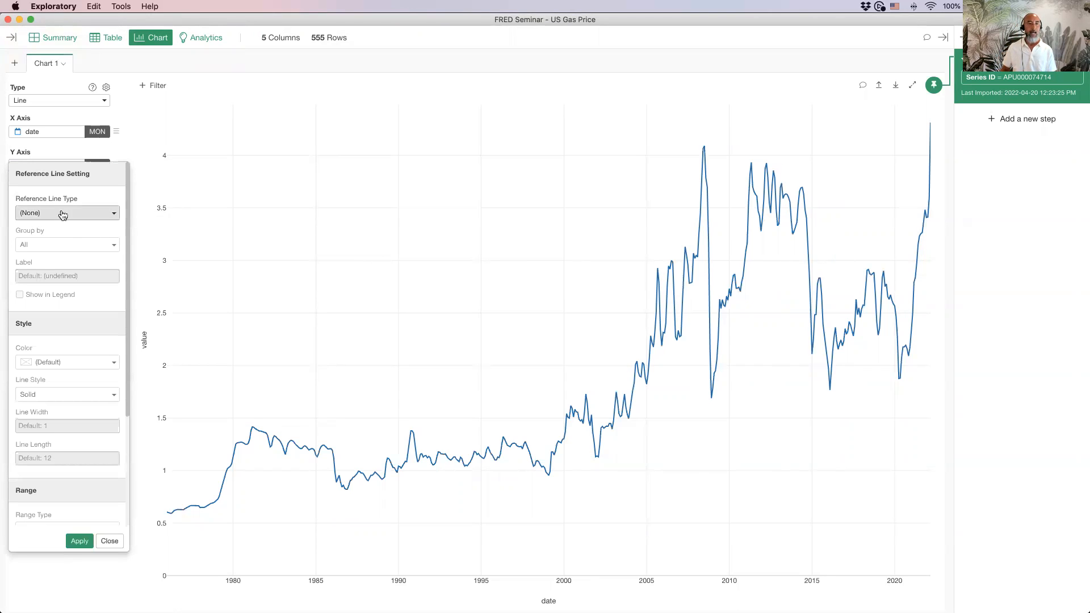
pyautogui.click(62, 215)
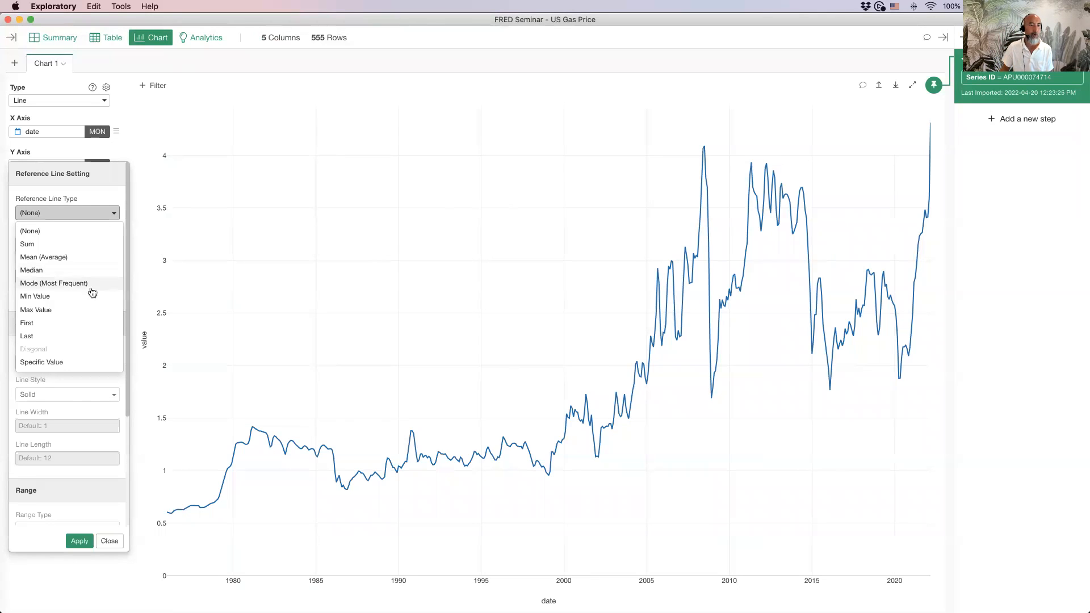
pyautogui.click(84, 365)
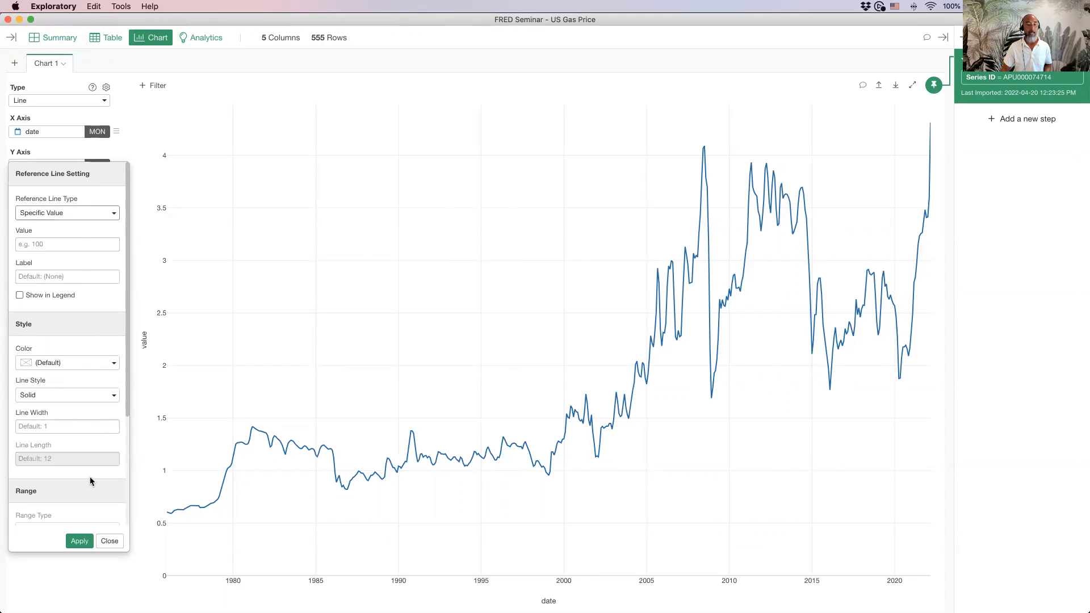
pyautogui.click(111, 543)
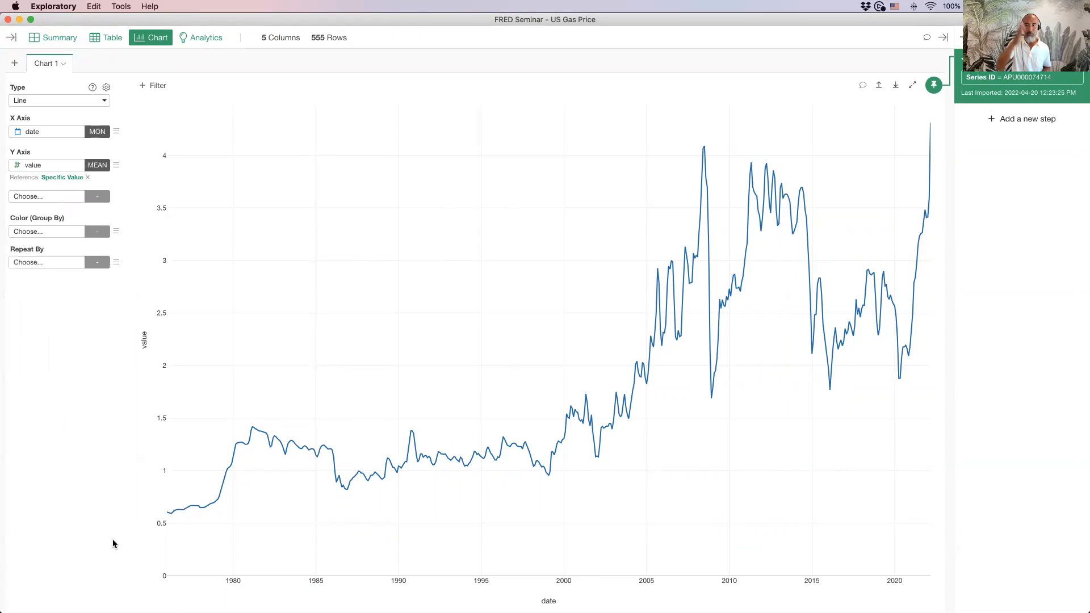
# Step: Add Specific Value reference lines on the date axis at 2009-01-01, 2017-01-01 and 2021-01-01
pyautogui.click(117, 132)
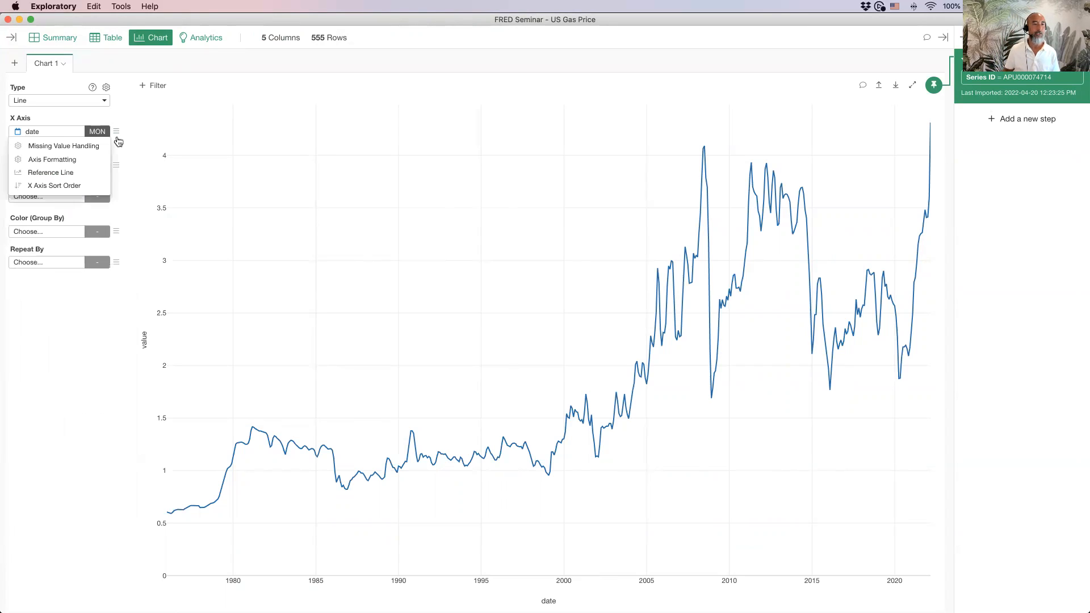
pyautogui.click(71, 173)
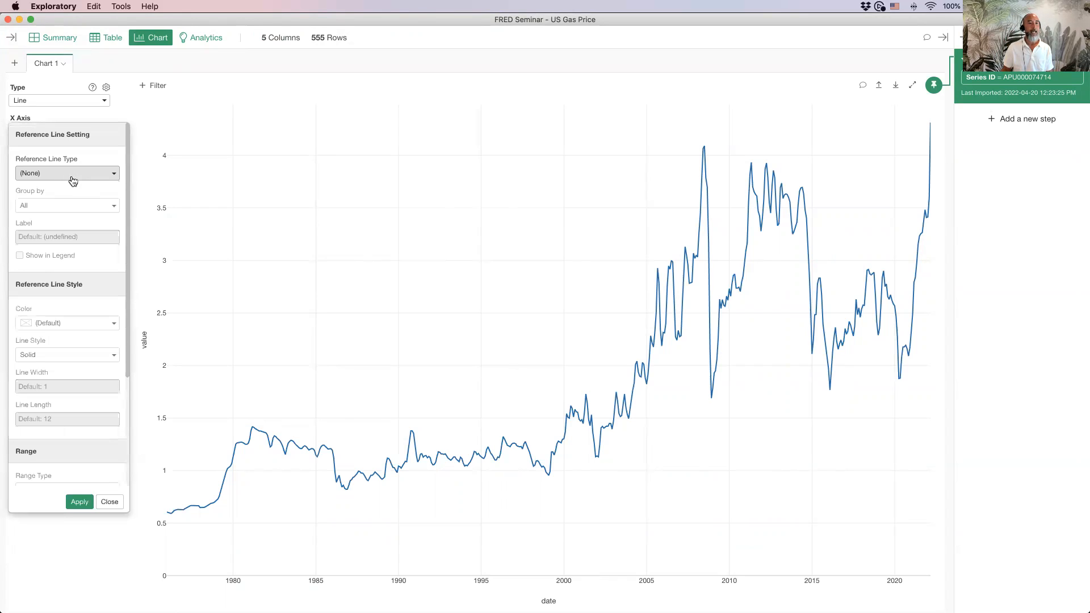
pyautogui.click(68, 176)
pyautogui.click(71, 324)
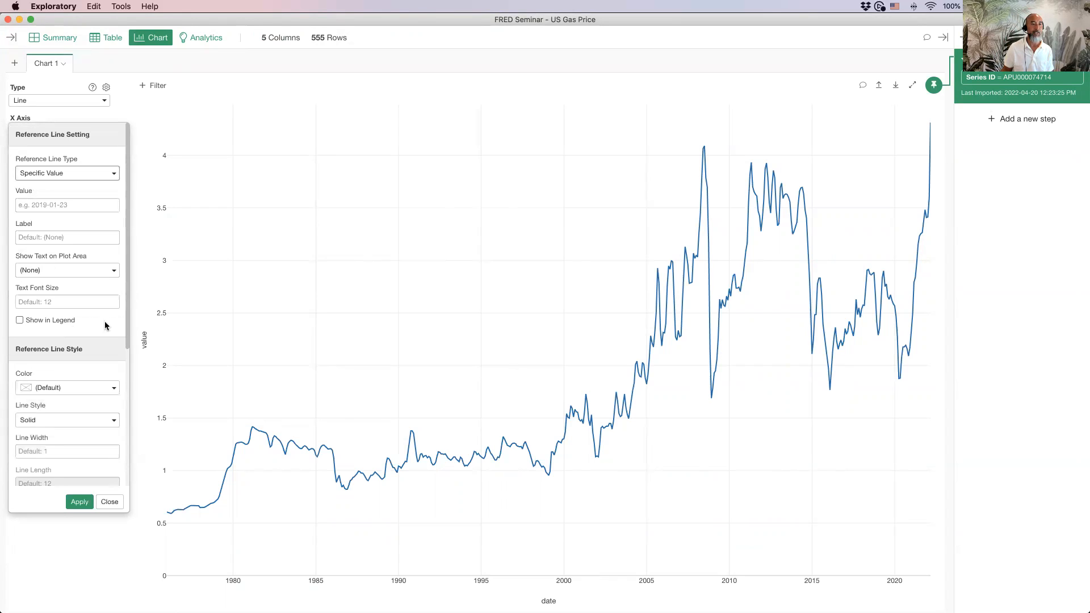
pyautogui.click(61, 209)
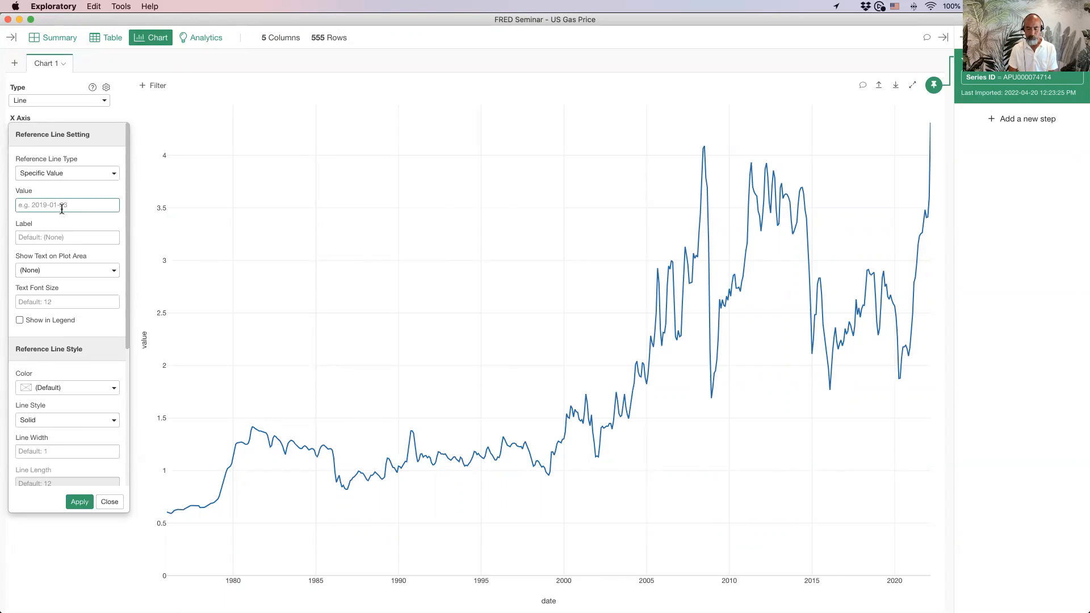
pyautogui.write('2009')
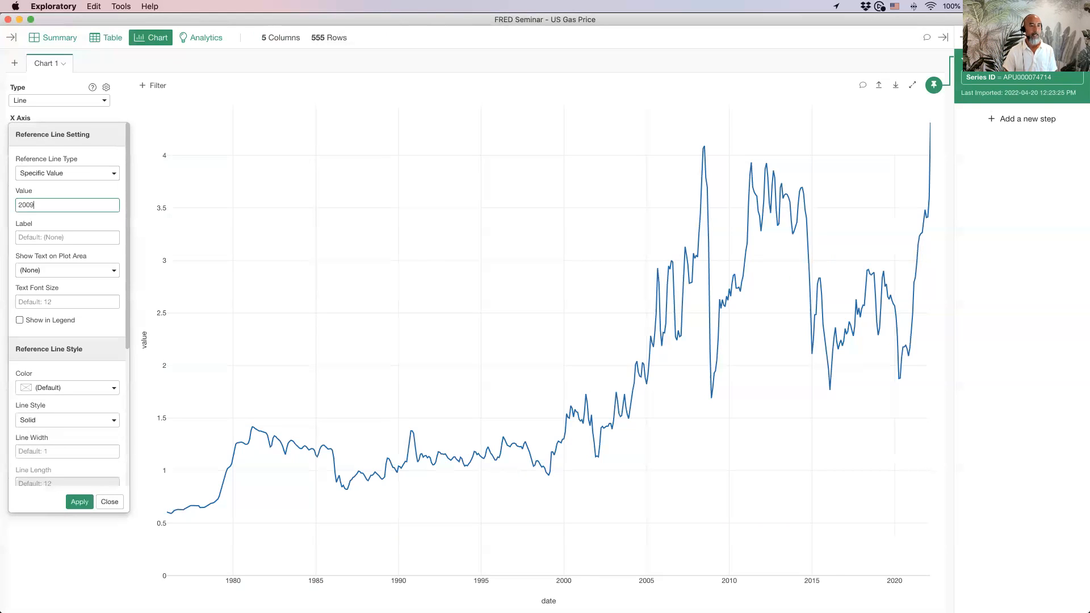
pyautogui.write('-01-01')
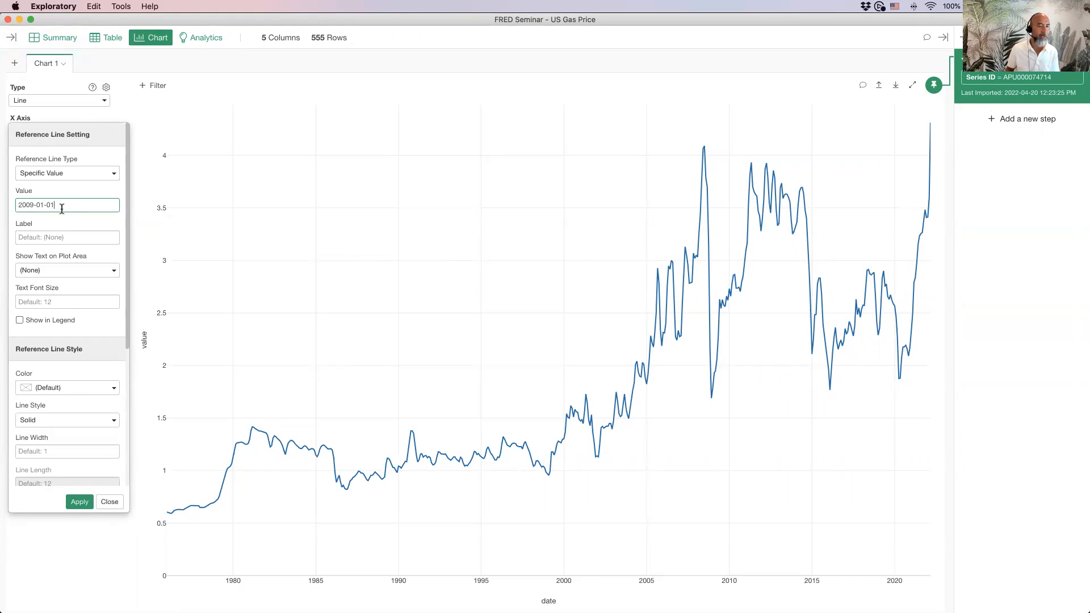
pyautogui.write(', ')
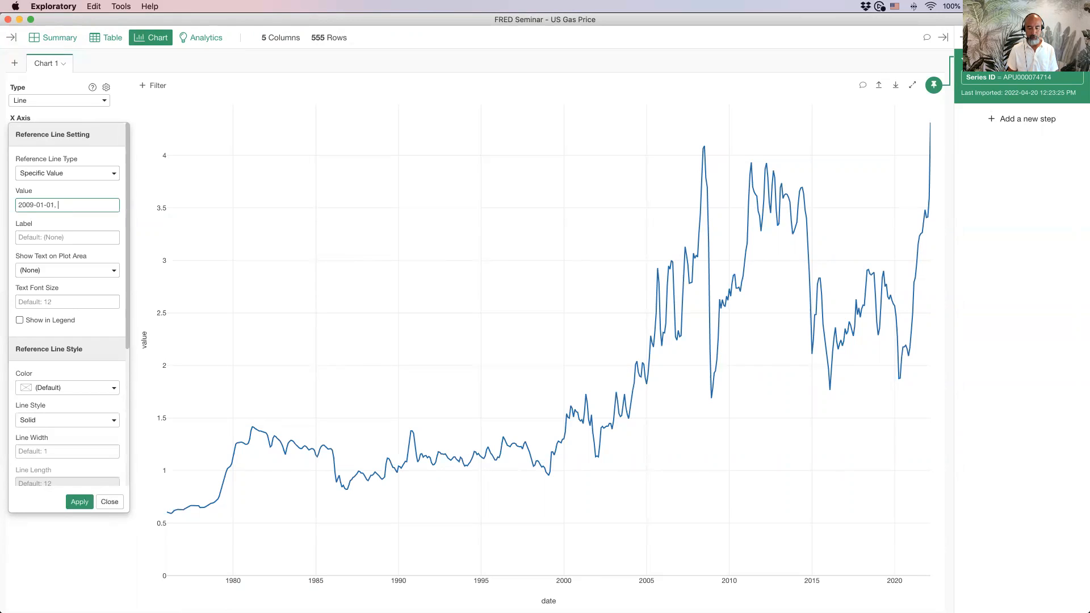
pyautogui.write('2017')
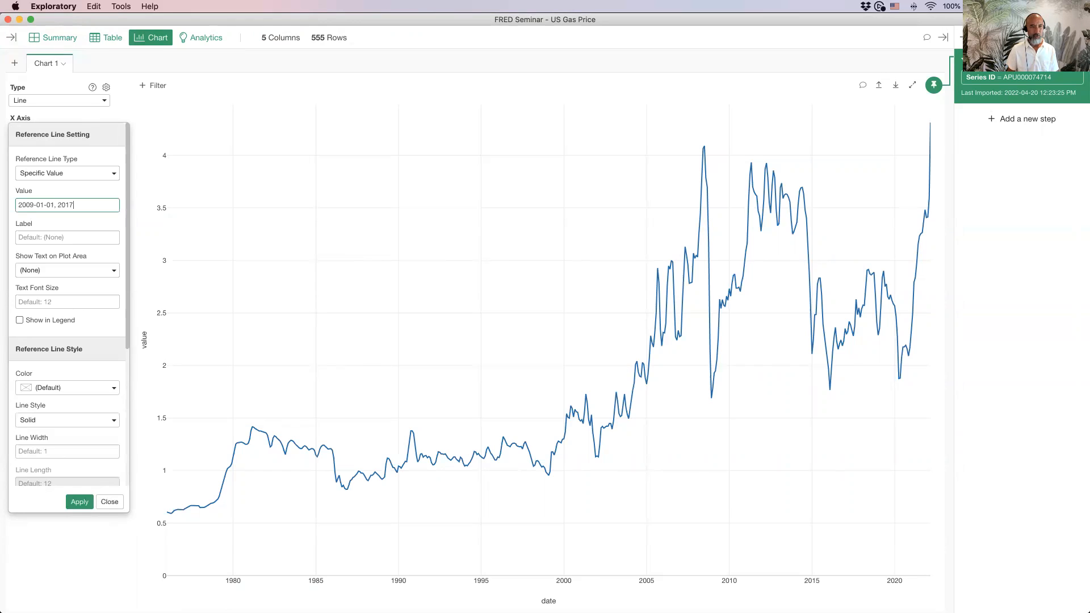
pyautogui.write('-01-01, 2021-01-01')
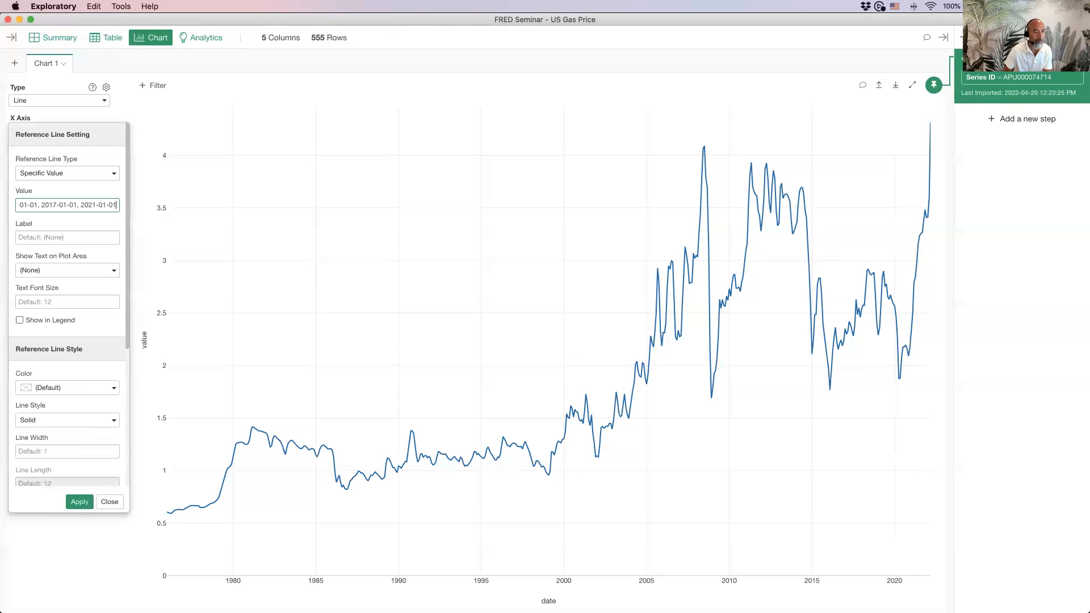
# Step: Style the date reference lines solid Light Red and apply them to the chart
pyautogui.scroll(-5, 70, 343)
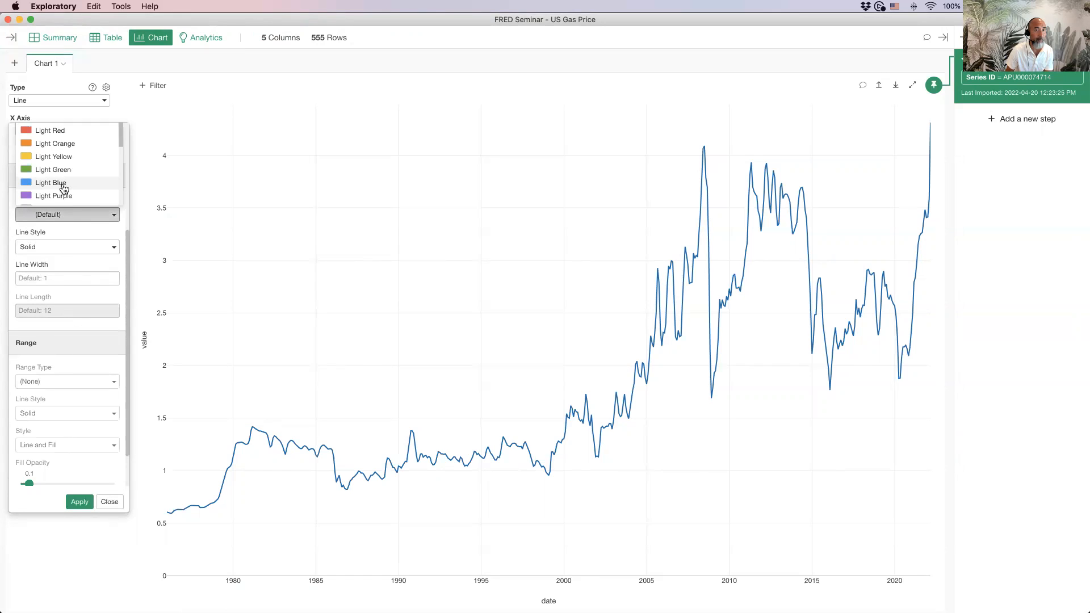
pyautogui.click(62, 130)
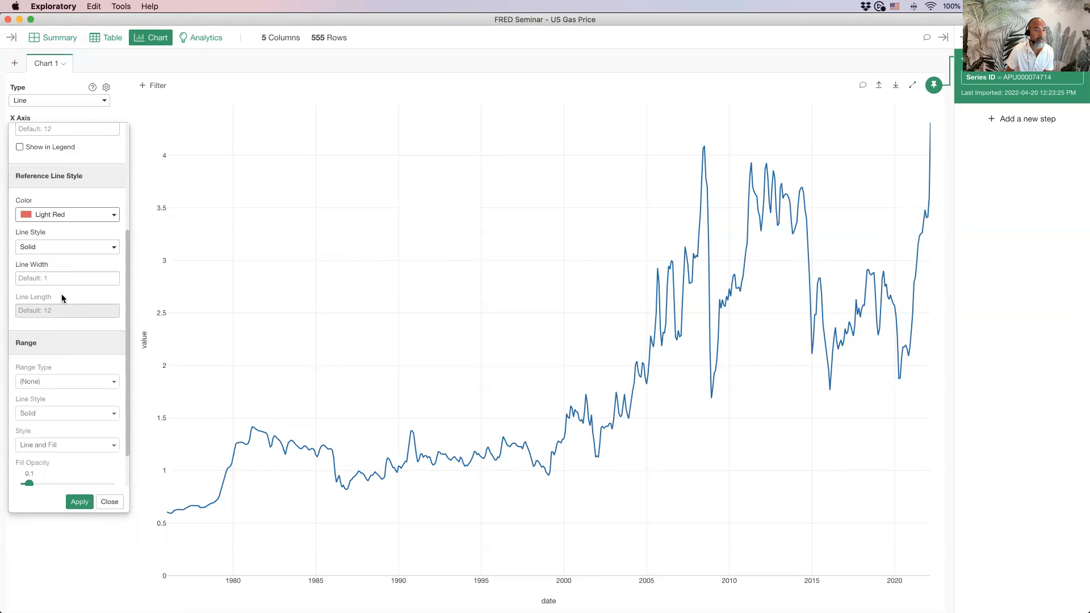
pyautogui.click(58, 247)
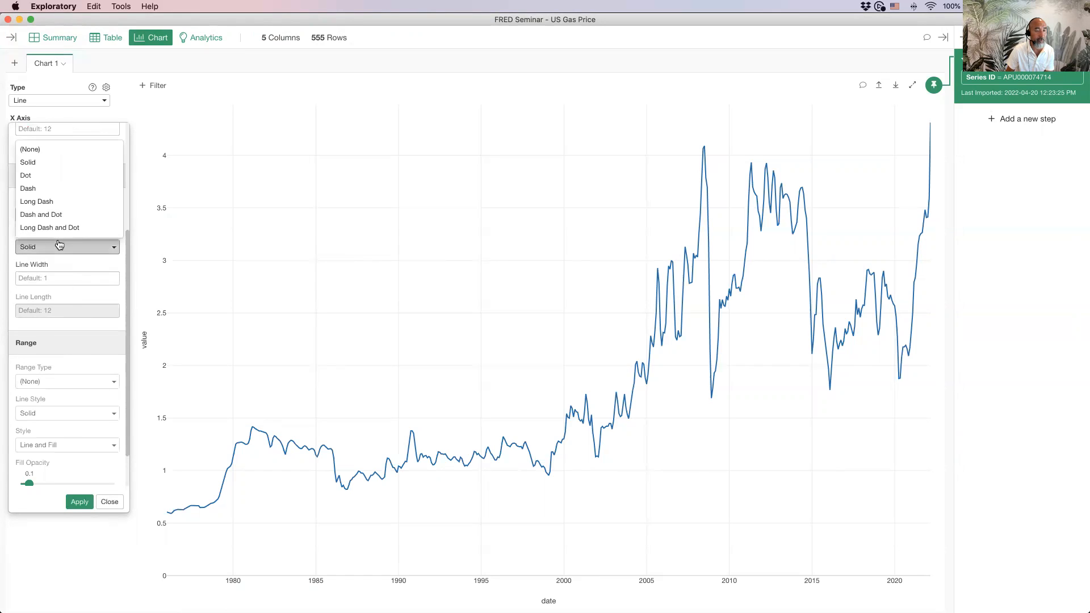
pyautogui.click(55, 162)
pyautogui.click(78, 502)
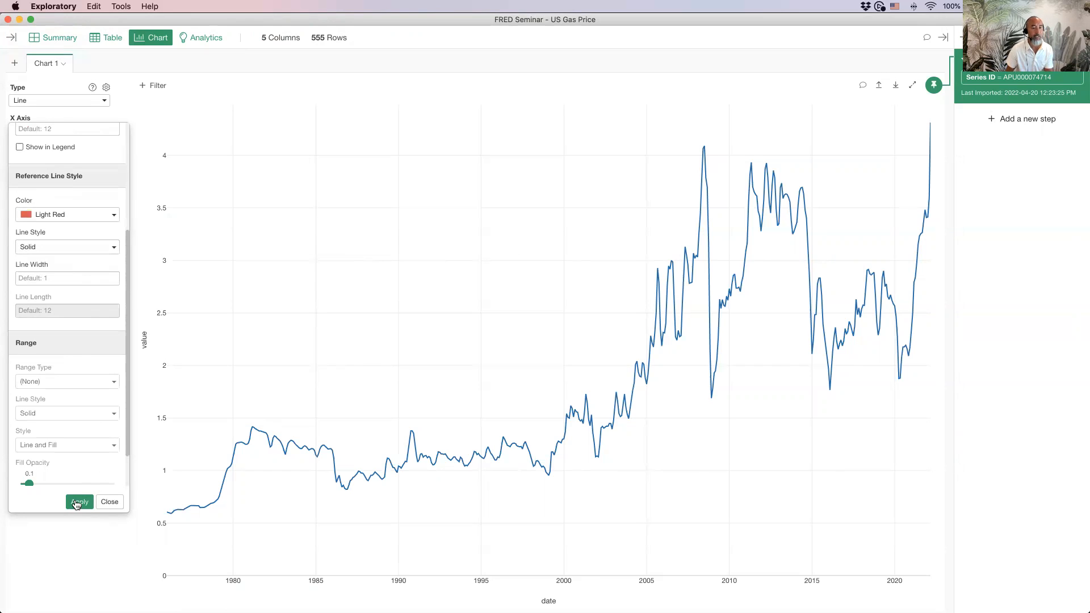
pyautogui.click(111, 502)
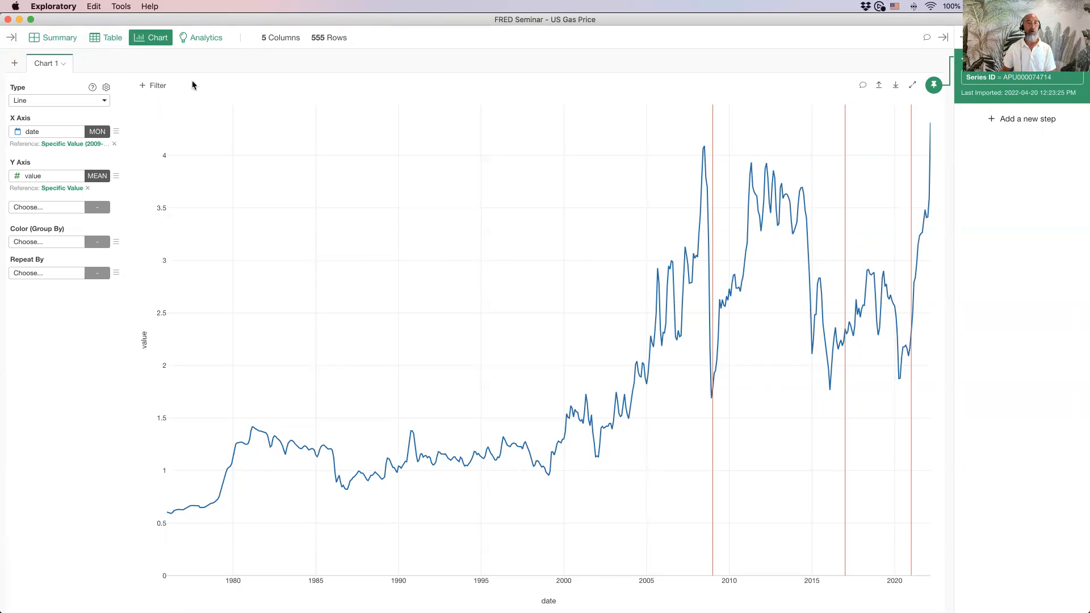
# Step: Filter the chart data to dates whose year is later than or equal to 2008
pyautogui.click(152, 85)
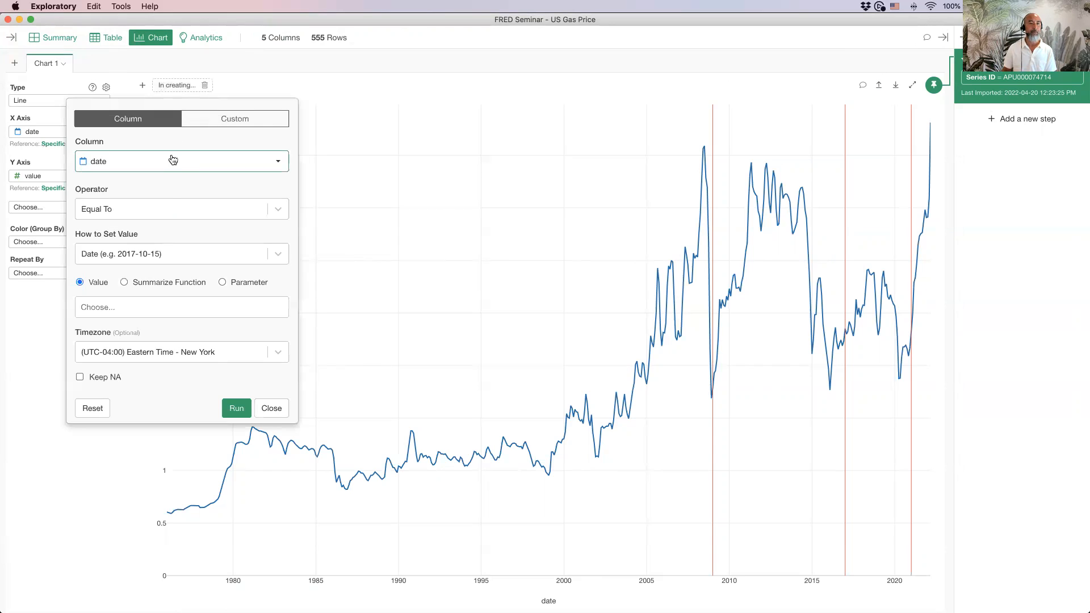
pyautogui.click(146, 213)
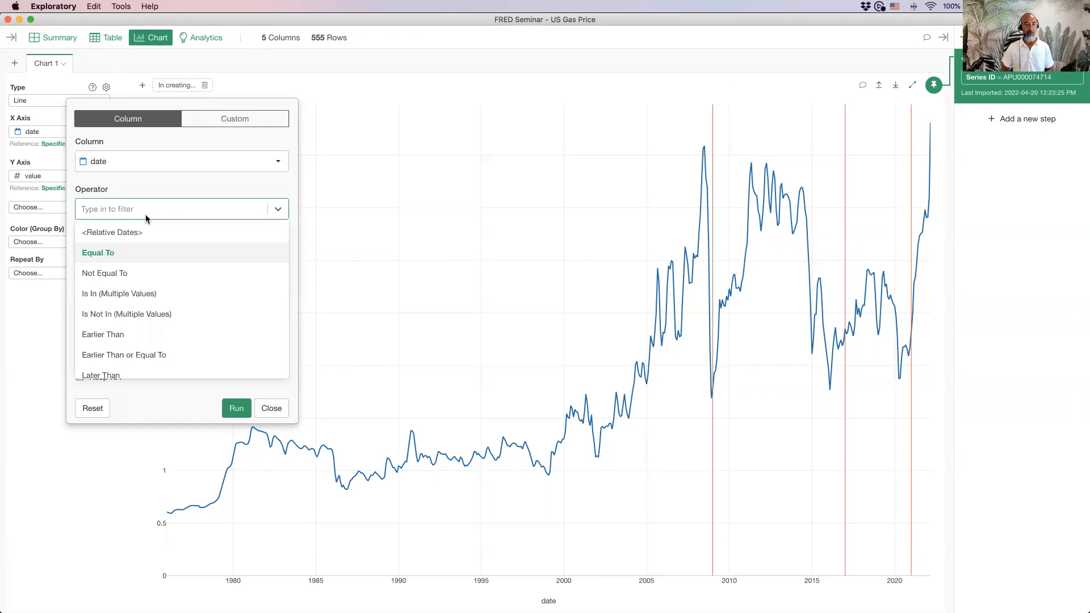
pyautogui.scroll(-3, 146, 289)
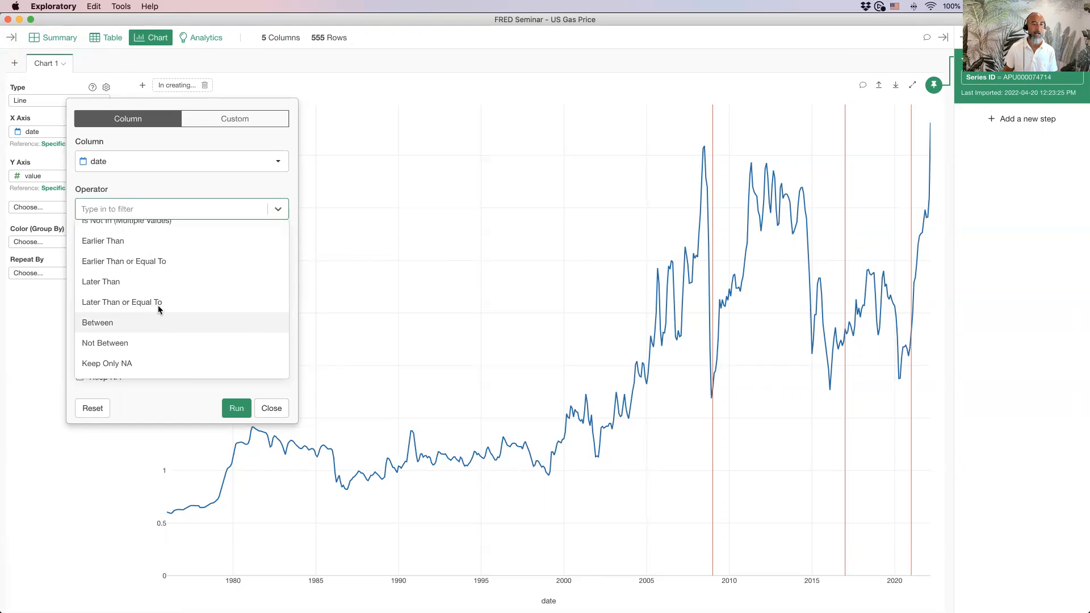
pyautogui.click(159, 301)
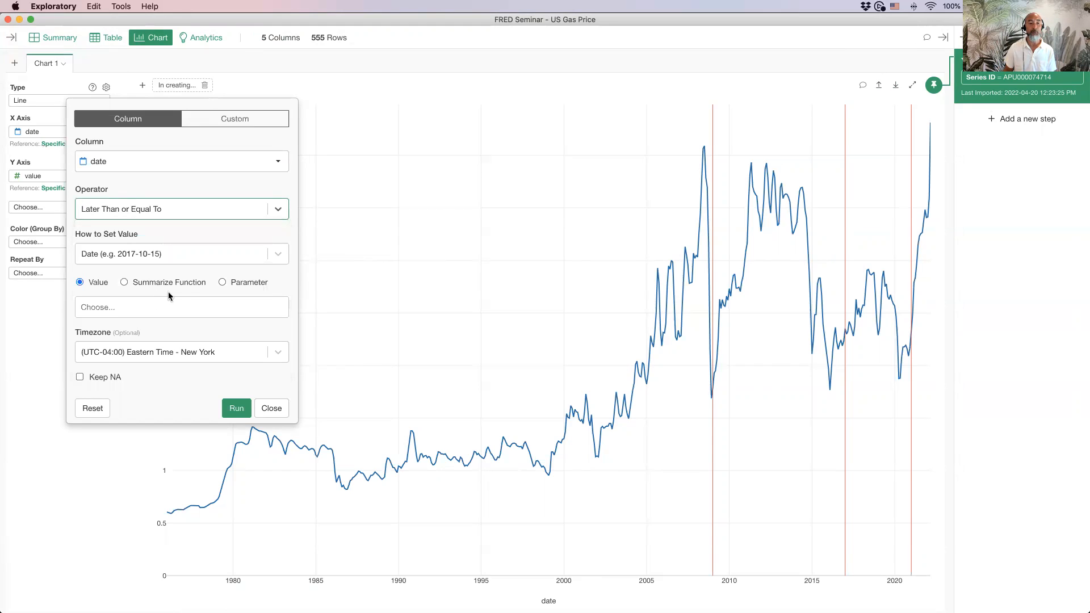
pyautogui.click(146, 259)
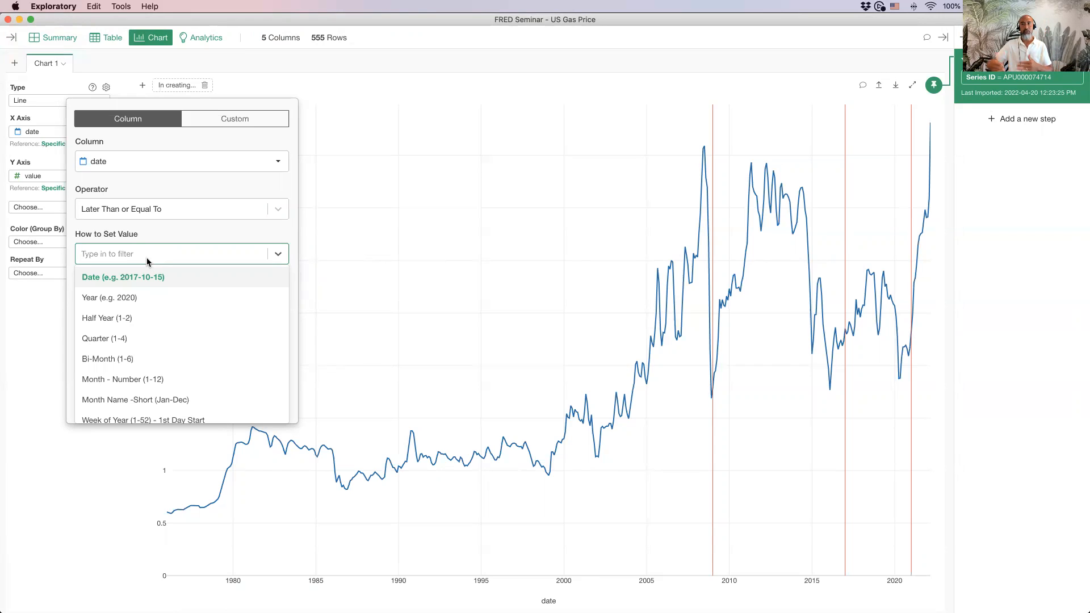
pyautogui.click(148, 297)
pyautogui.click(141, 307)
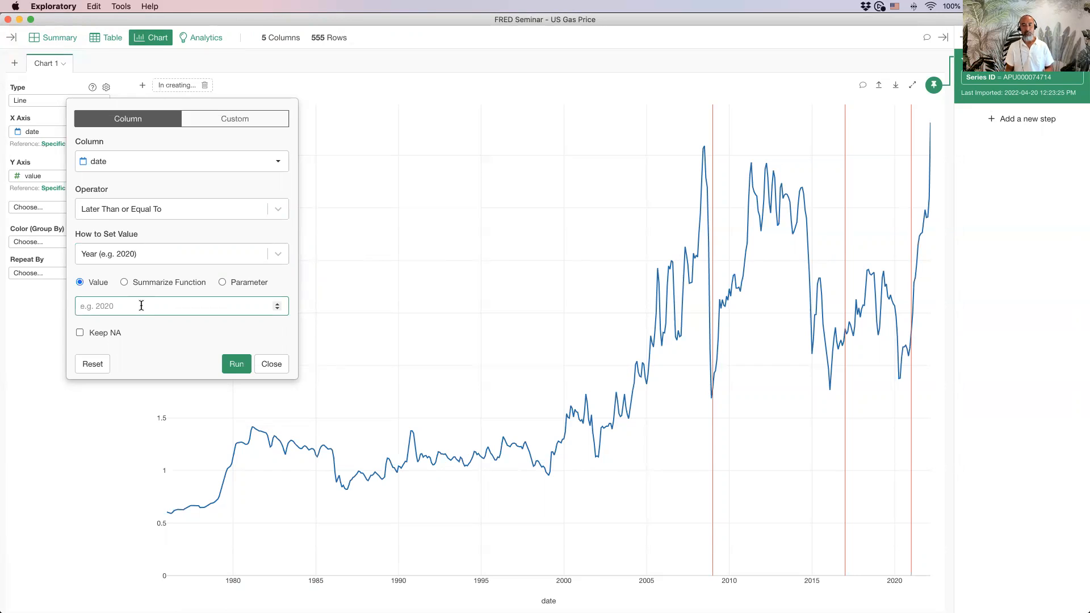
pyautogui.write('2008')
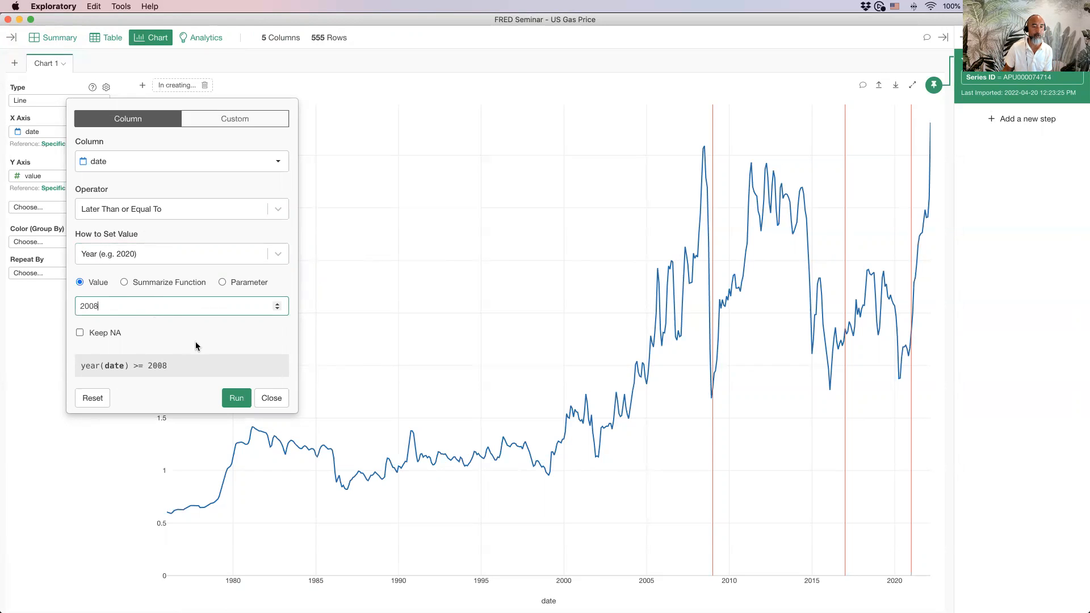
pyautogui.click(235, 398)
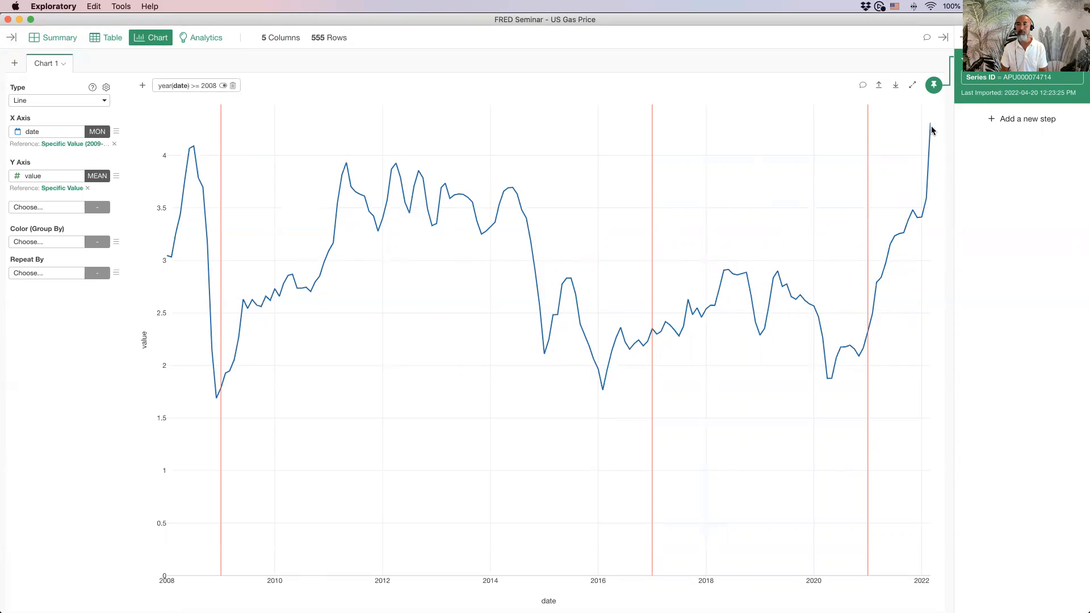
pyautogui.moveTo(929, 122)
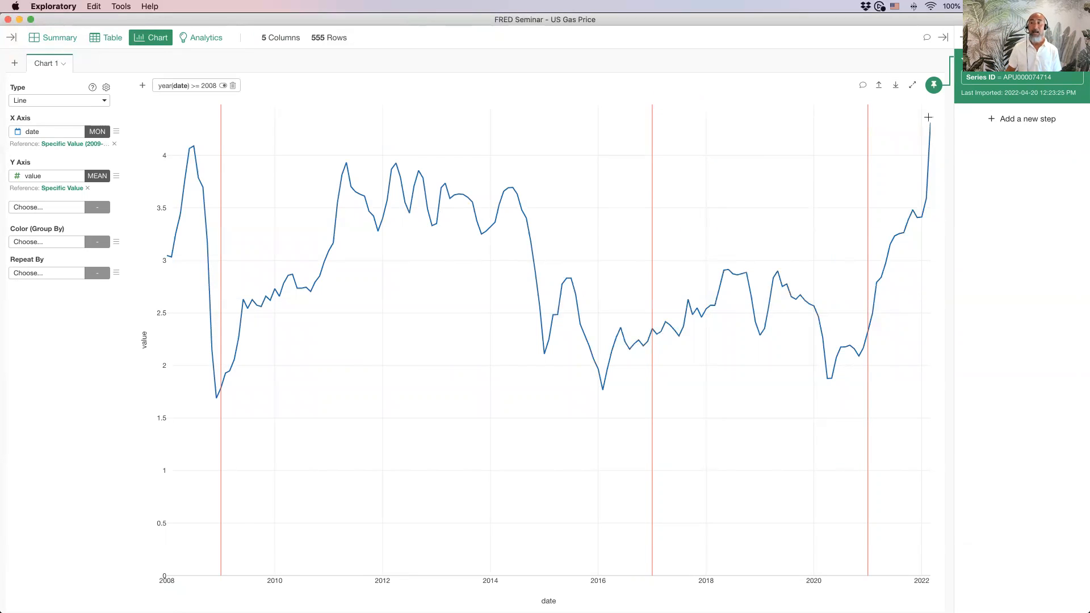
pyautogui.click(116, 177)
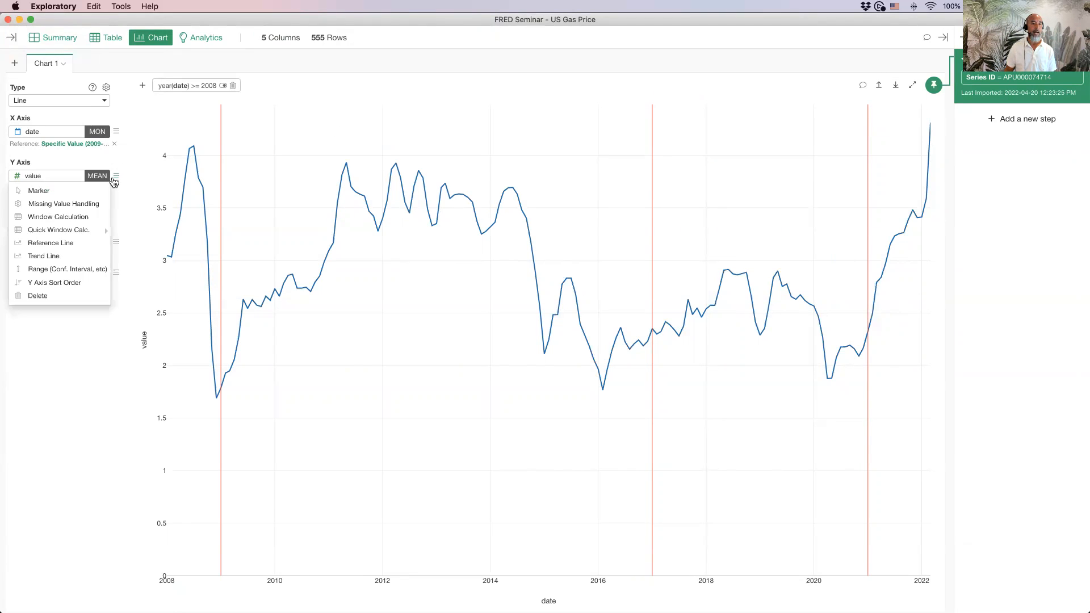
# Step: Add a Last-value reference line to the Y axis, labelled (Last): 4.31
pyautogui.click(61, 244)
pyautogui.click(52, 226)
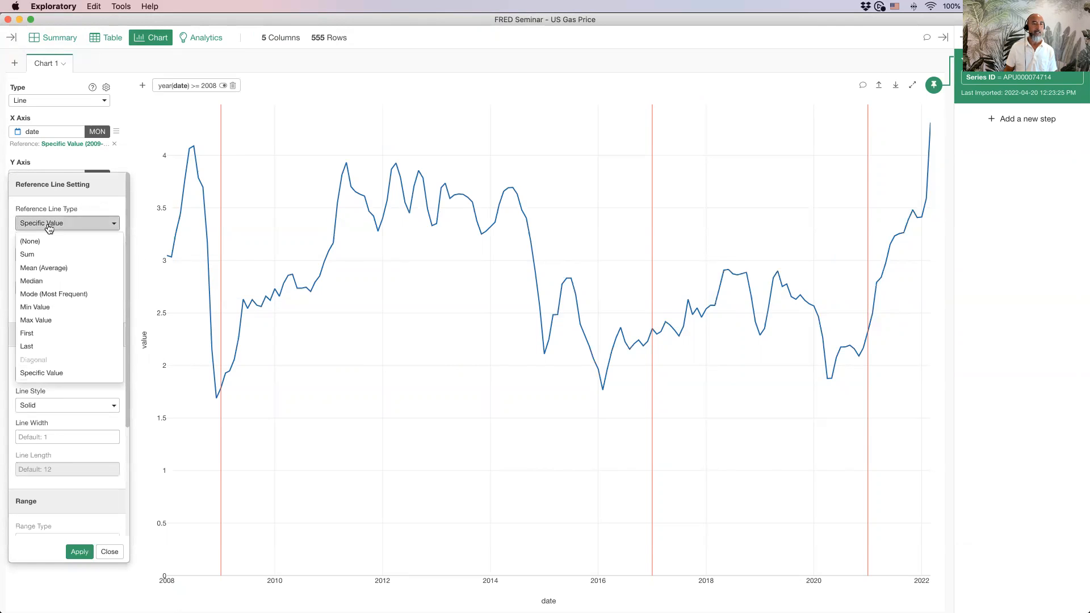
pyautogui.click(78, 348)
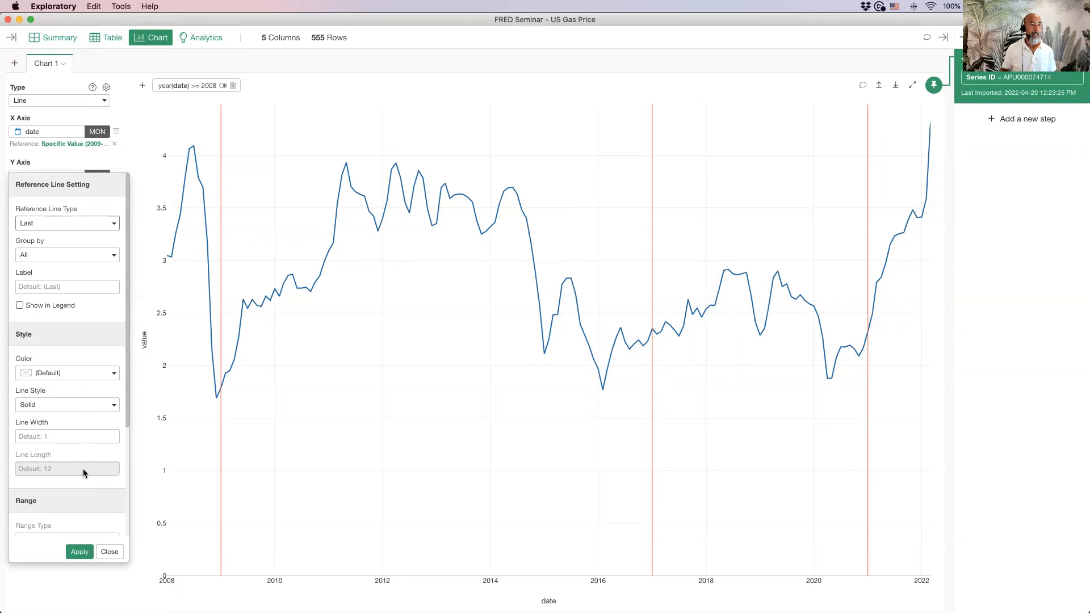
pyautogui.click(80, 552)
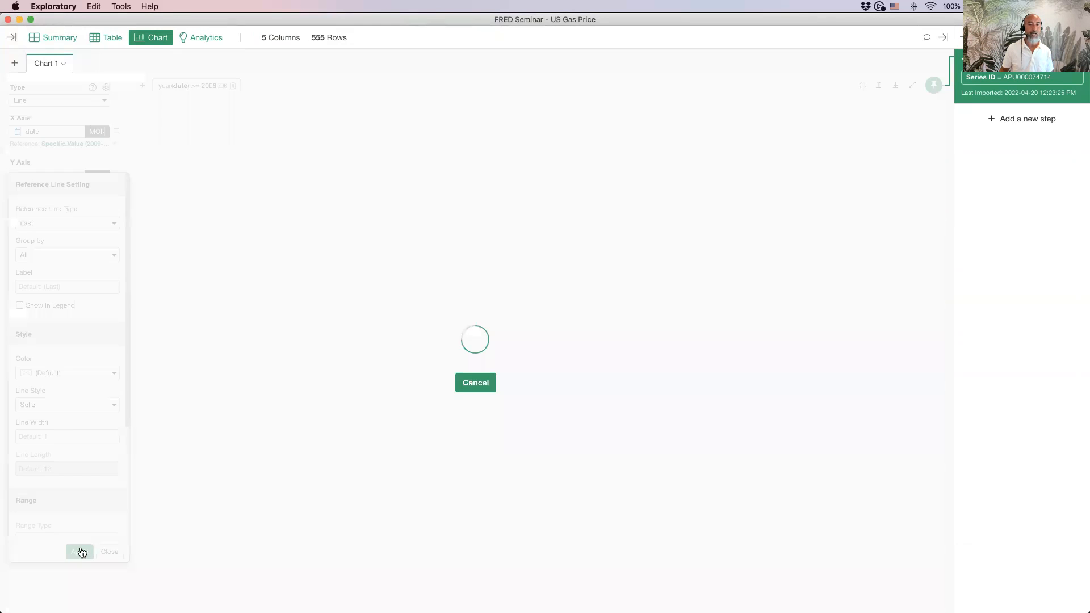
pyautogui.click(109, 553)
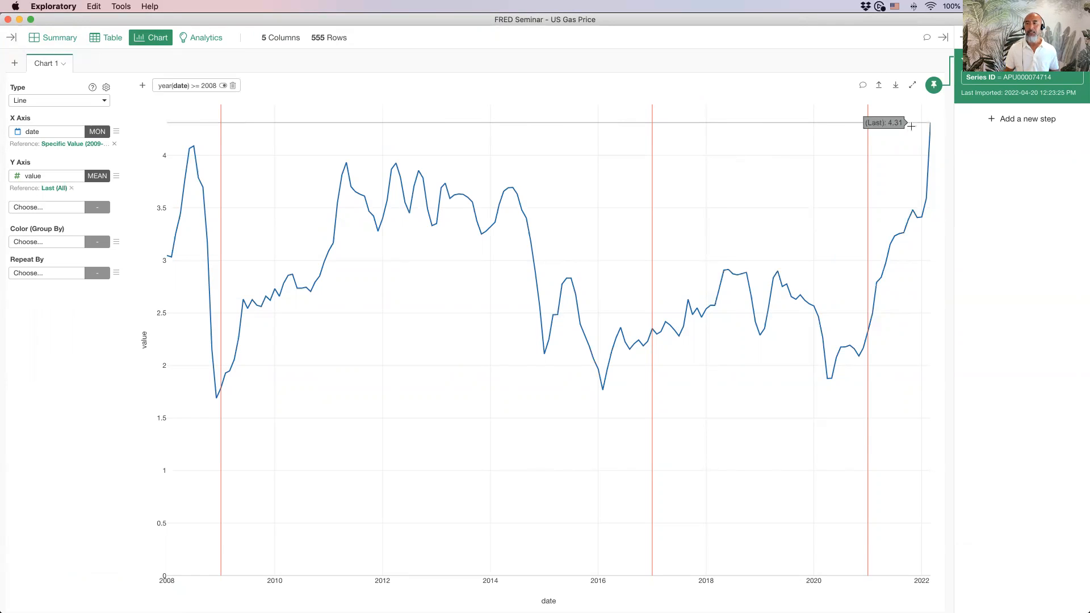
pyautogui.click(223, 87)
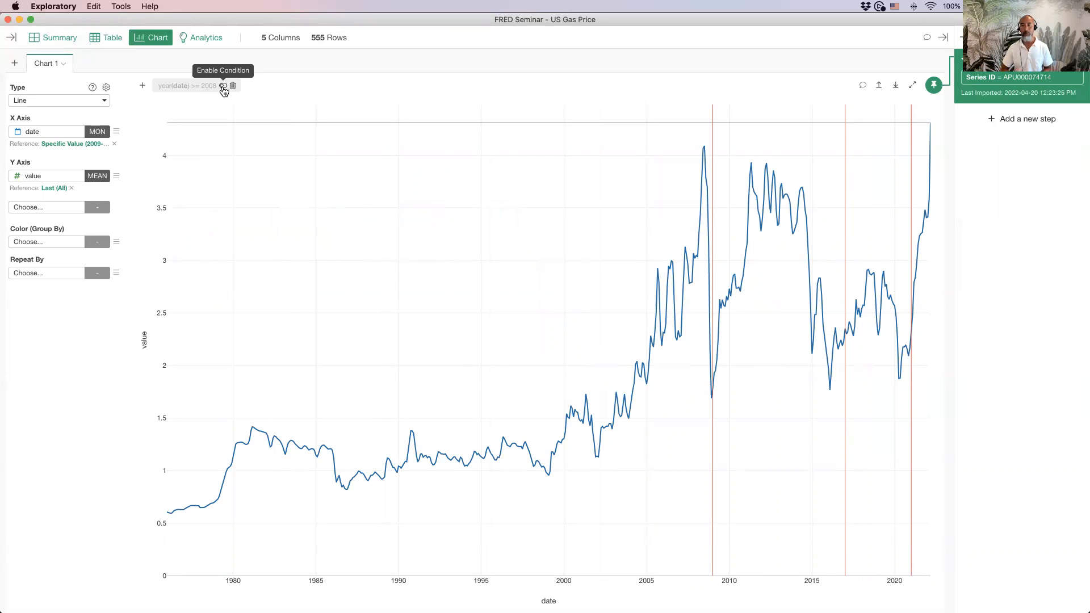
pyautogui.click(223, 87)
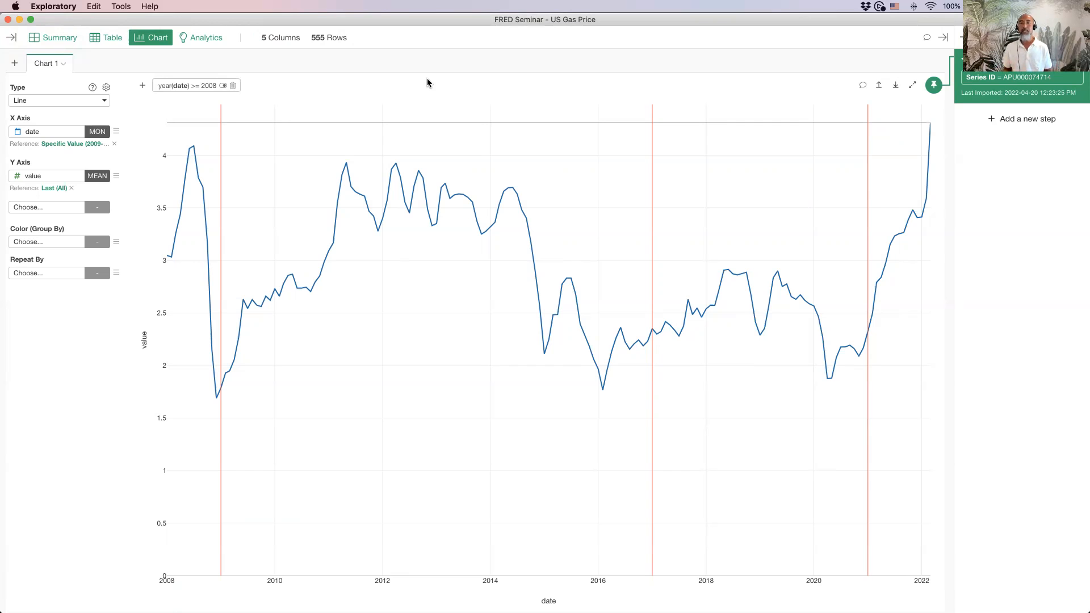
pyautogui.press('super+Tab')
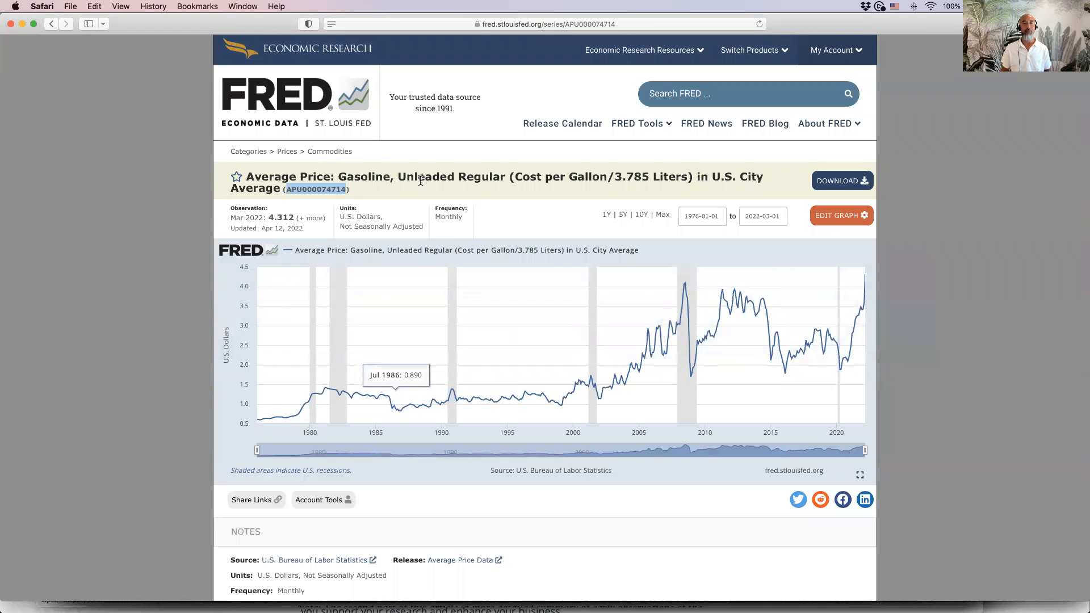
# Step: Return to FRED's gas price search results and scroll up to the Geography Types filter
pyautogui.press('super+bracketleft')
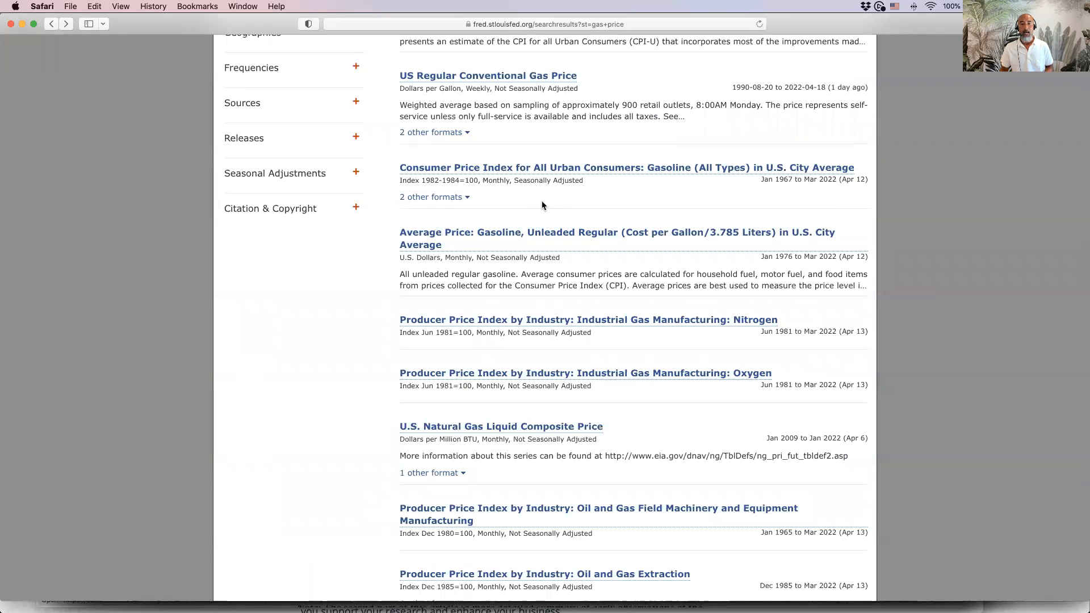
pyautogui.scroll(-5, 542, 202)
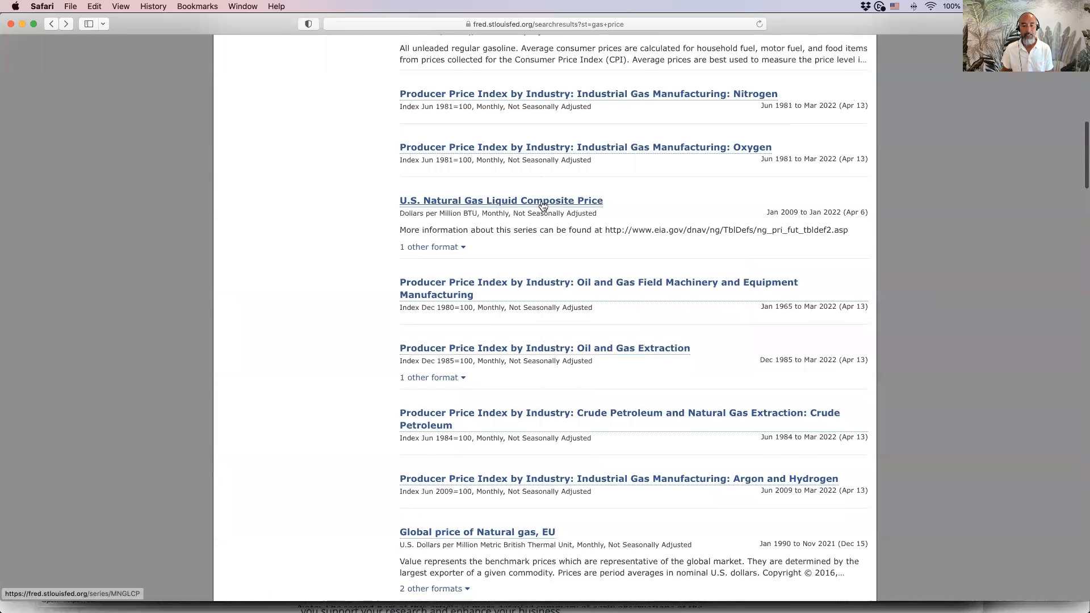
pyautogui.scroll(4, 544, 206)
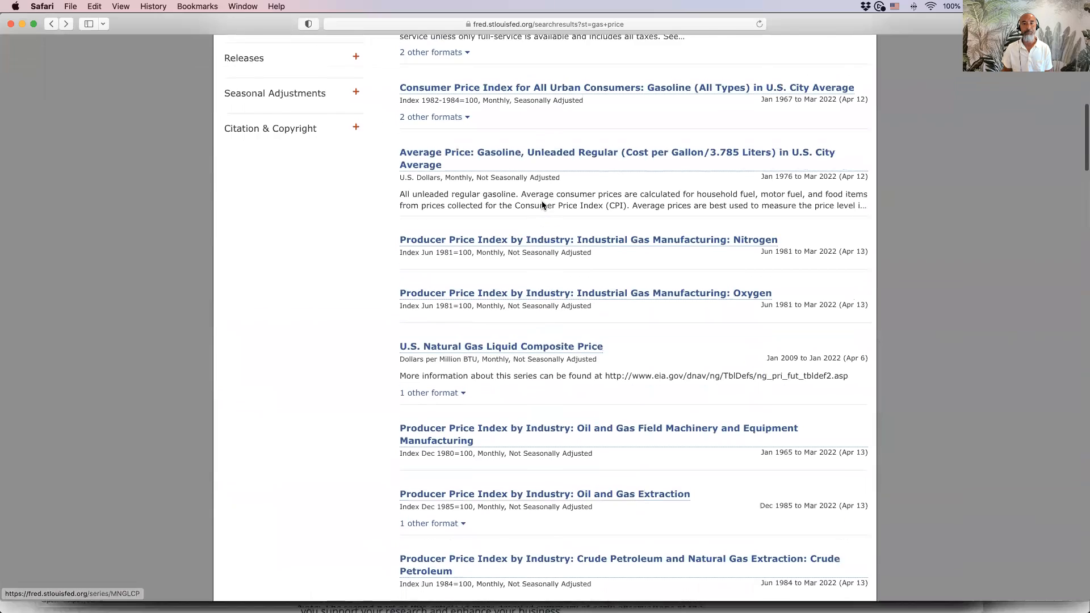
pyautogui.scroll(6, 542, 204)
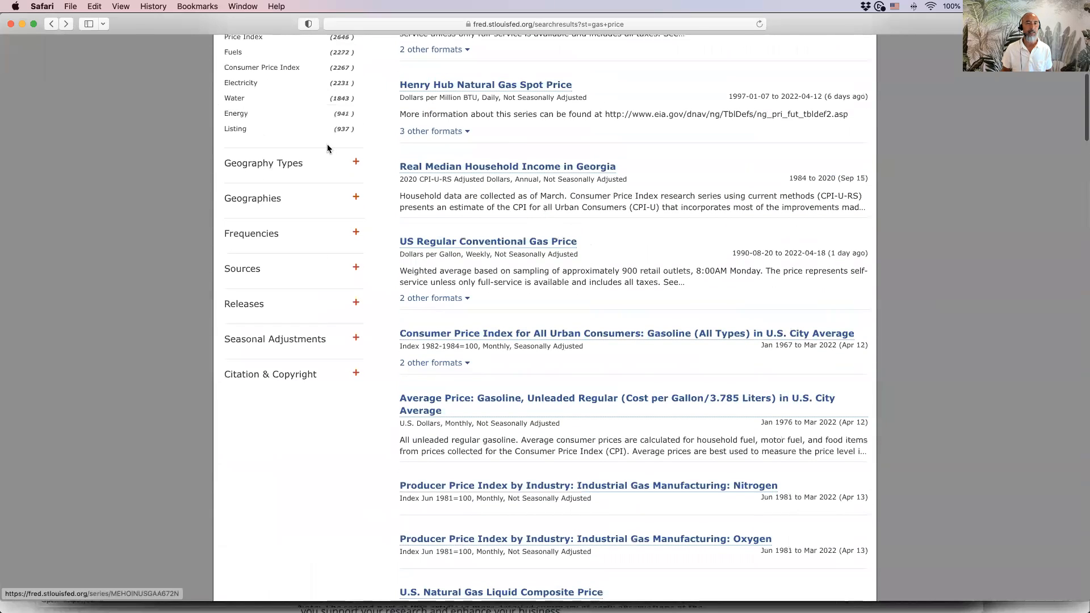
pyautogui.scroll(2, 385, 165)
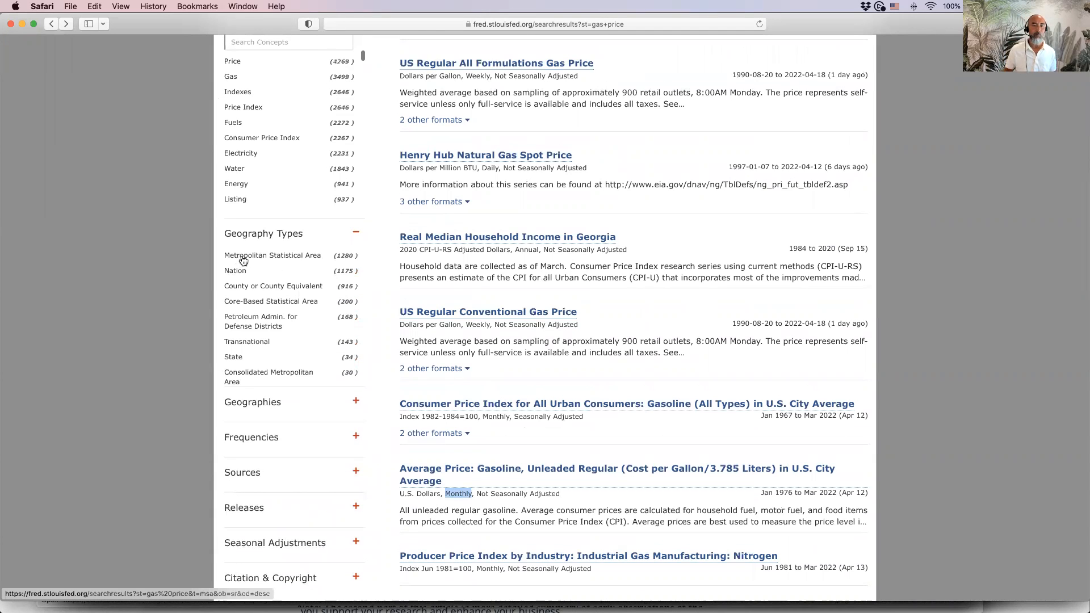
# Step: Filter results to Metropolitan Statistical Area and browse the 1280 metro gasoline series
pyautogui.click(300, 260)
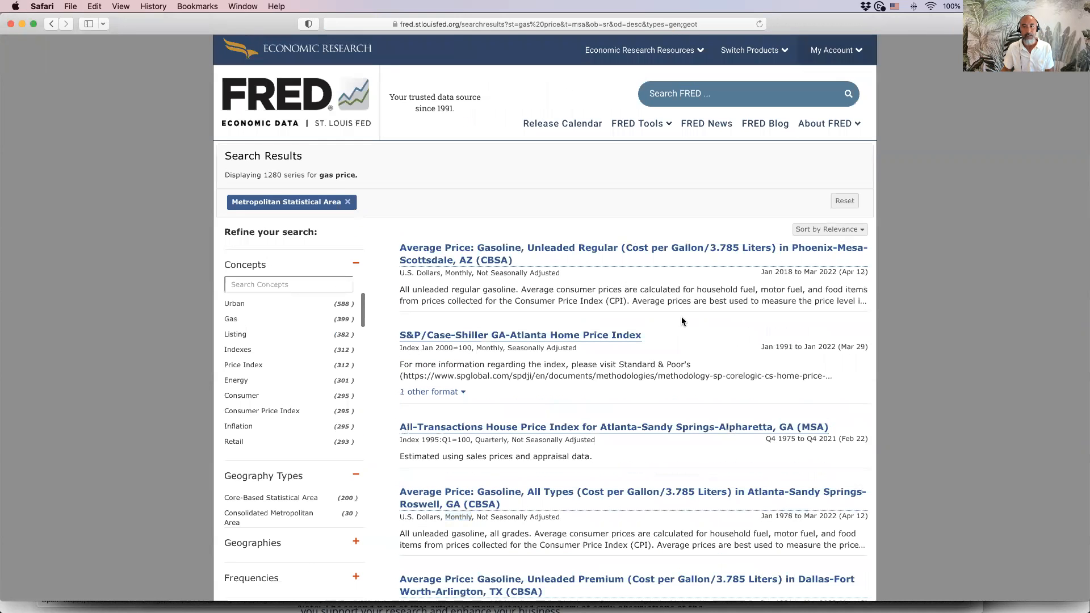
pyautogui.scroll(-3, 684, 328)
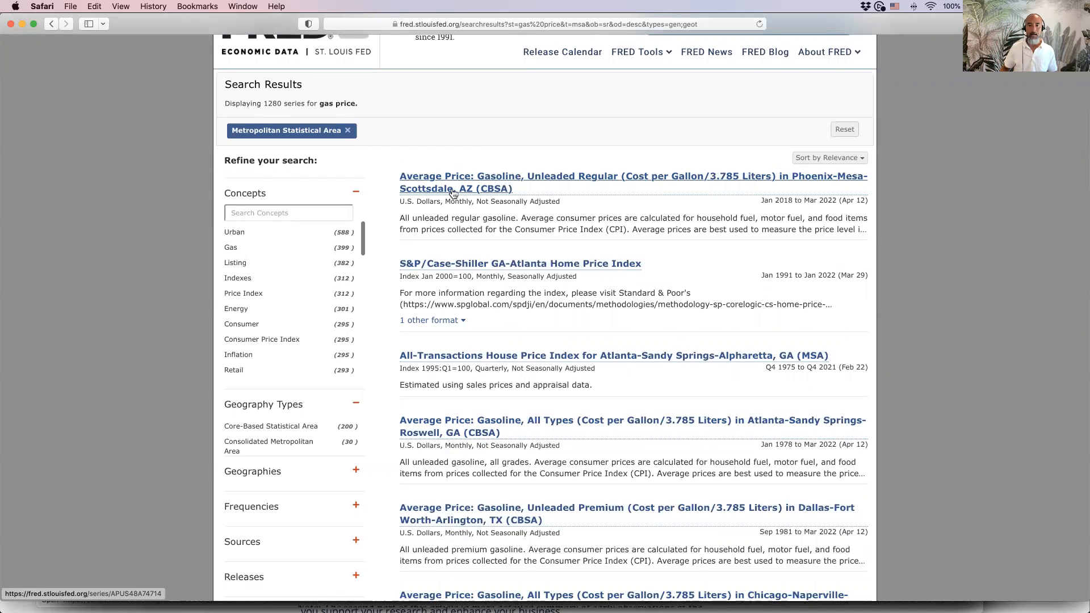
pyautogui.scroll(-1, 709, 284)
pyautogui.scroll(-20, 710, 284)
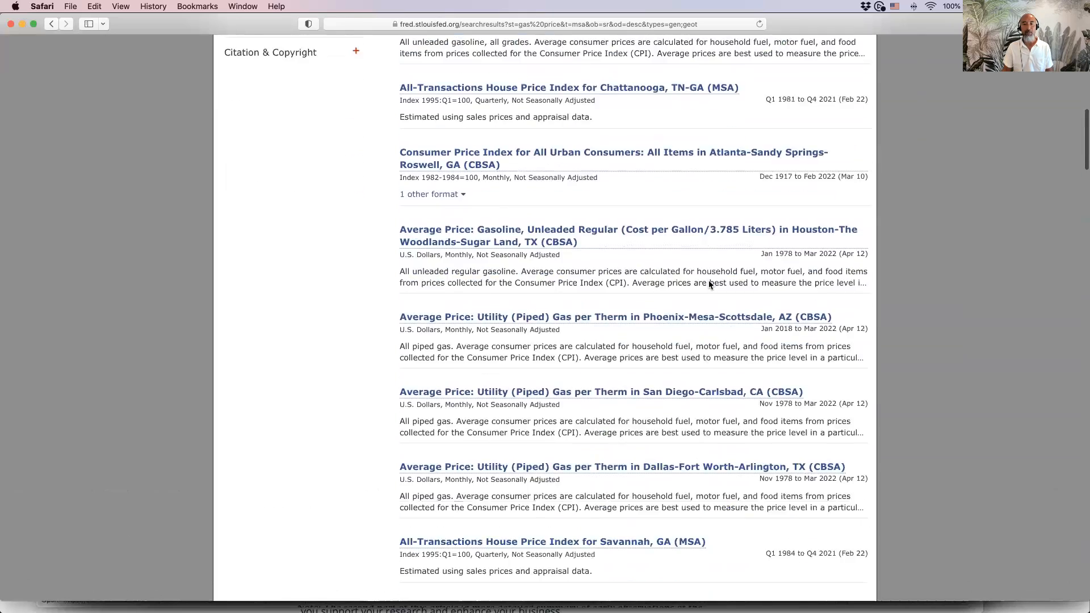
pyautogui.scroll(-2, 710, 283)
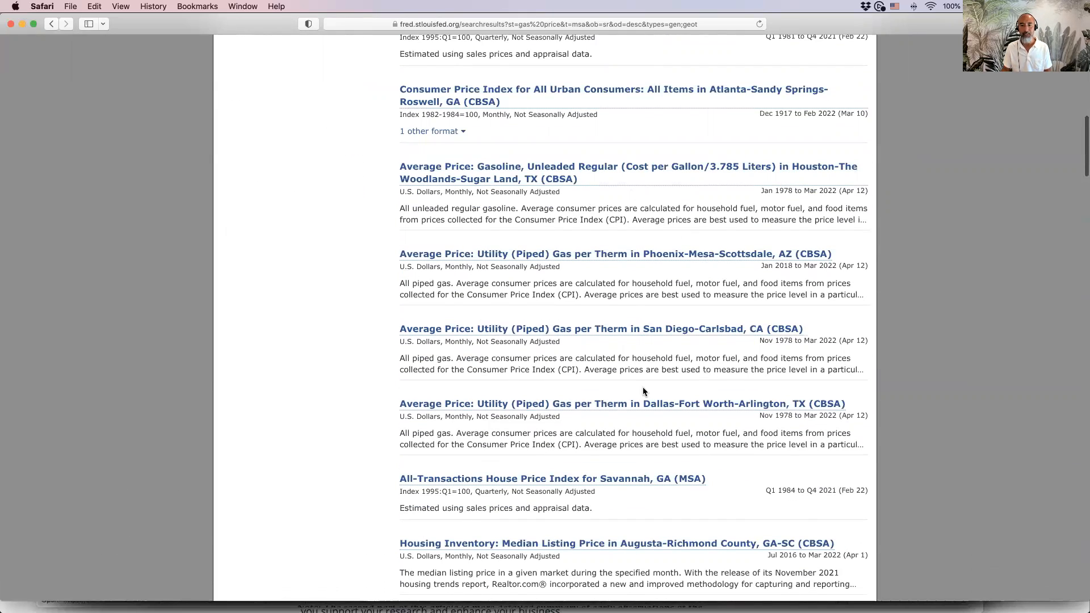
pyautogui.scroll(-7, 642, 392)
pyautogui.scroll(20, 643, 391)
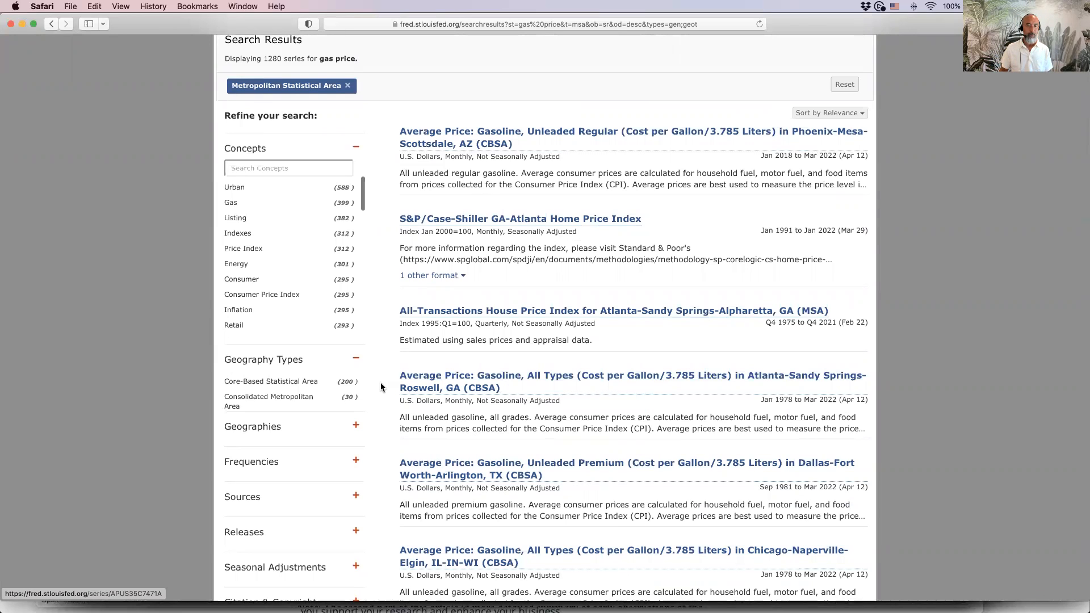
pyautogui.scroll(-1, 381, 387)
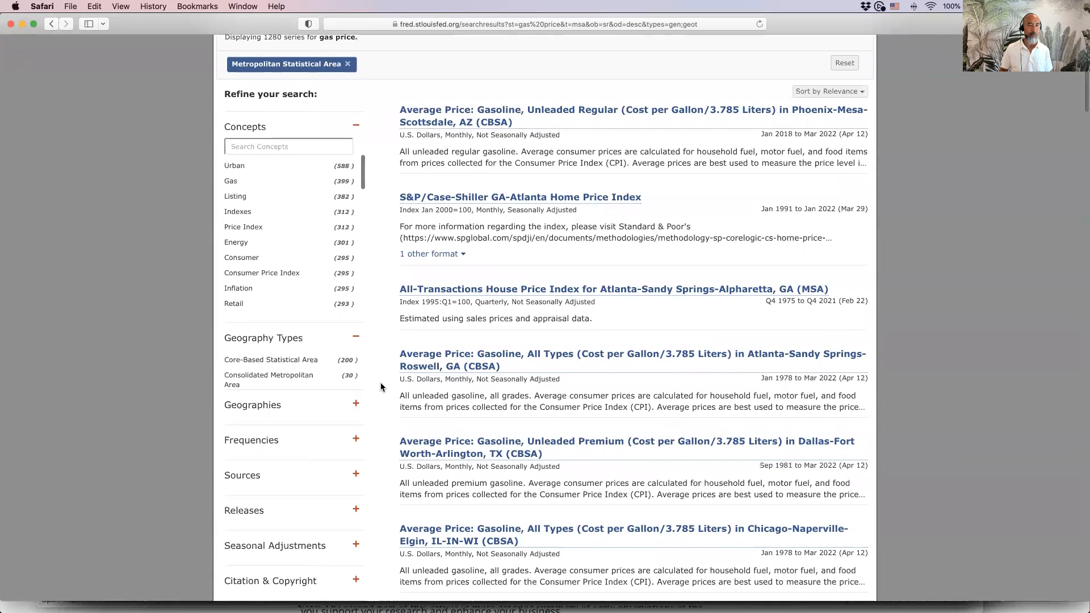
pyautogui.scroll(-5, 381, 387)
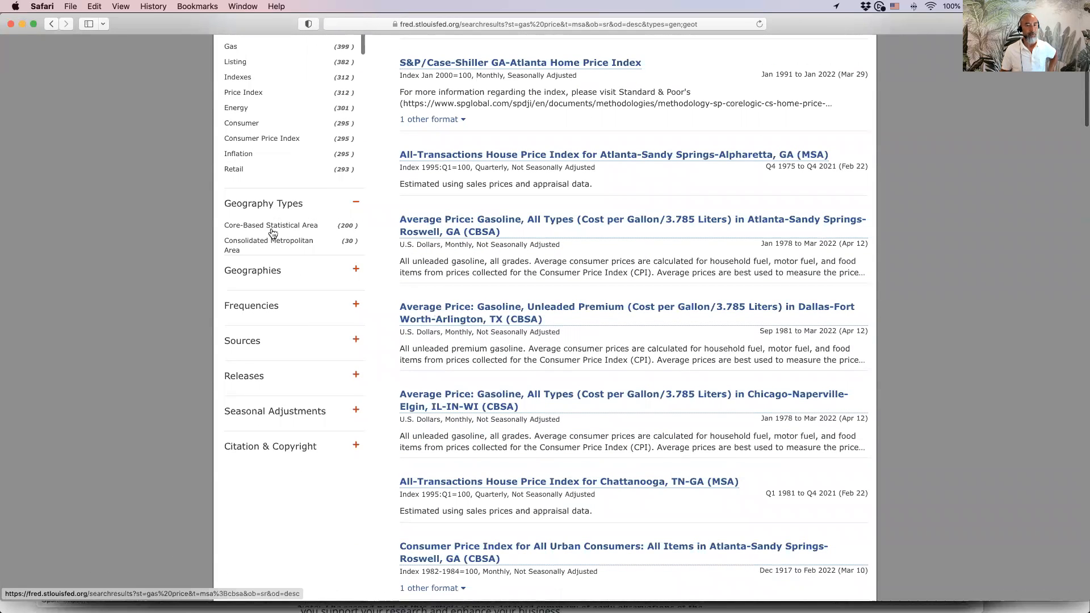
# Step: Narrow the metro results to California and scroll down to the San Francisco gasoline series
pyautogui.click(245, 277)
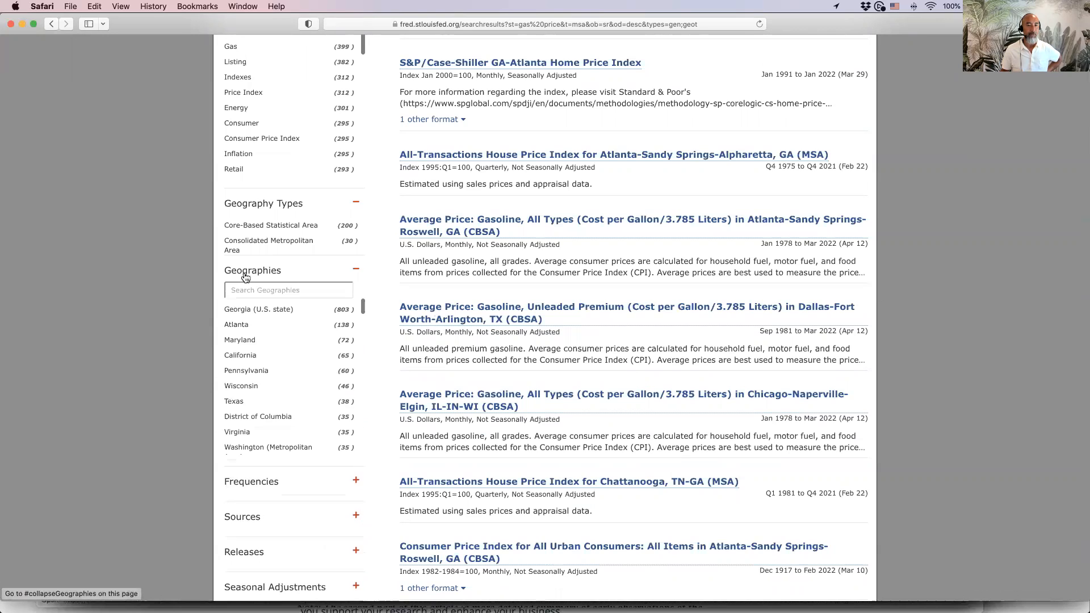
pyautogui.click(248, 358)
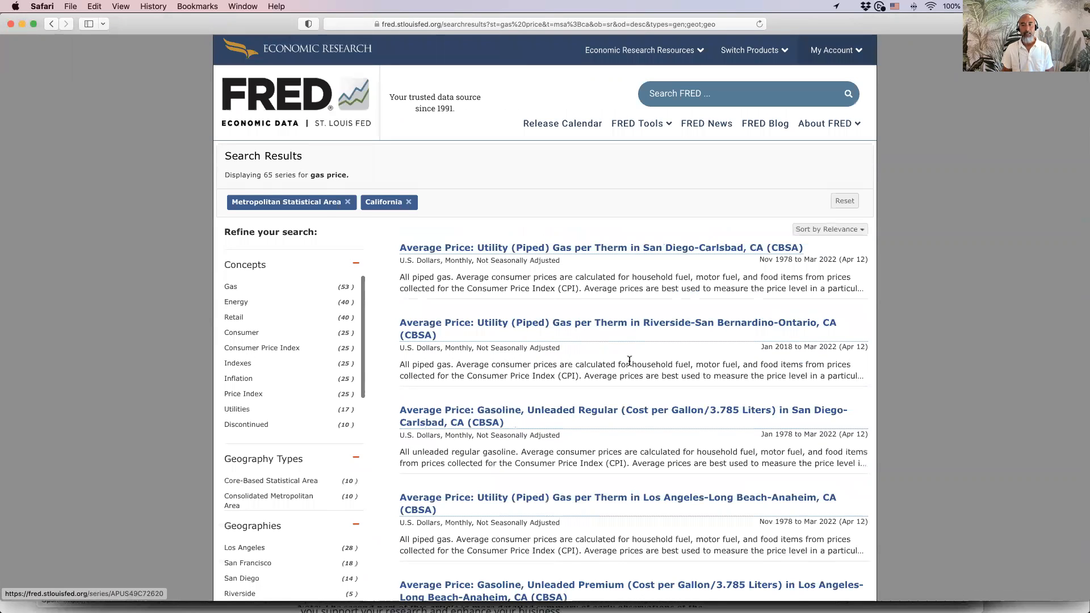
pyautogui.scroll(-5, 629, 366)
pyautogui.scroll(-7, 629, 365)
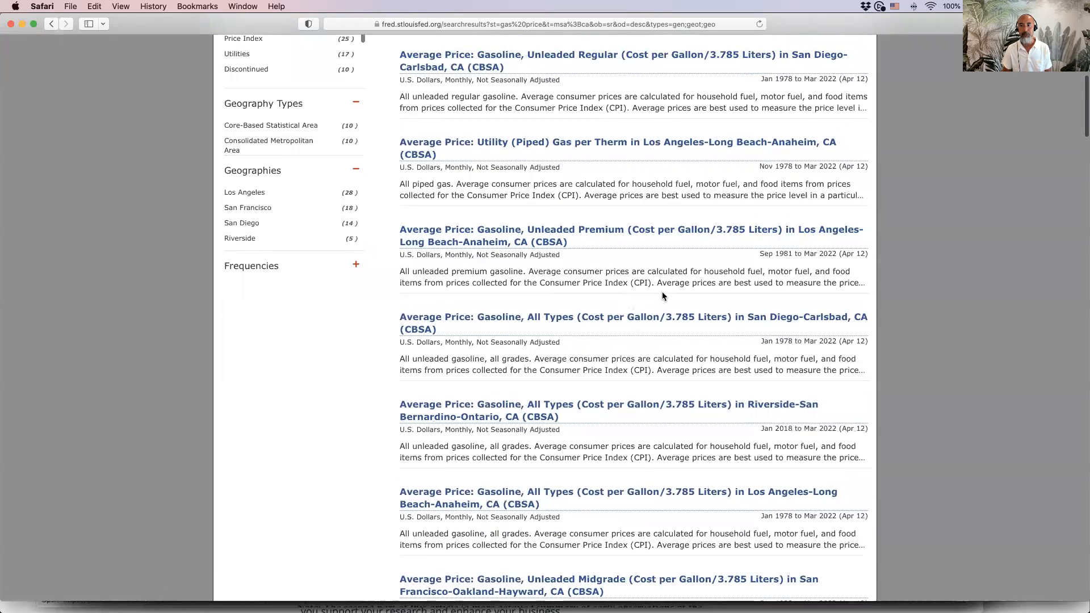
pyautogui.scroll(-4, 663, 292)
pyautogui.scroll(-10, 664, 297)
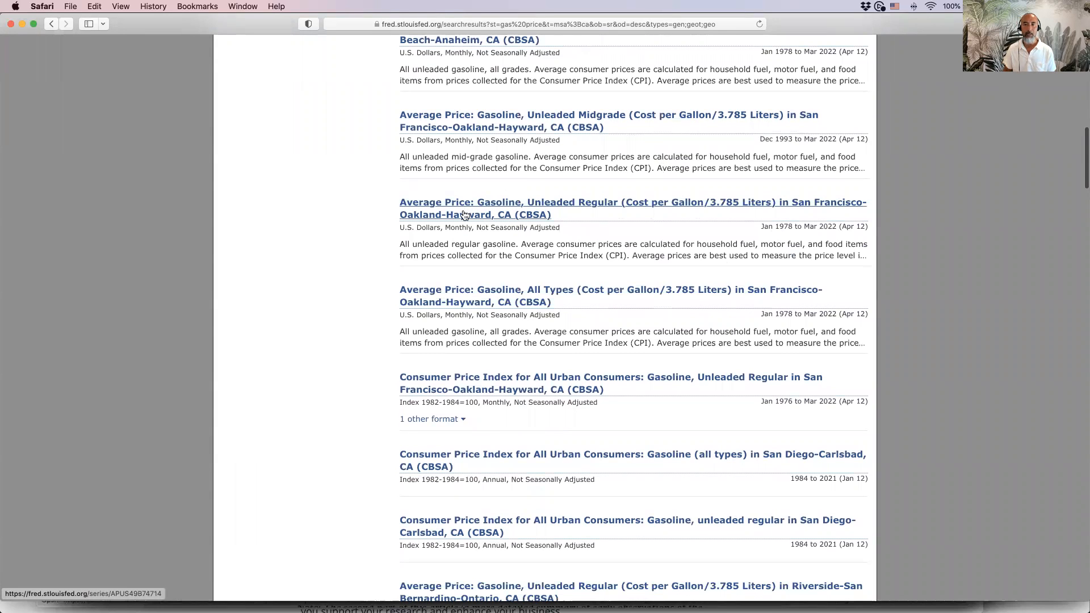
# Step: Copy the San Francisco unleaded regular series ID APUS49B74714 and switch back to Exploratory
pyautogui.click(574, 204)
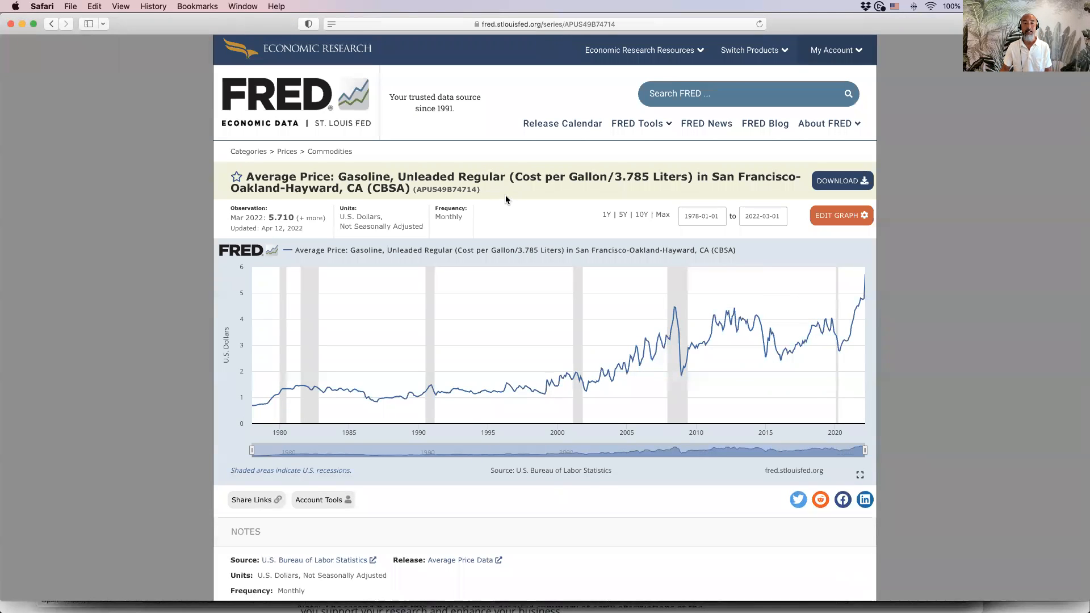
pyautogui.doubleClick(436, 189)
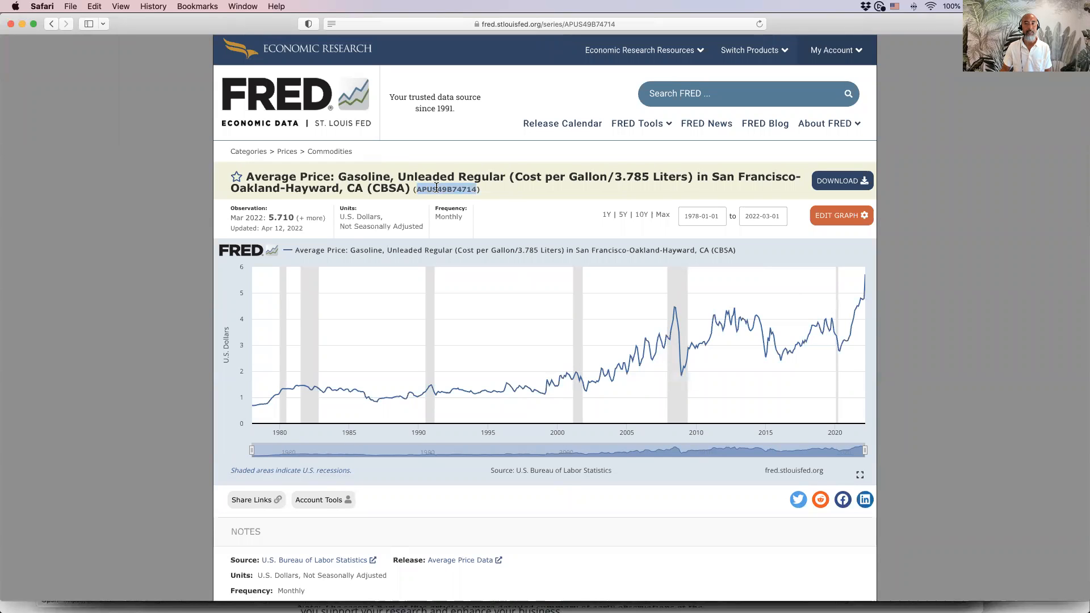
pyautogui.press('super+c')
pyautogui.press('super+Tab')
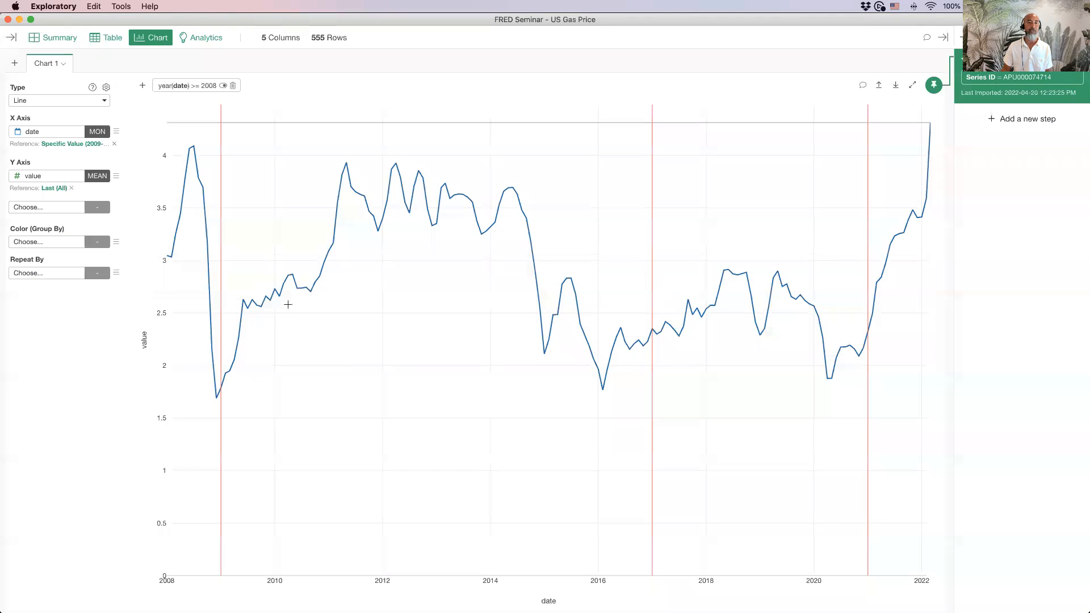
# Step: Add a new data frame from Cloud Apps Data in the project's Data Frames list
pyautogui.click(10, 40)
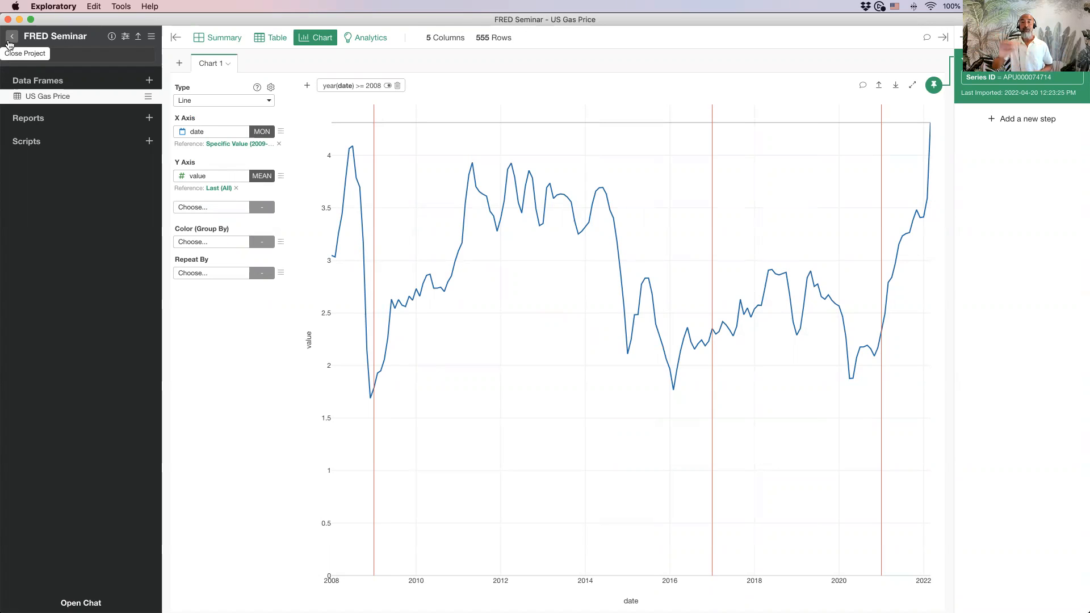
pyautogui.click(149, 81)
pyautogui.click(108, 111)
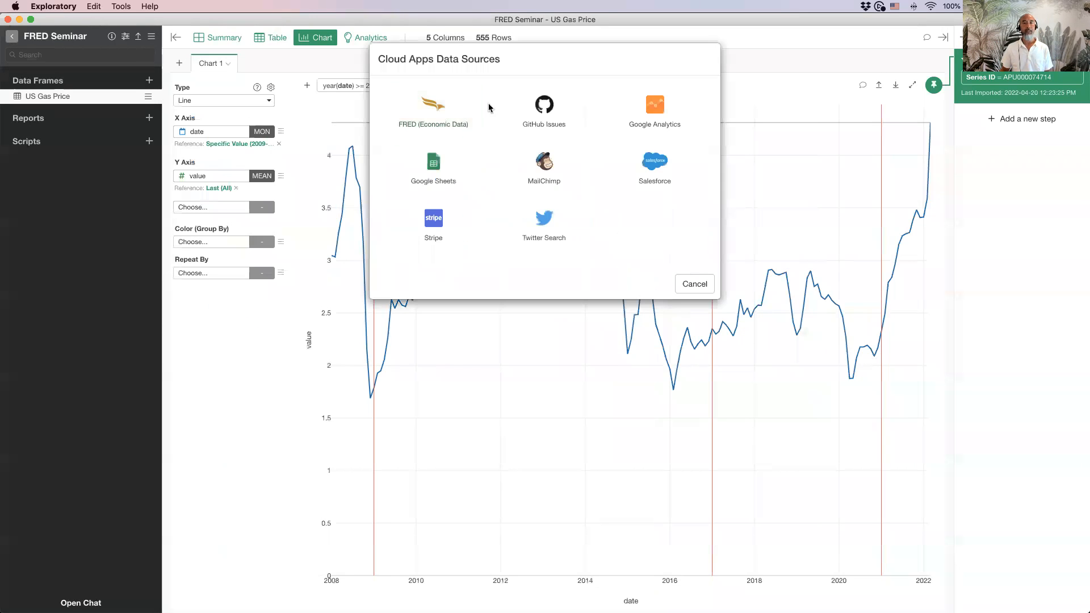
# Step: Import FRED series APUS49B74714 and save it as data frame 'Gas Price - San Francisco'
pyautogui.click(434, 106)
pyautogui.press('super+v')
pyautogui.click(266, 87)
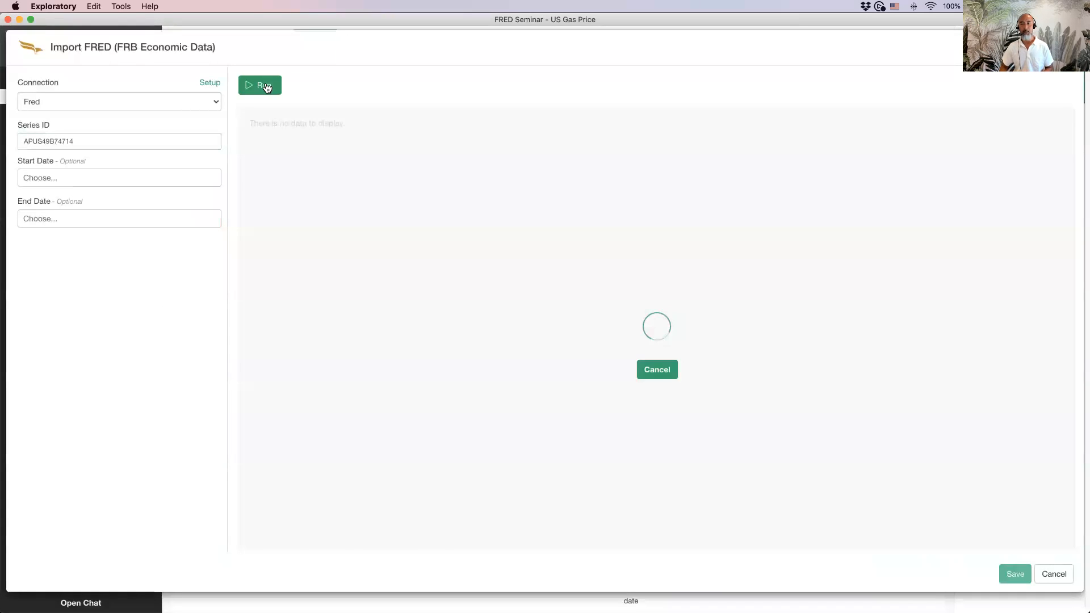
pyautogui.click(1015, 577)
pyautogui.write('San Francisco')
pyautogui.hotkey('ctrl', 'a')
pyautogui.write('Gas Price -')
pyautogui.press('Return')
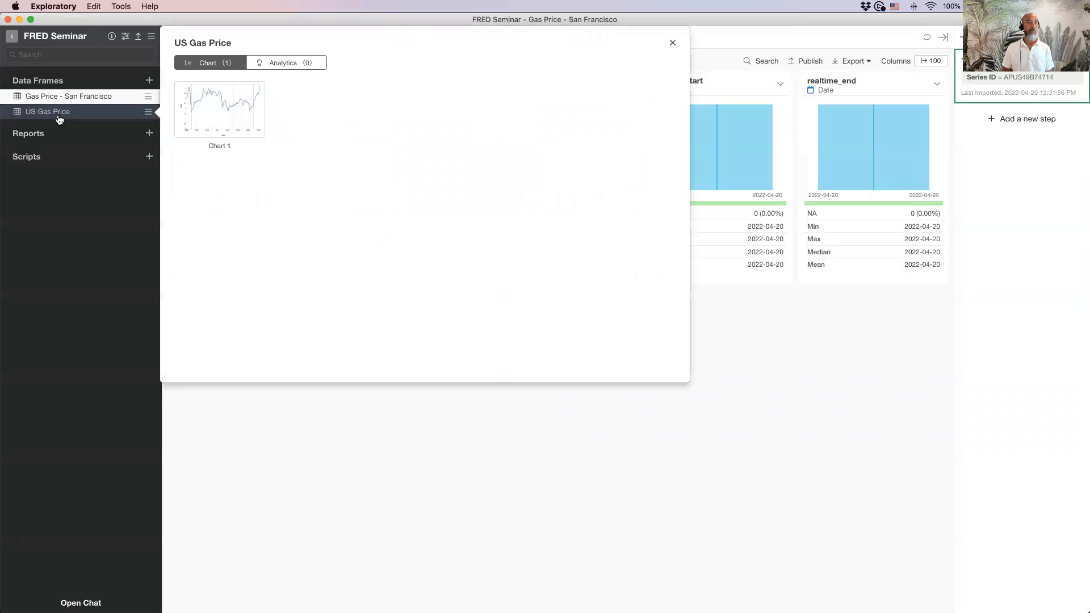
# Step: Open the US Gas Price data frame in Table view
pyautogui.click(59, 113)
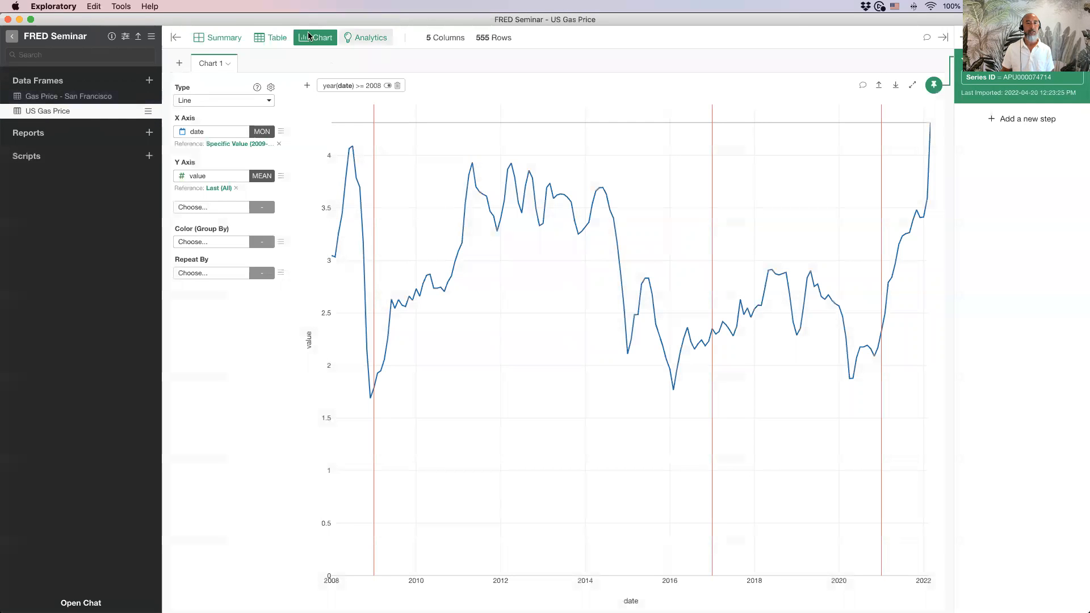
pyautogui.click(270, 40)
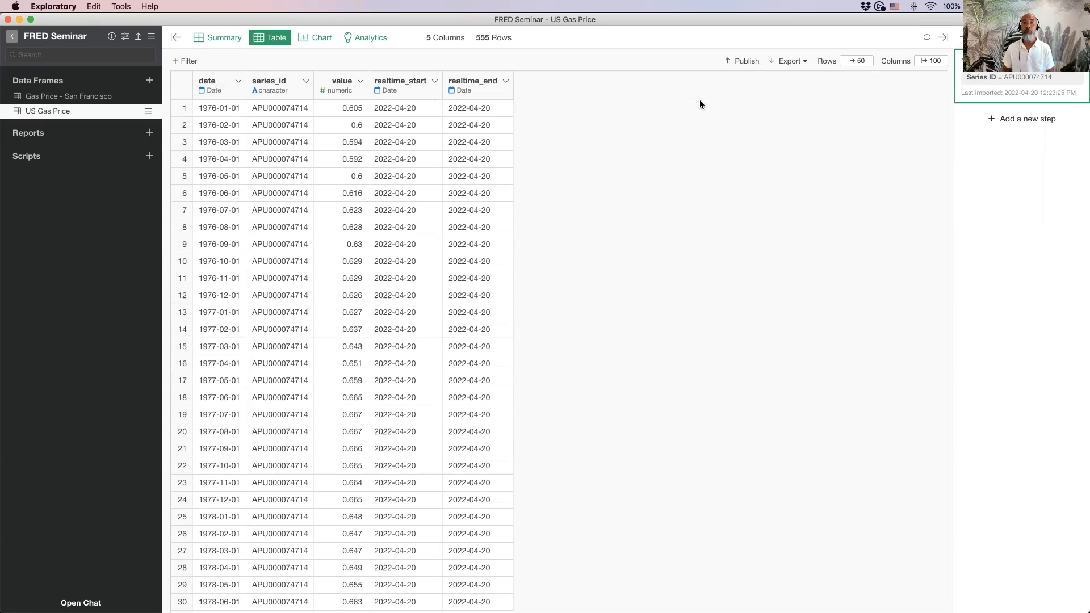
# Step: Merge rows from Gas Price - San Francisco into US Gas Price, giving 1,086 rows
pyautogui.click(962, 39)
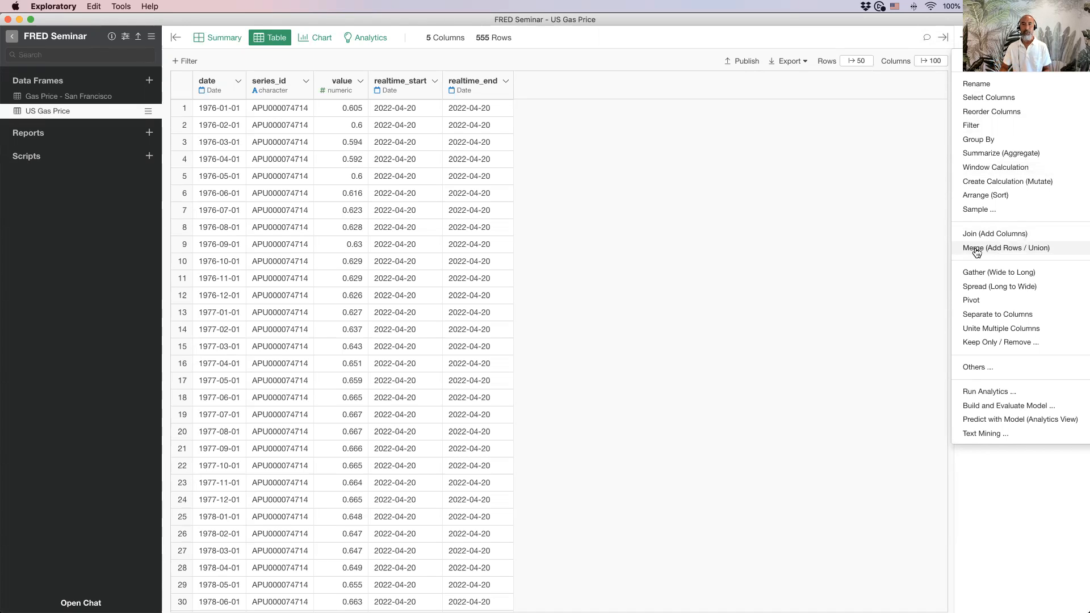
pyautogui.click(729, 186)
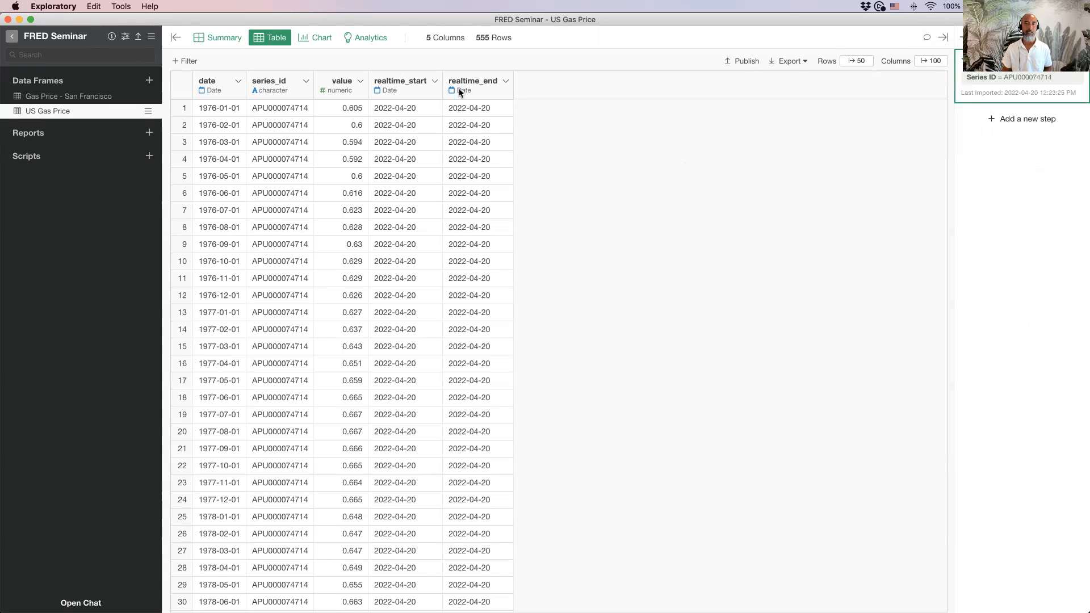
pyautogui.click(358, 83)
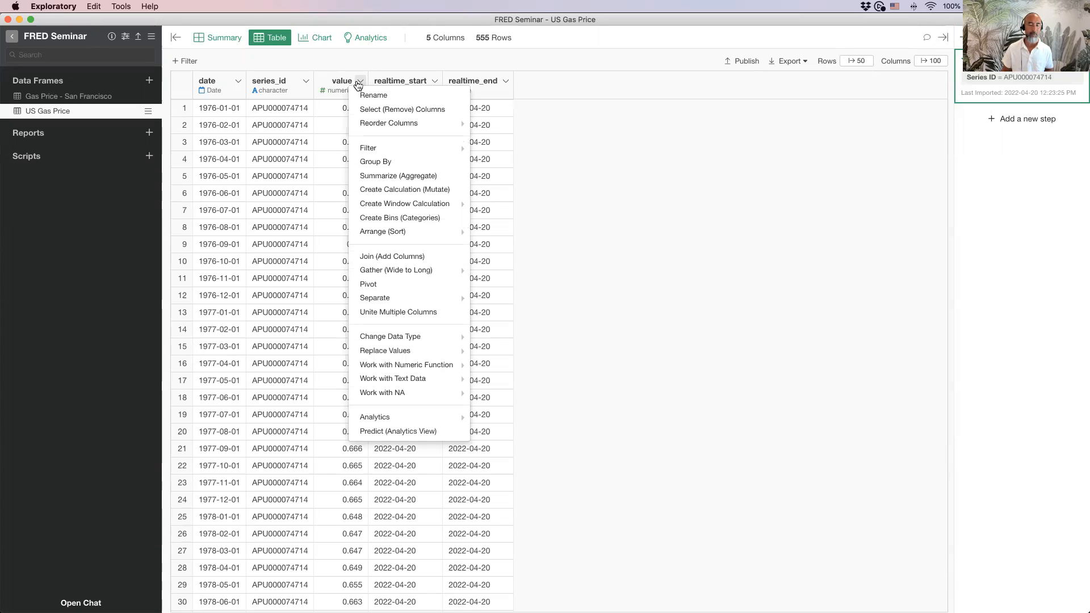
pyautogui.click(690, 142)
pyautogui.click(961, 38)
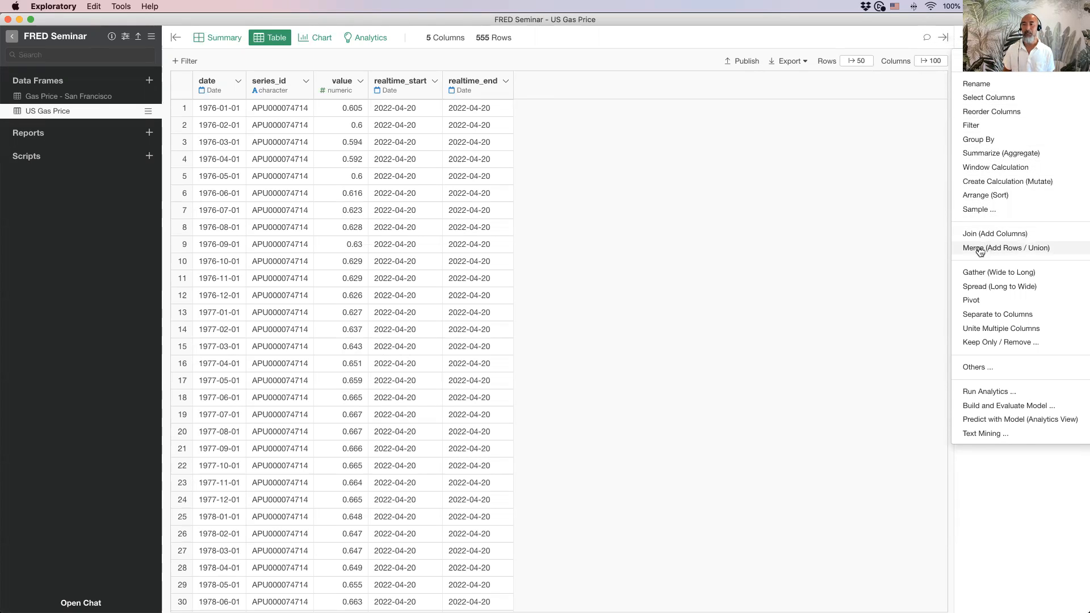
pyautogui.click(1002, 248)
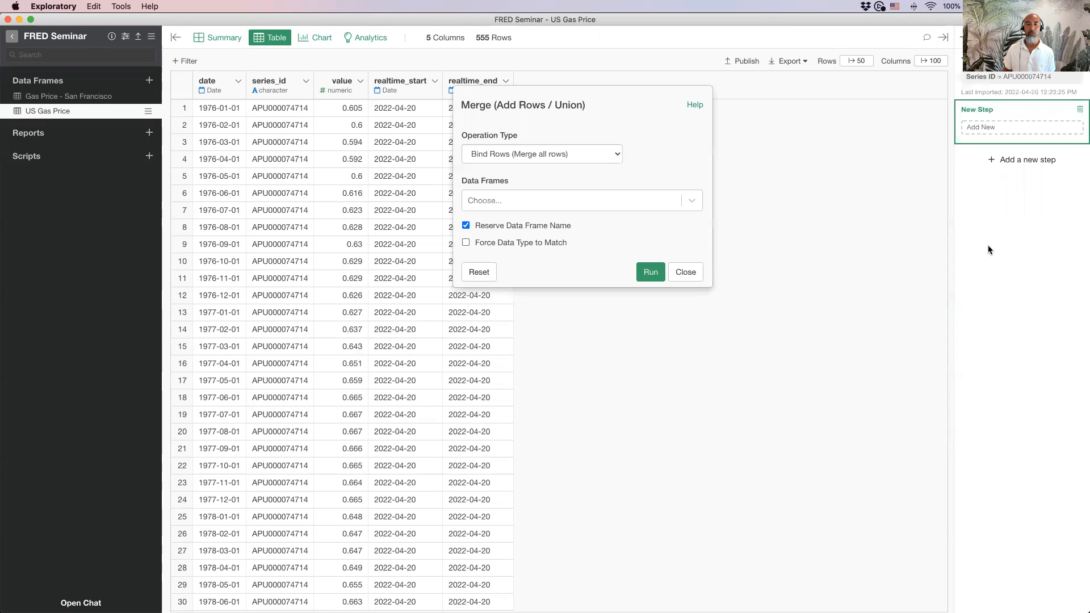
pyautogui.click(536, 205)
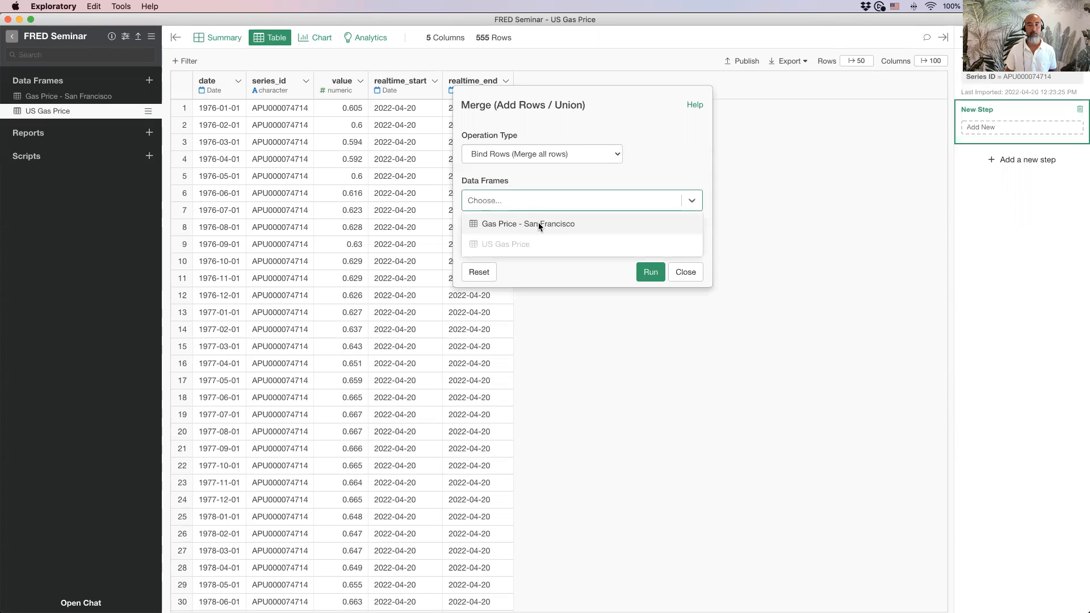
pyautogui.click(538, 224)
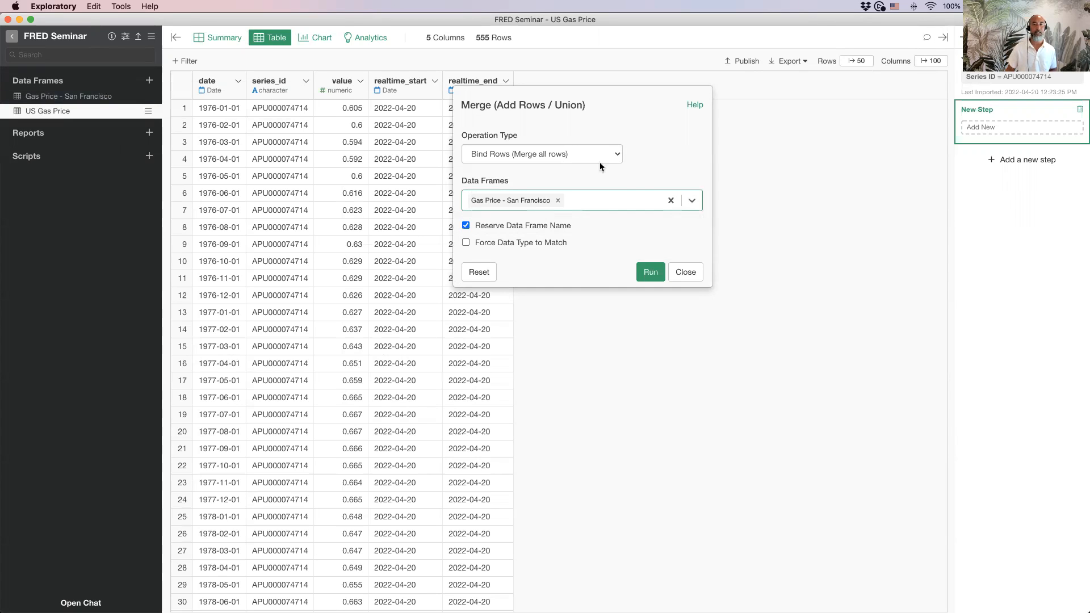
pyautogui.click(651, 272)
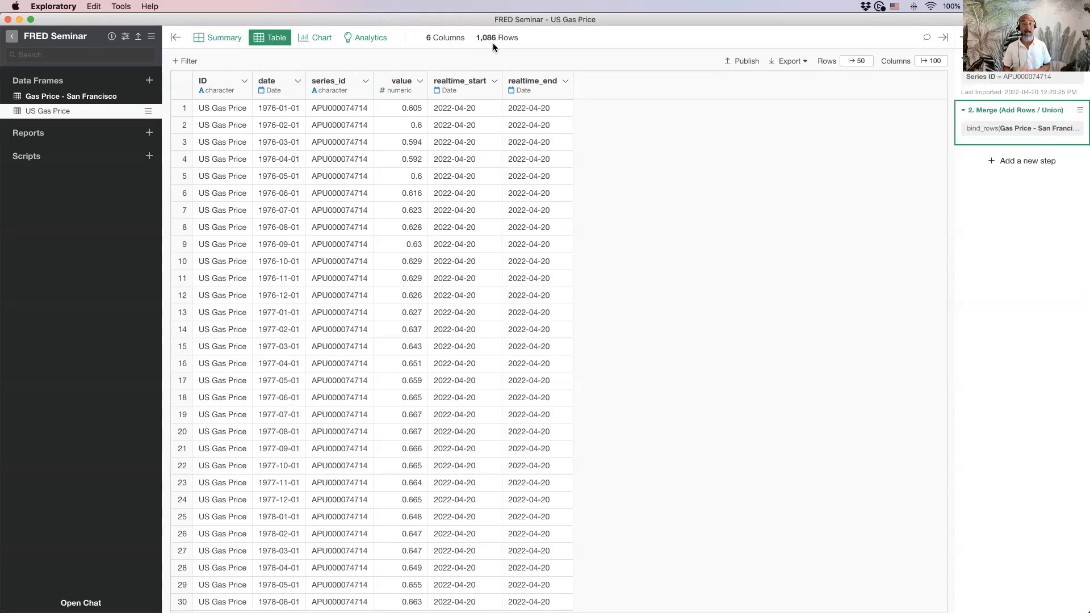
# Step: Review the merged summary's ID column splitting 555 US rows from 531 San Francisco rows
pyautogui.click(222, 41)
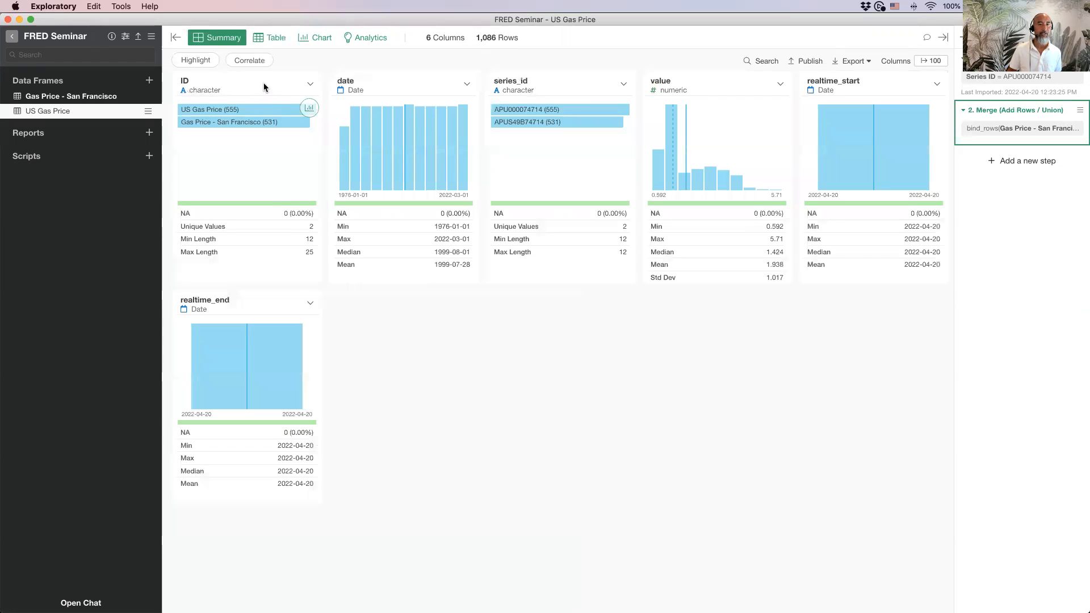
pyautogui.click(263, 83)
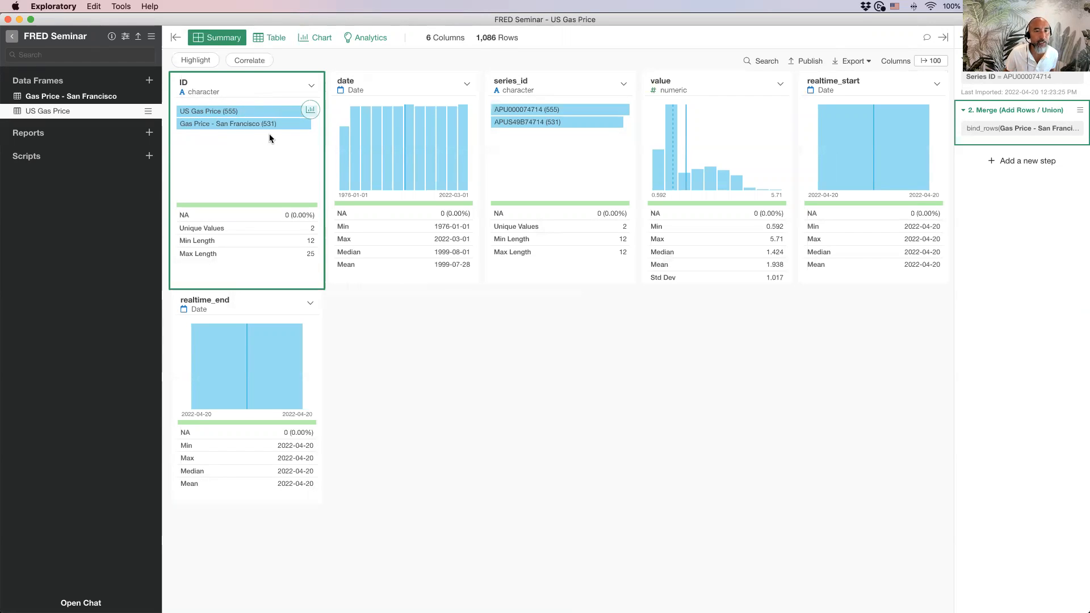
pyautogui.moveTo(231, 117)
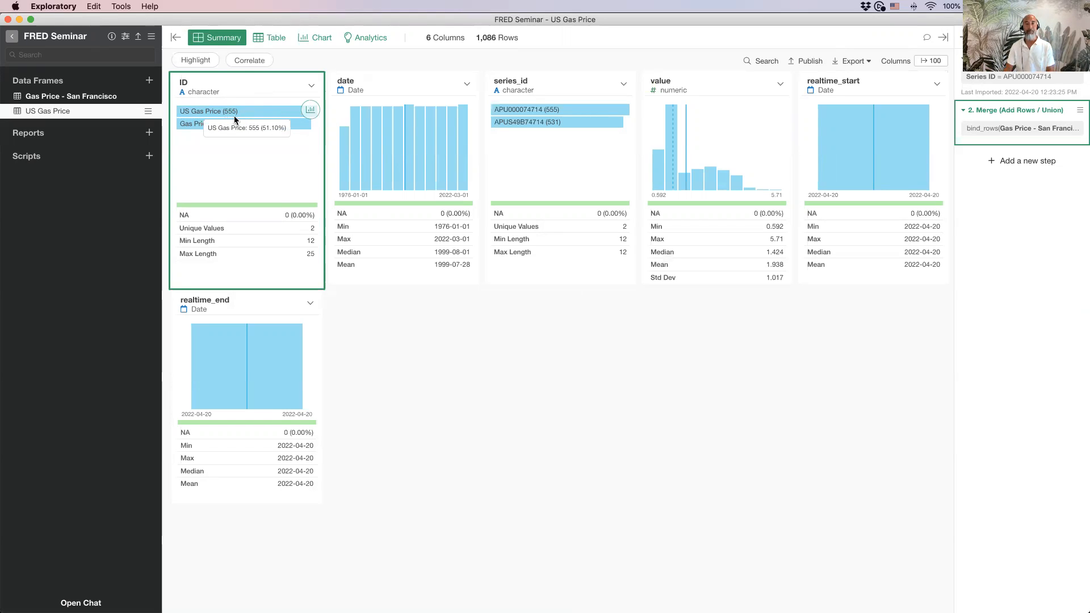
pyautogui.click(306, 38)
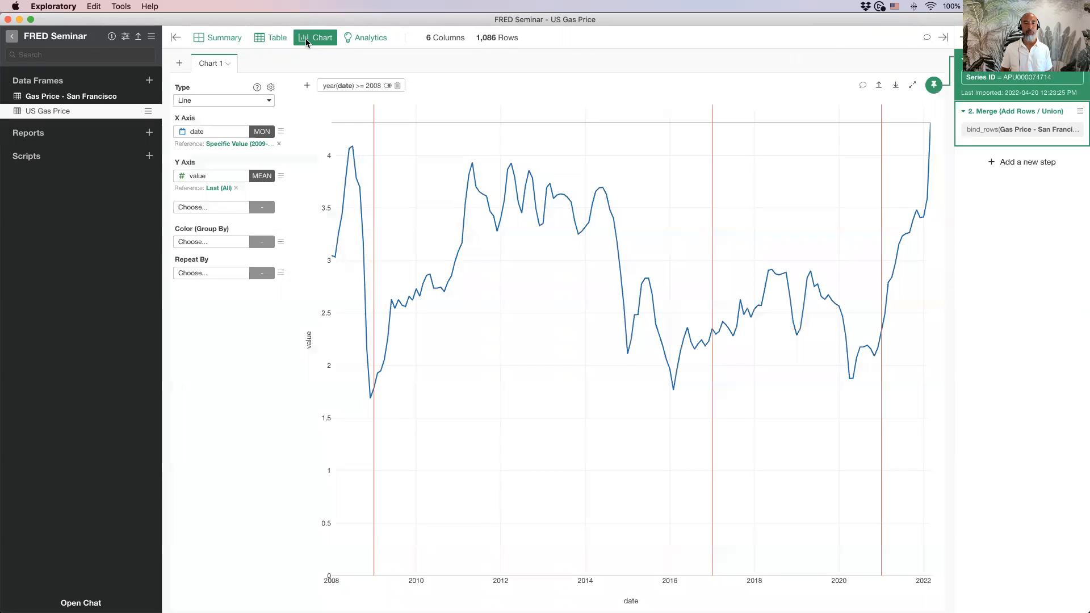
# Step: Duplicate Chart 1 as a new chart named US/SF
pyautogui.click(229, 66)
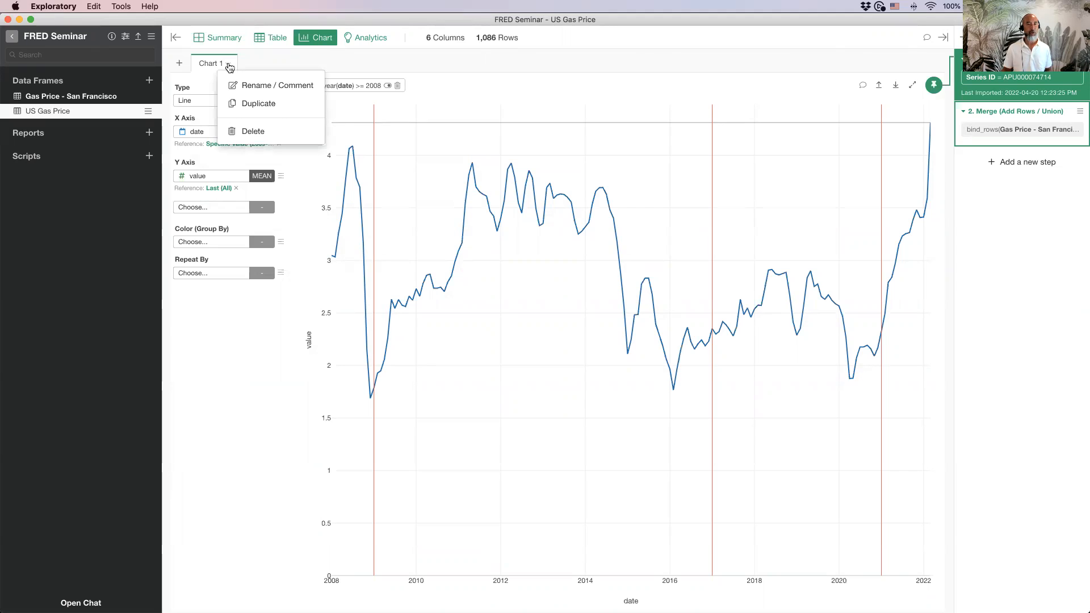
pyautogui.click(250, 104)
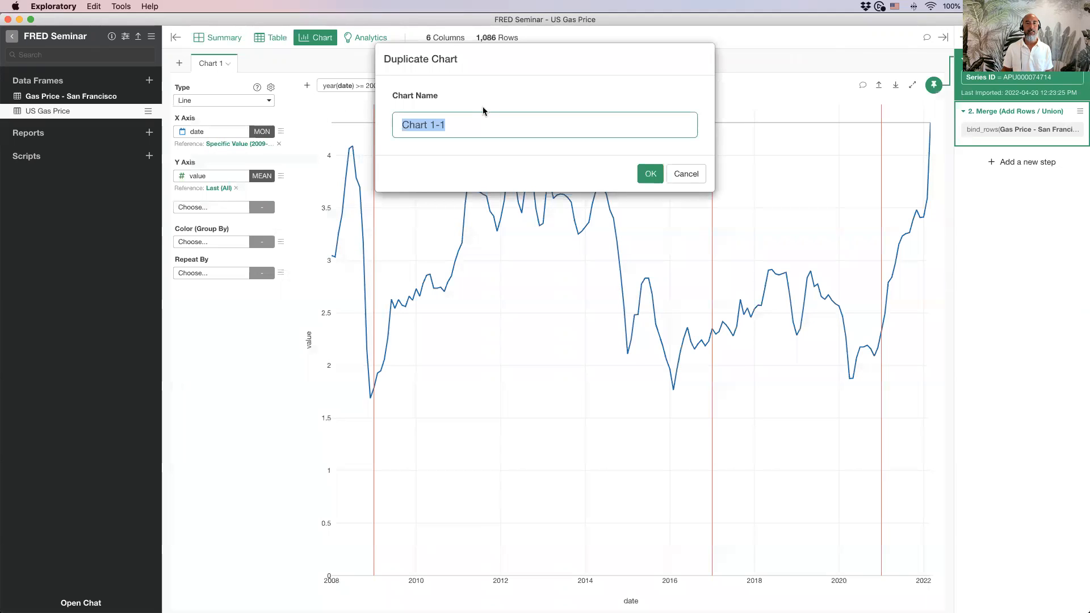
pyautogui.write('US/')
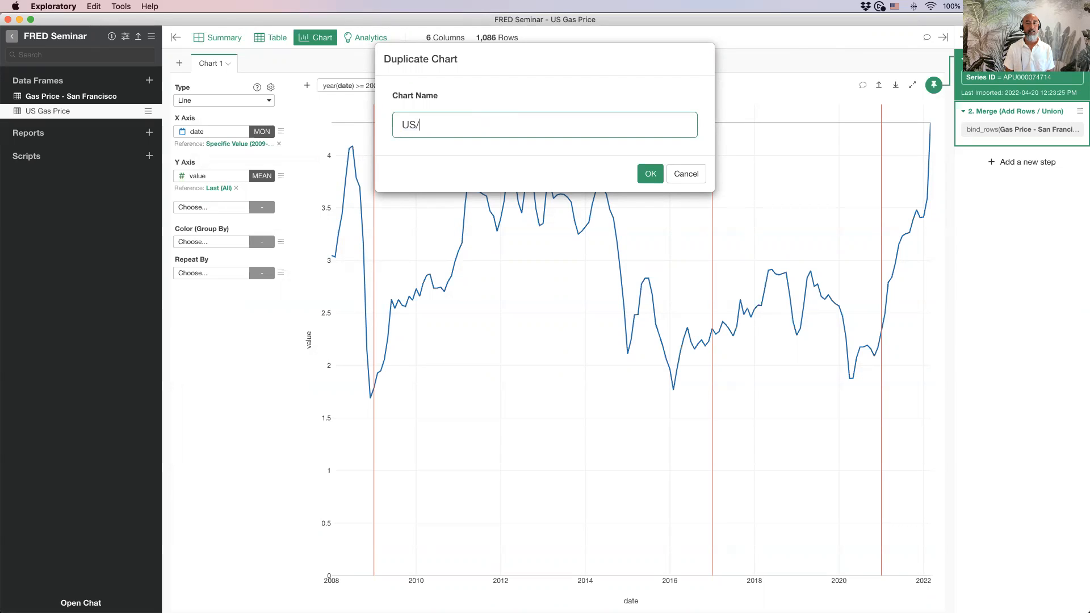
pyautogui.write(' Gas')
pyautogui.press('Return')
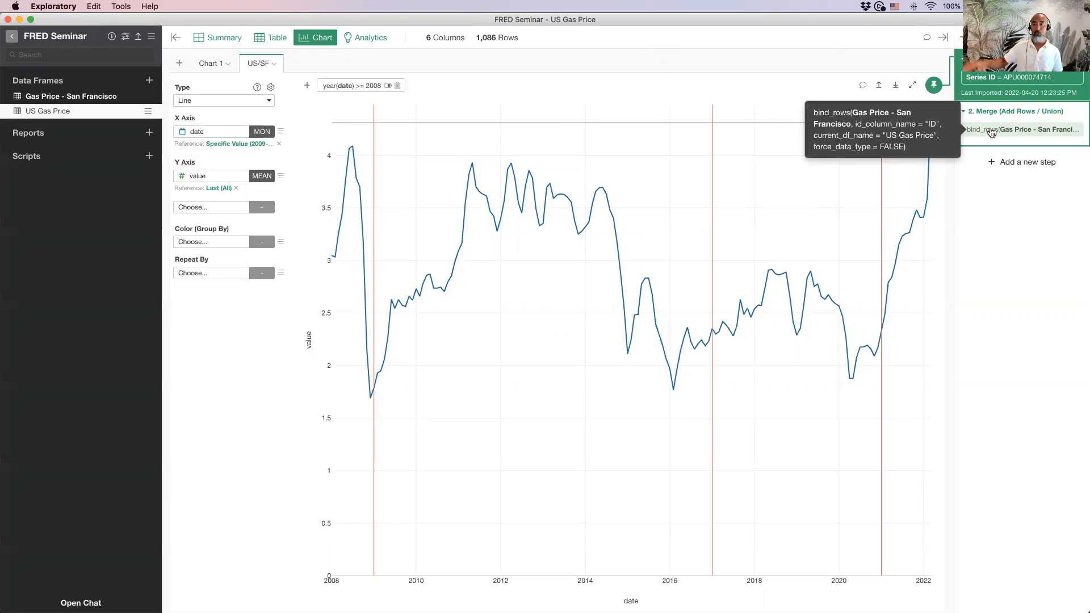
# Step: Pin the chart to the Merge step and delete the date and Last (All) reference lines
pyautogui.moveTo(933, 86); pyautogui.dragTo(981, 111)
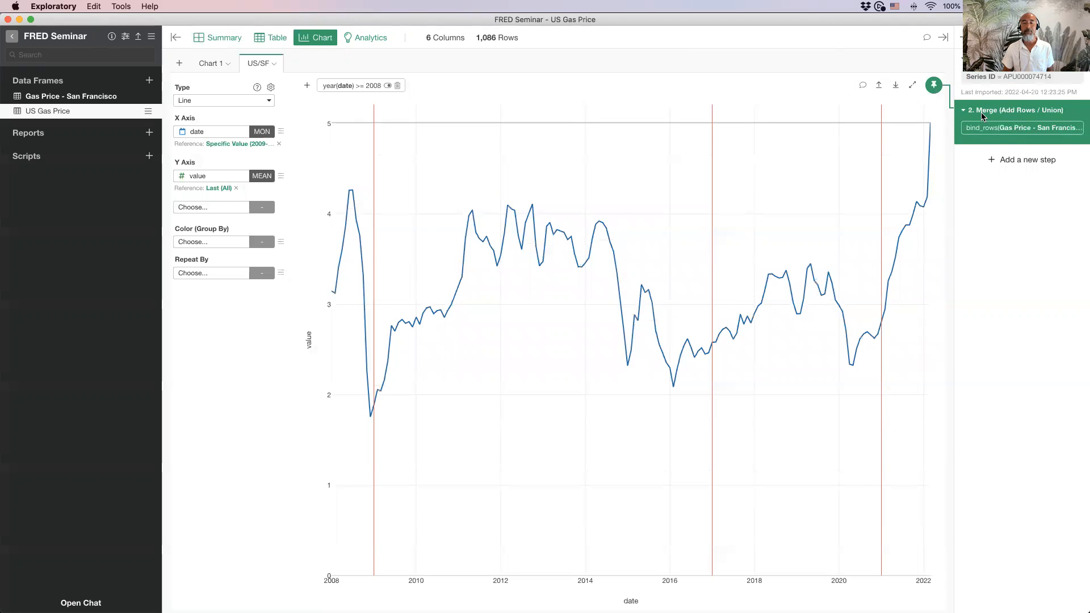
pyautogui.moveTo(578, 249)
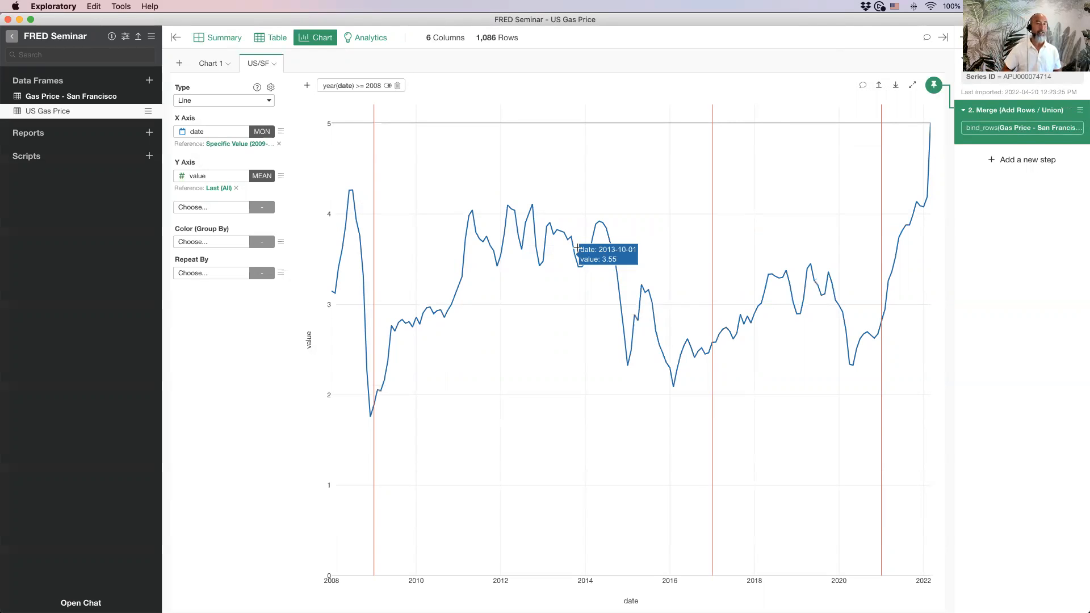
pyautogui.moveTo(354, 225)
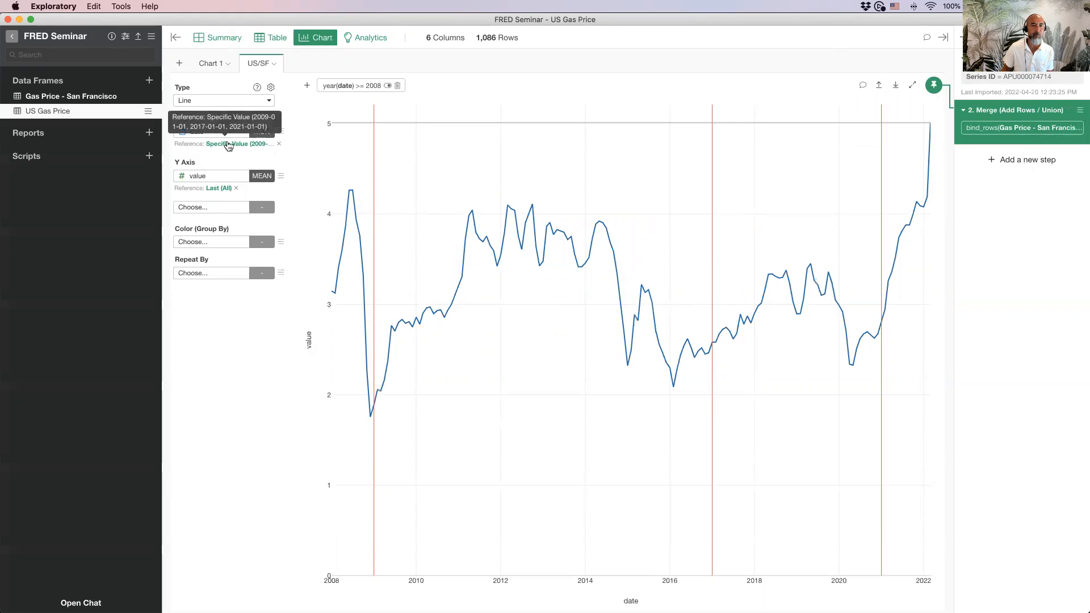
pyautogui.click(279, 144)
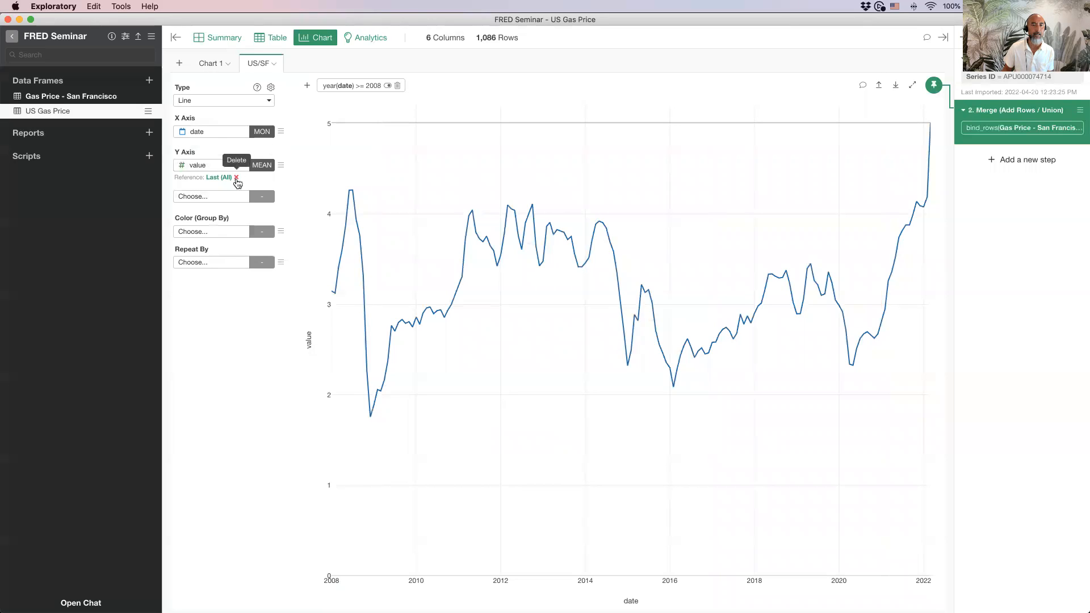
pyautogui.click(236, 178)
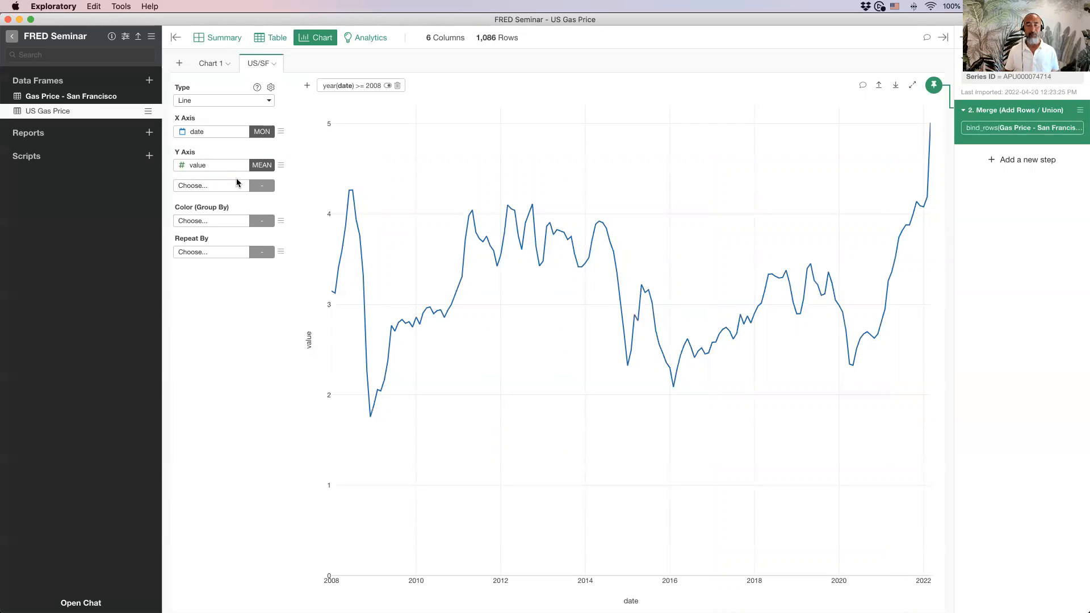
# Step: Check the colour-by options, inspect the ID column in the table view, then return to the chart
pyautogui.click(211, 221)
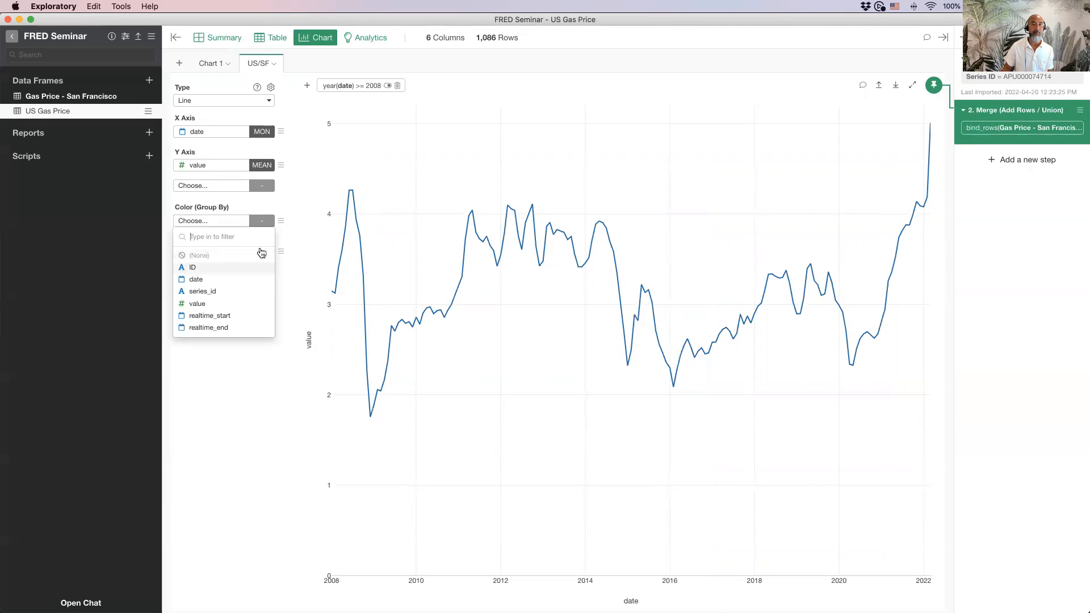
pyautogui.click(529, 70)
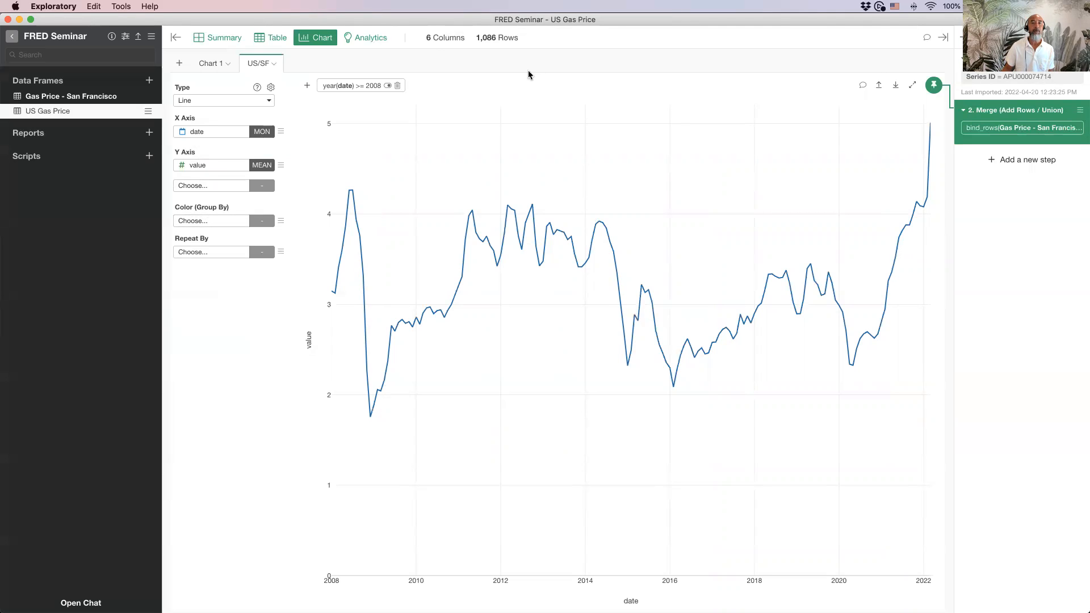
pyautogui.click(278, 37)
pyautogui.click(224, 88)
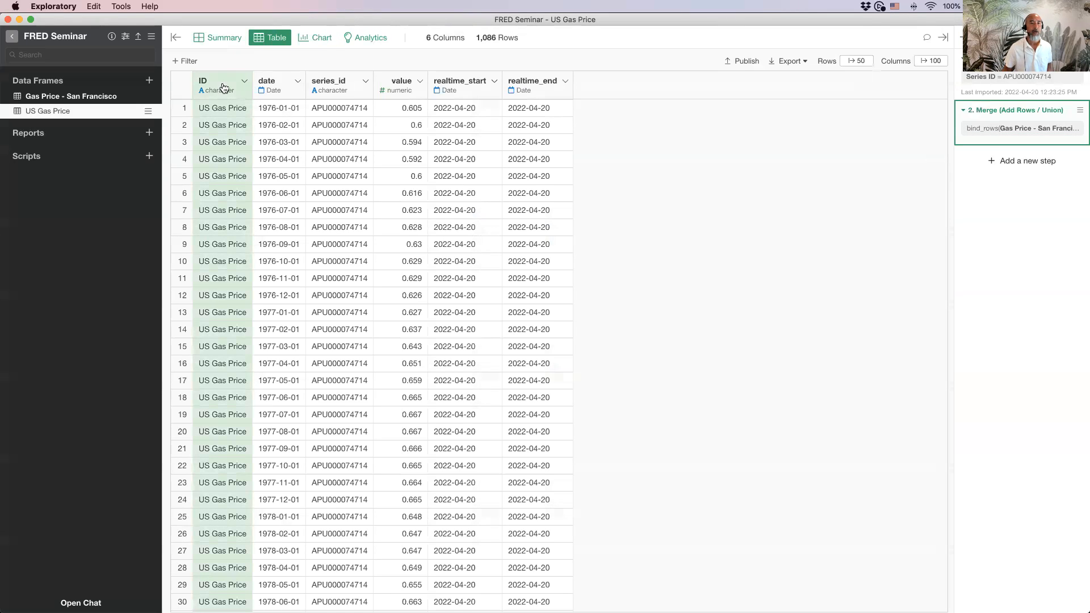
pyautogui.moveTo(146, 111)
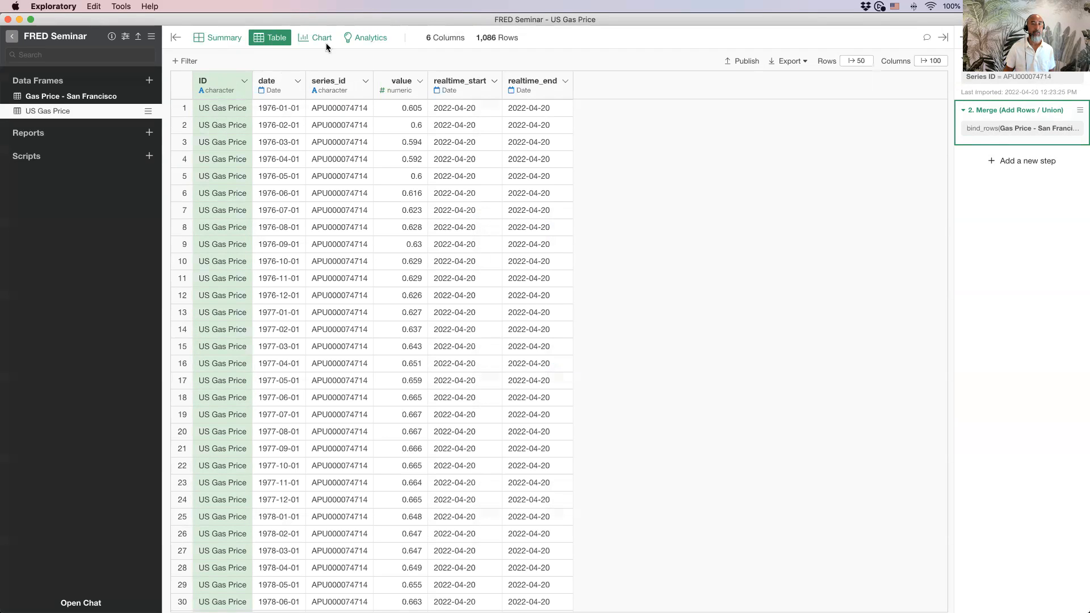
pyautogui.click(305, 43)
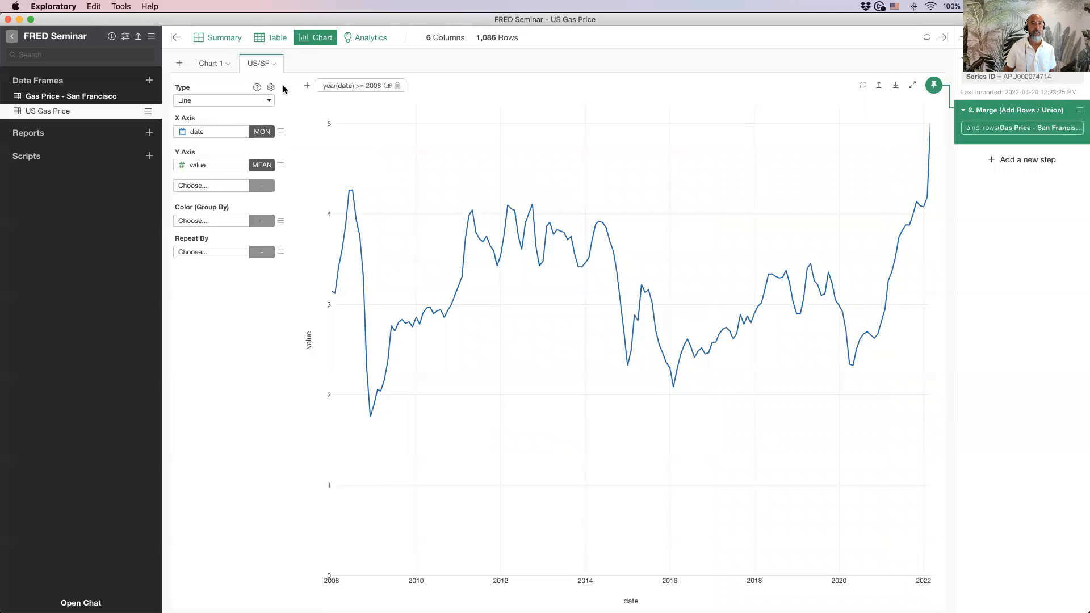
# Step: Colour the line by ID into San Francisco and US gas prices and hide the sidebar
pyautogui.click(206, 226)
pyautogui.click(205, 270)
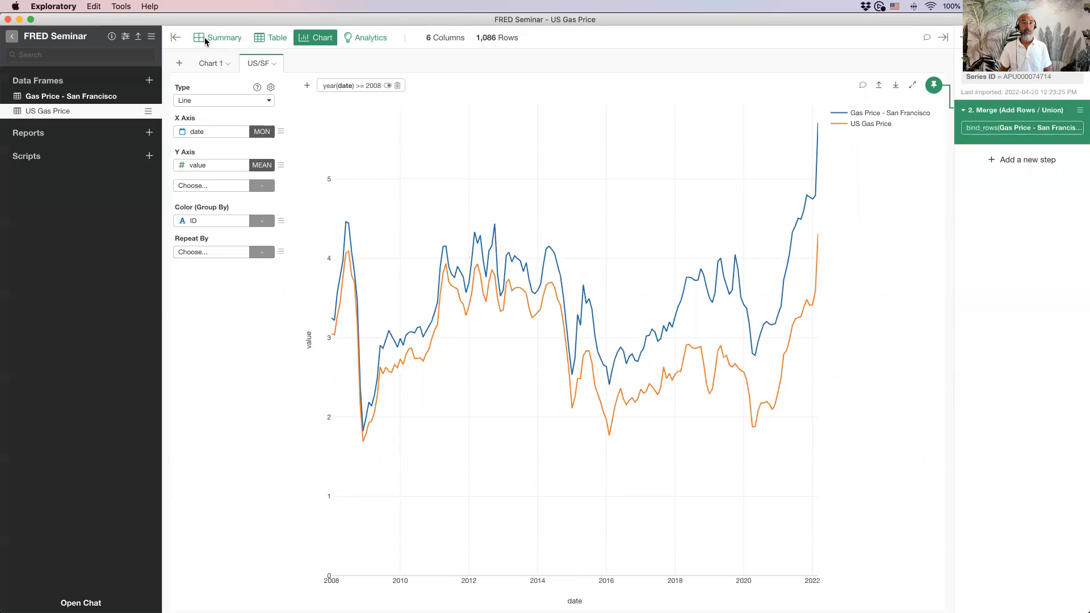
pyautogui.click(174, 39)
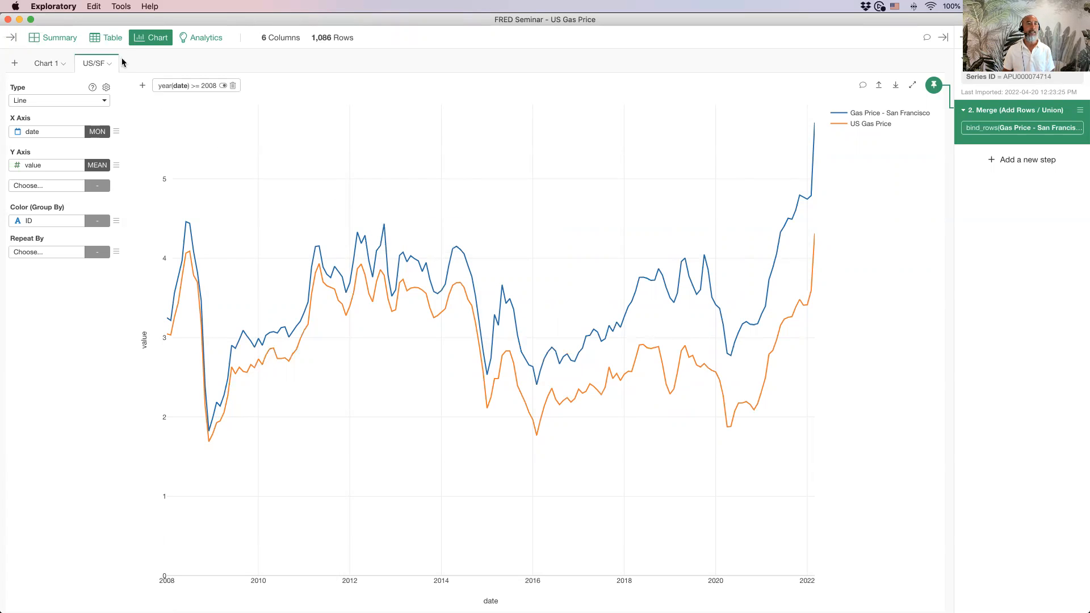
# Step: View the merged gas price table, select the value column, then switch to Keynote
pyautogui.click(107, 38)
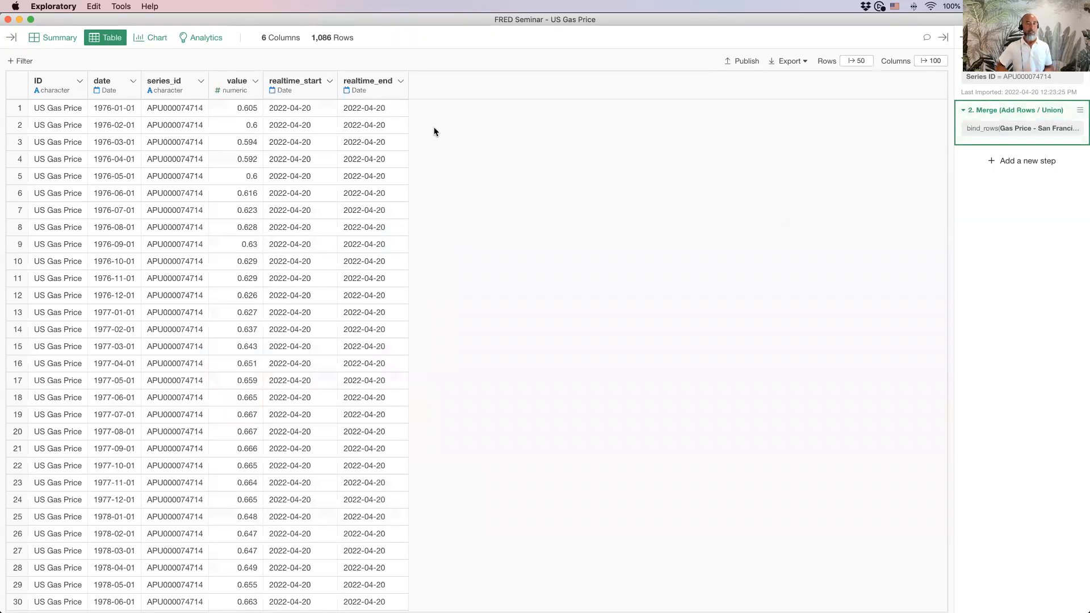
pyautogui.click(232, 89)
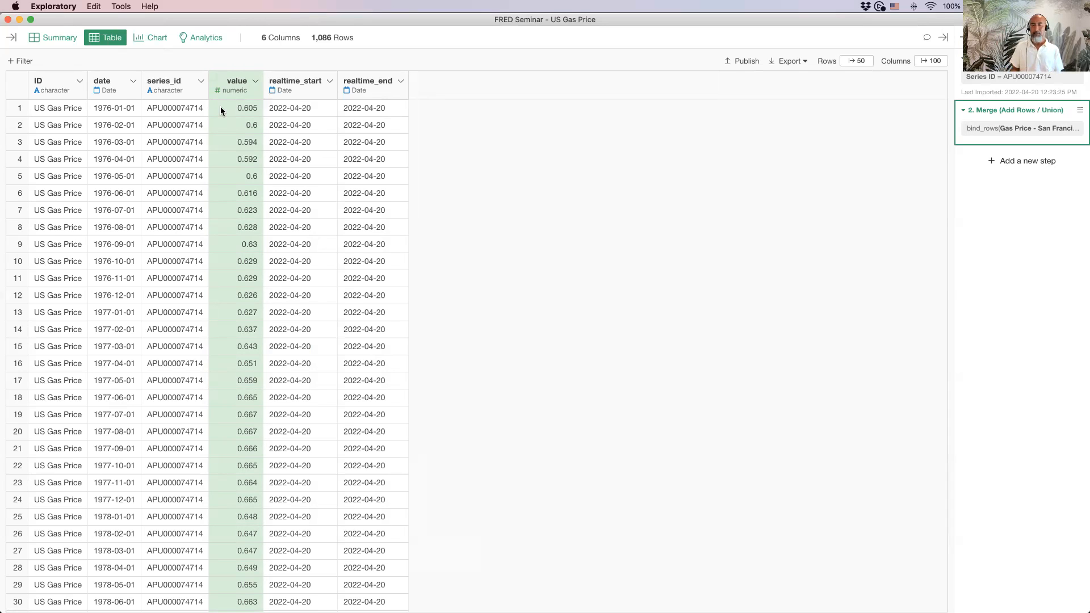
pyautogui.press('super+Tab')
pyautogui.press('super+Tab')
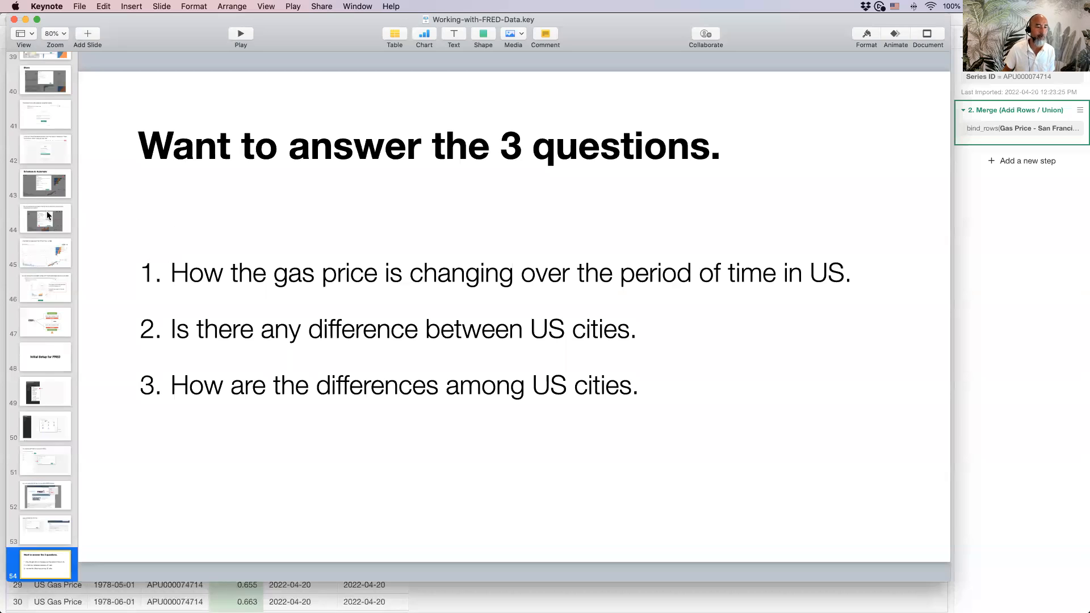
# Step: Present the Wide-to-Long Gather slide (slide 28) full-screen
pyautogui.scroll(-10, 47, 216)
pyautogui.scroll(15, 48, 215)
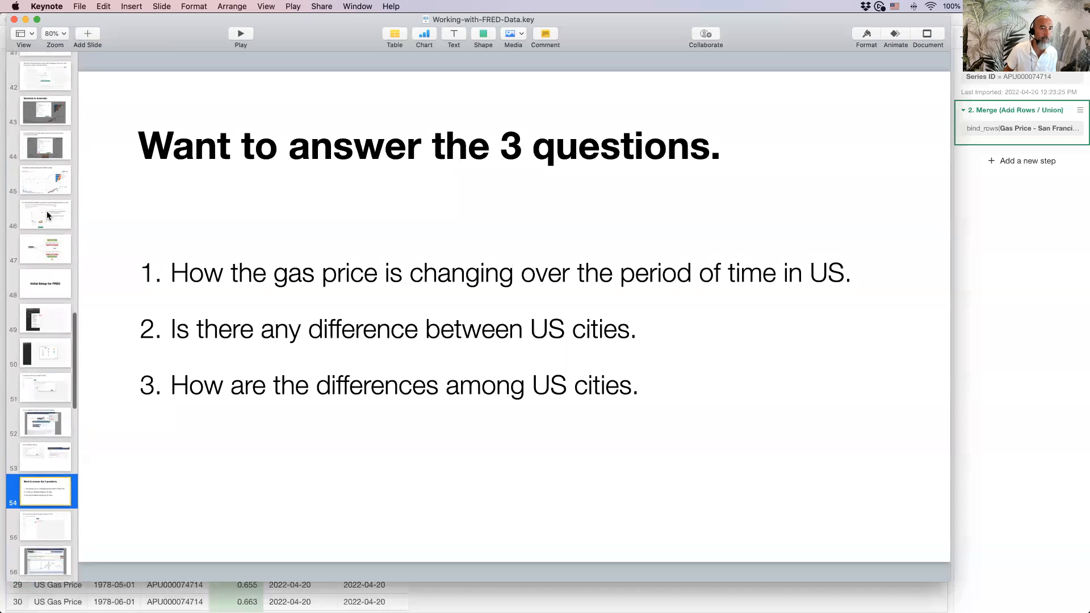
pyautogui.scroll(5, 48, 215)
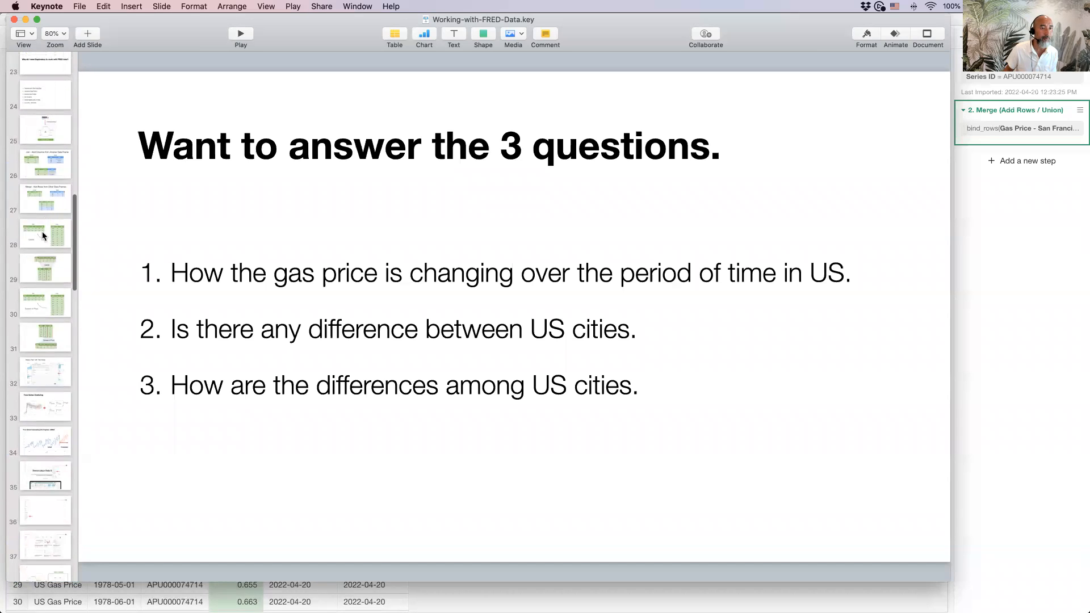
pyautogui.click(42, 241)
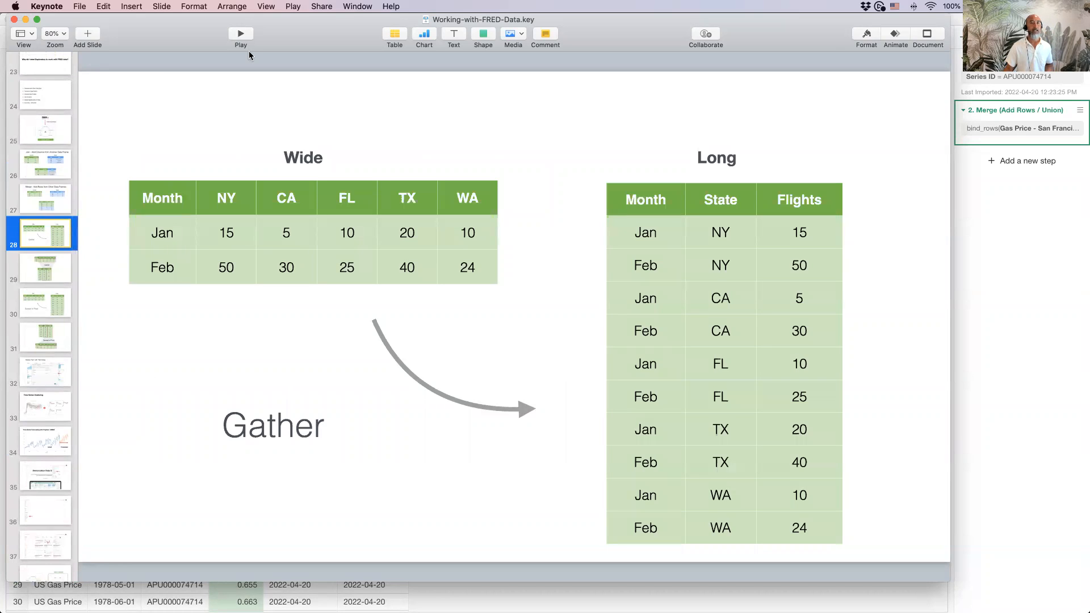
pyautogui.click(249, 37)
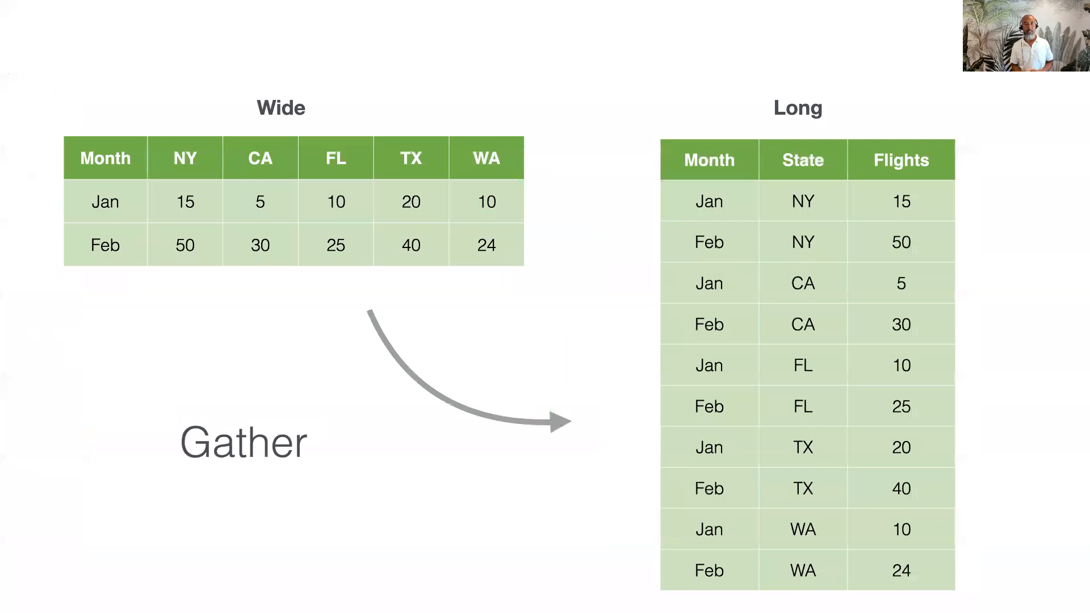
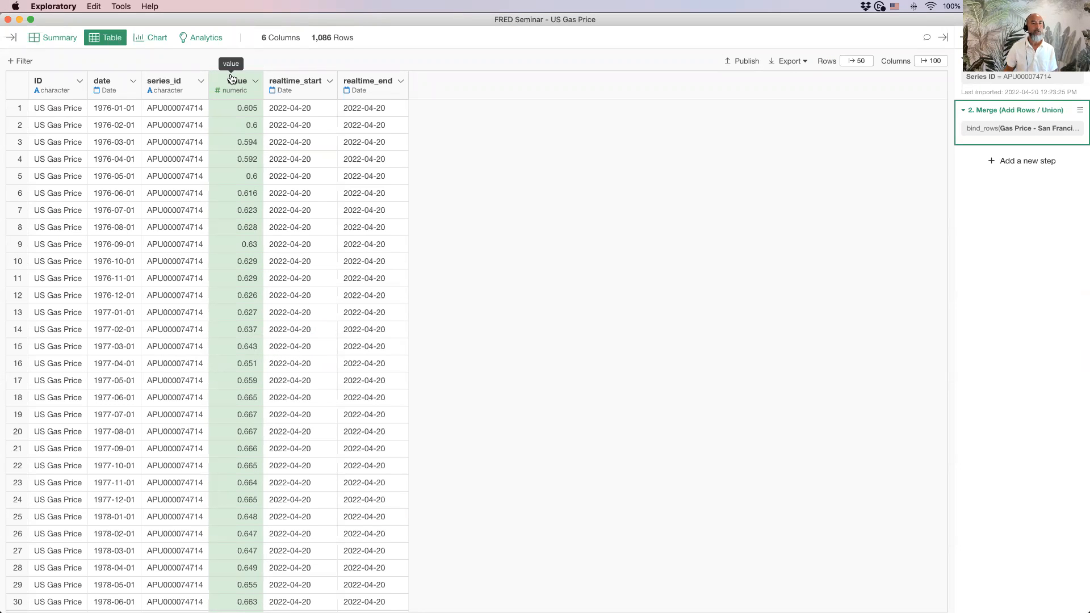
# Step: Remove the realtime_start and realtime_end columns, leaving 4 columns across 1,086 rows
pyautogui.click(288, 90)
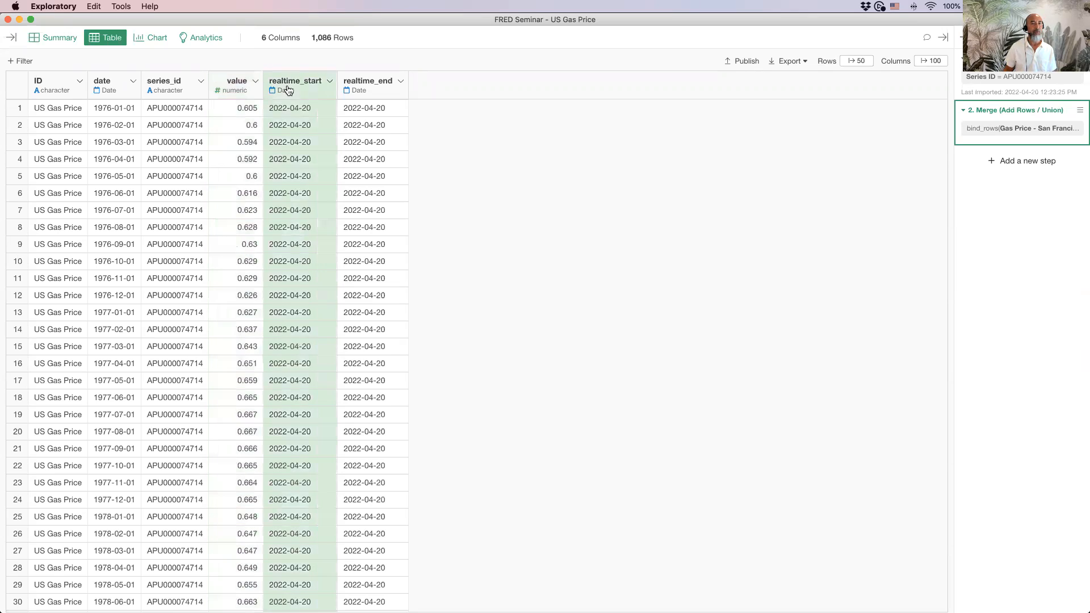
pyautogui.keyDown('shift'); pyautogui.click(387, 96); pyautogui.keyUp('shift')
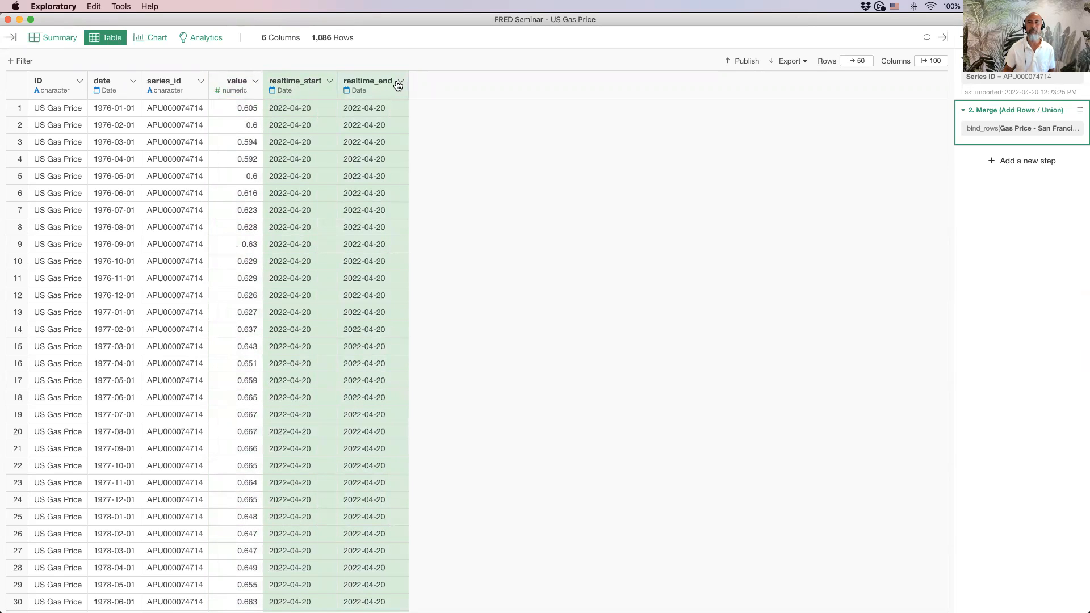
pyautogui.click(401, 82)
pyautogui.click(459, 122)
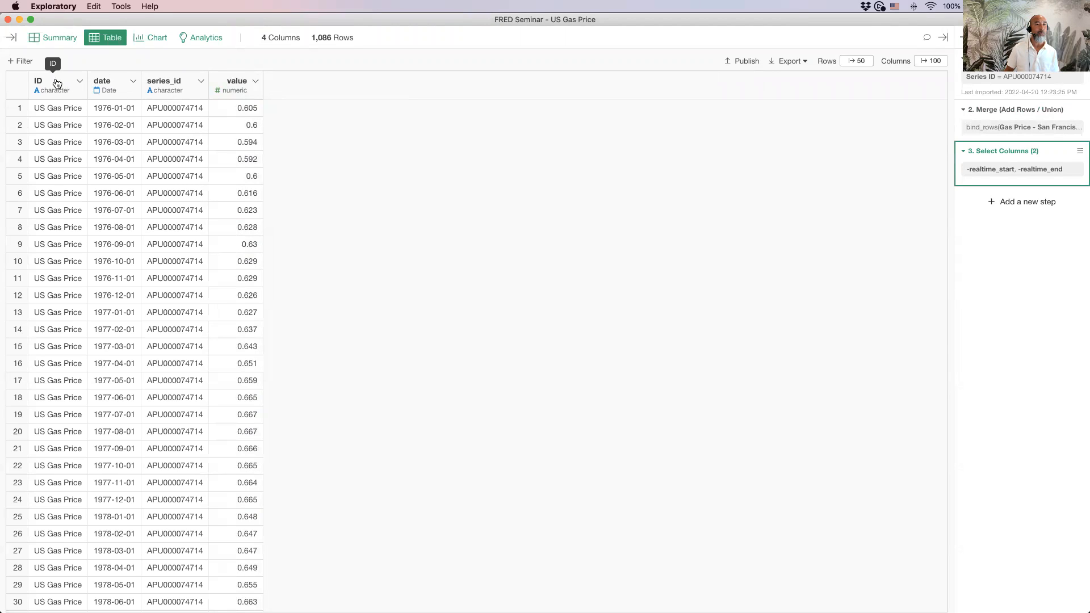
# Step: Select the ID and value columns together and bring up their operations menu
pyautogui.click(57, 88)
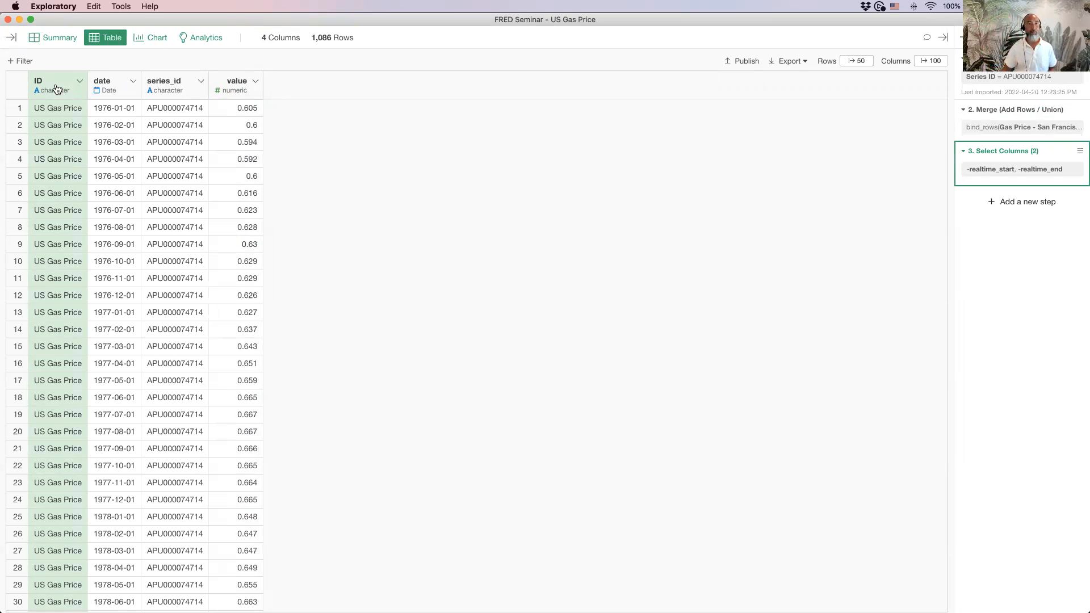
pyautogui.keyDown('super'); pyautogui.click(237, 90); pyautogui.keyUp('super')
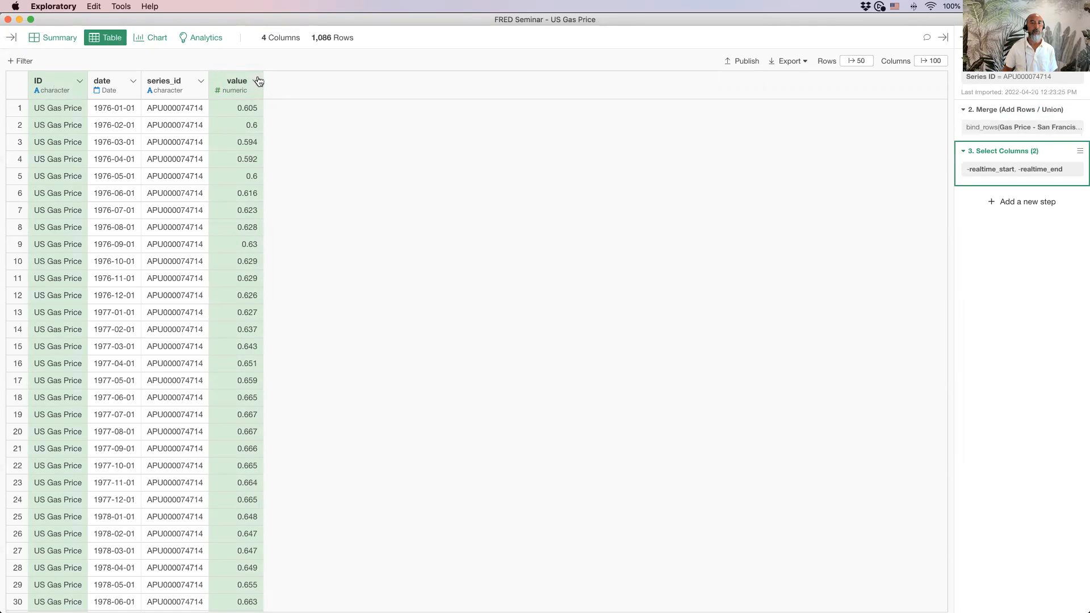
pyautogui.click(256, 81)
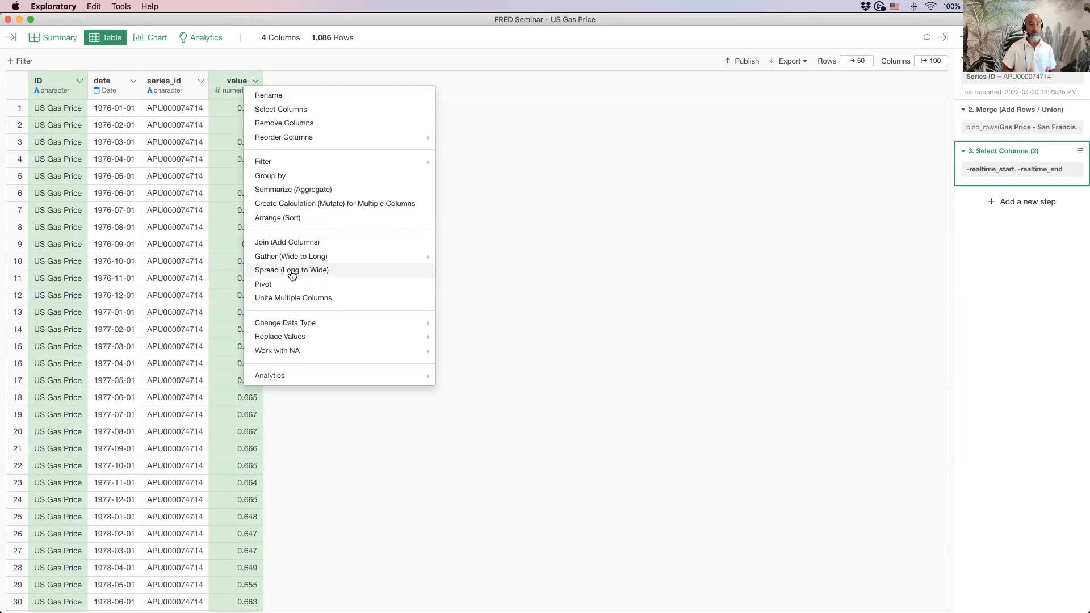
# Step: Spread with Key Column ID and Value Column value, comparing the result against the pre-spread data
pyautogui.click(292, 270)
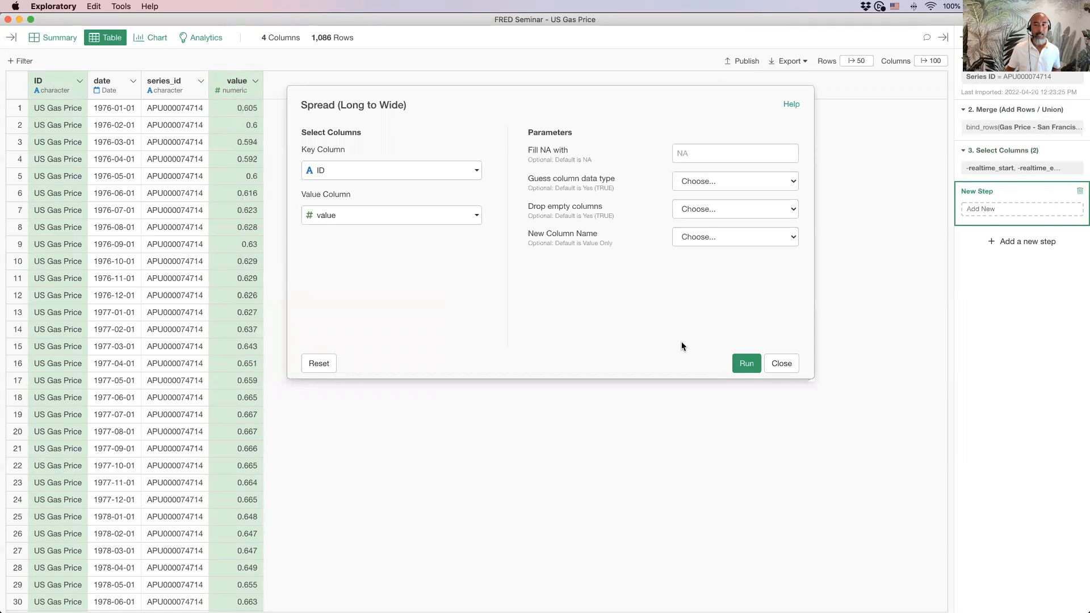
pyautogui.click(741, 365)
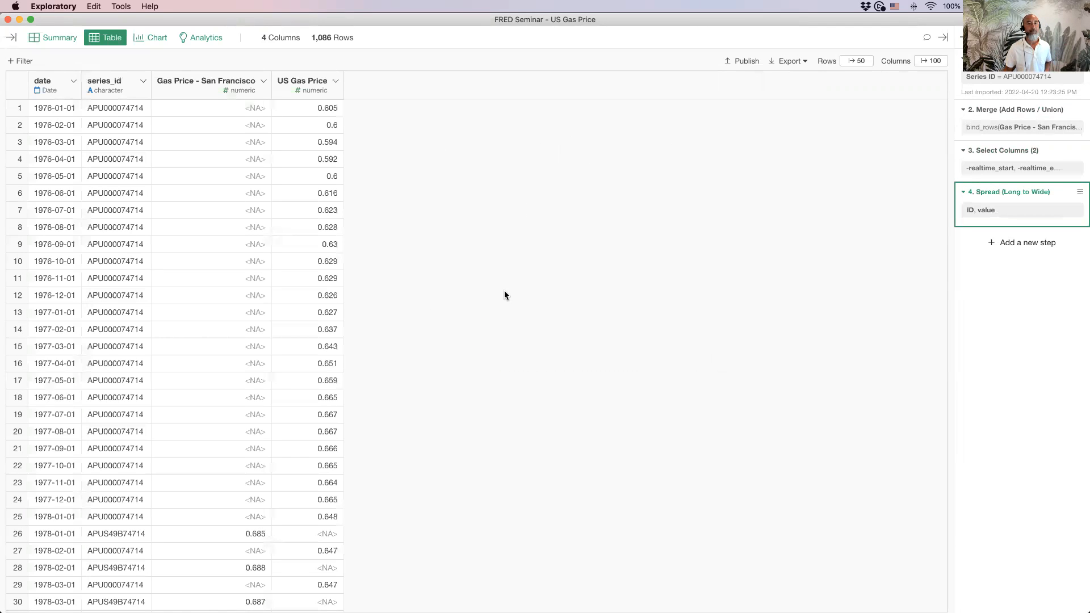
pyautogui.click(214, 86)
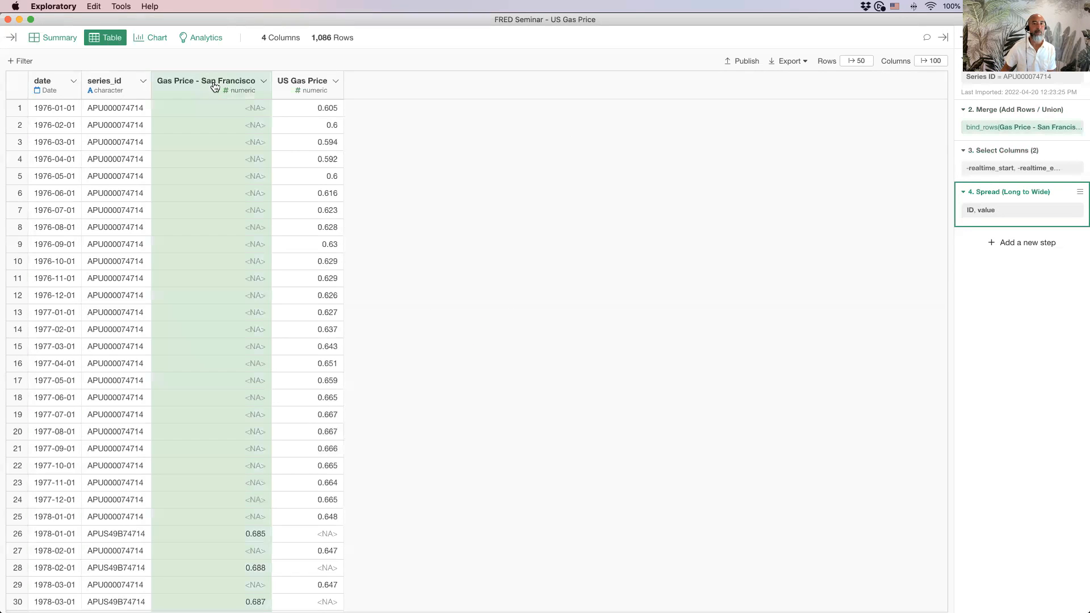
pyautogui.click(296, 90)
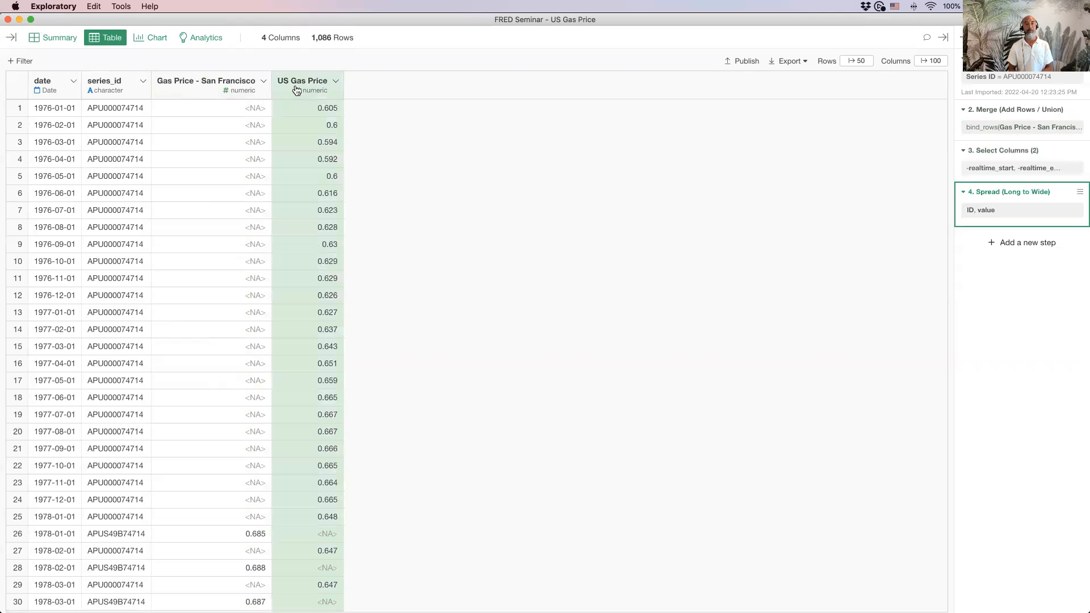
pyautogui.click(979, 151)
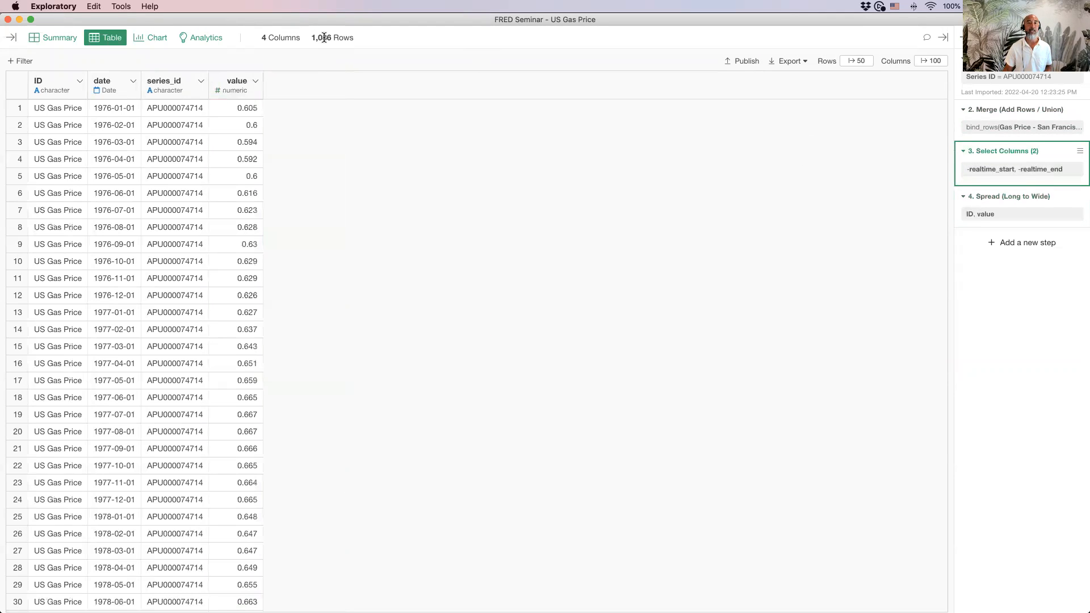
pyautogui.click(985, 197)
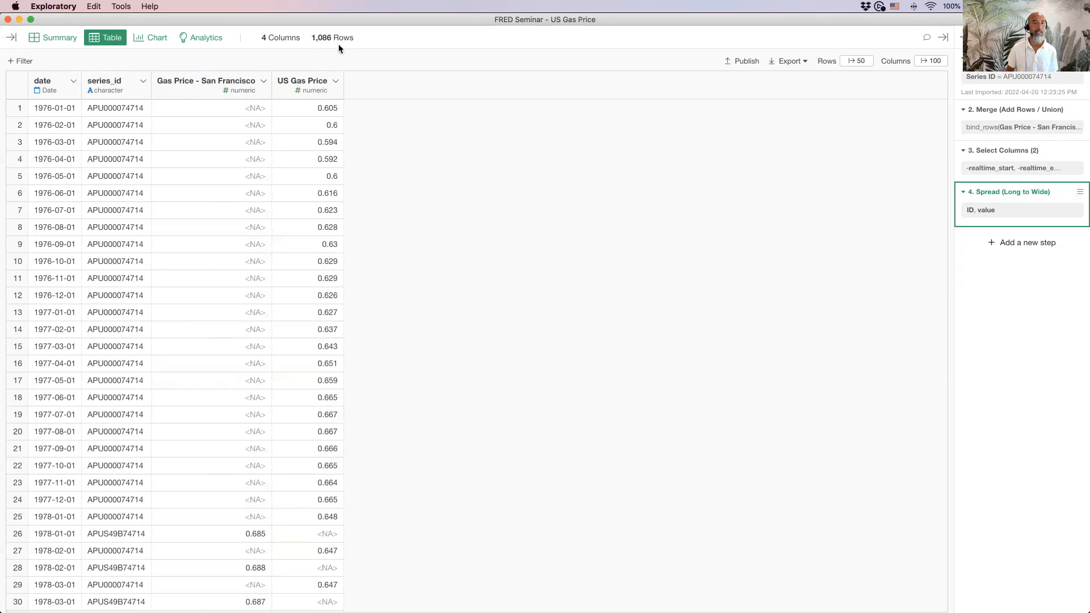
# Step: Inspect the spread table: 1,086 rows, and series_id differs at row 30
pyautogui.scroll(-10, 300, 187)
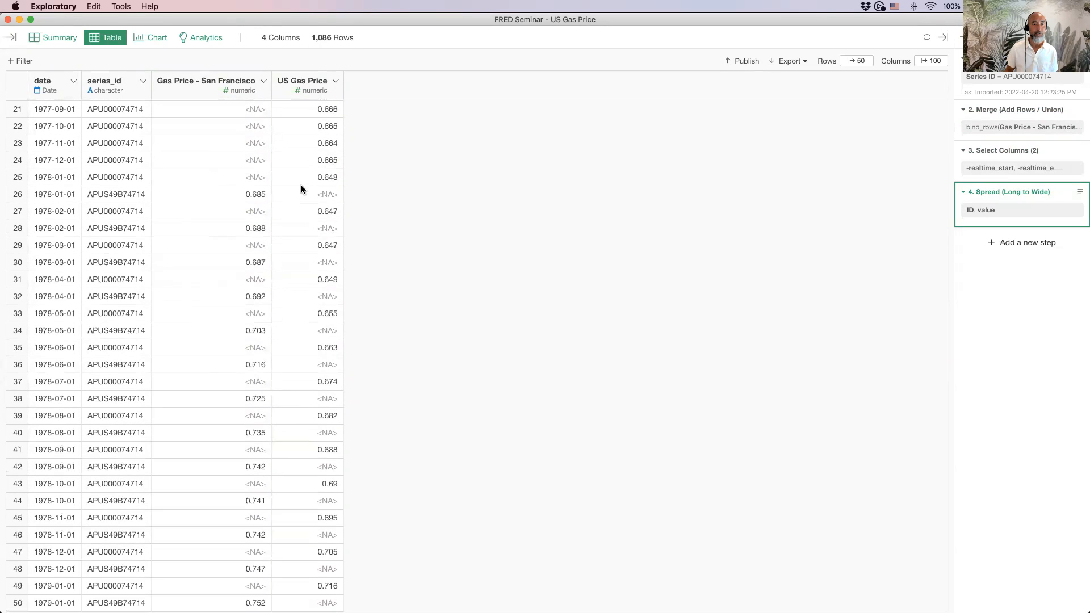
pyautogui.scroll(10, 300, 189)
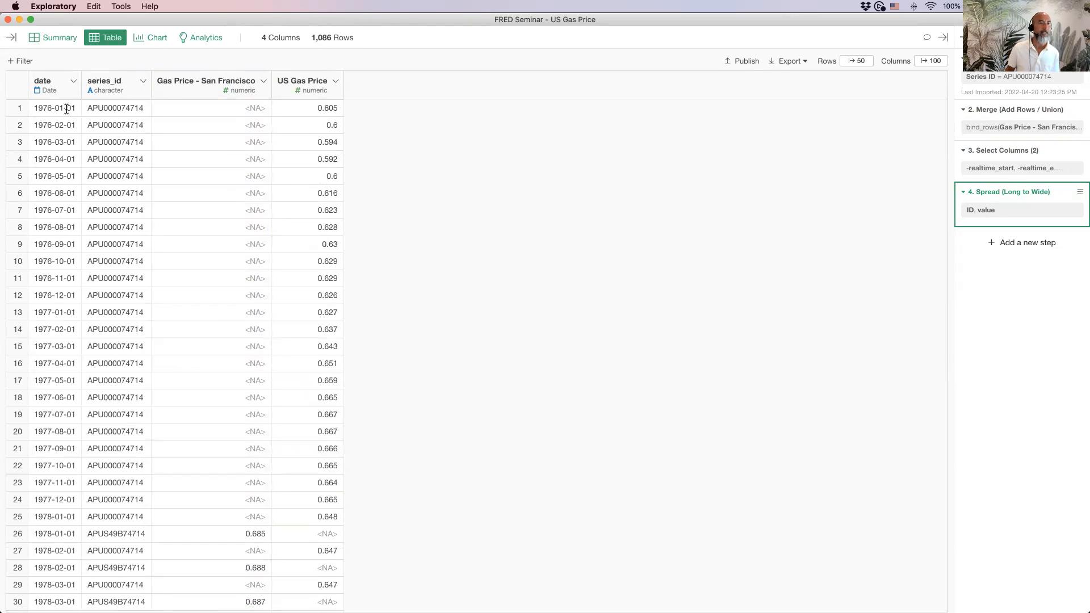
pyautogui.scroll(-10, 66, 150)
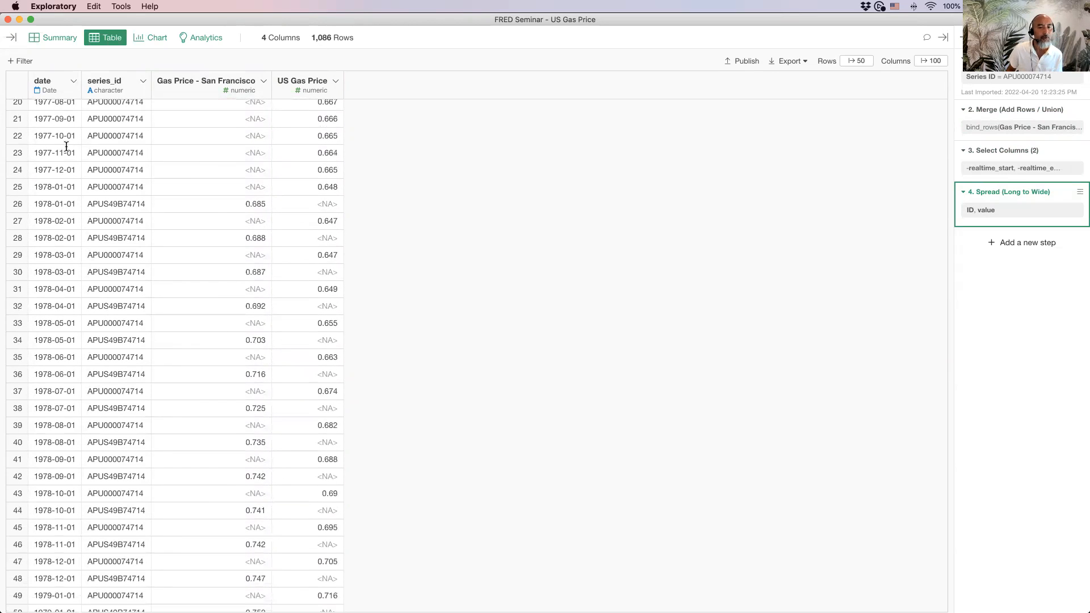
pyautogui.scroll(10, 67, 146)
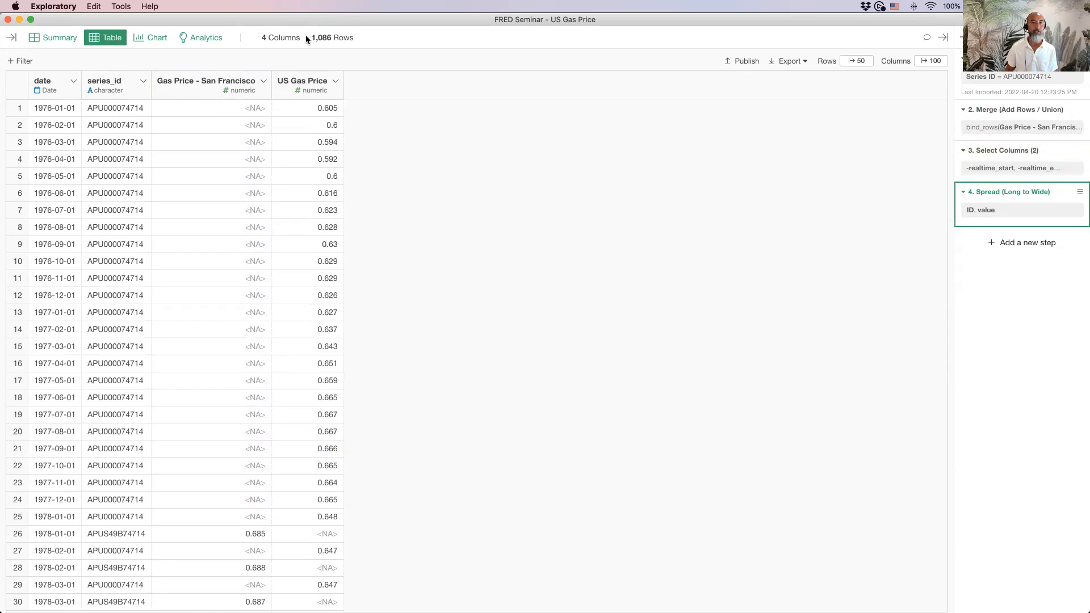
pyautogui.moveTo(306, 37); pyautogui.dragTo(373, 40)
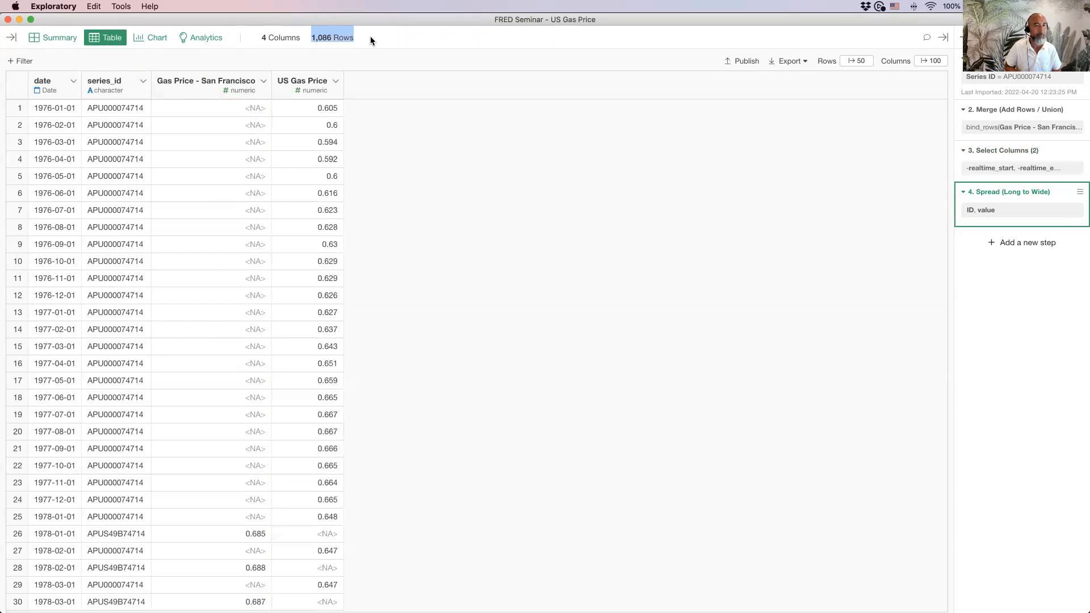
pyautogui.click(114, 92)
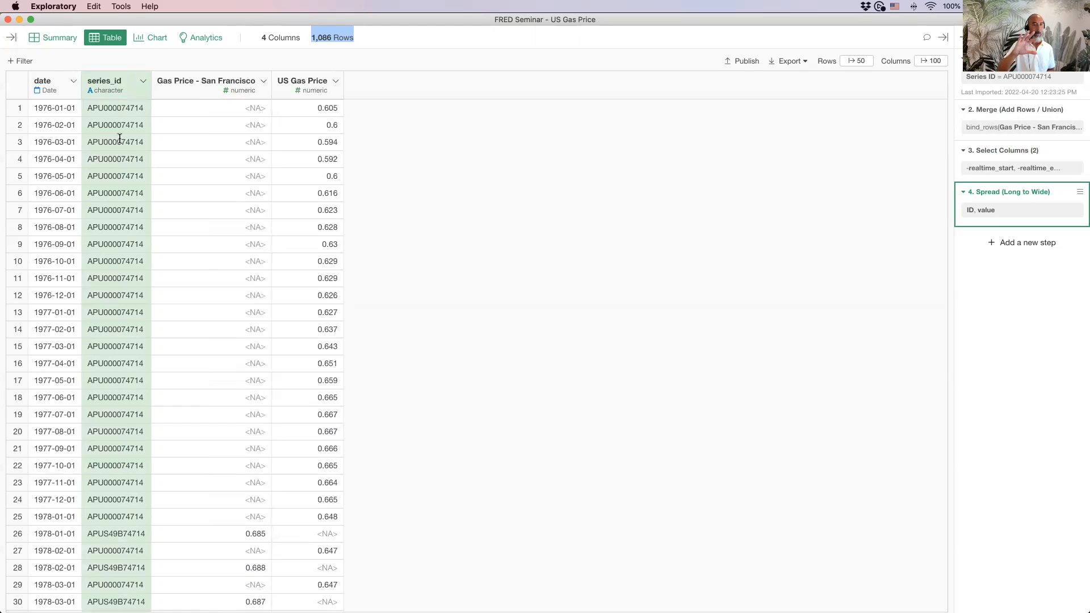
pyautogui.scroll(-5, 251, 284)
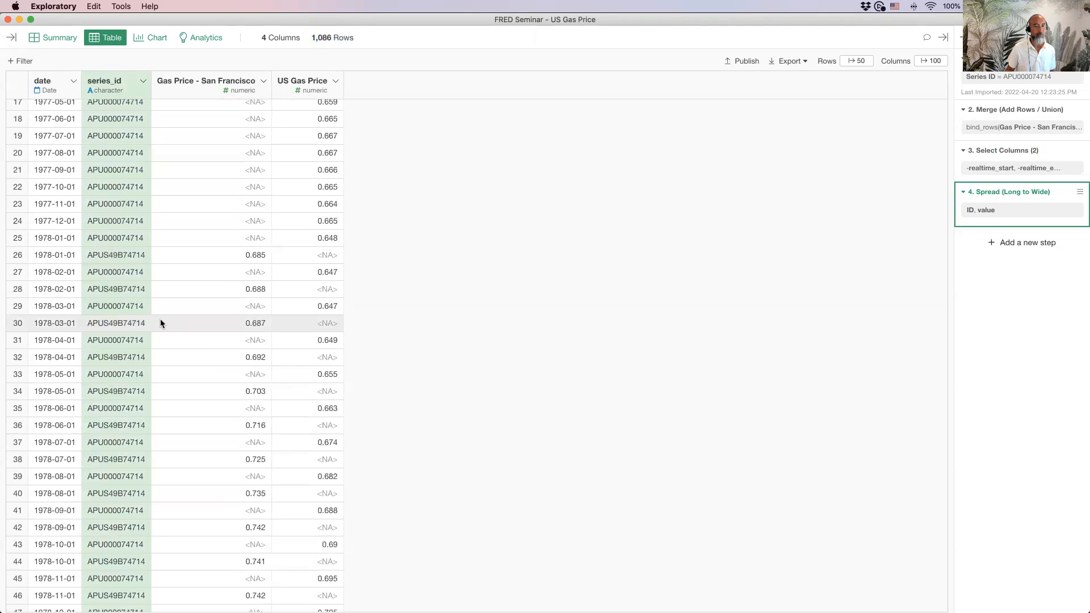
pyautogui.moveTo(123, 322); pyautogui.dragTo(98, 321)
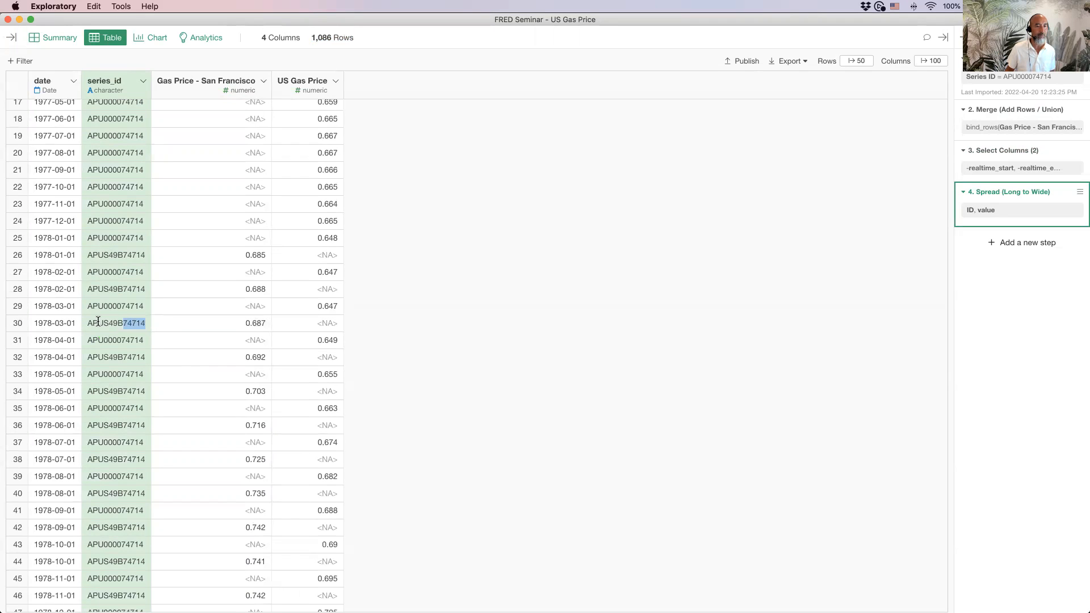
pyautogui.click(145, 323)
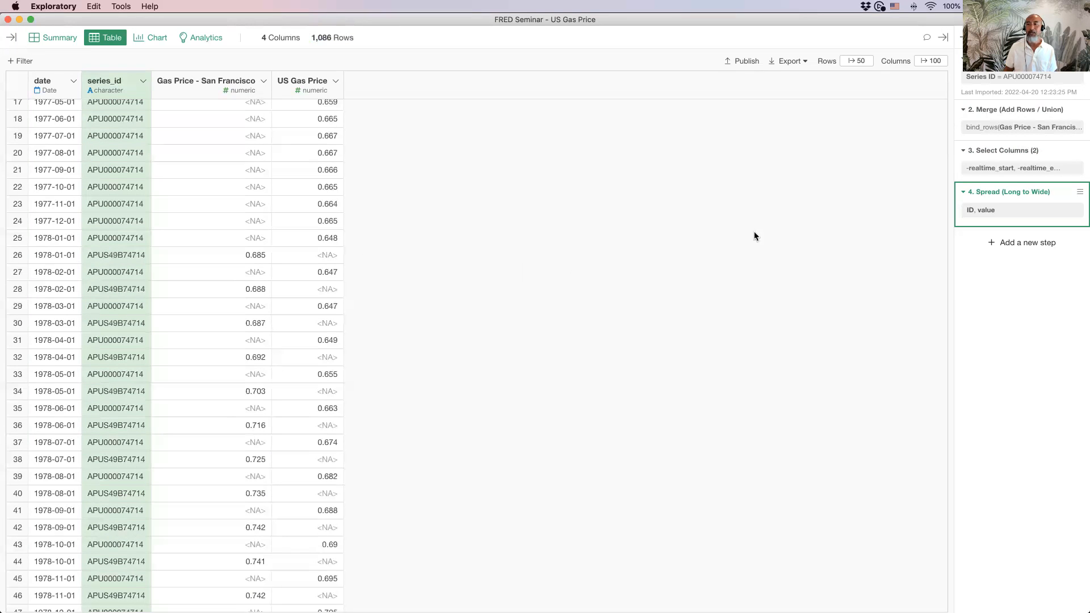
# Step: Add series_id to the Select Columns removal so the spread yields 3 columns, 555 rows
pyautogui.click(991, 149)
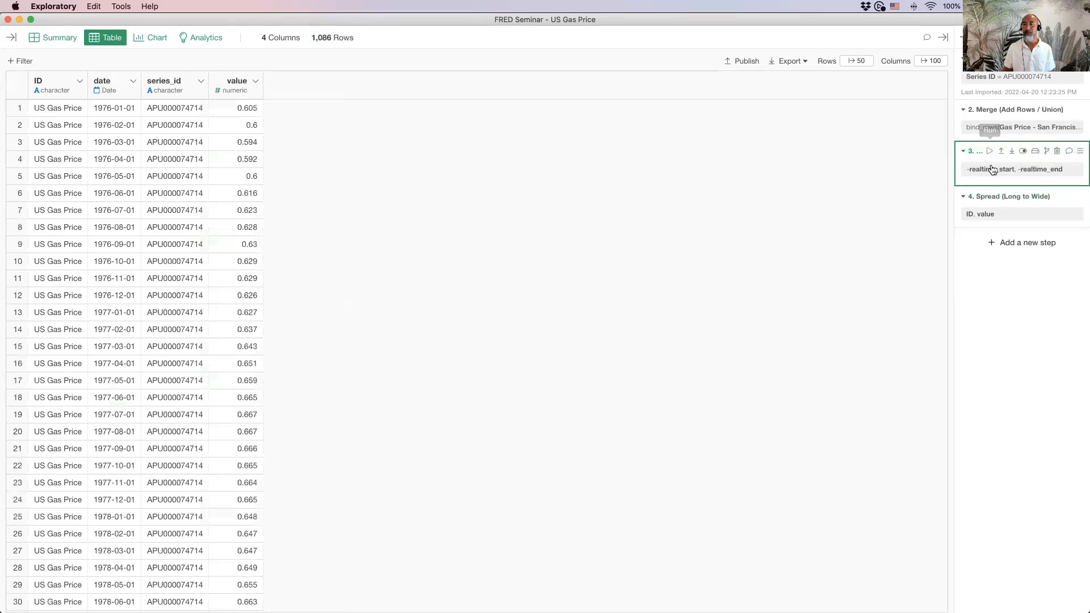
pyautogui.click(992, 172)
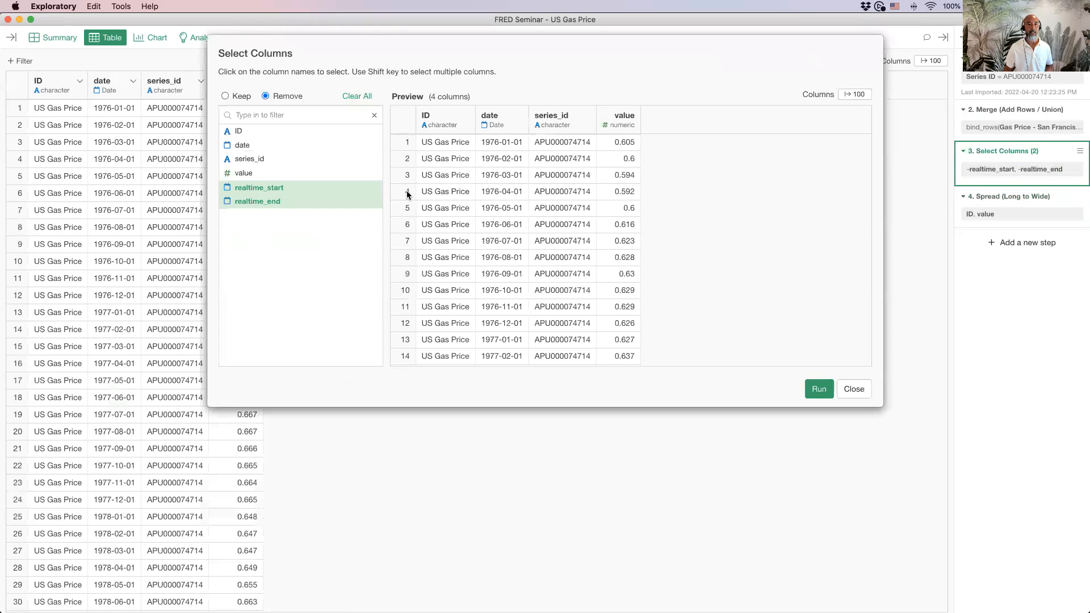
pyautogui.click(255, 160)
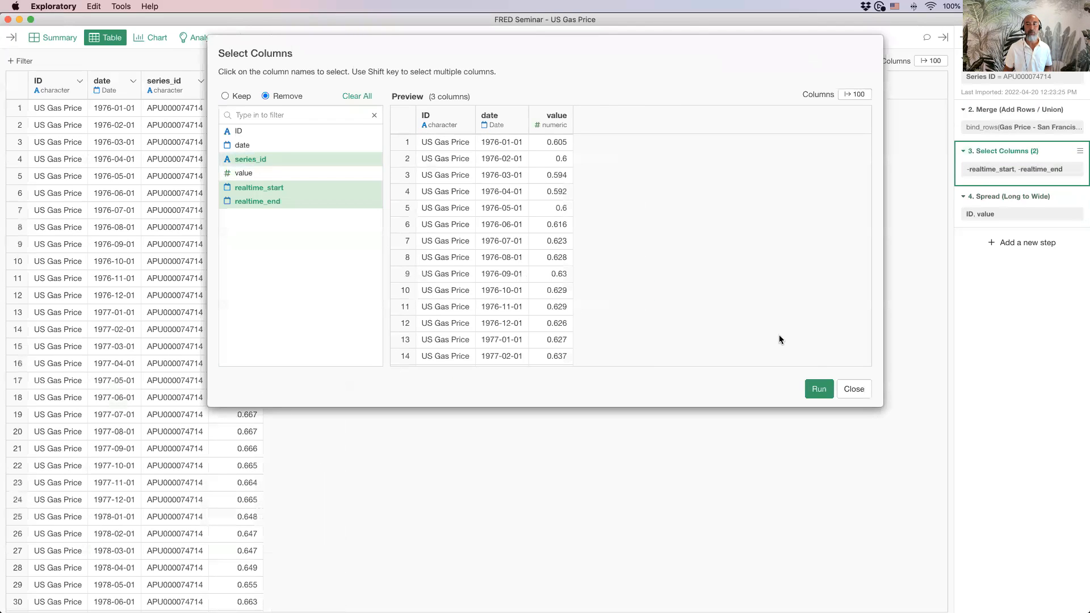
pyautogui.click(819, 389)
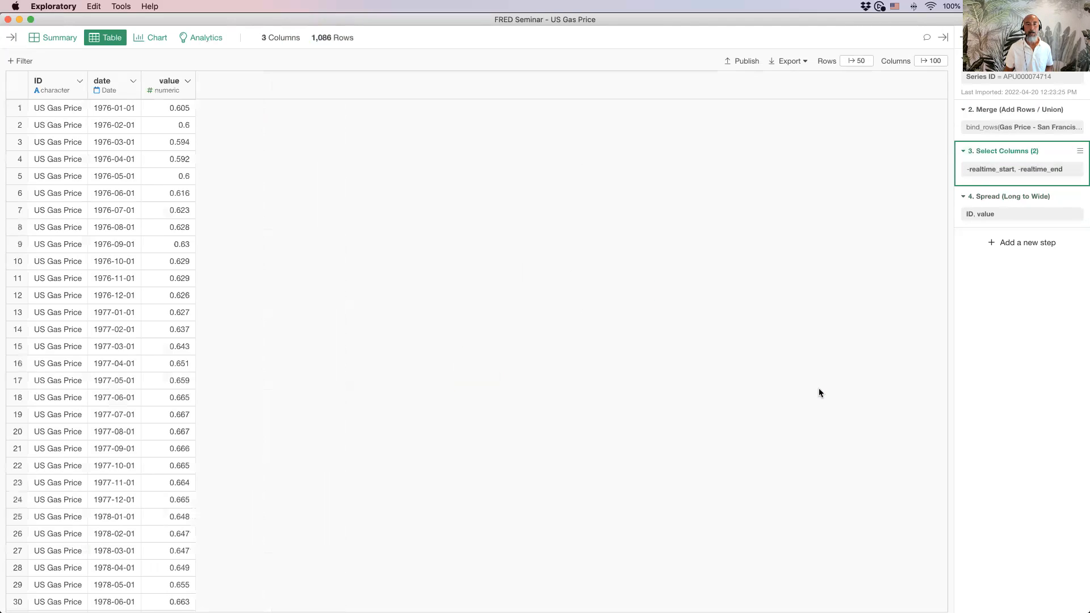
pyautogui.click(46, 93)
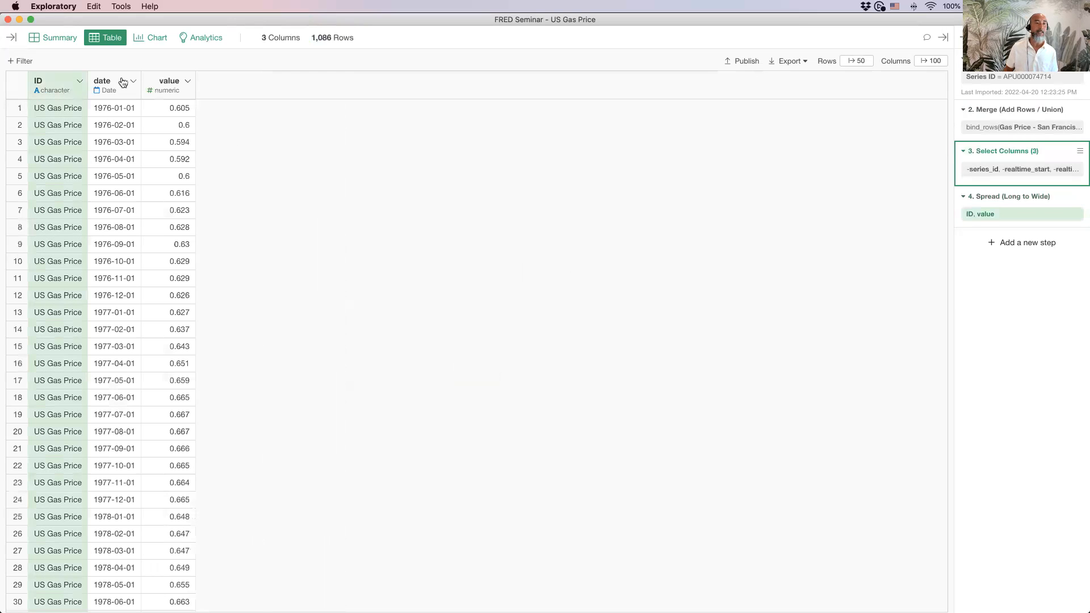
pyautogui.keyDown('super'); pyautogui.click(162, 81); pyautogui.keyUp('super')
pyautogui.click(162, 81)
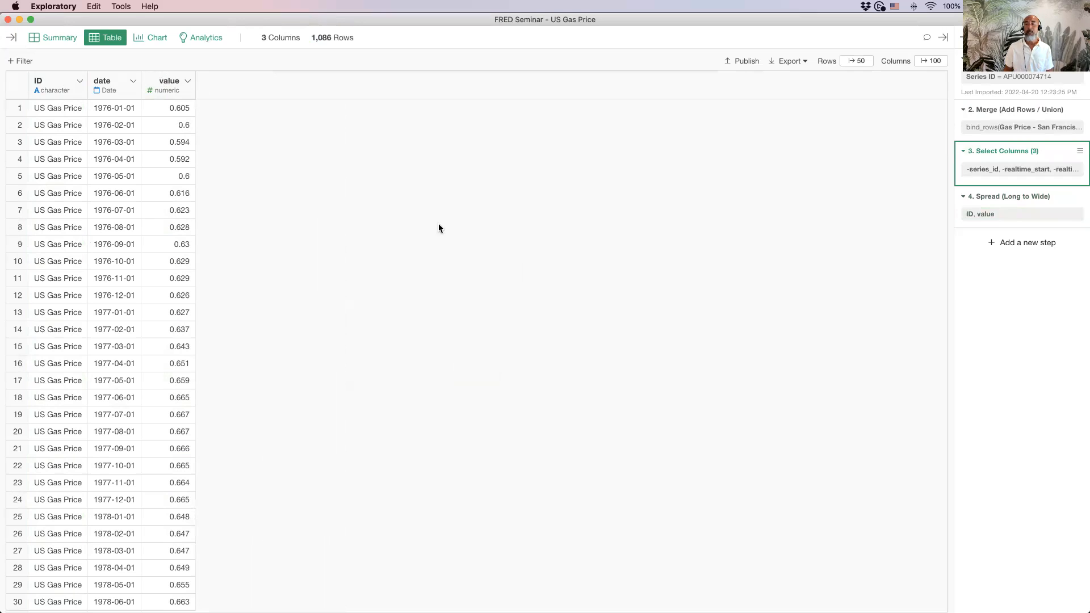
pyautogui.click(974, 199)
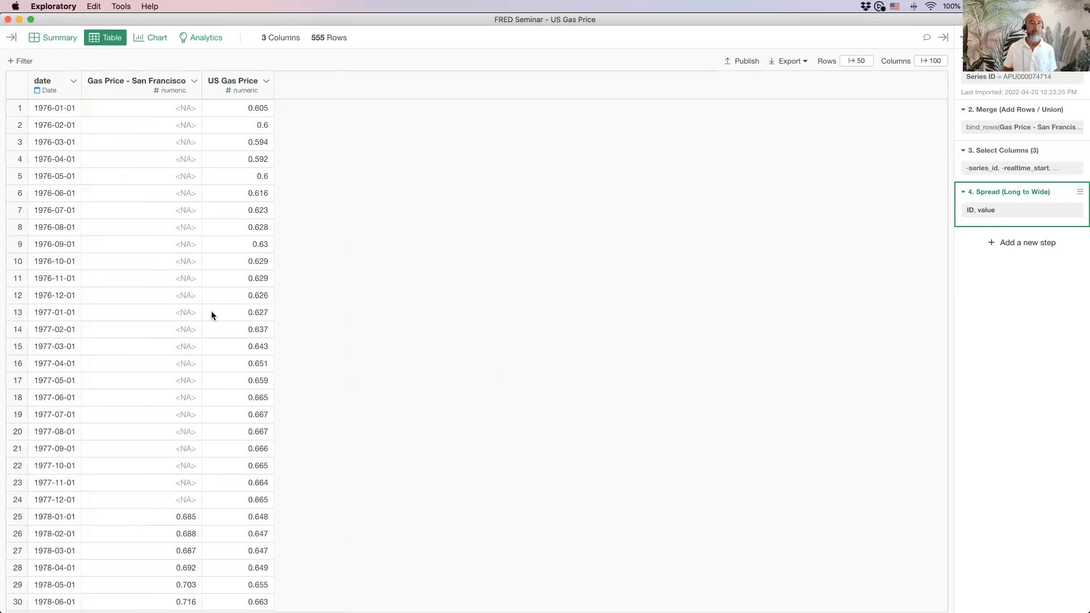
# Step: Scroll through the 555-row spread table, then open the Gas Price - San Francisco column menu
pyautogui.scroll(-5, 211, 311)
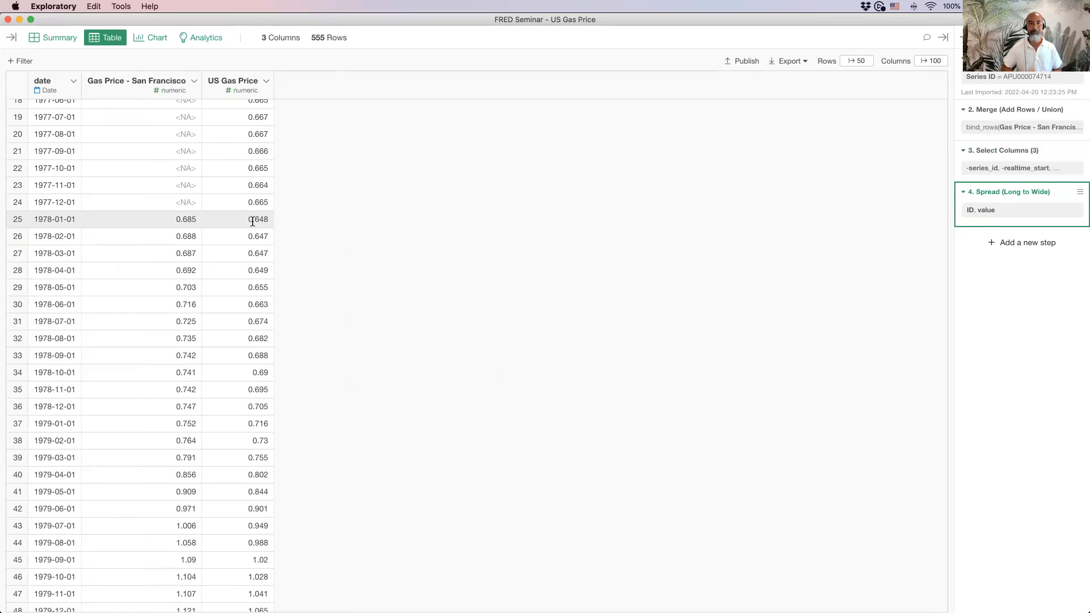
pyautogui.scroll(5, 250, 224)
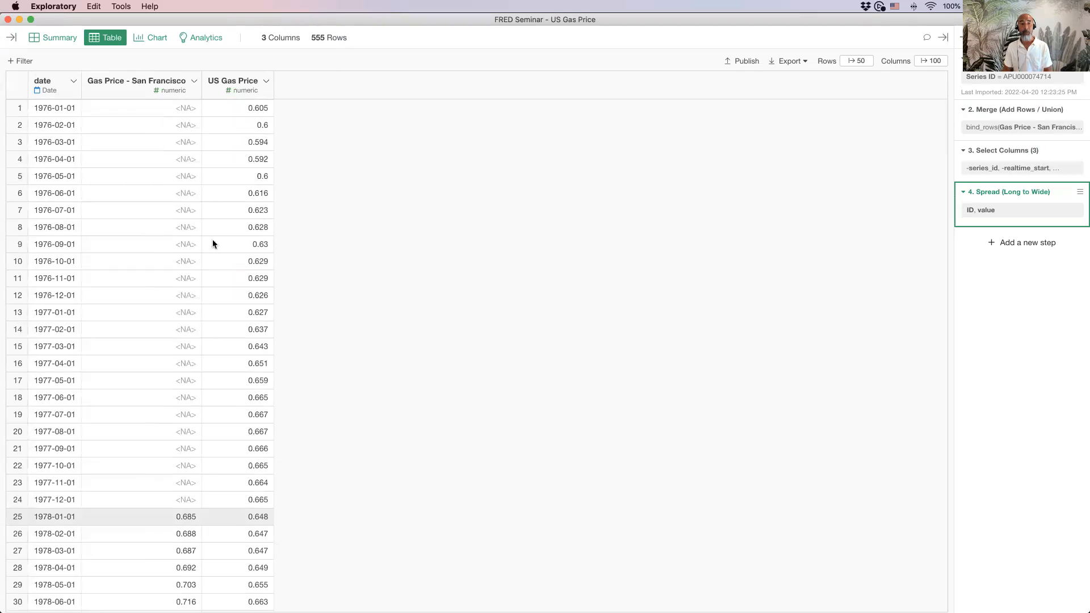
pyautogui.scroll(-5, 180, 295)
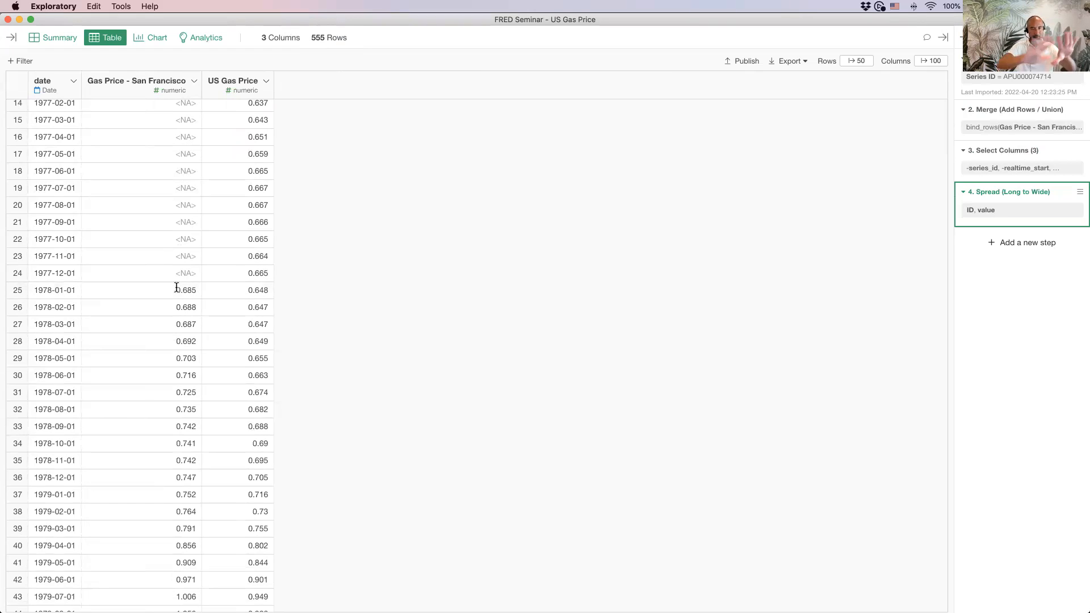
pyautogui.scroll(5, 176, 287)
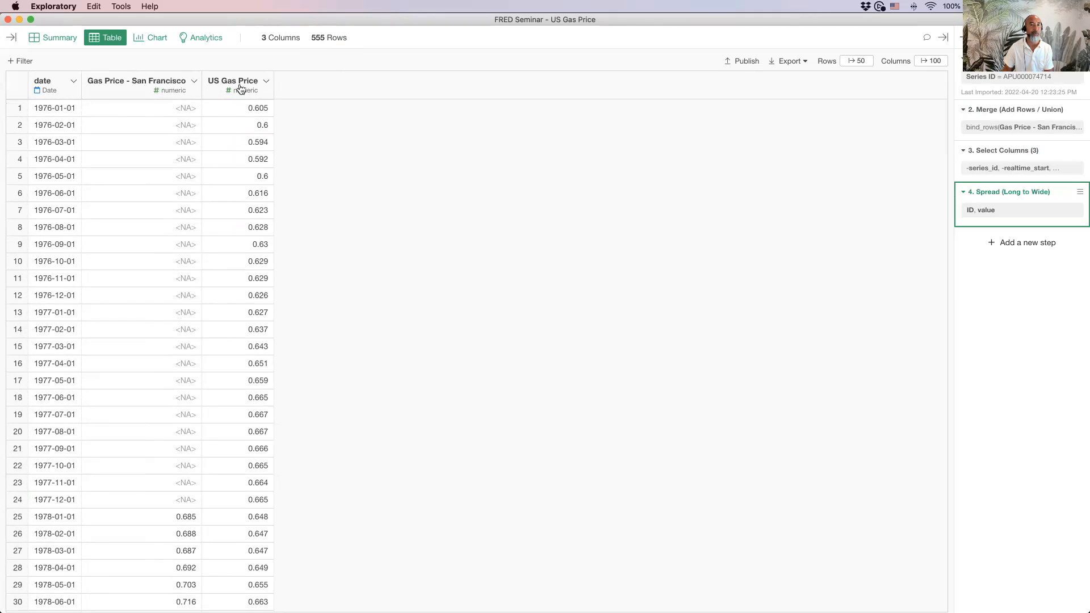
pyautogui.click(194, 83)
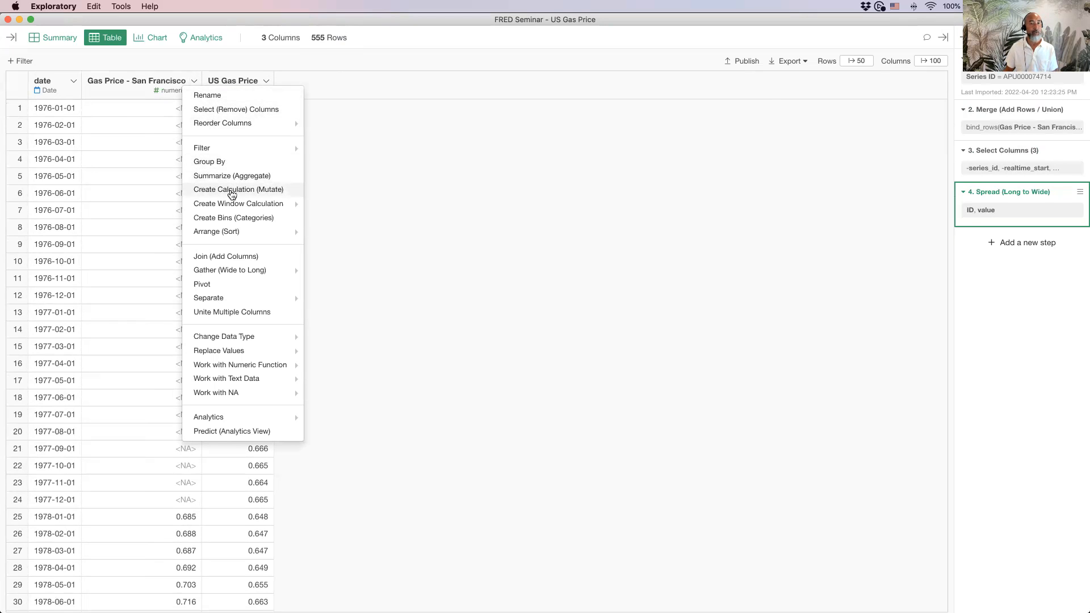
# Step: Try a Difference Rate calculation: price difference divided by US Gas Price
pyautogui.click(232, 191)
pyautogui.write('- San Francisco` -')
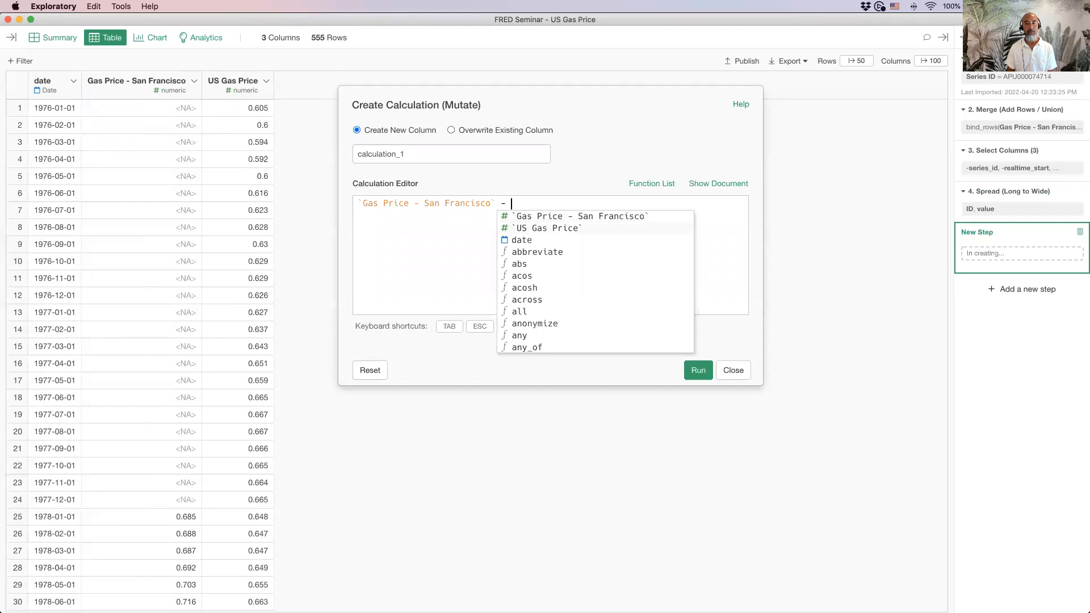
pyautogui.press('Tab')
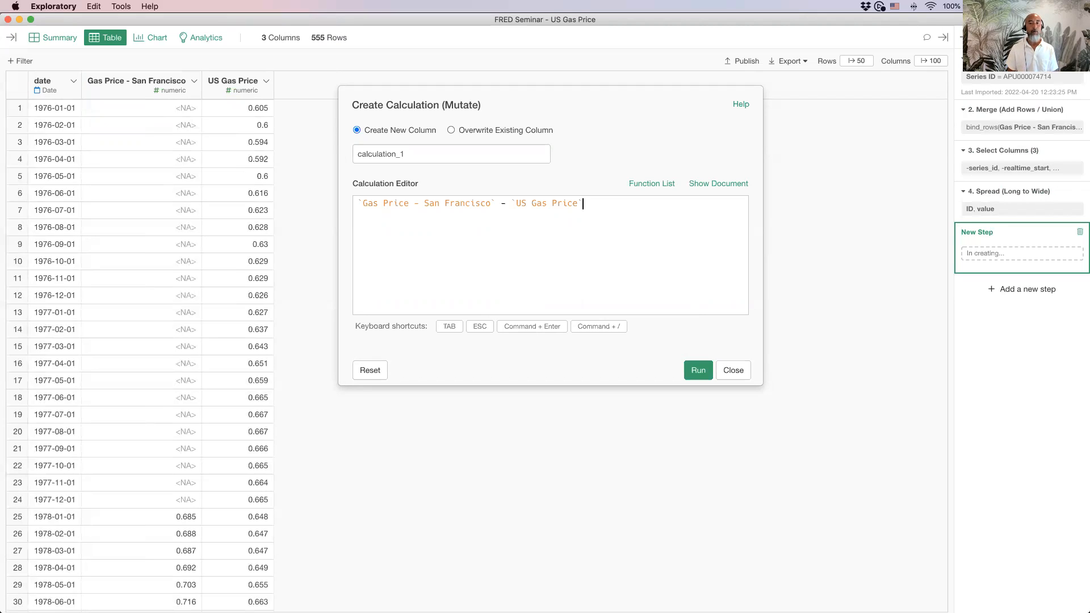
pyautogui.write('/ ')
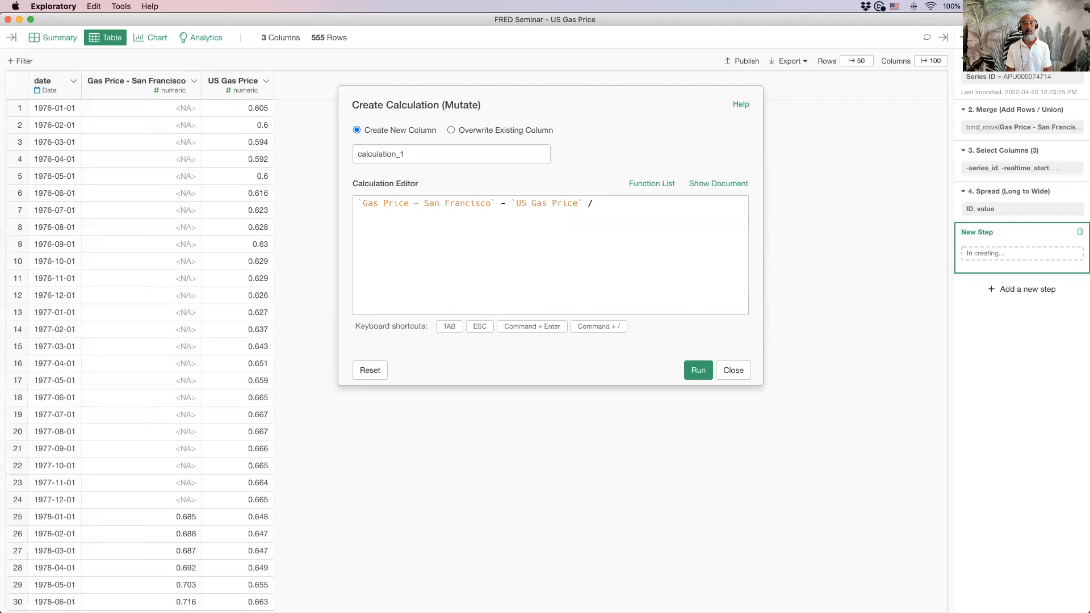
pyautogui.write('us')
pyautogui.press('Tab')
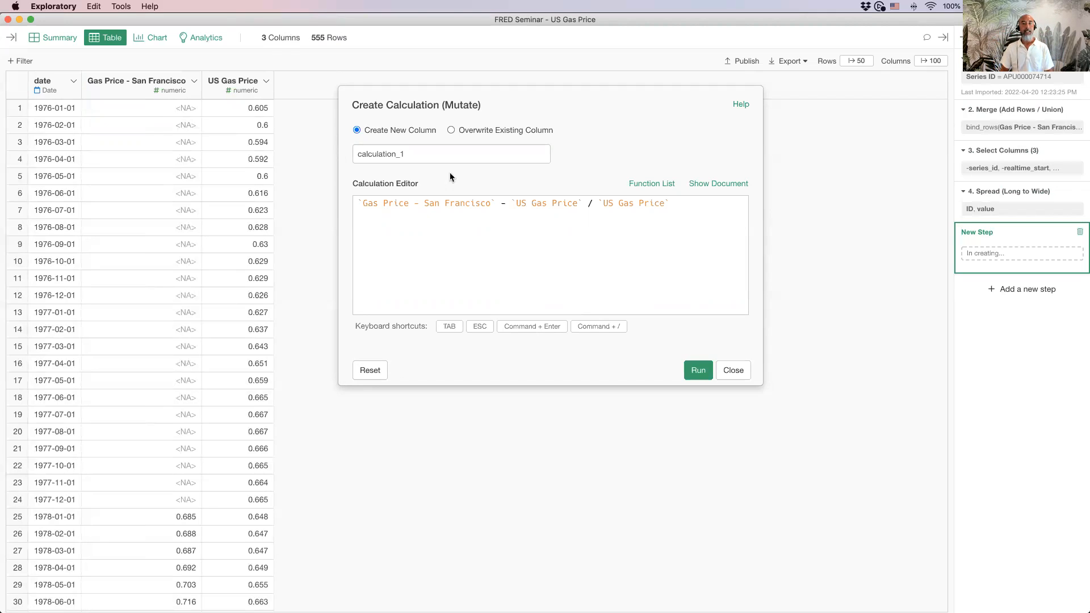
pyautogui.doubleClick(445, 155)
pyautogui.write('D')
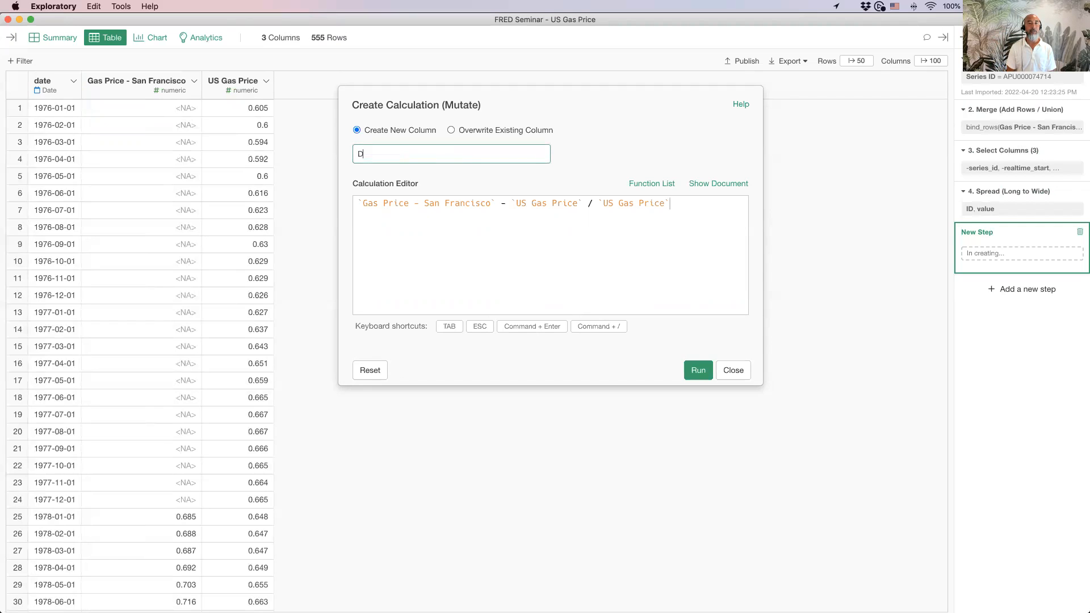
pyautogui.write('ifference Rate')
pyautogui.press('super+Return')
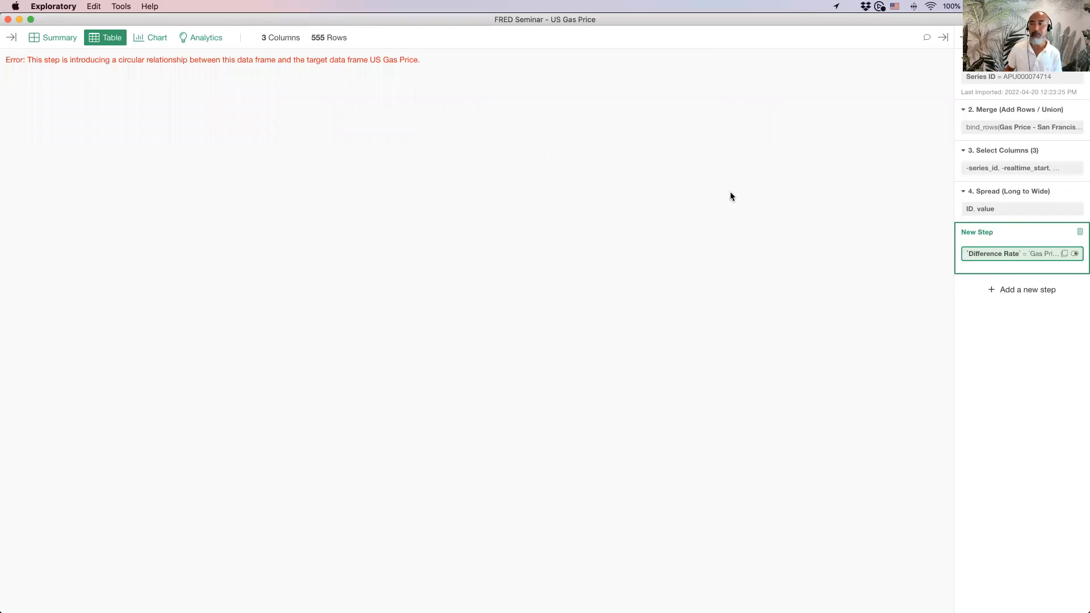
# Step: Drop the failed calculation by returning to Spread, and show the data frames list
pyautogui.click(989, 203)
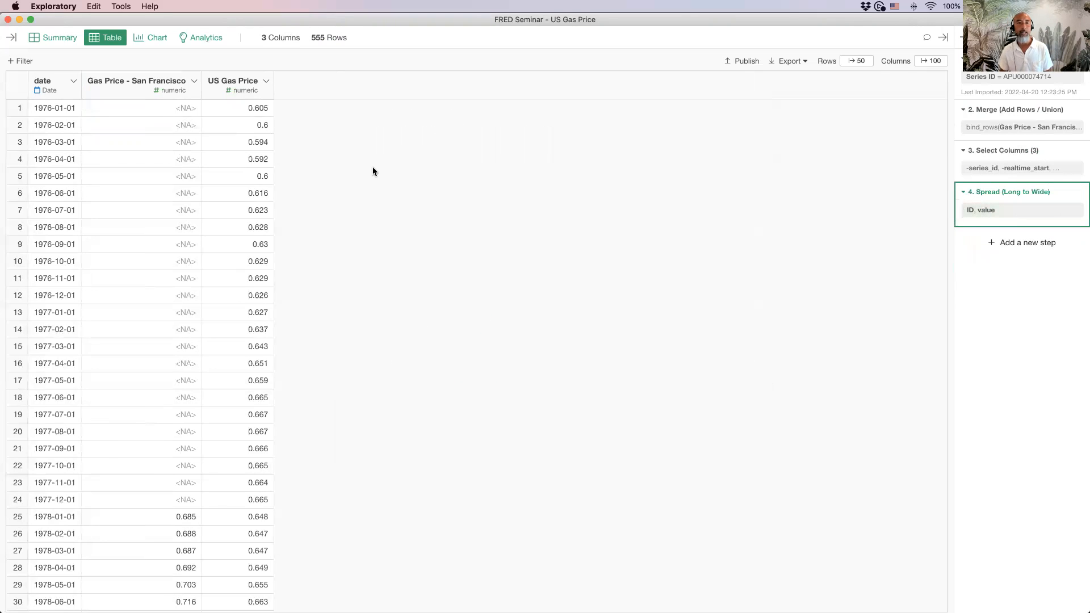
pyautogui.click(12, 37)
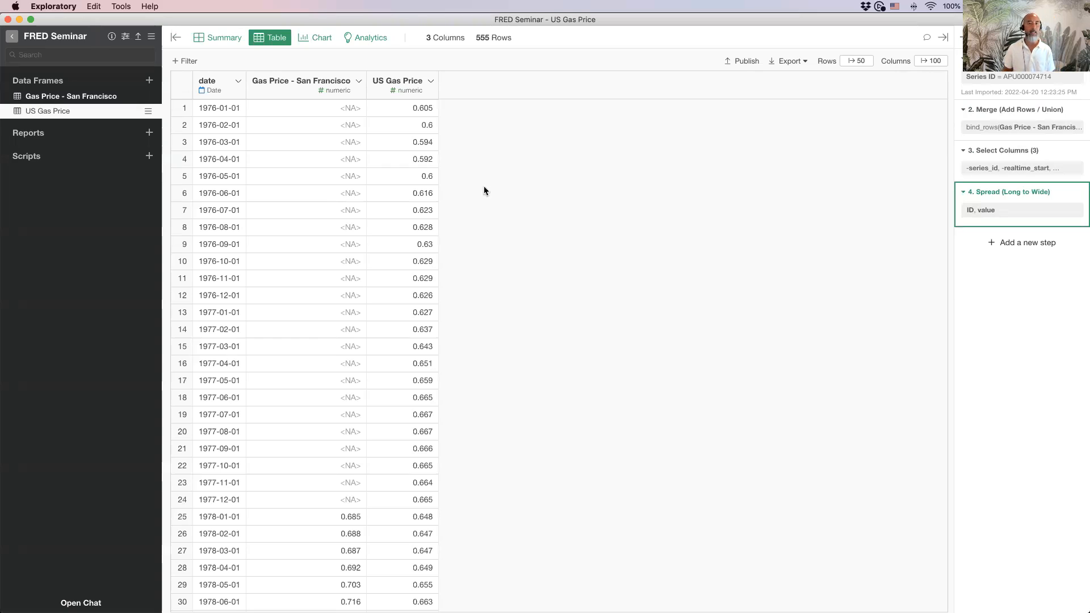
pyautogui.click(357, 84)
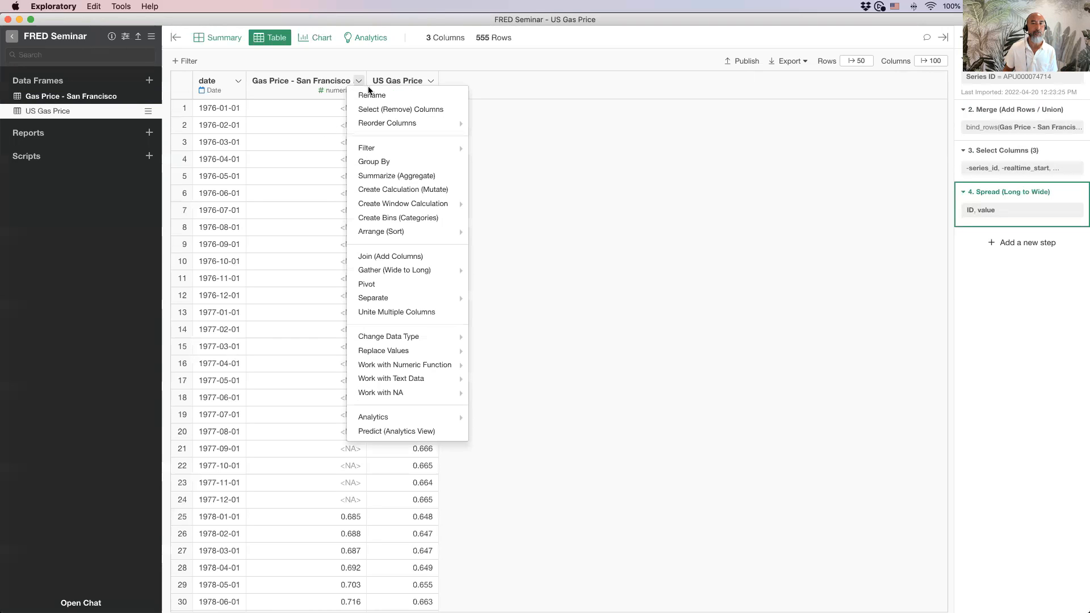
pyautogui.click(391, 94)
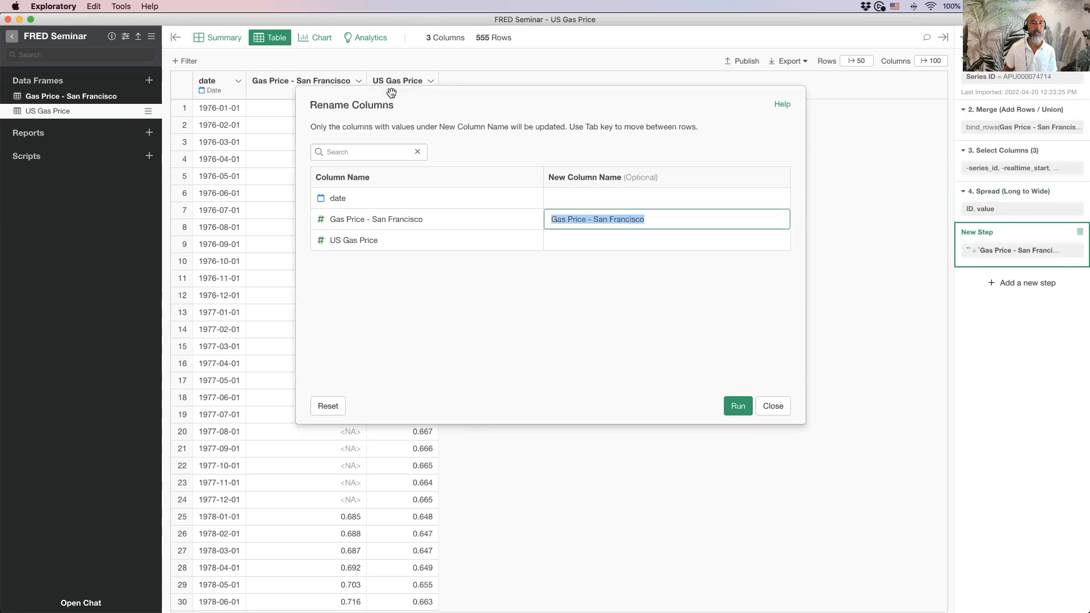
pyautogui.press('Left')
pyautogui.hotkey('shift', 'Right')
pyautogui.hotkey('shift', 'Right')
pyautogui.hotkey('shift', 'Right')
pyautogui.hotkey('shift', 'Right')
pyautogui.hotkey('shift', 'Right')
pyautogui.hotkey('shift', 'Right')
pyautogui.hotkey('shift', 'Right')
pyautogui.hotkey('shift', 'Right')
pyautogui.hotkey('shift', 'Right')
pyautogui.hotkey('shift', 'Right')
pyautogui.hotkey('shift', 'Right')
pyautogui.hotkey('shift', 'Right')
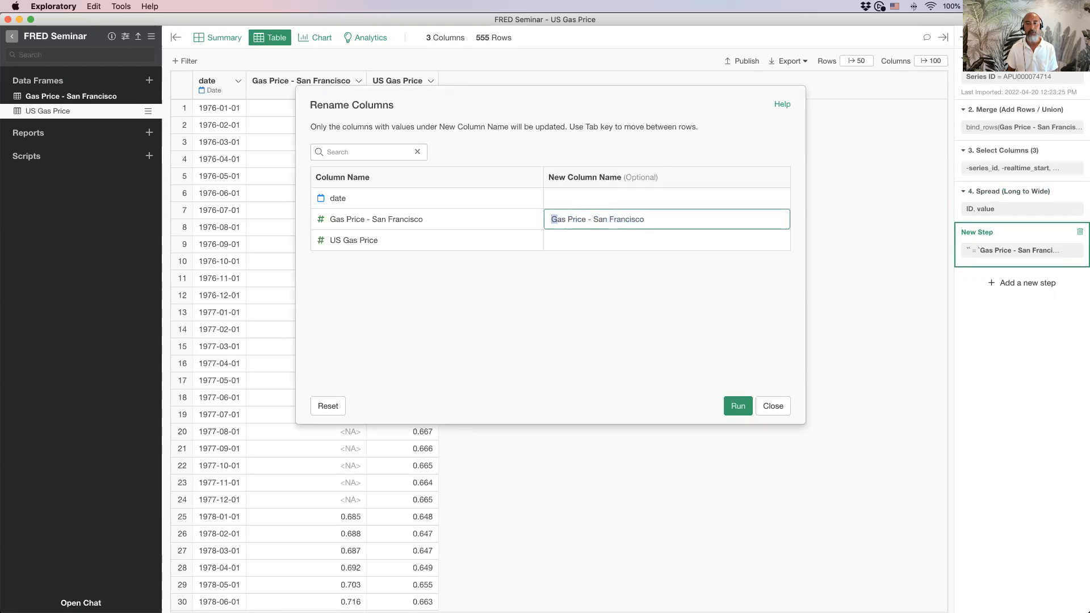
pyautogui.press('BackSpace')
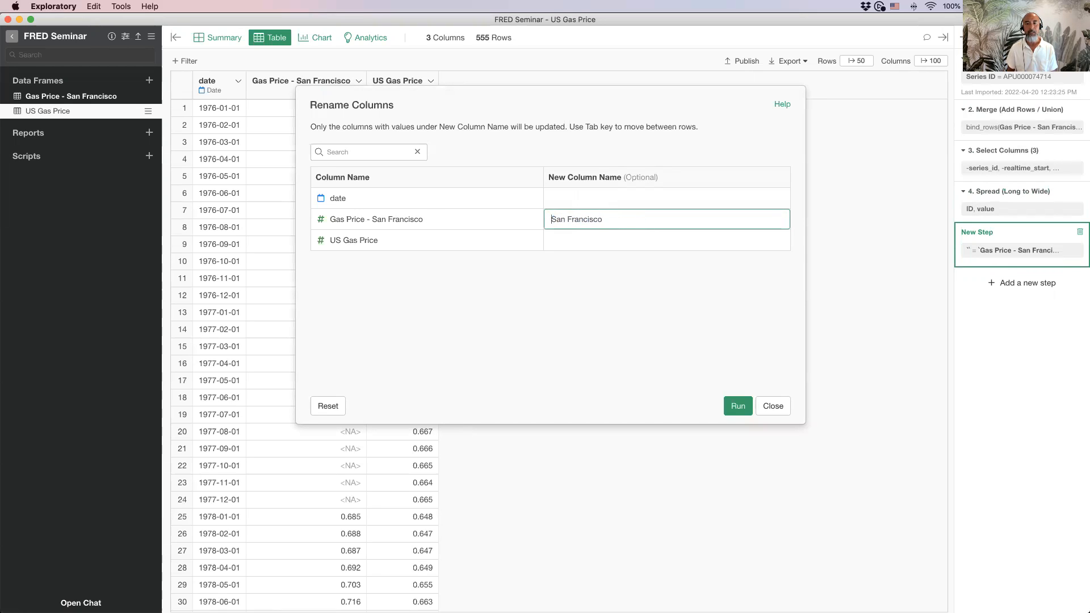
pyautogui.press('Tab')
pyautogui.press('Right')
pyautogui.press('BackSpace')
pyautogui.press('BackSpace')
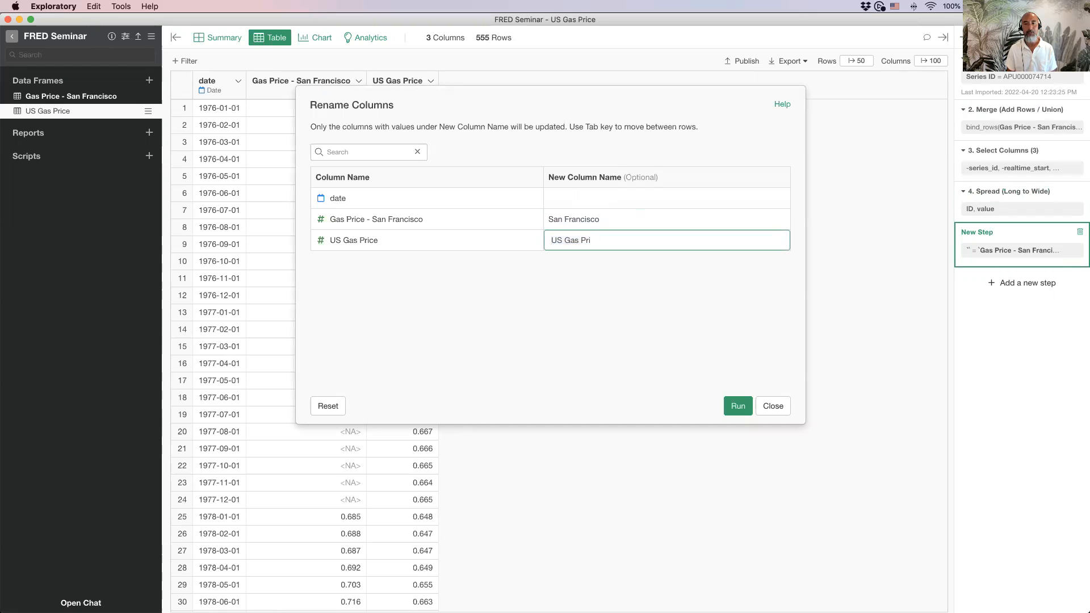
pyautogui.press('BackSpace')
pyautogui.press('BackSpace')
pyautogui.press('BackSpace')
pyautogui.press('BackSpace')
pyautogui.press('BackSpace')
pyautogui.write('Citi')
pyautogui.press('BackSpace')
pyautogui.write('ies')
pyautogui.press('Return')
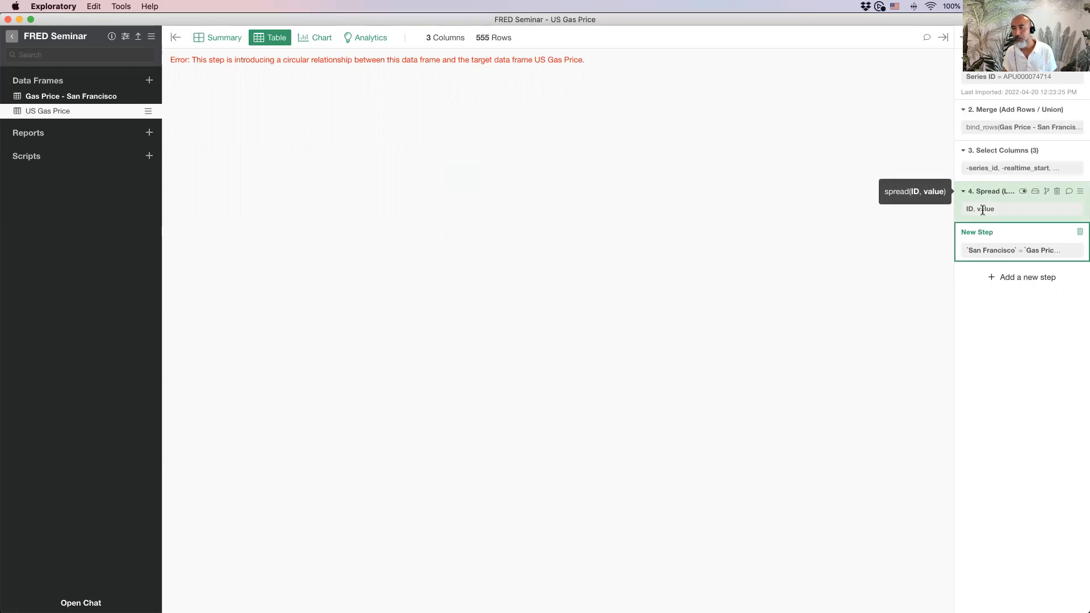
pyautogui.click(988, 253)
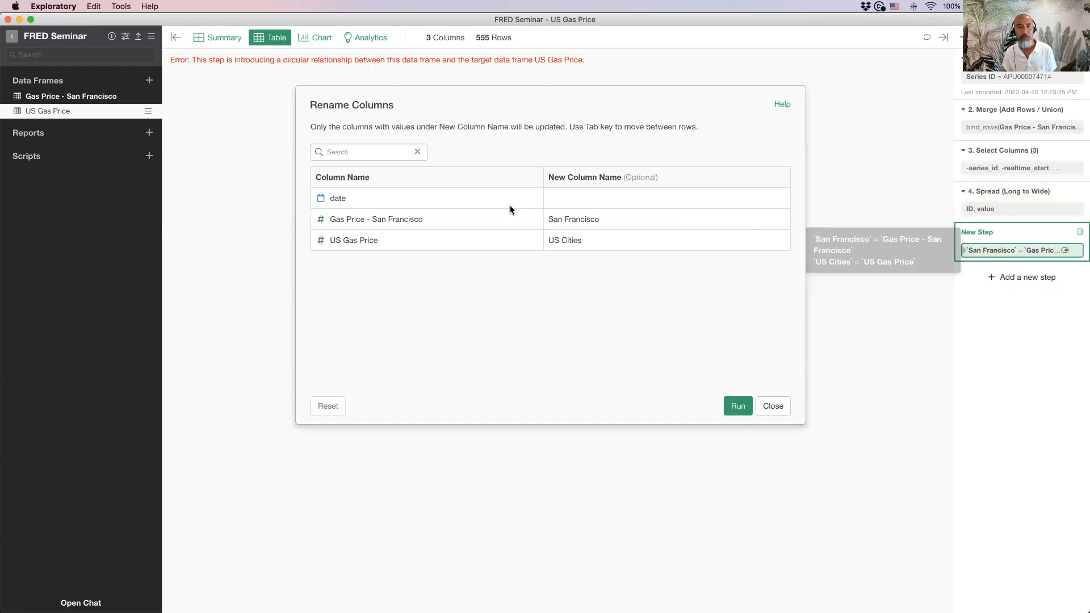
pyautogui.click(729, 403)
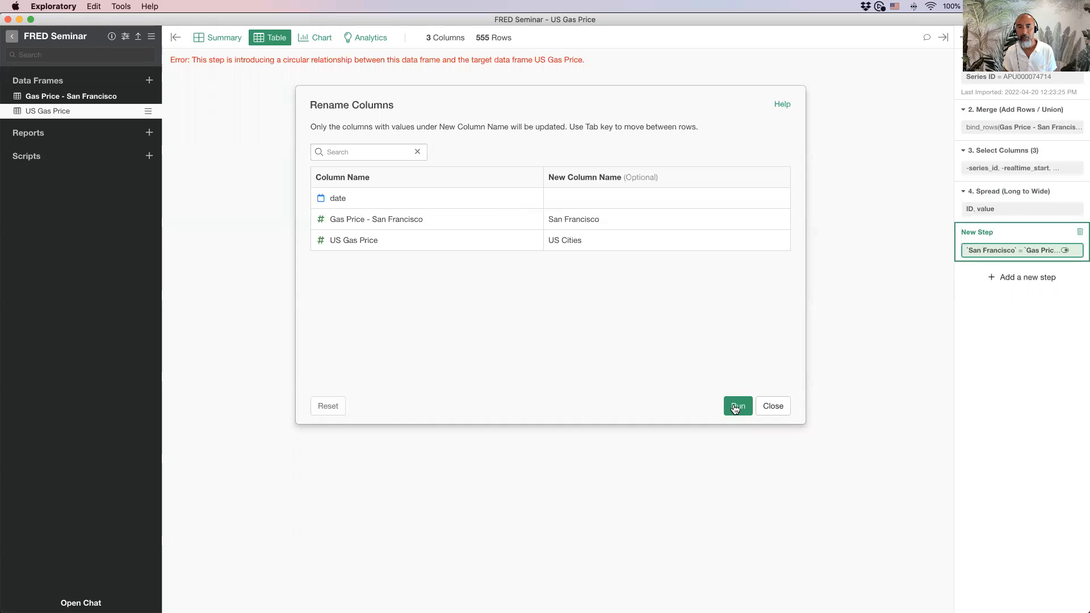
pyautogui.click(980, 192)
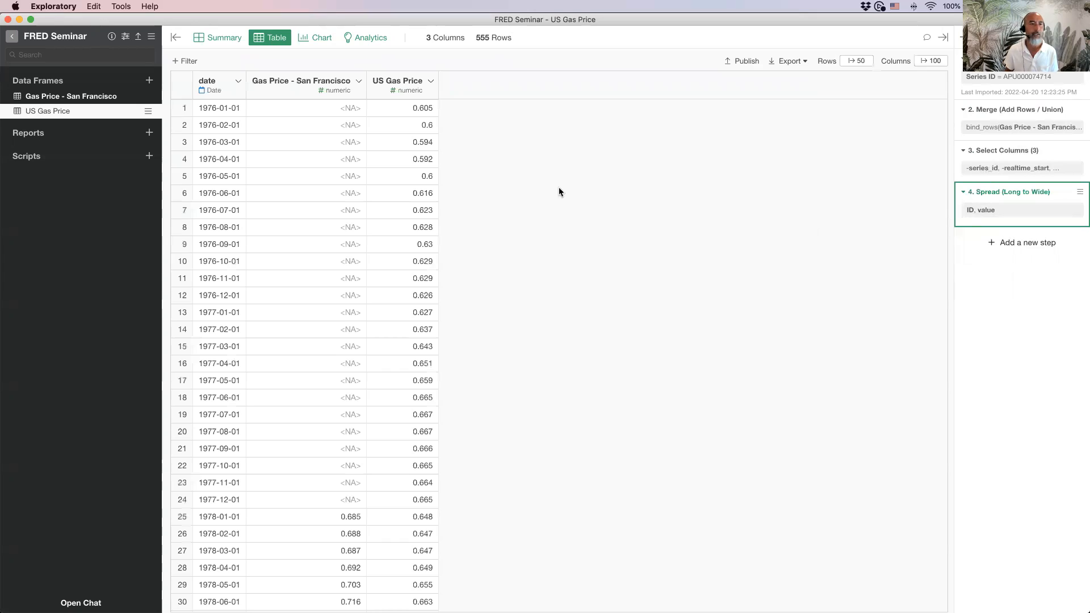
# Step: Replace ID values with 'San Francisco' and 'US Cities', then view the renamed spread columns
pyautogui.click(985, 152)
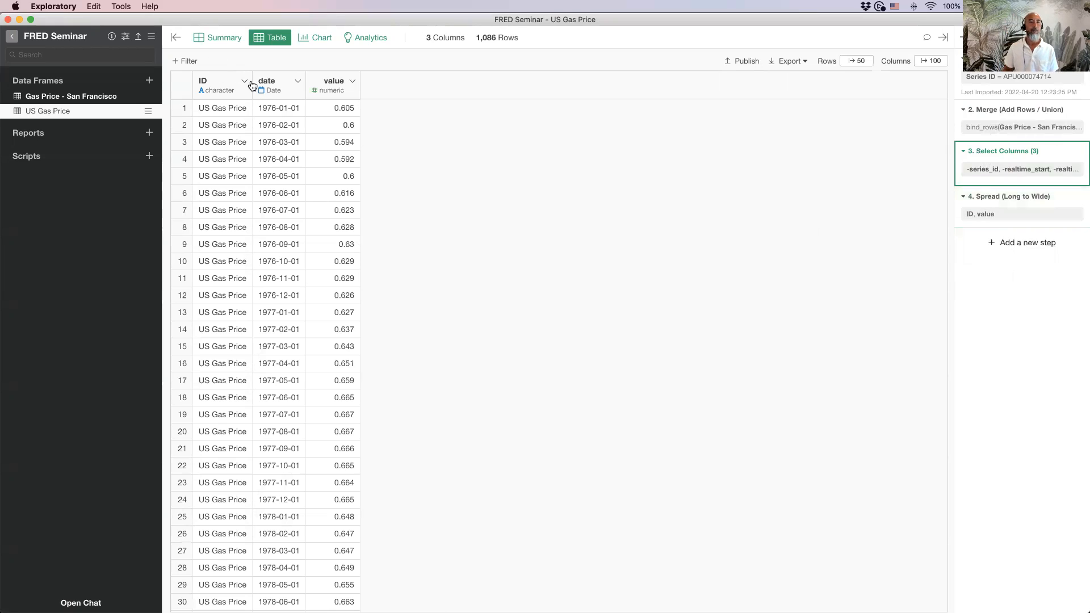
pyautogui.click(242, 80)
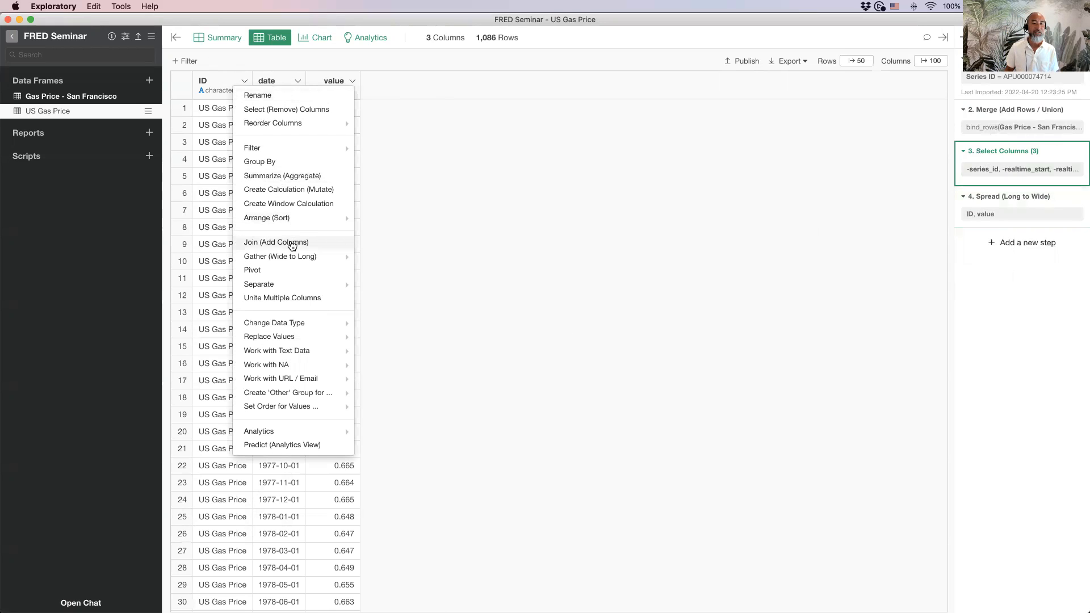
pyautogui.moveTo(292, 338)
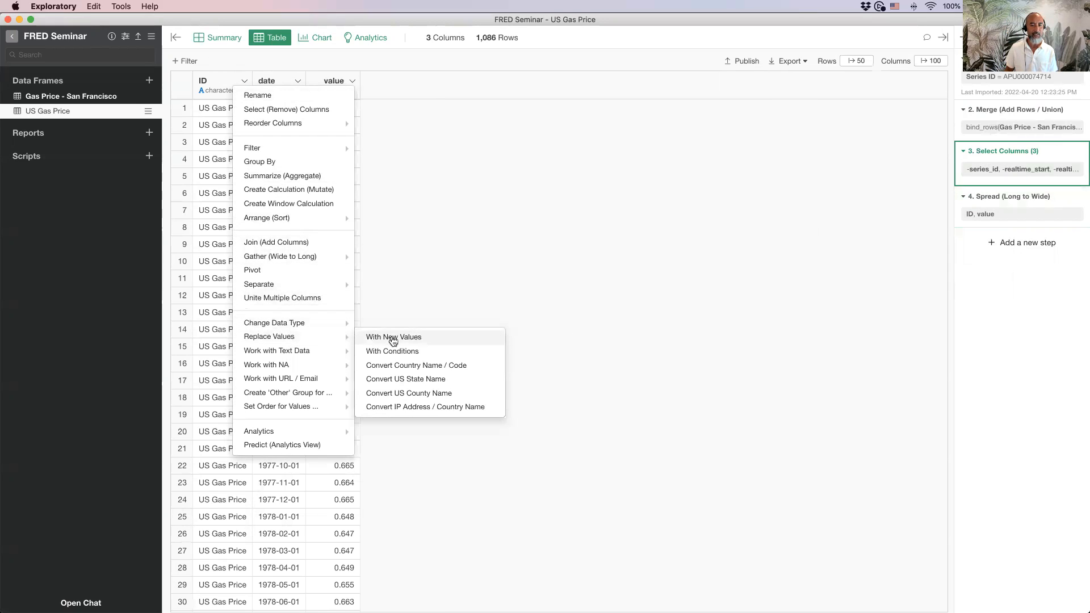
pyautogui.click(393, 338)
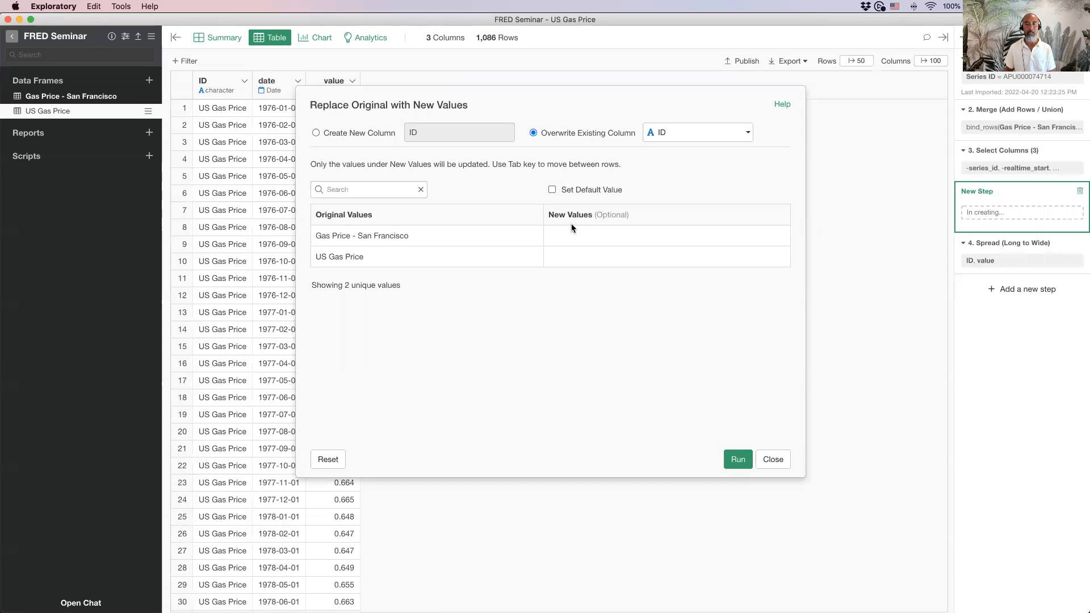
pyautogui.click(574, 240)
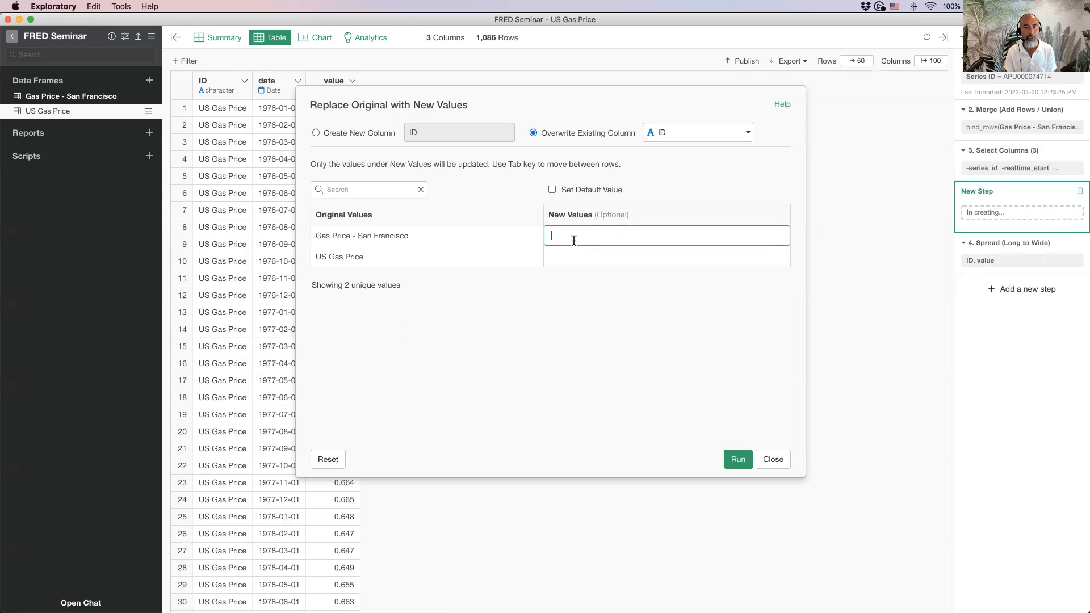
pyautogui.write('San Francisco')
pyautogui.press('Tab')
pyautogui.write('US Cities')
pyautogui.press('Return')
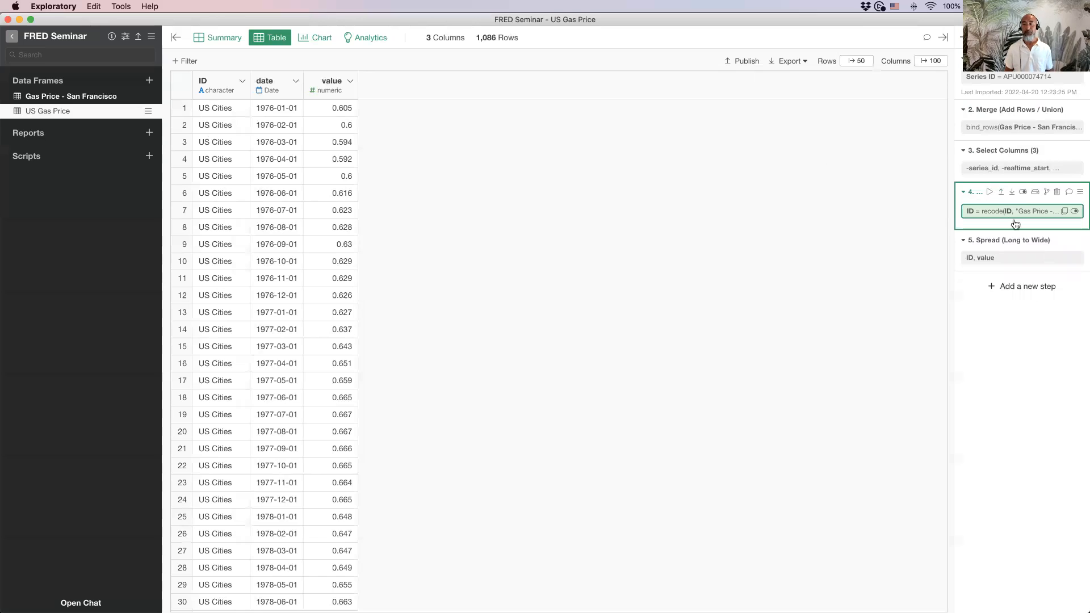
pyautogui.click(998, 243)
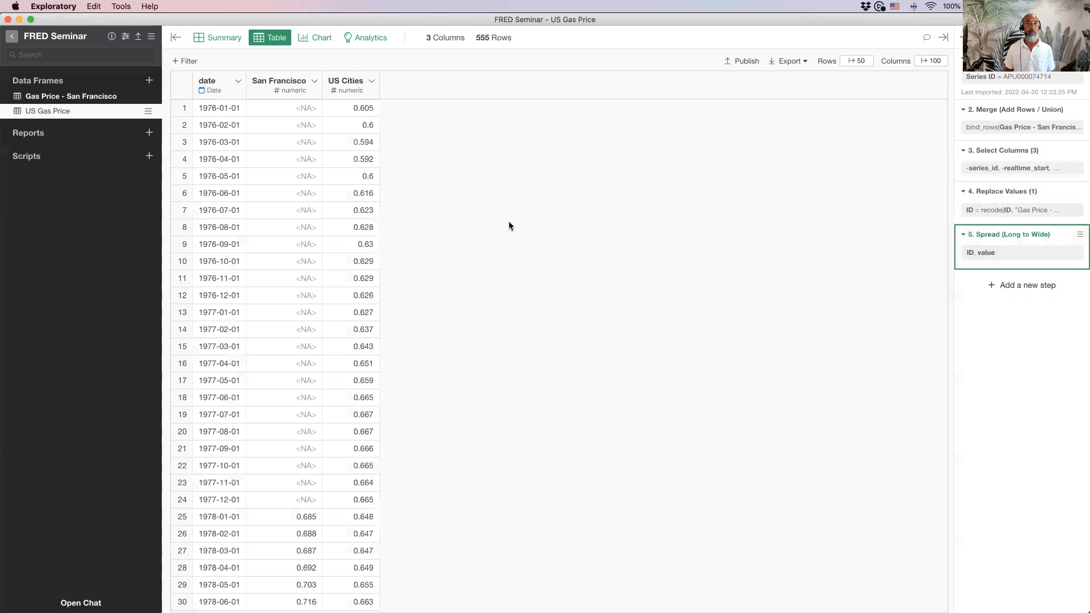
# Step: Add Difference Rate as (`San Francisco` - `US Cities`) / `US Cities`, then view the charts
pyautogui.click(314, 82)
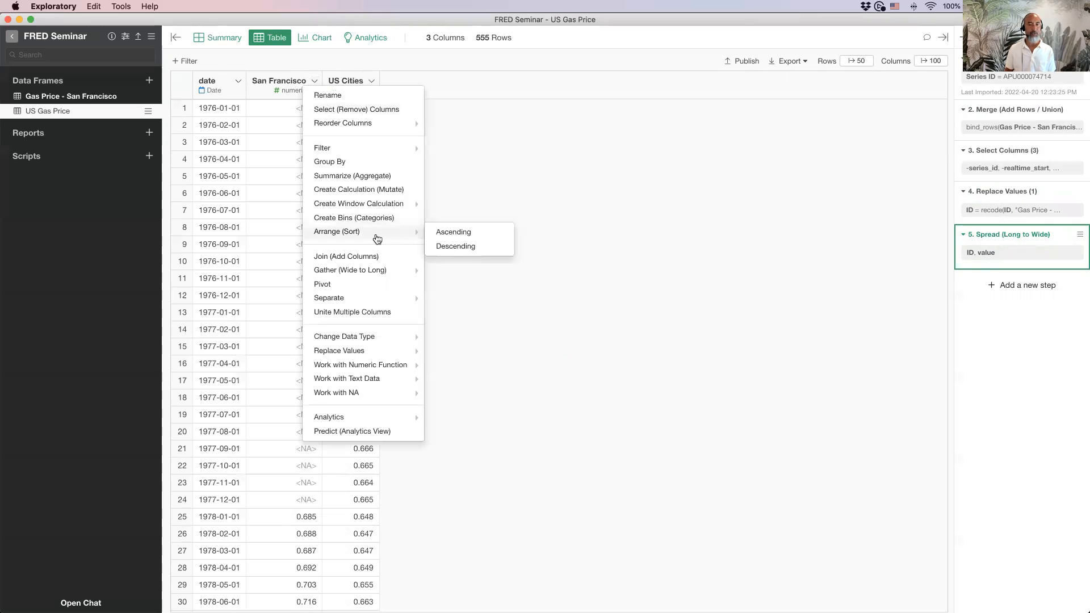
pyautogui.click(374, 190)
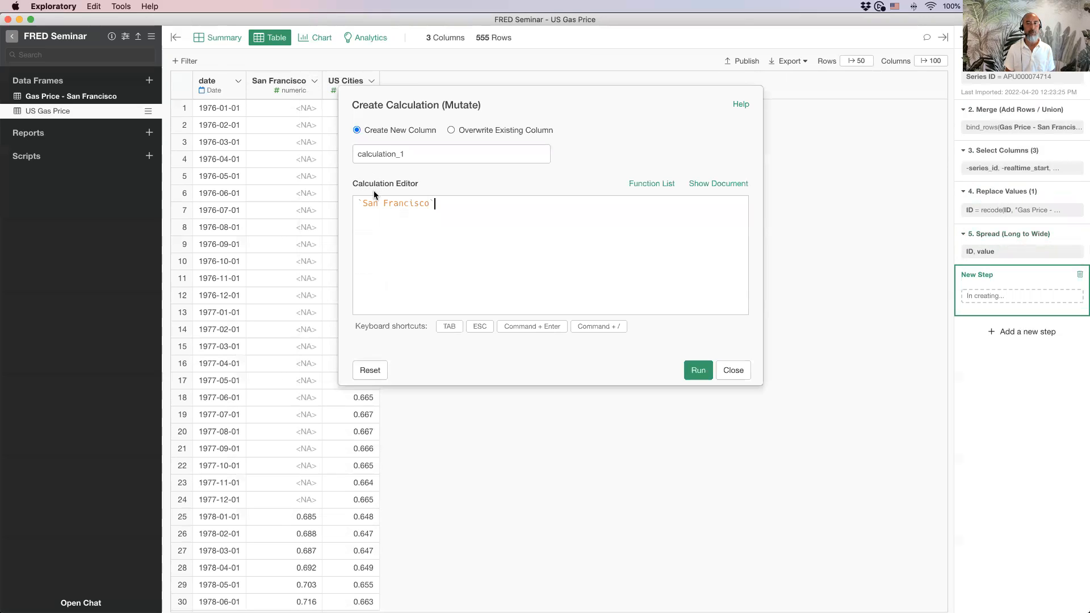
pyautogui.write('-')
pyautogui.press('Down')
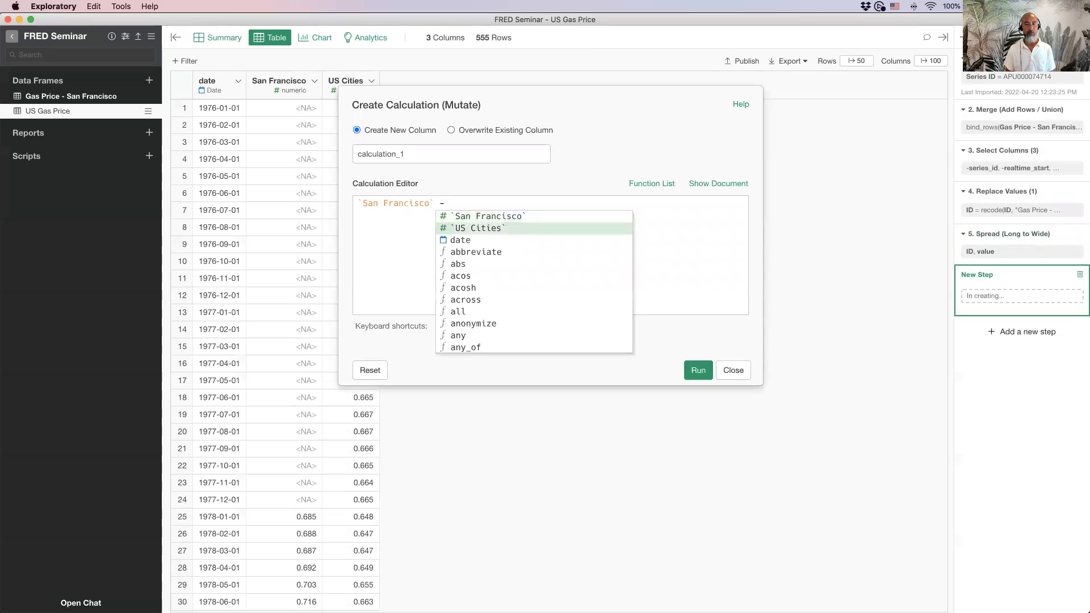
pyautogui.press('Return')
pyautogui.write('/ us')
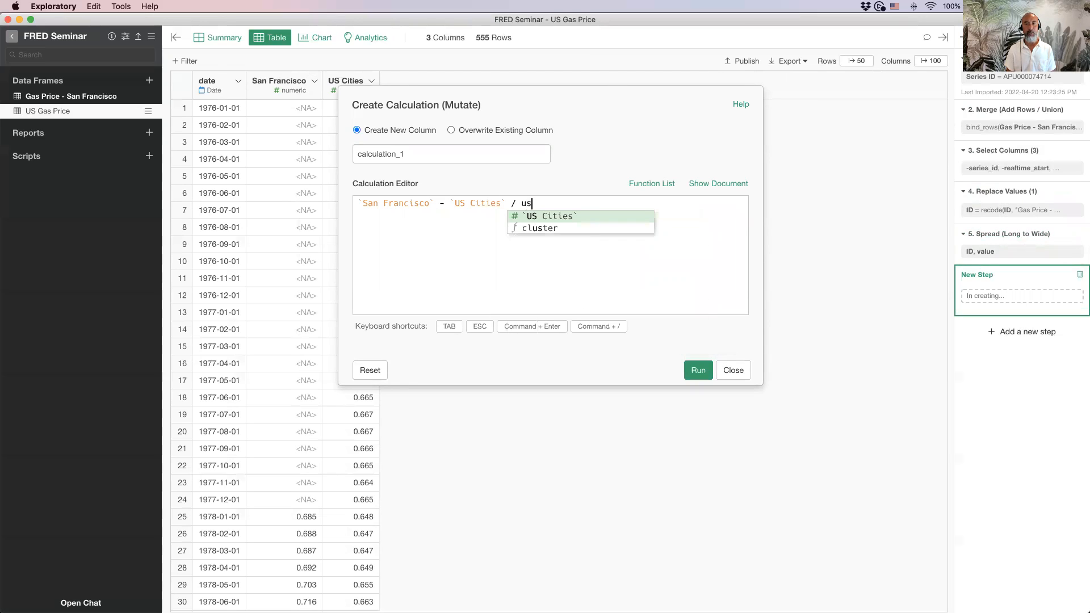
pyautogui.press('Return')
pyautogui.tripleClick(456, 158)
pyautogui.write('Difference Rate')
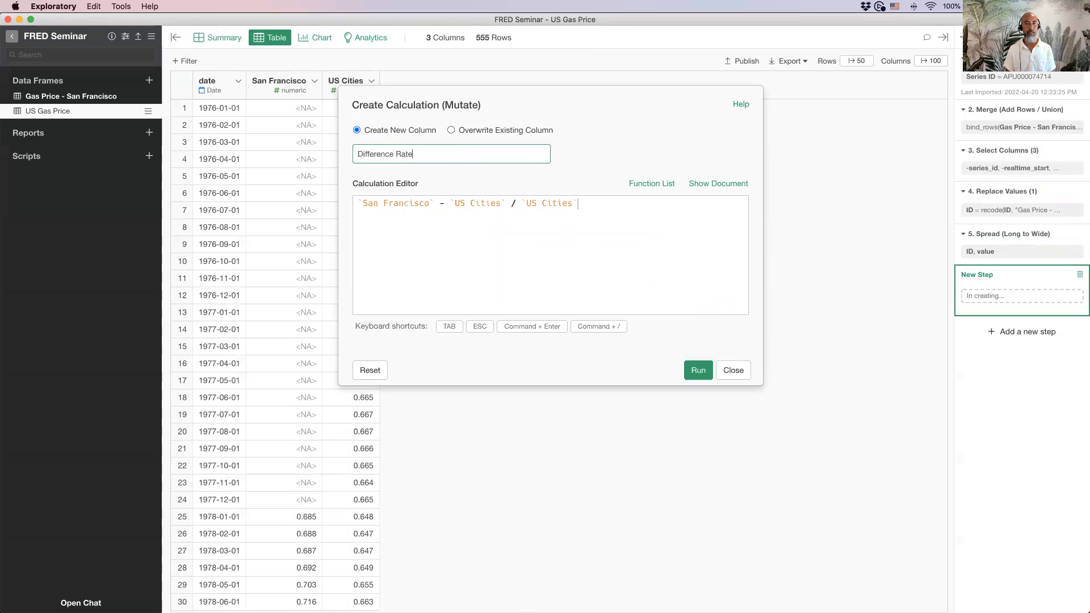
pyautogui.press('super+Return')
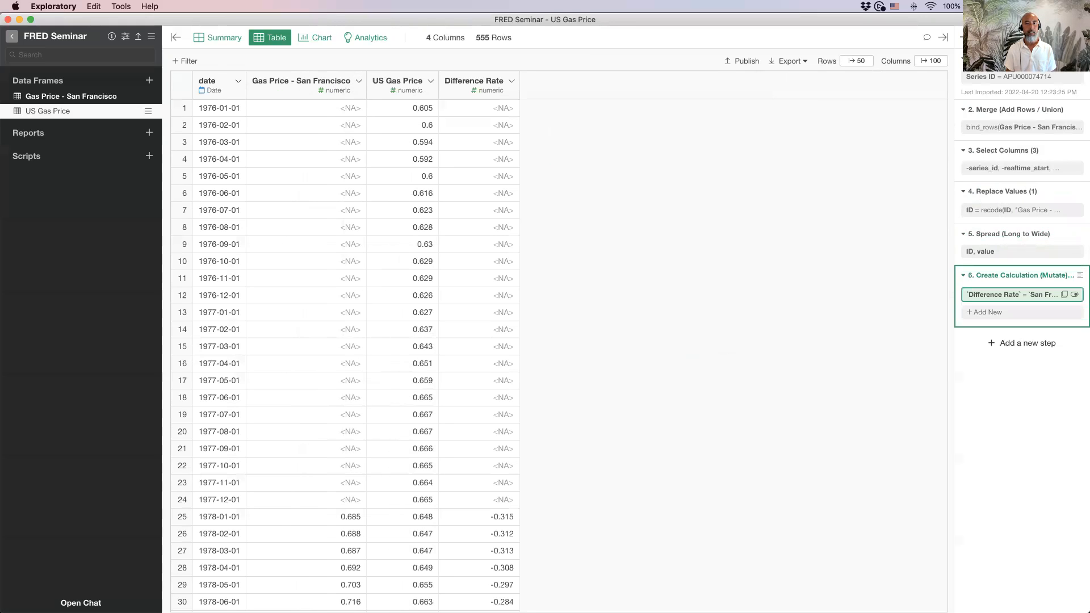
pyautogui.click(464, 91)
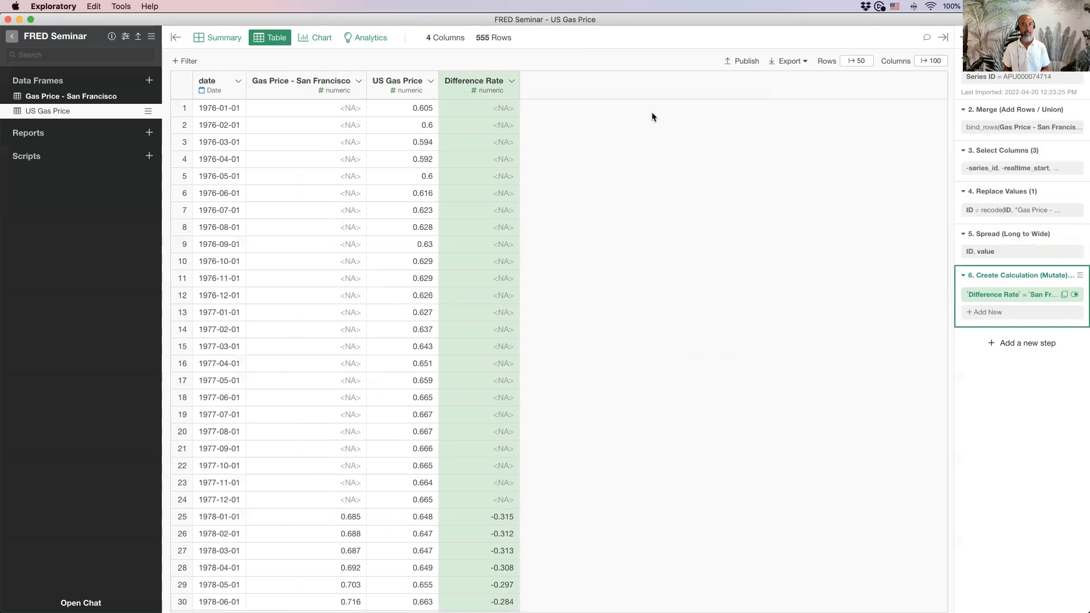
pyautogui.click(477, 84)
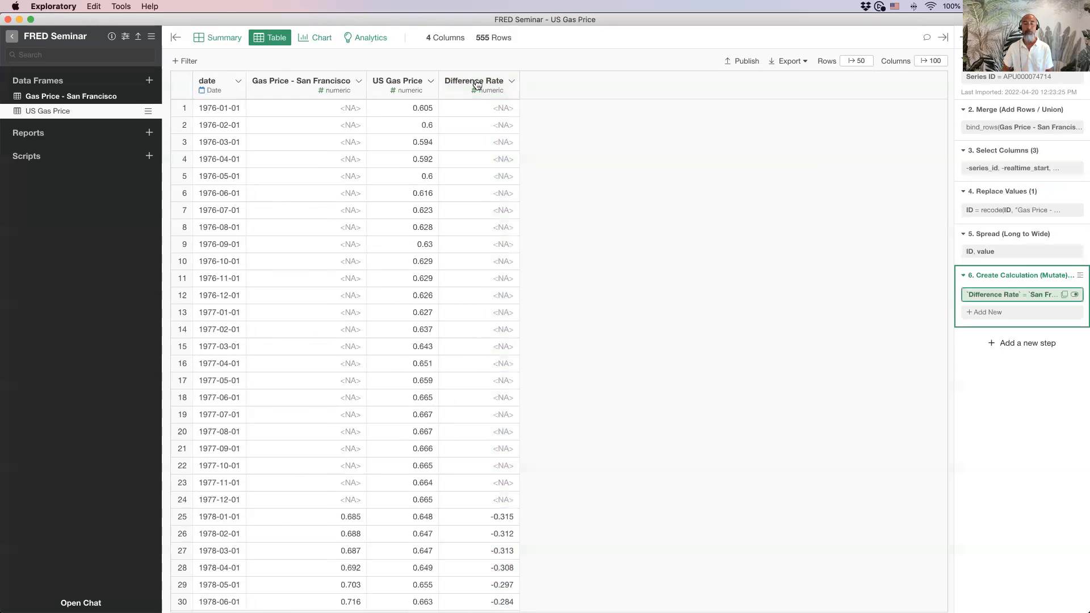
pyautogui.click(316, 37)
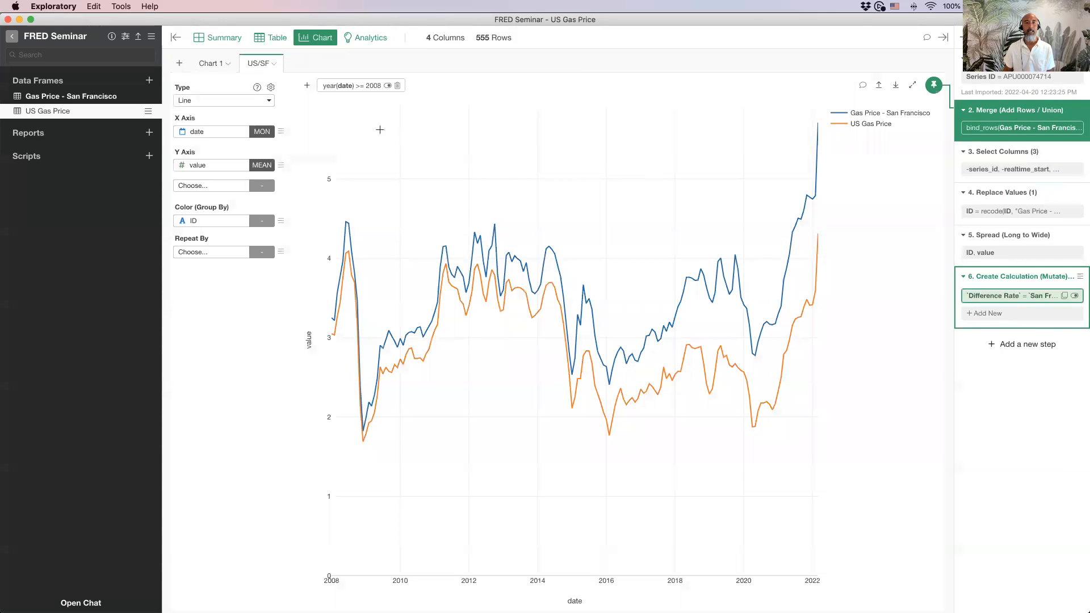
# Step: Duplicate the US/SF chart as 'Difference' on step 6, with Y Axis Difference Rate, Color (None)
pyautogui.click(274, 64)
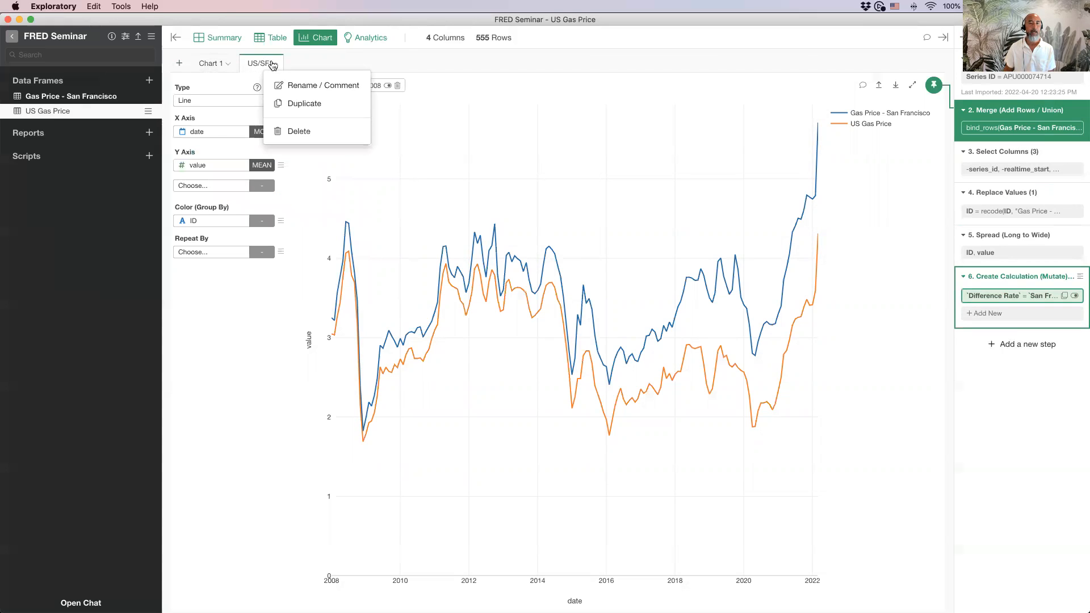
pyautogui.click(311, 101)
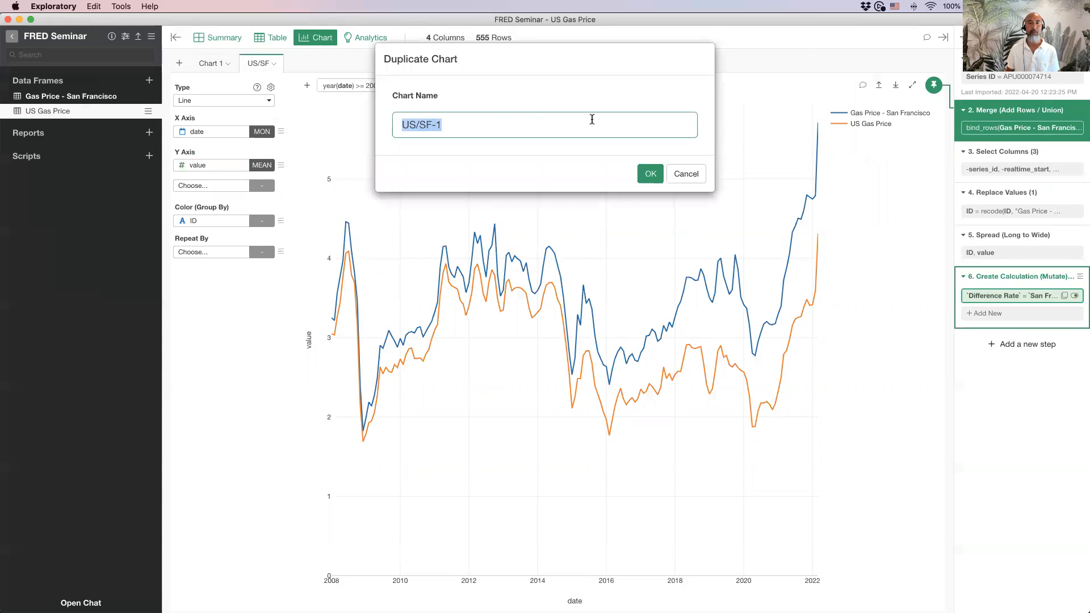
pyautogui.write('Diff')
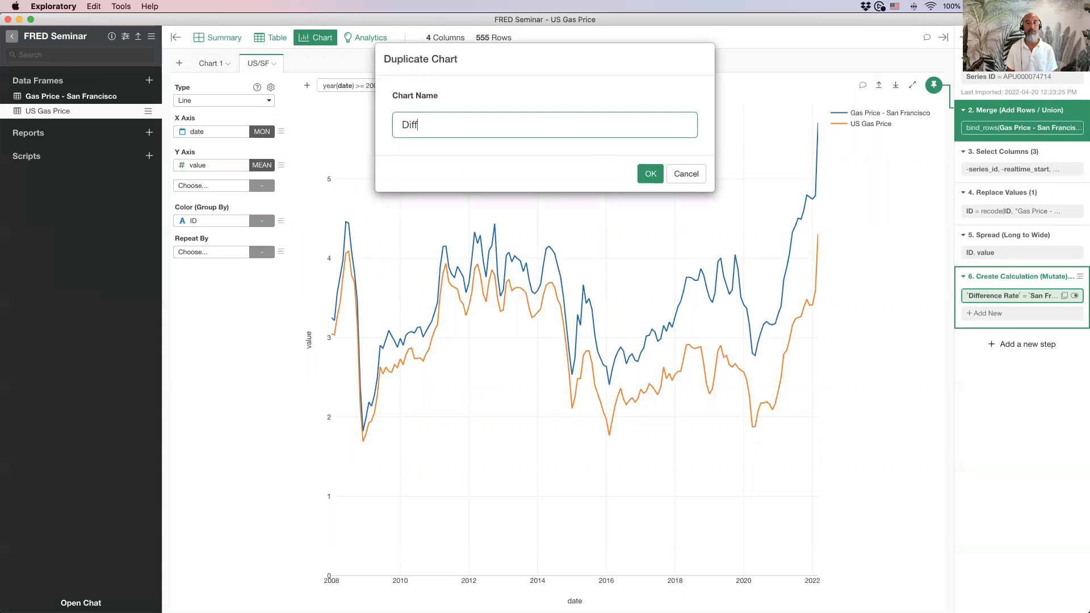
pyautogui.write('erence')
pyautogui.press('Return')
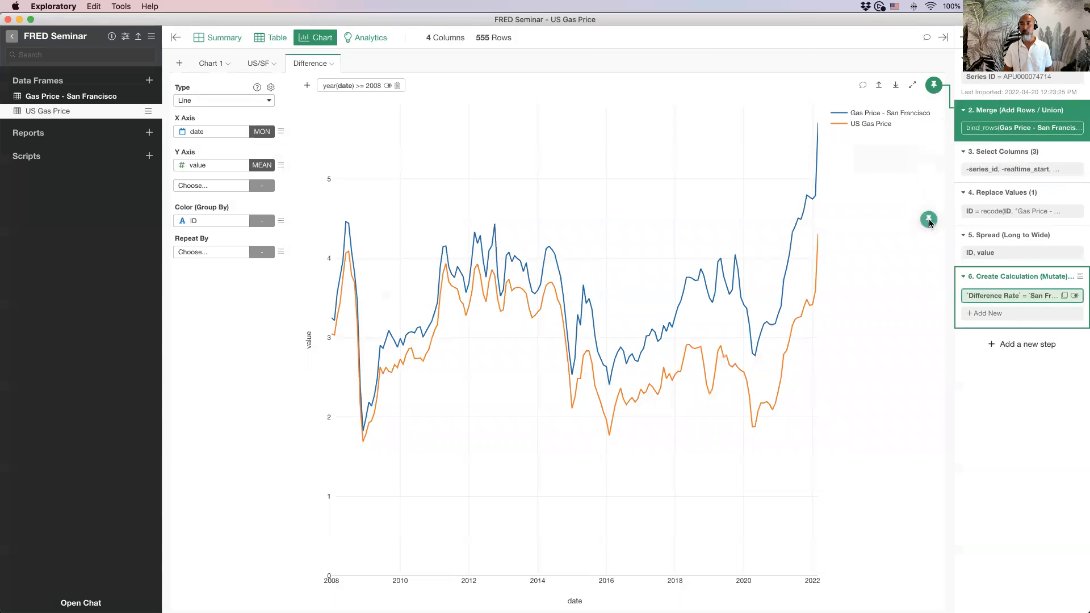
pyautogui.moveTo(935, 86); pyautogui.dragTo(1017, 297)
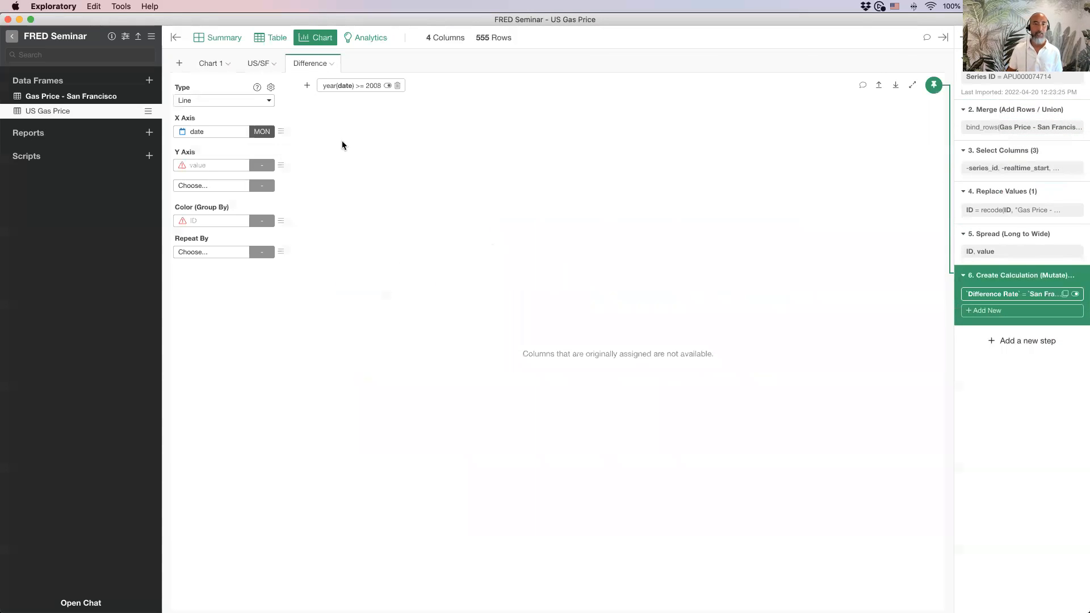
pyautogui.click(199, 165)
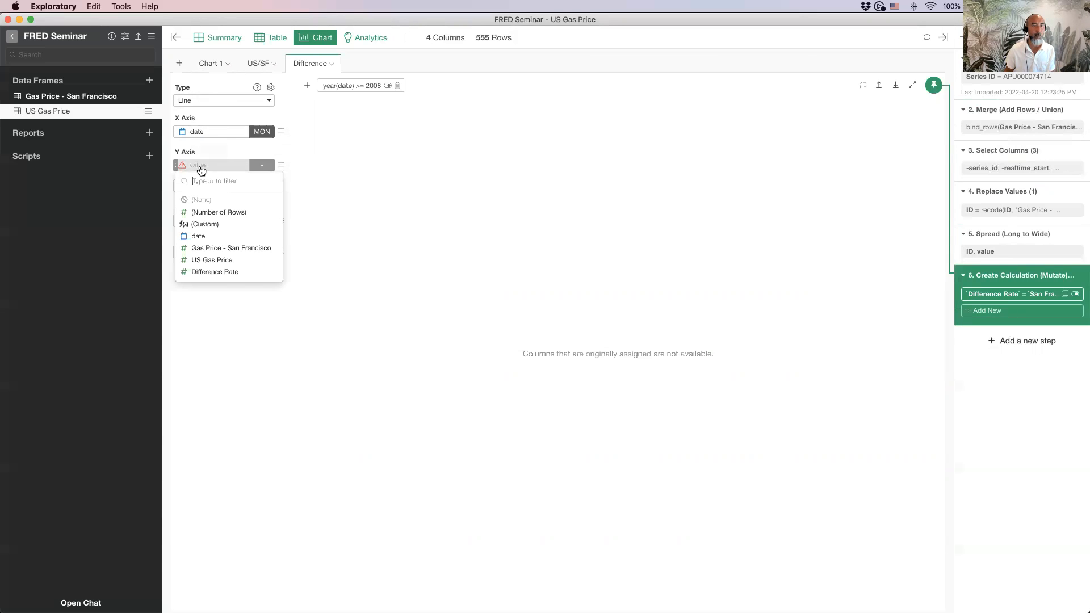
pyautogui.click(225, 272)
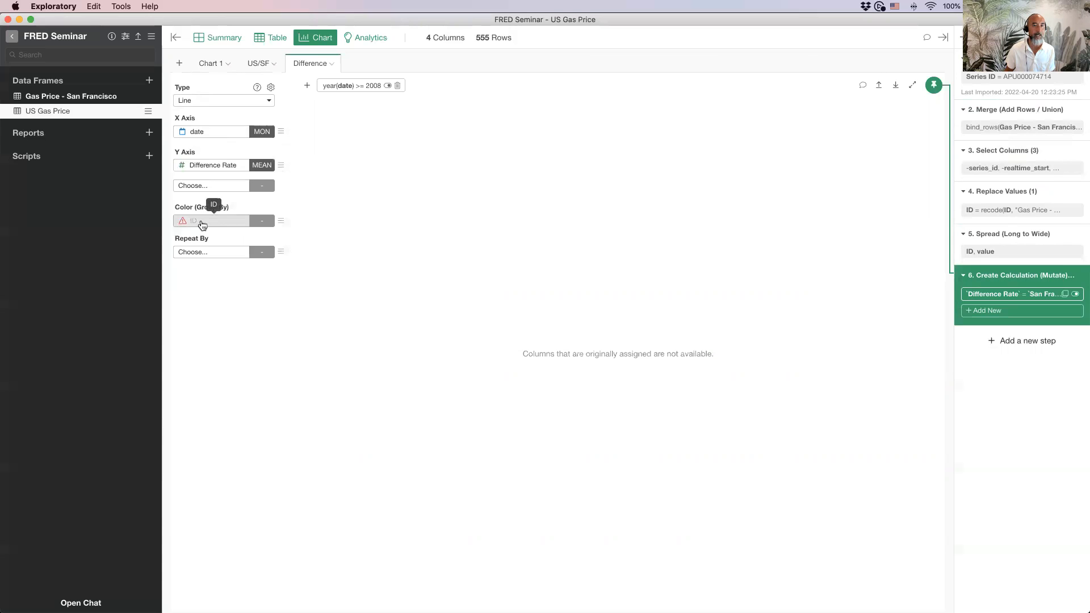
pyautogui.click(200, 221)
pyautogui.click(208, 257)
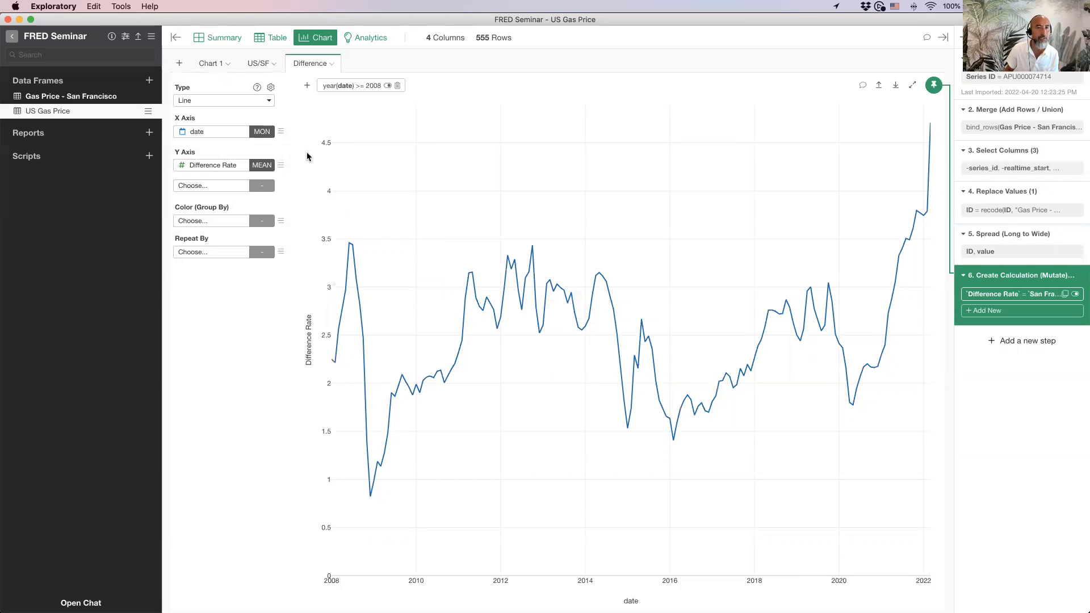
pyautogui.click(175, 41)
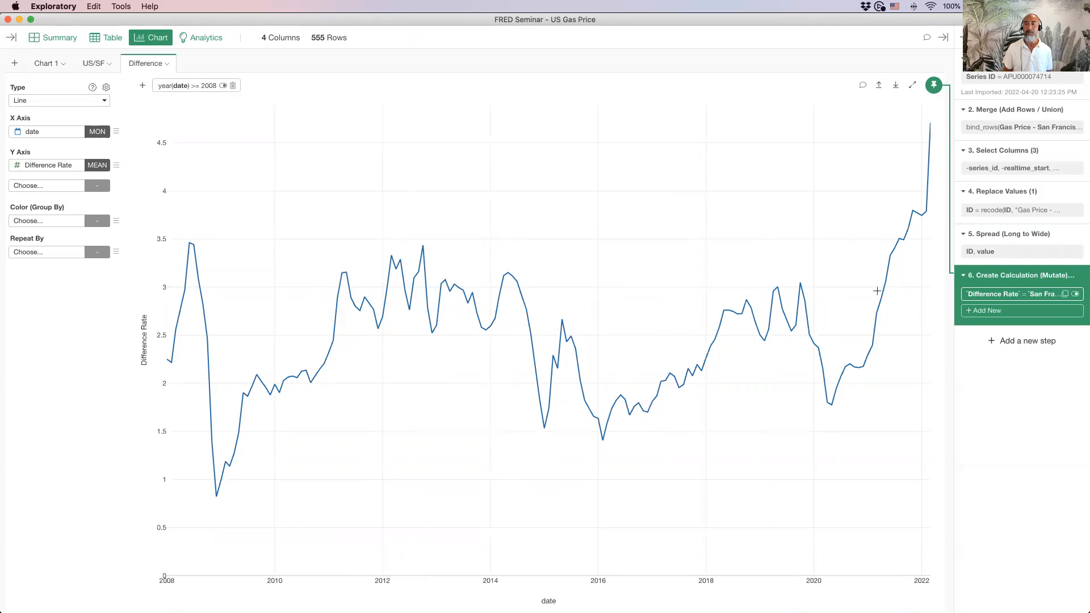
pyautogui.moveTo(901, 234)
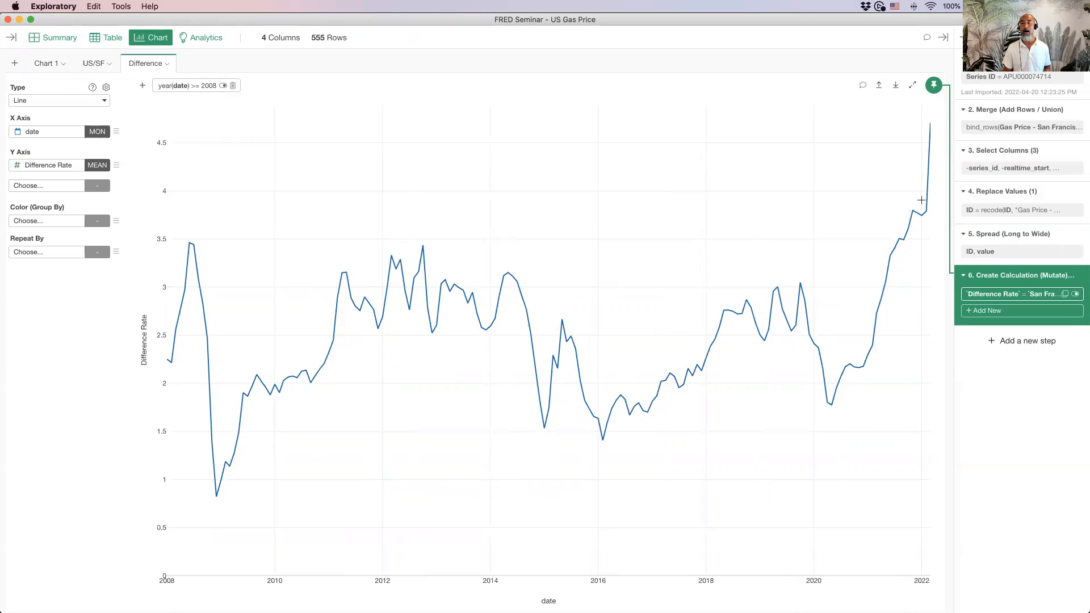
pyautogui.moveTo(885, 281)
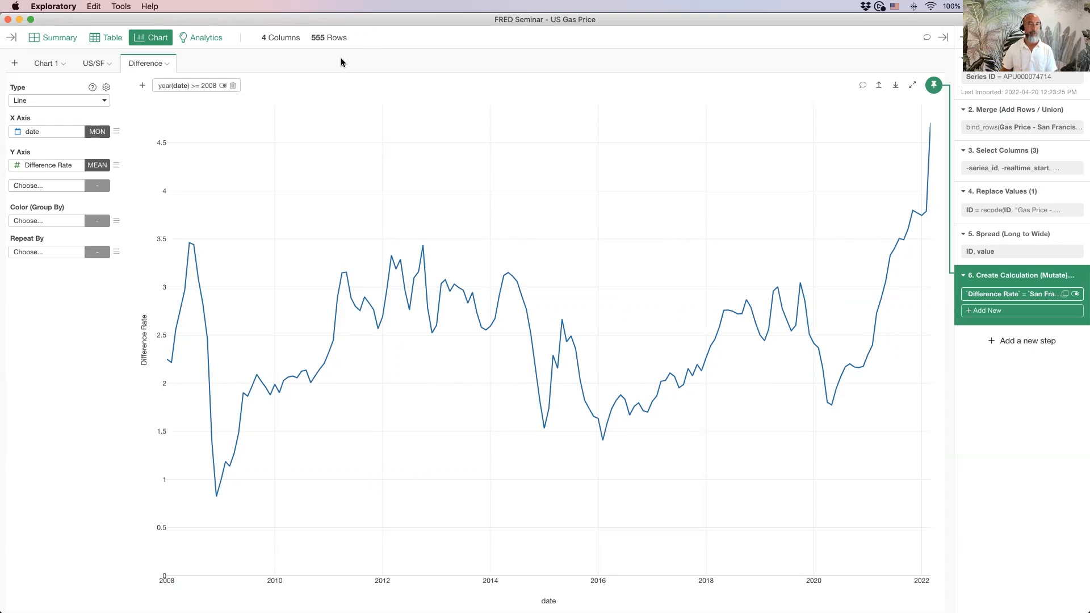
pyautogui.click(11, 38)
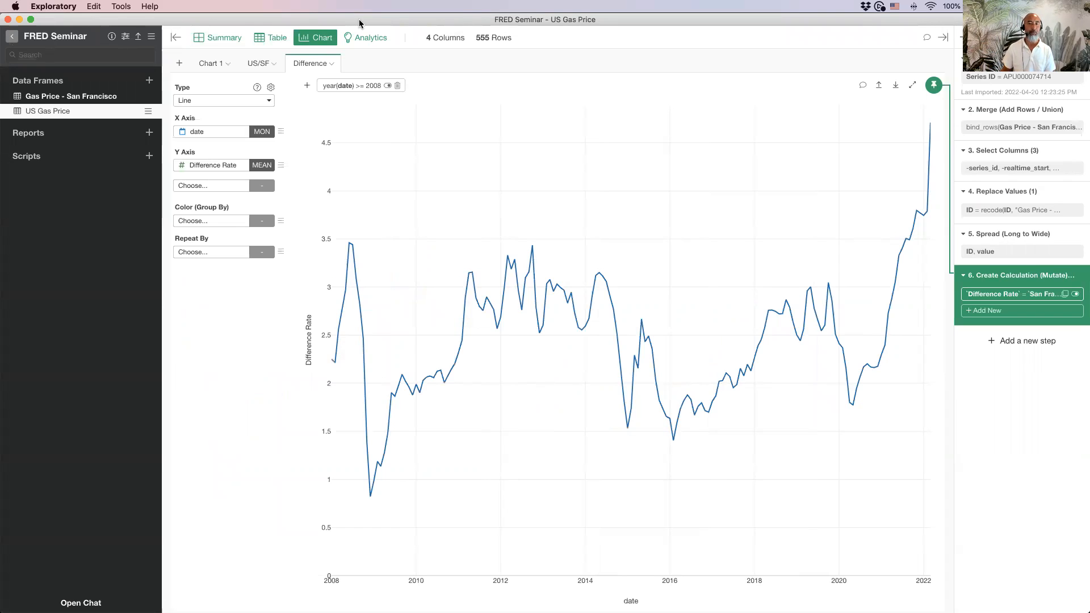
# Step: In Keynote, play the deck full screen from slide 68, the US map slide
pyautogui.press('super+Tab')
pyautogui.click(288, 308)
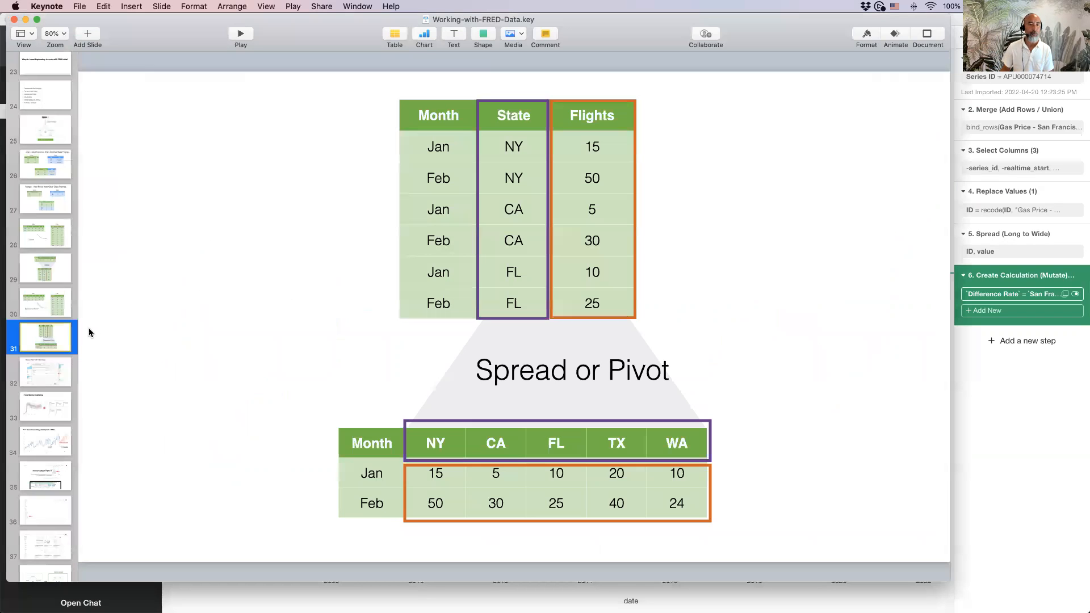
pyautogui.scroll(-10, 47, 366)
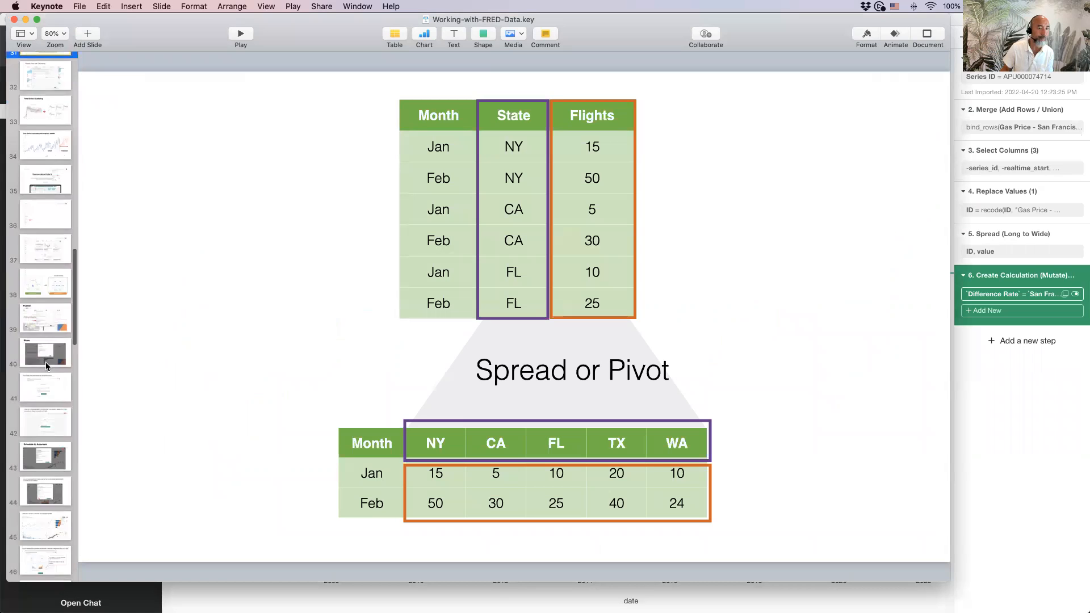
pyautogui.scroll(5, 47, 367)
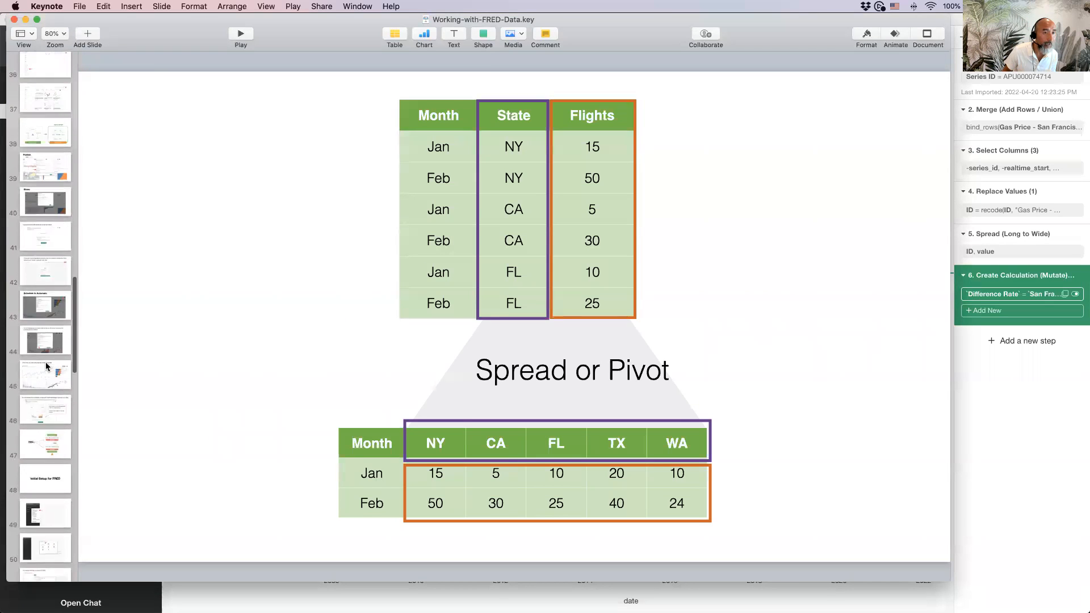
pyautogui.scroll(5, 46, 366)
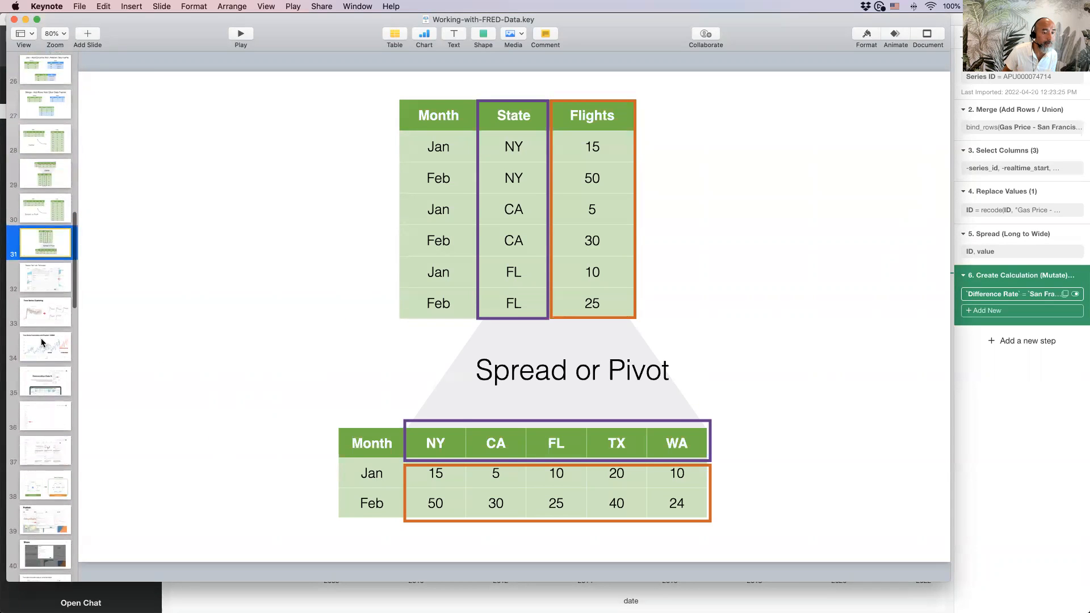
pyautogui.scroll(-20, 42, 342)
pyautogui.scroll(-4, 41, 343)
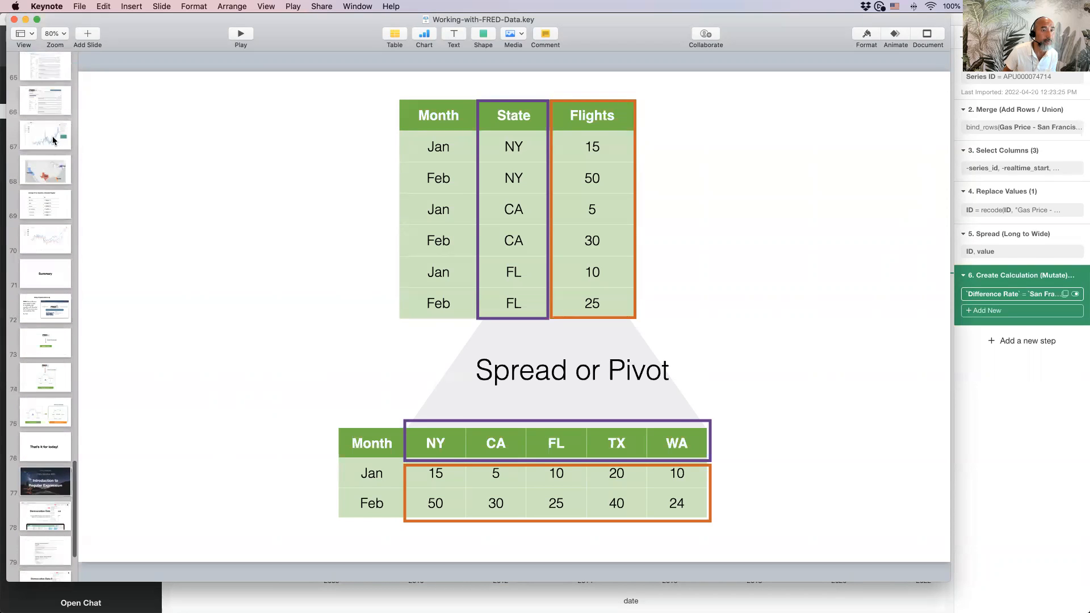
pyautogui.click(53, 171)
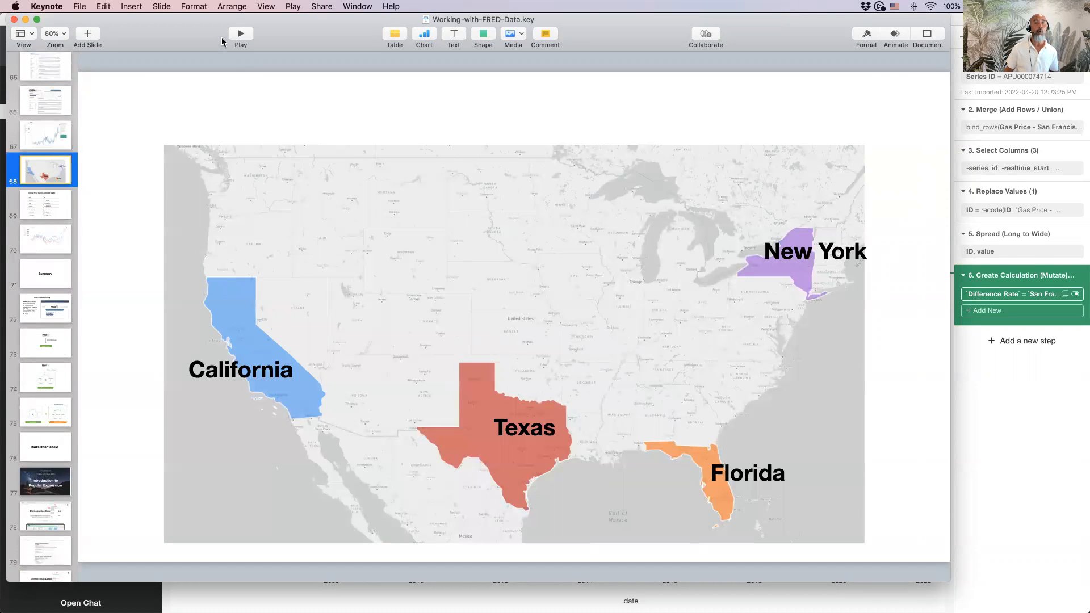
pyautogui.click(240, 35)
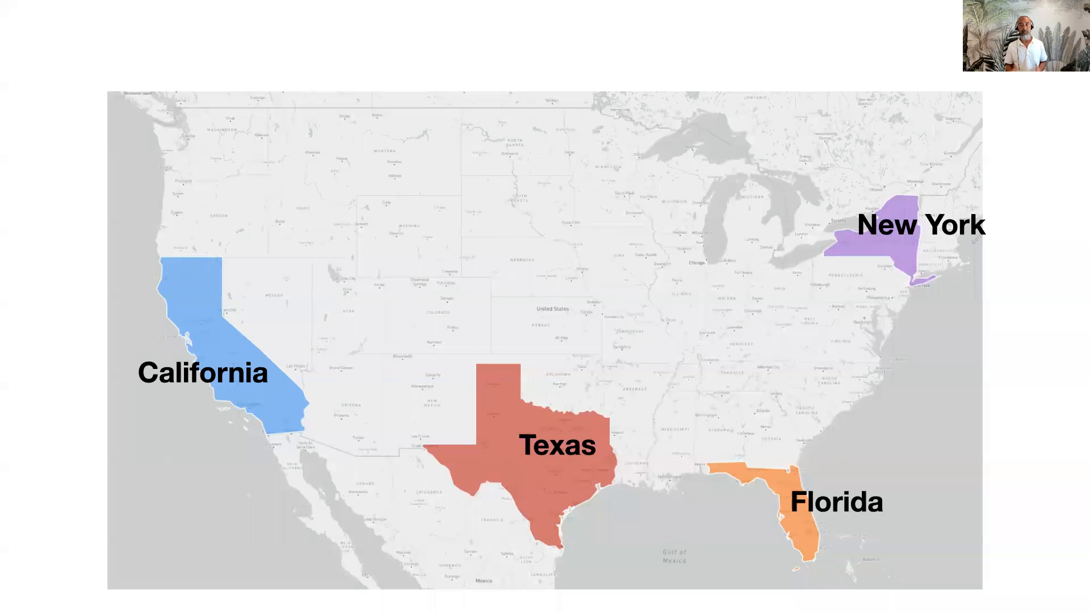
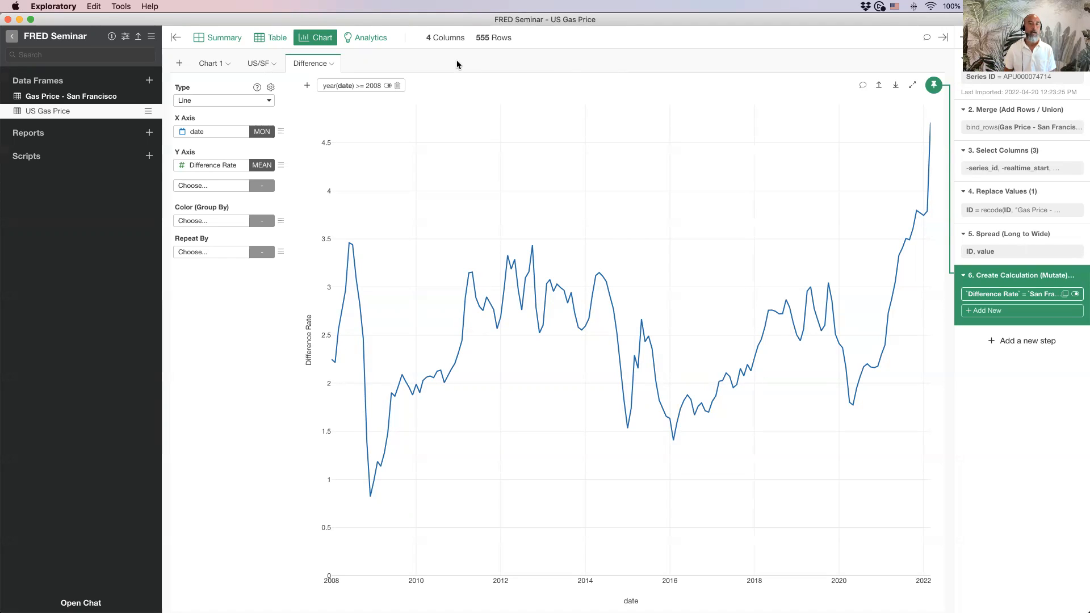
# Step: Open the add-data menu from the Data Frames + in the sidebar
pyautogui.click(150, 81)
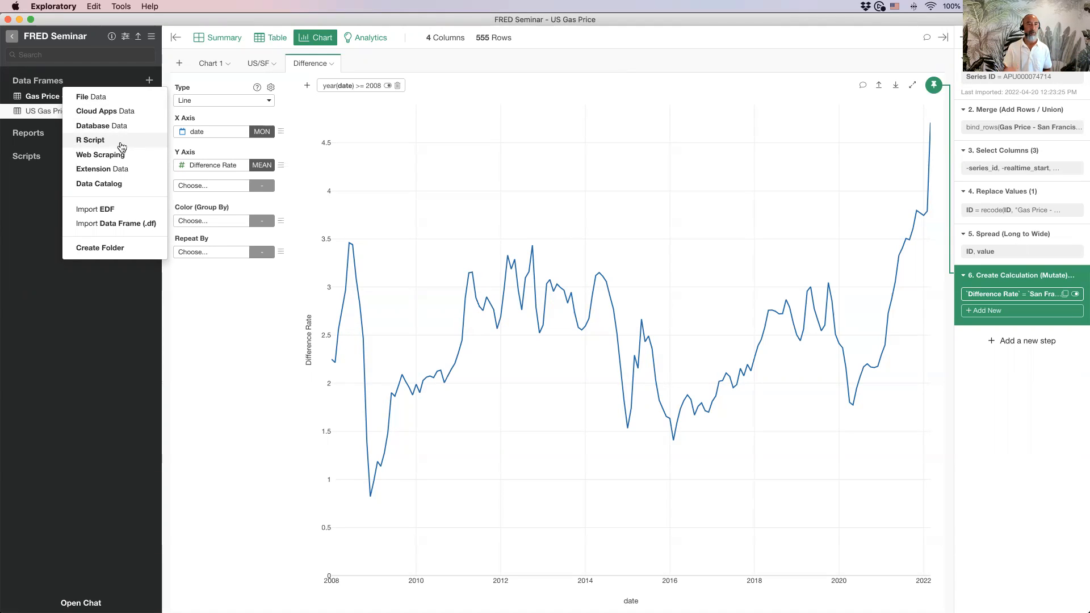
# Step: Start a new R Script data frame and look up the fredr package's CRAN page in Safari
pyautogui.click(112, 145)
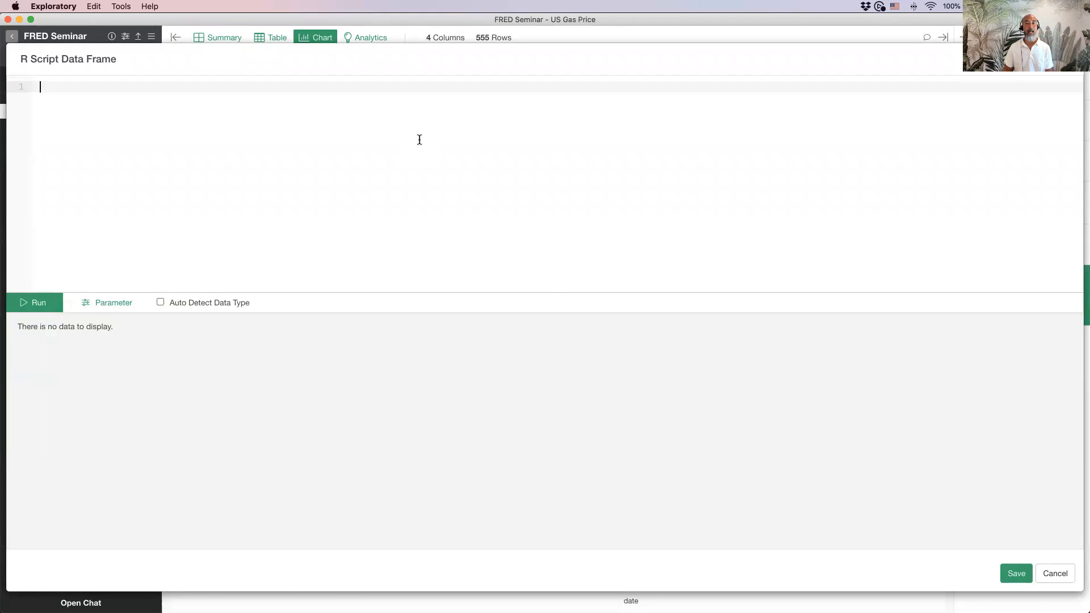
pyautogui.press('super+Tab')
pyautogui.press('super+Tab')
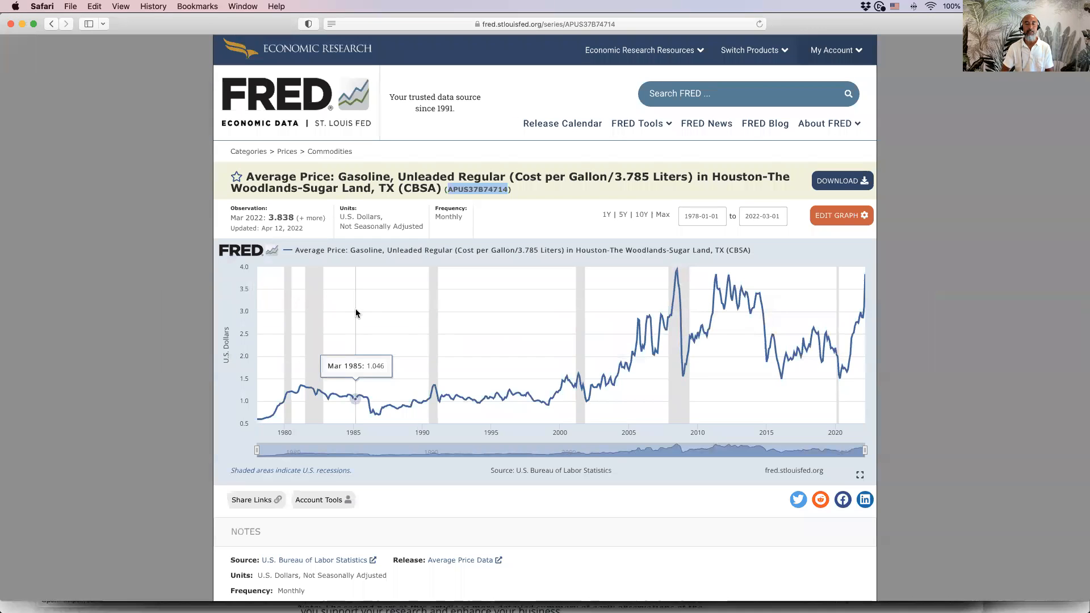
pyautogui.click(945, 166)
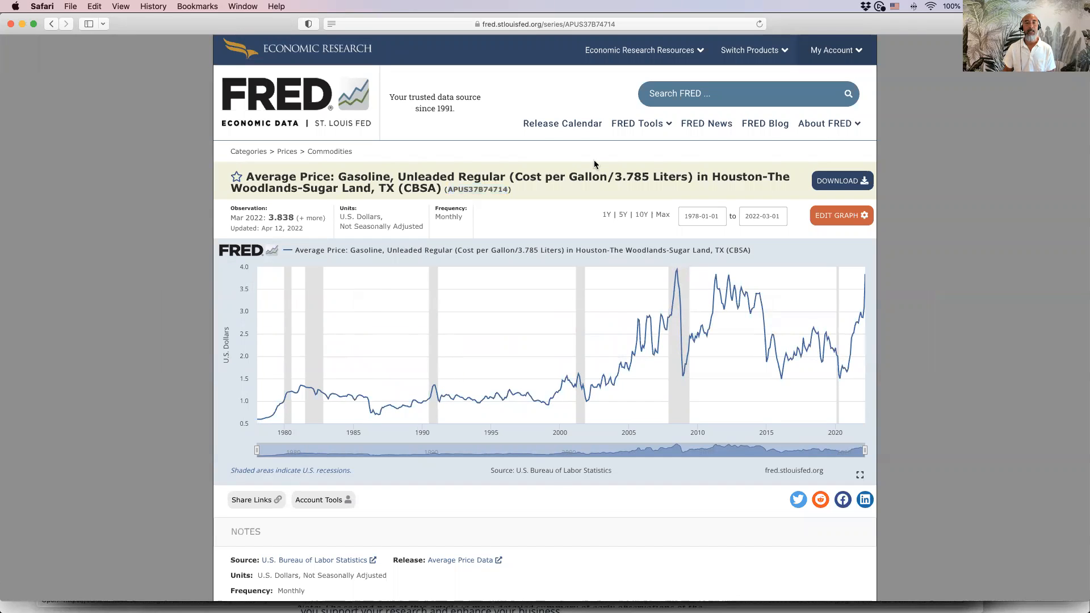
pyautogui.press('super+grave')
pyautogui.scroll(5, 476, 178)
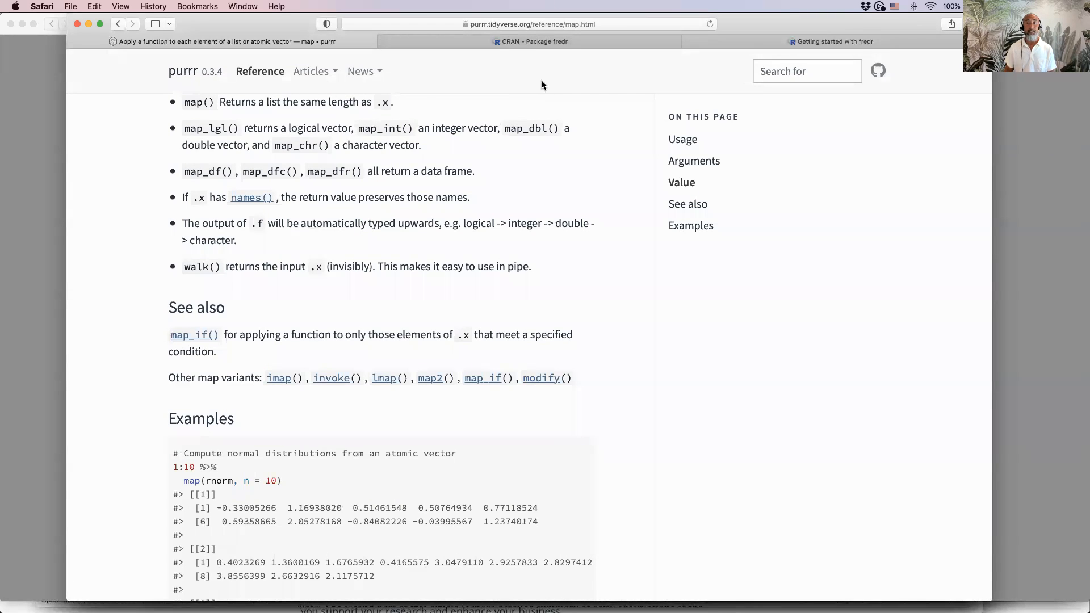
pyautogui.click(531, 38)
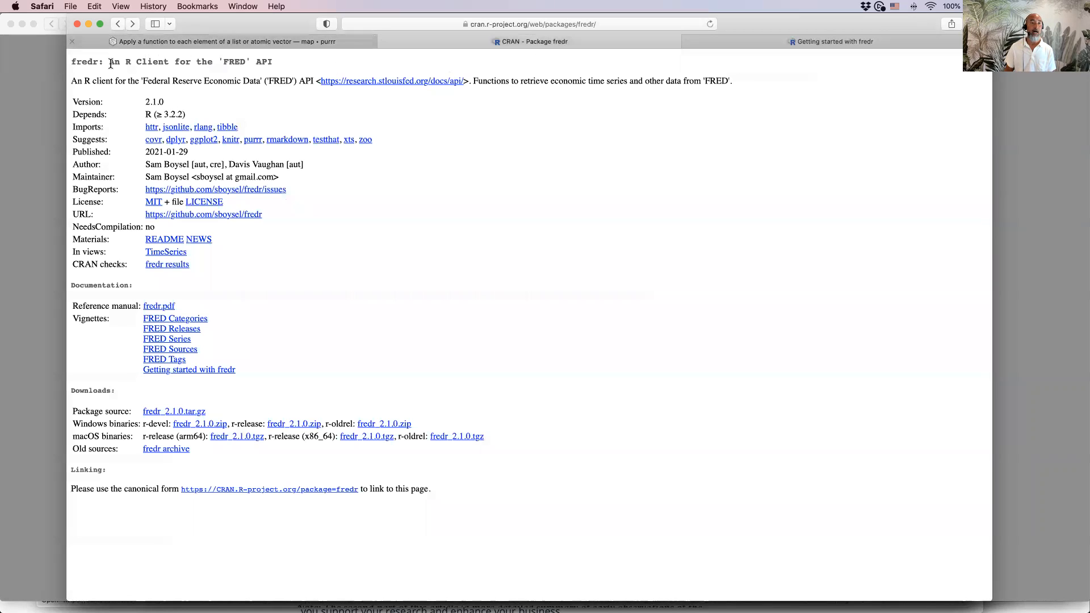
pyautogui.doubleClick(84, 60)
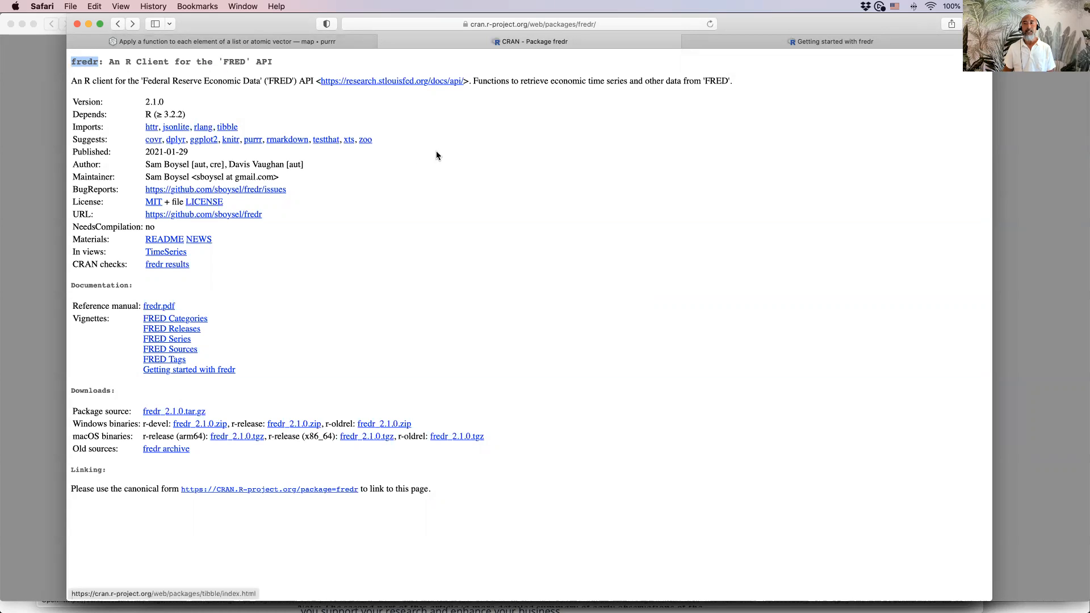
# Step: Read the example fredr() call with series UNRATE in the 'Getting started with fredr' guide
pyautogui.click(168, 370)
pyautogui.scroll(-5, 500, 290)
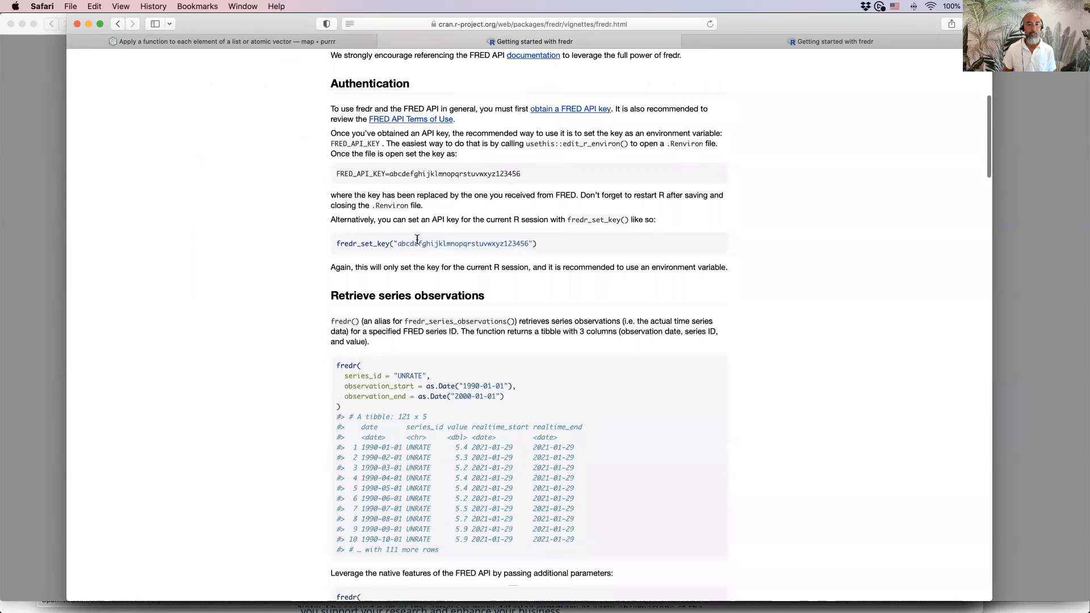
pyautogui.scroll(-3, 414, 239)
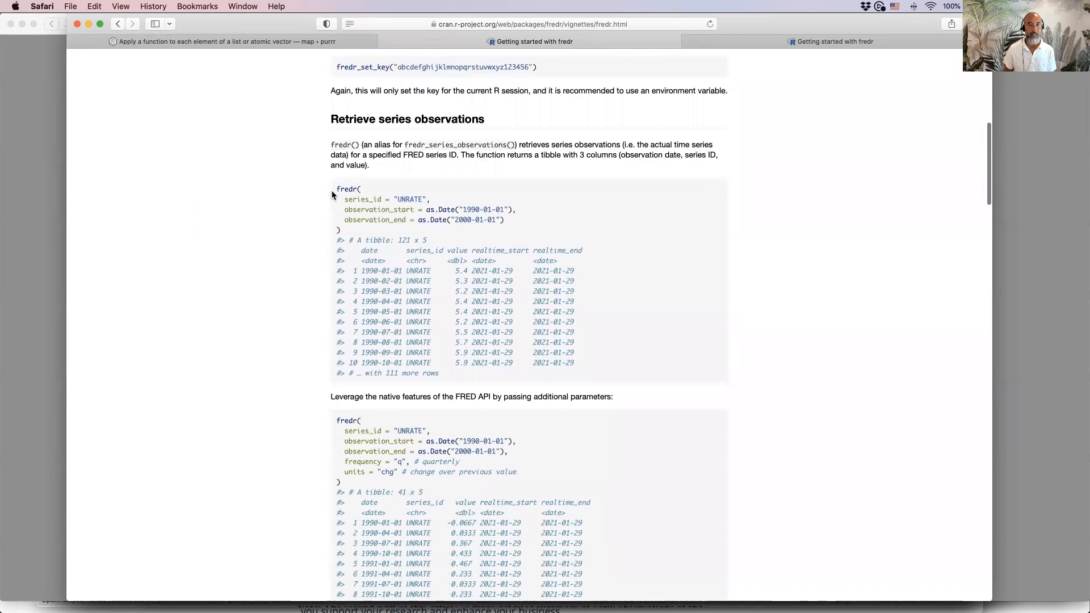
pyautogui.moveTo(336, 189); pyautogui.dragTo(371, 233)
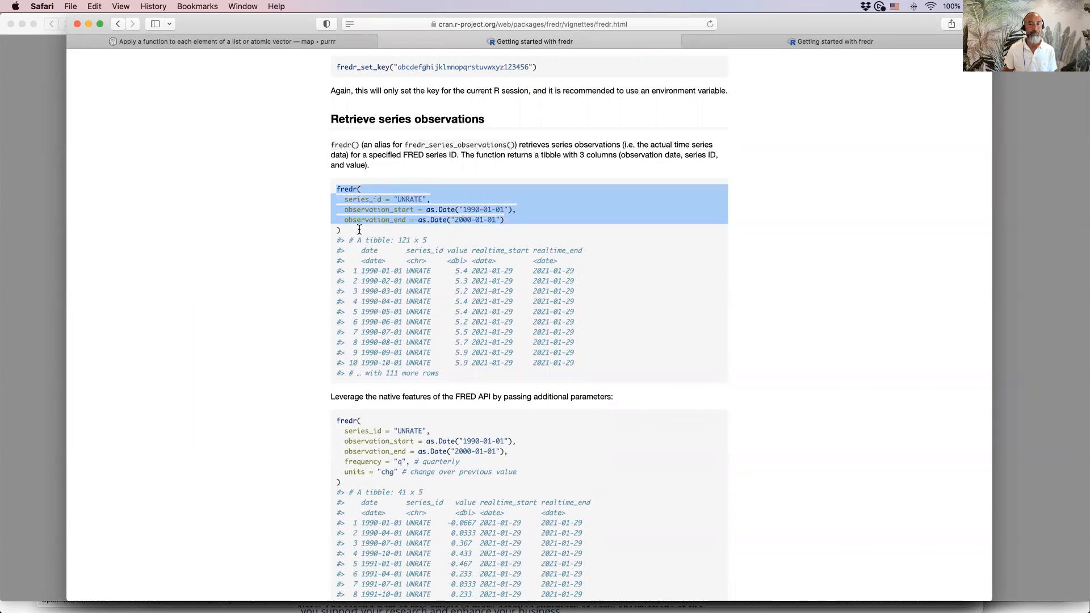
pyautogui.doubleClick(406, 198)
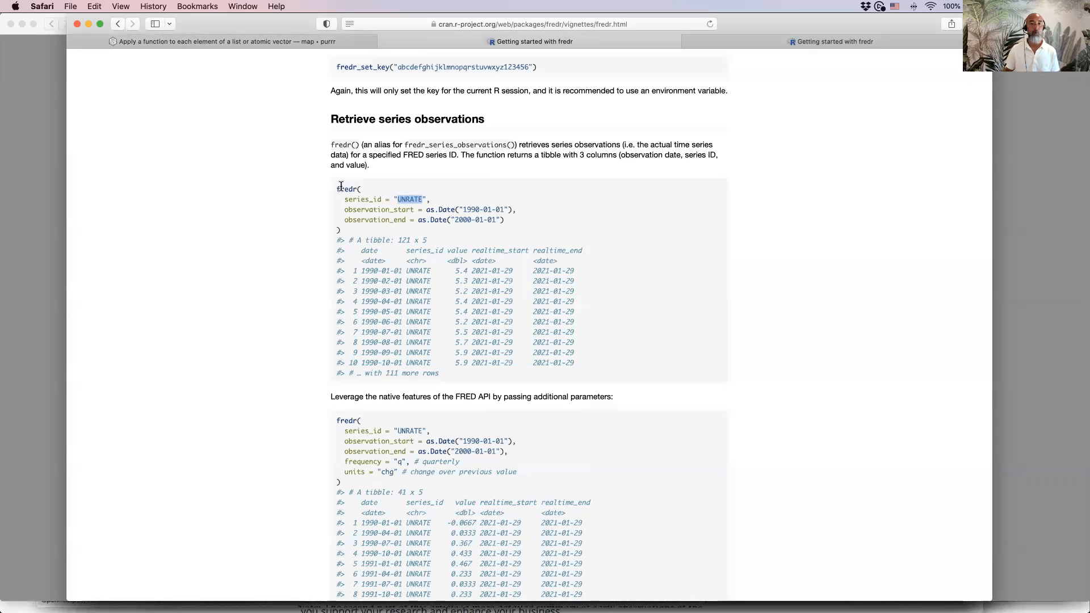
# Step: Return to Exploratory's R script editor and type 'library' on the first line
pyautogui.press('super+Tab')
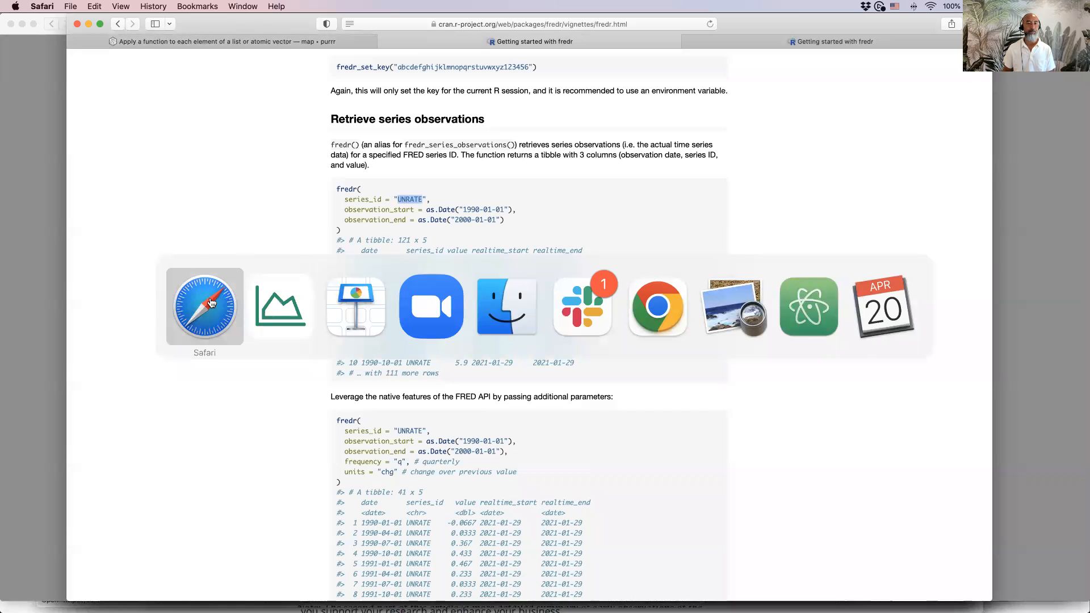
pyautogui.scroll(3, 404, 186)
pyautogui.scroll(3, 404, 185)
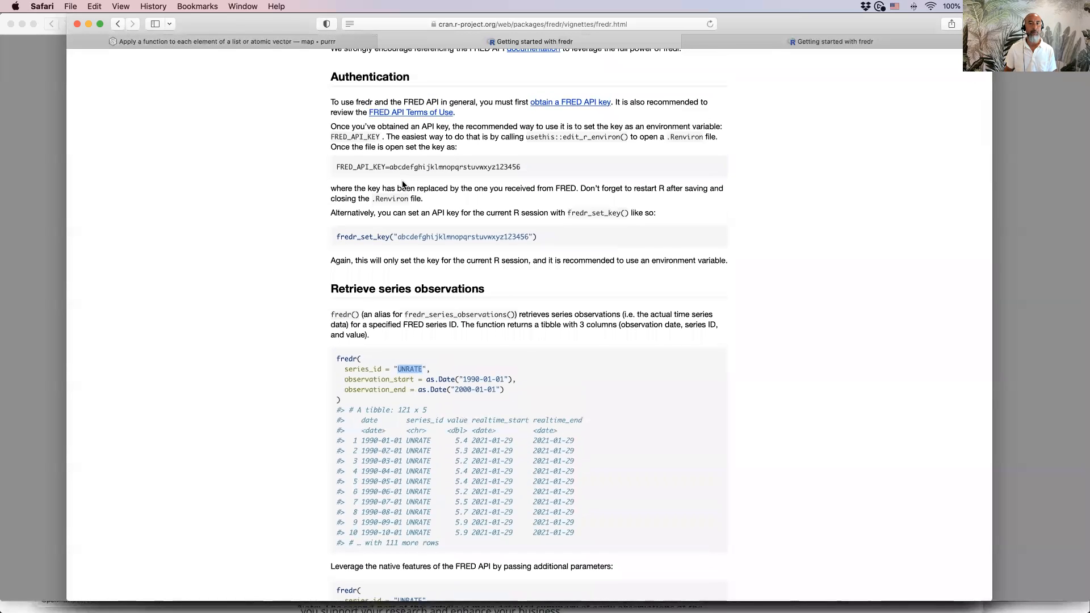
pyautogui.press('super+Tab')
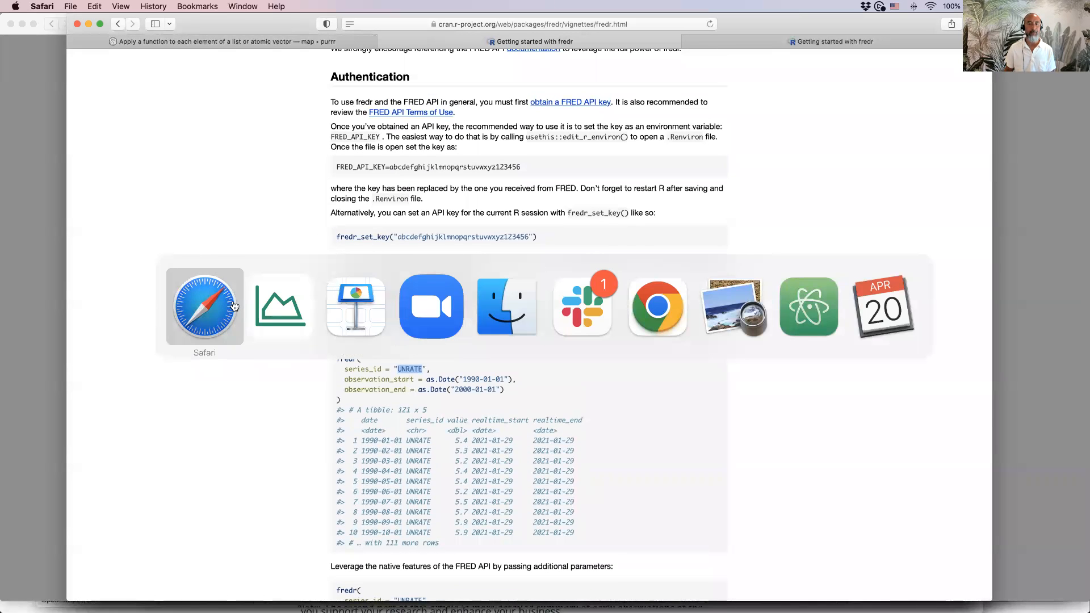
pyautogui.write('library')
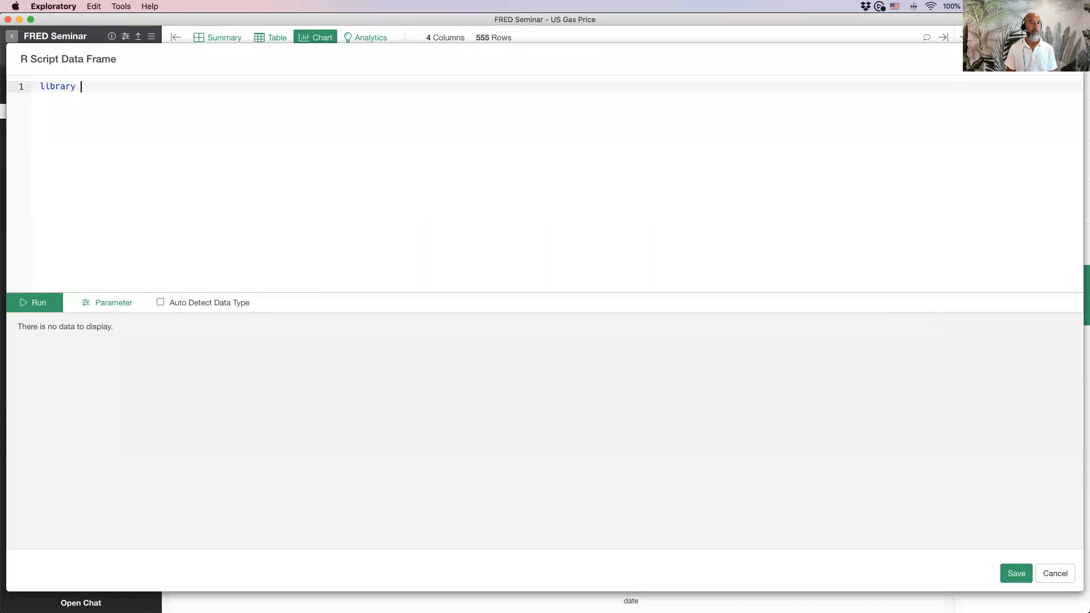
# Step: Write library(fredr) and begin a fredr("") call on a new line
pyautogui.press('BackSpace')
pyautogui.write('(fredr')
pyautogui.press('Right')
pyautogui.press('Return')
pyautogui.press('Return')
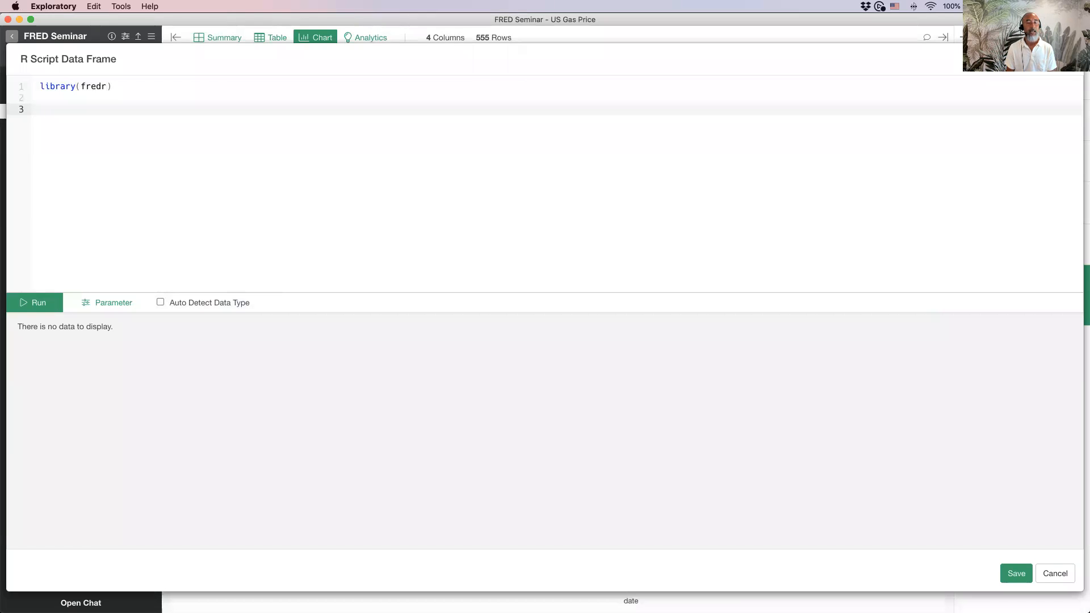
pyautogui.write('fredr("')
# Step: Paste the New York ID APUS12A74714 from the Keynote table into fredr() and run the script
pyautogui.press('super+Tab')
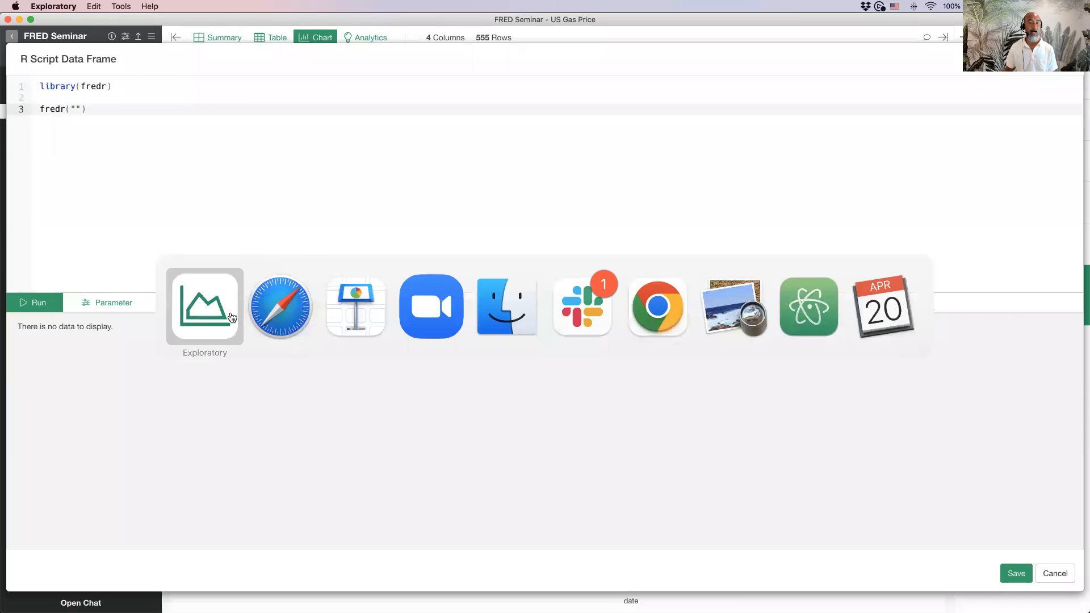
pyautogui.click(341, 316)
pyautogui.click(549, 244)
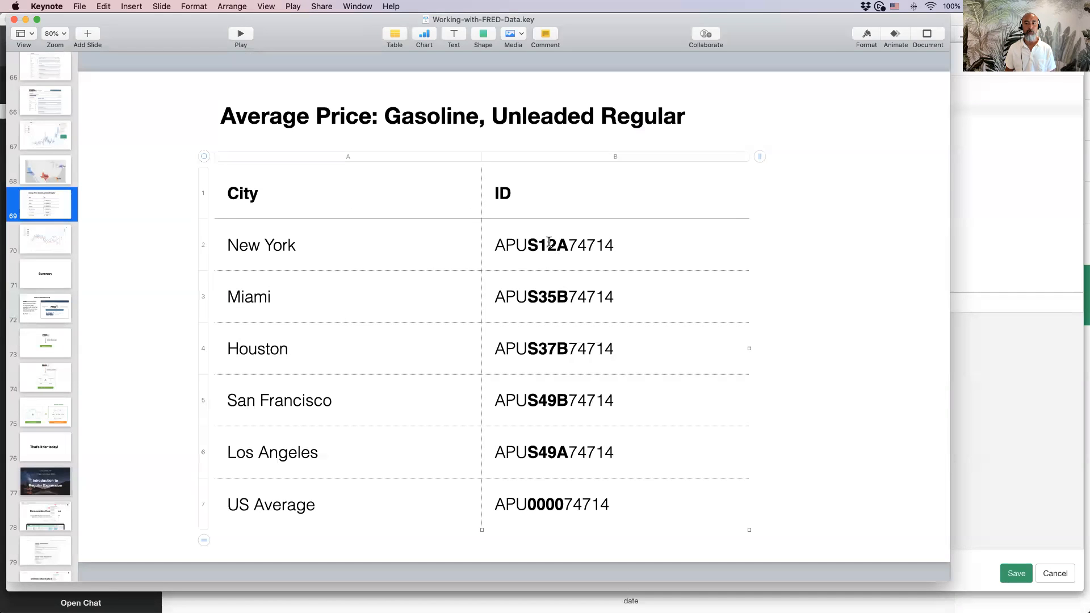
pyautogui.doubleClick(549, 244)
pyautogui.press('super+c')
pyautogui.press('super+Tab')
pyautogui.press('super+v')
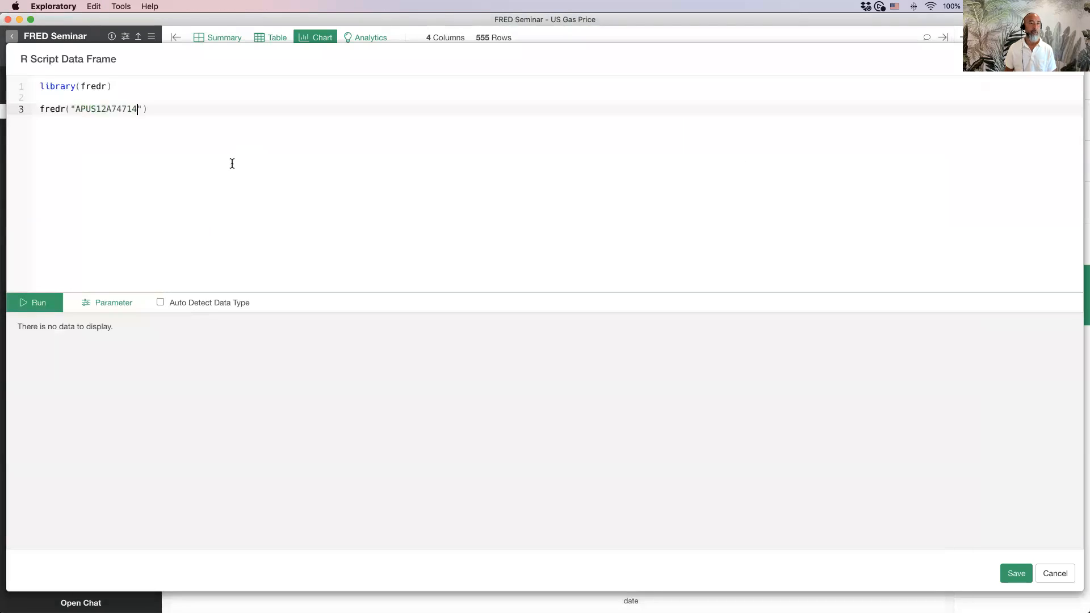
pyautogui.click(56, 308)
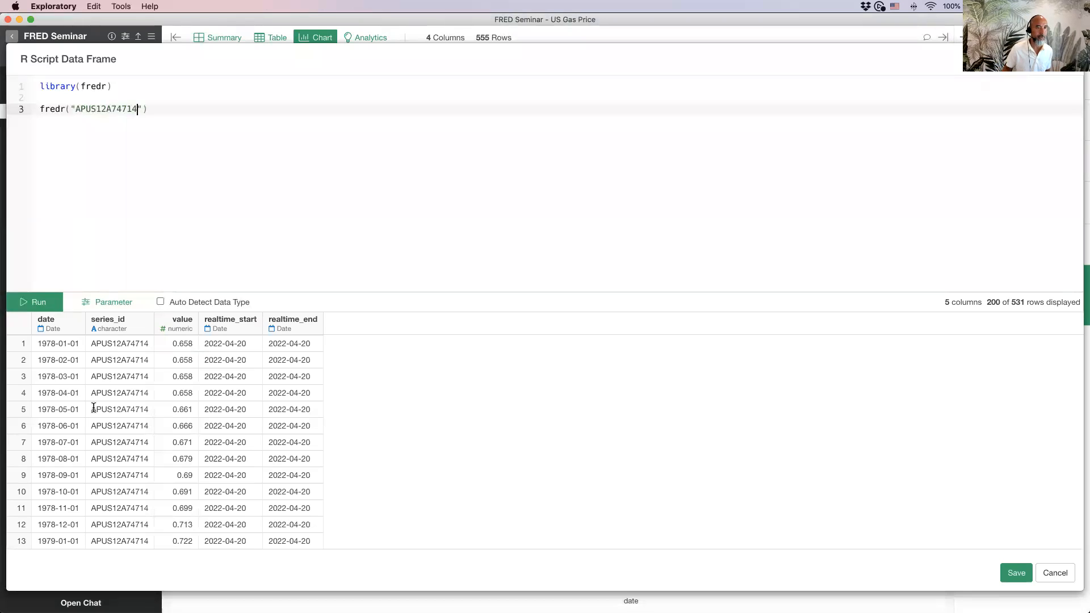
# Step: Insert two blank lines above the fredr call in the script
pyautogui.click(222, 97)
pyautogui.press('Return')
pyautogui.press('Up')
pyautogui.press('Return')
# Step: Copy the fredr_set_key line with the FRED API key from the Atom notes onto line 3
pyautogui.press('super+Tab')
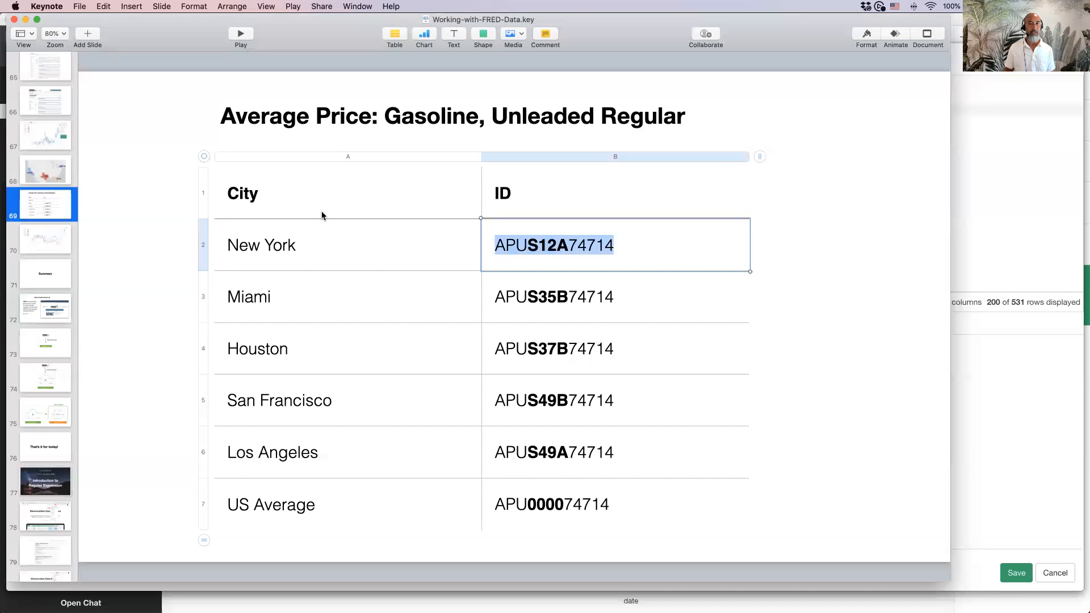
pyautogui.press('super+Tab')
pyautogui.press('super+Tab')
pyautogui.press('super+Tab')
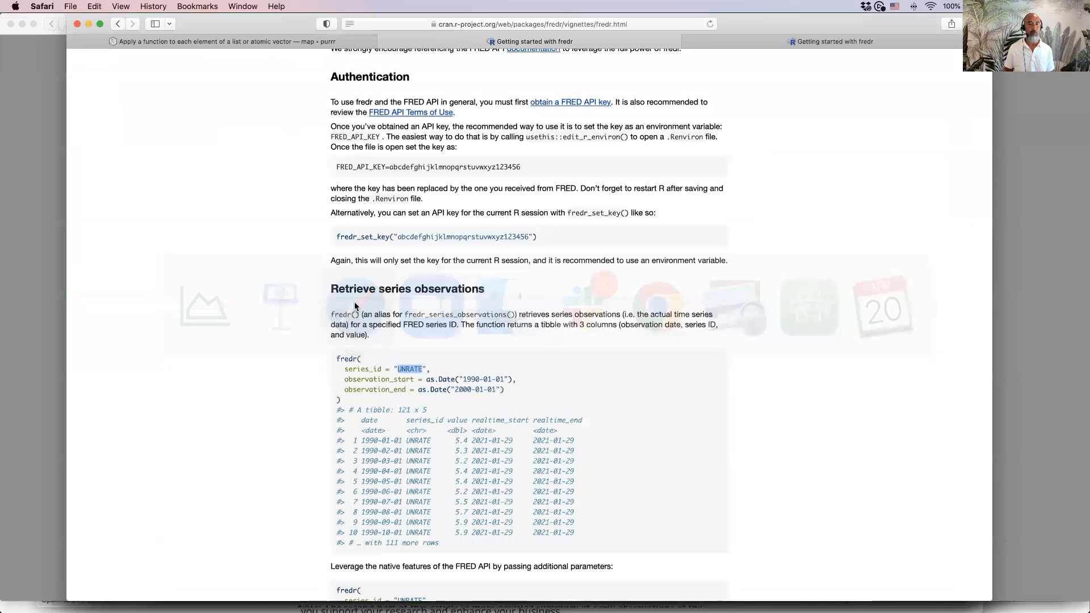
pyautogui.moveTo(337, 165); pyautogui.dragTo(354, 164)
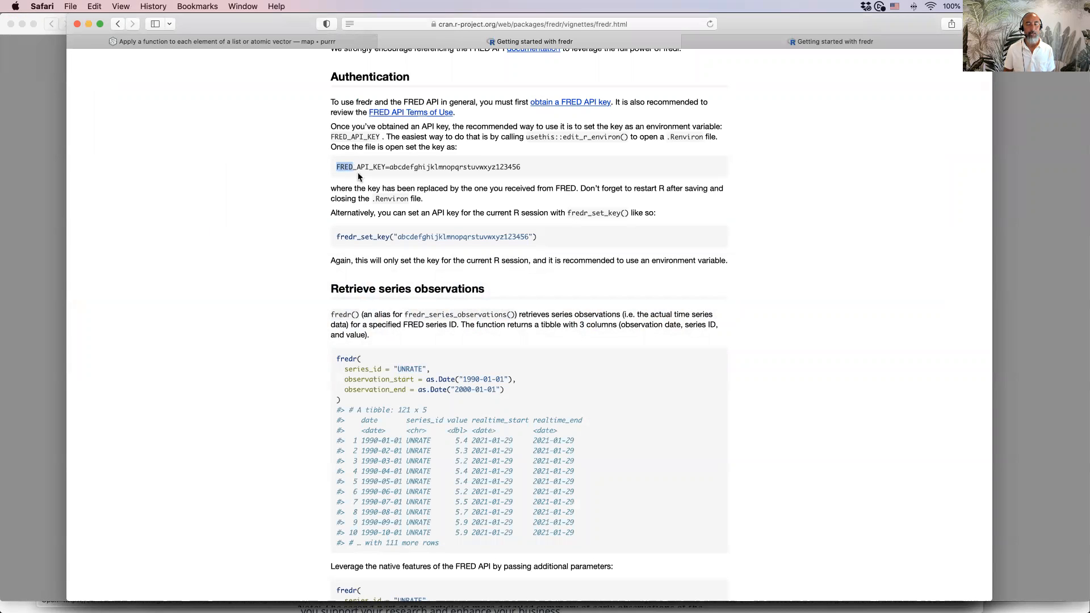
pyautogui.press('super+Tab')
pyautogui.click(777, 310)
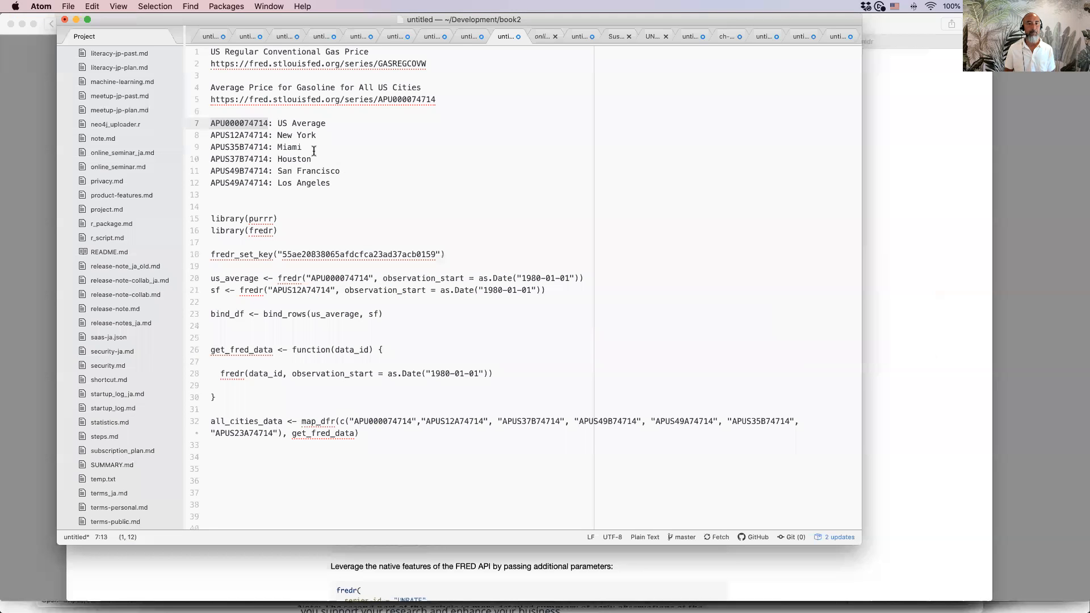
pyautogui.click(460, 254)
pyautogui.press('super+shift+Left')
pyautogui.press('super+Tab')
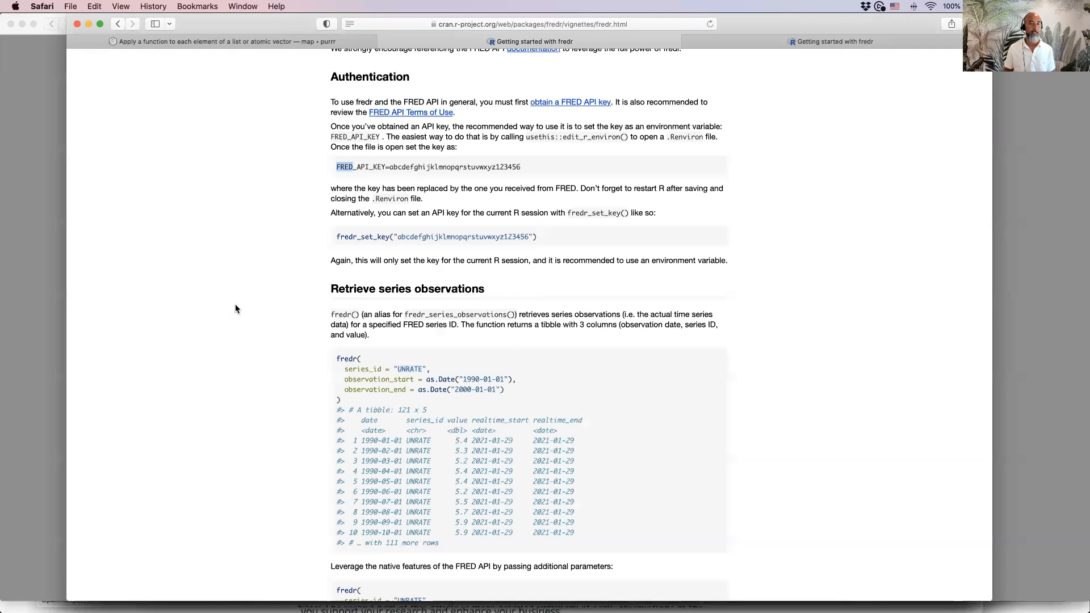
pyautogui.press('super+Tab')
pyautogui.click(330, 319)
pyautogui.press('super+v')
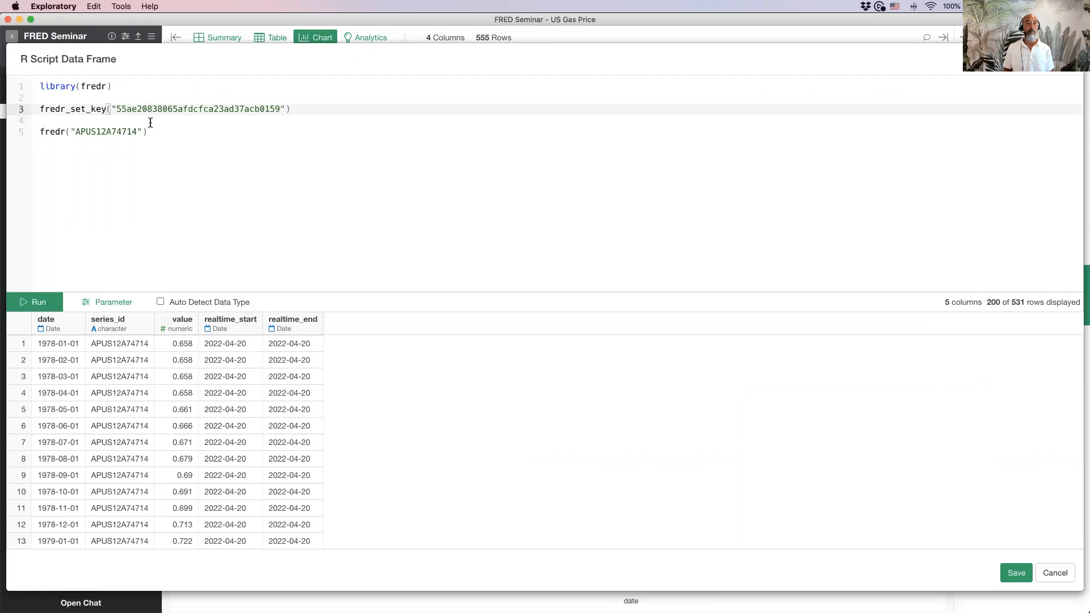
# Step: Add blank lines below the fredr("APUS12A74714") call and bring Safari's fredr guide back up
pyautogui.press('super+shift+Left')
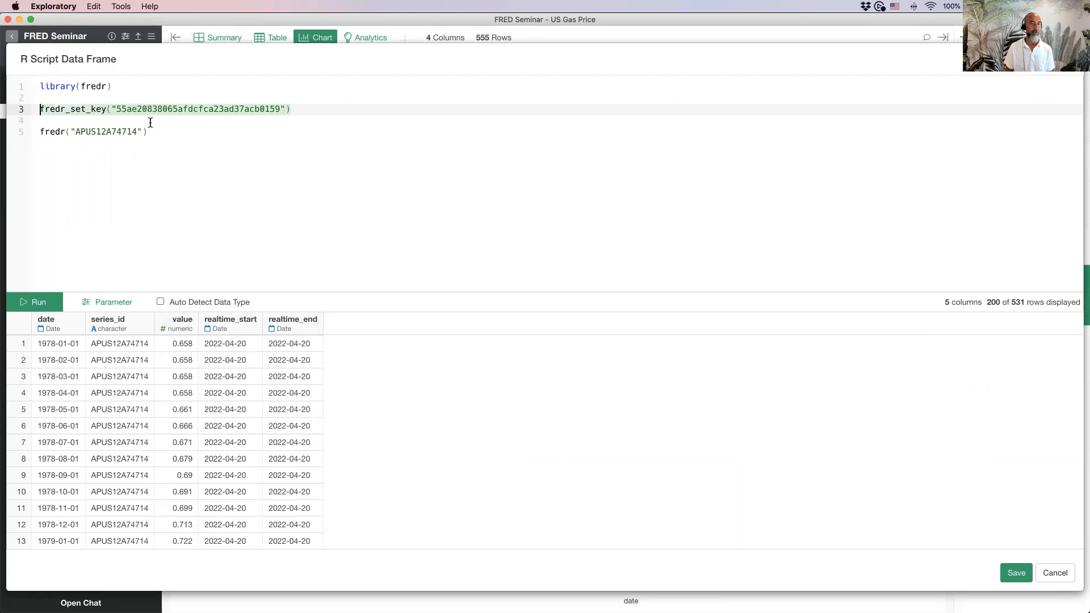
pyautogui.click(150, 122)
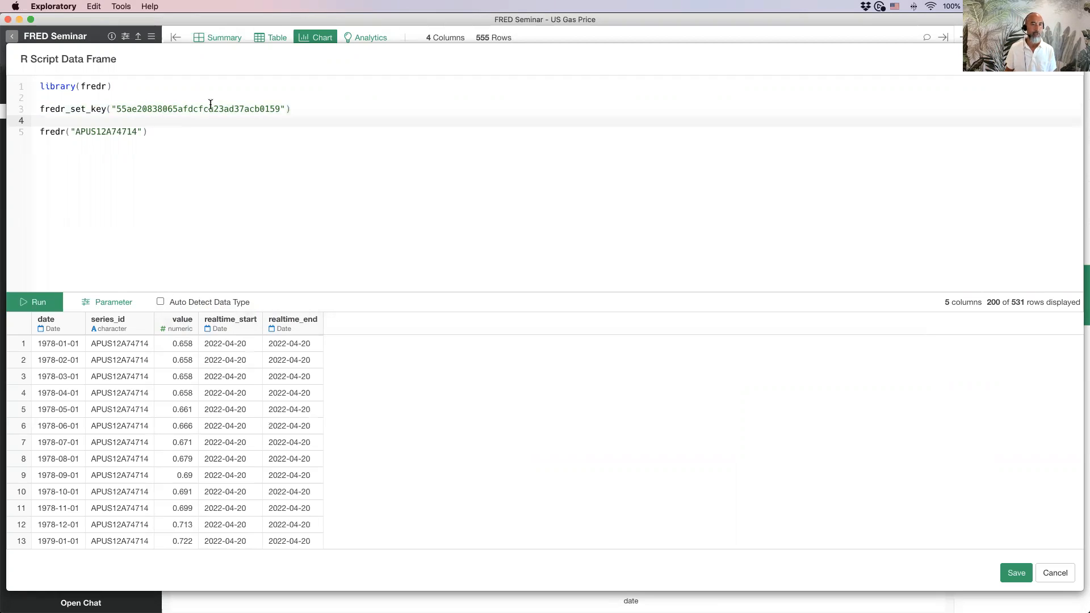
pyautogui.click(175, 137)
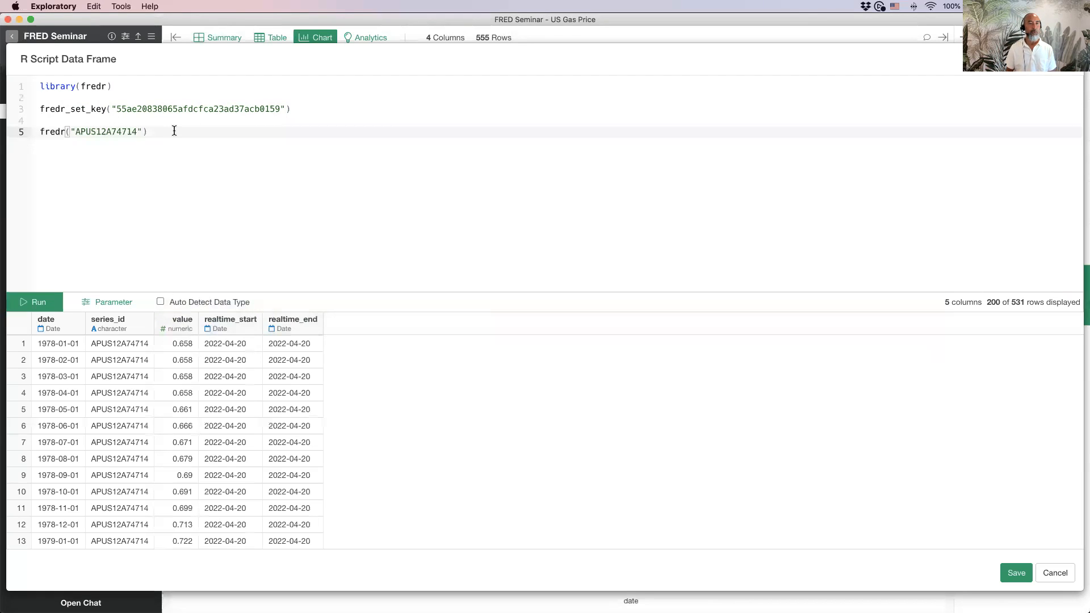
pyautogui.press('Return')
pyautogui.press('Return')
pyautogui.press('super+Tab')
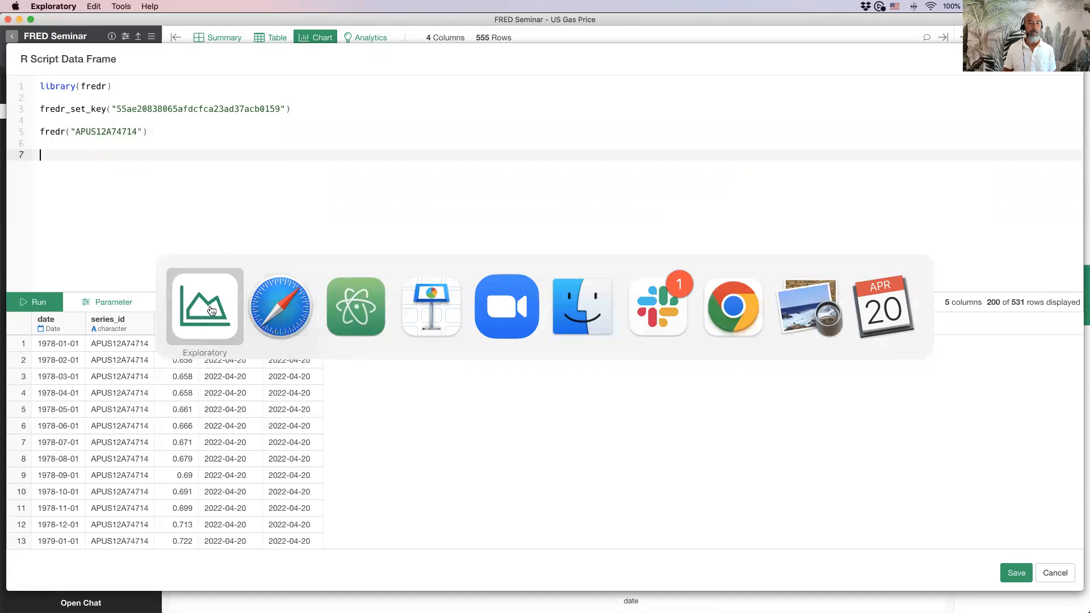
pyautogui.click(288, 315)
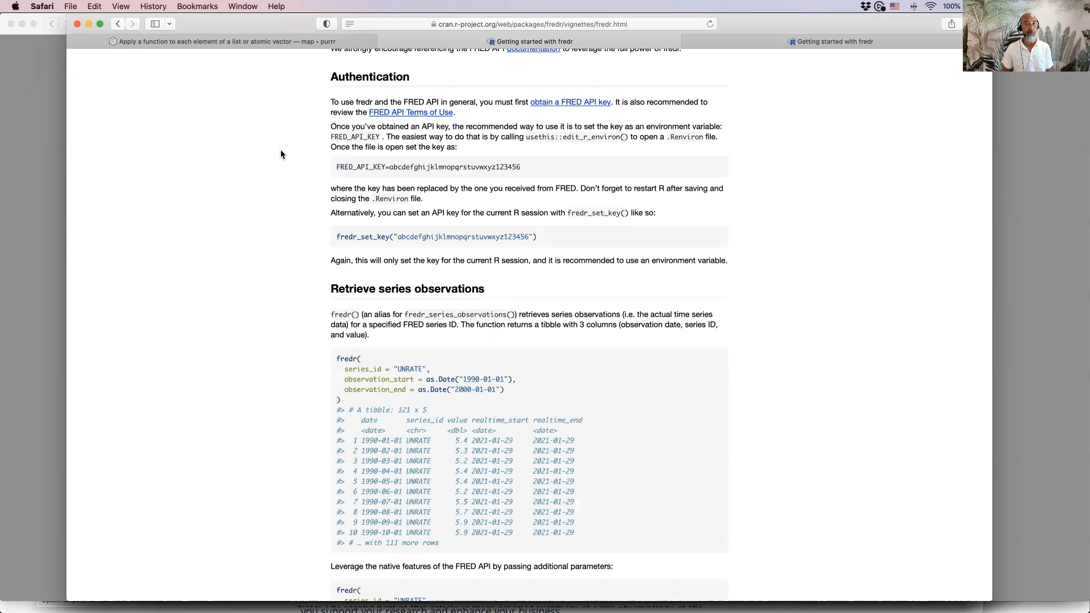
# Step: Open the purrr map() reference page and scroll to its map_dfr description
pyautogui.click(280, 40)
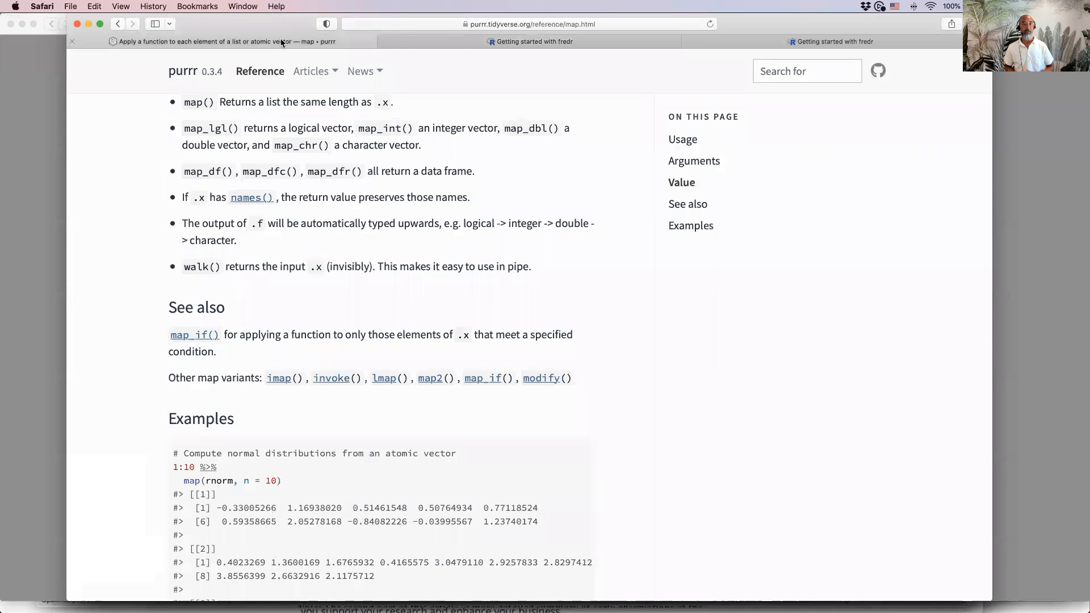
pyautogui.scroll(10, 117, 196)
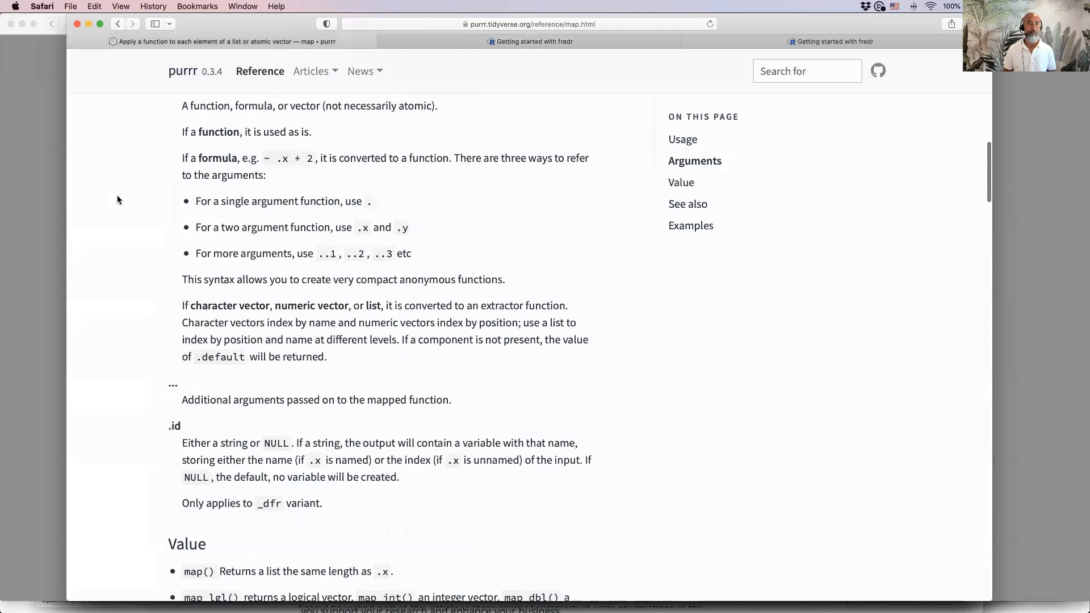
pyautogui.scroll(10, 117, 196)
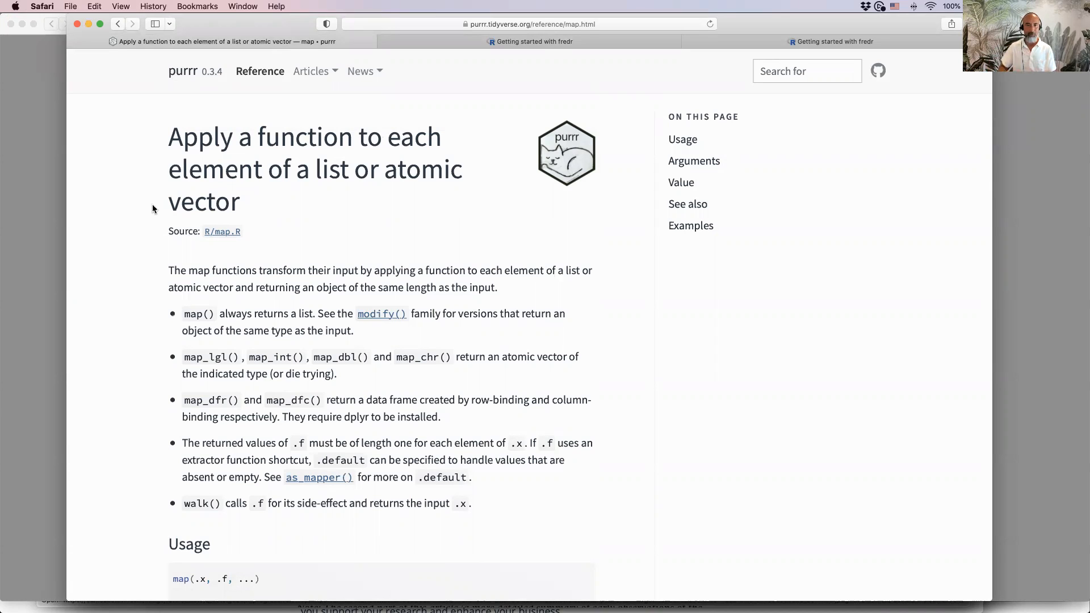
pyautogui.scroll(-5, 128, 305)
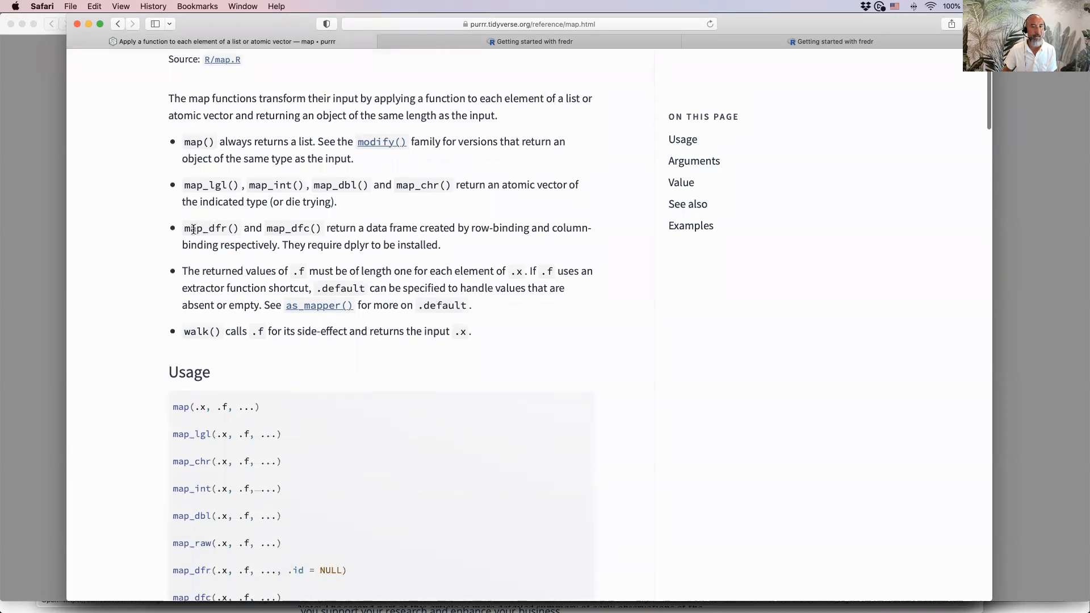
# Step: Select map_dfr in the reference text, then return to Exploratory's R script
pyautogui.moveTo(184, 228); pyautogui.dragTo(308, 229)
pyautogui.click(267, 229)
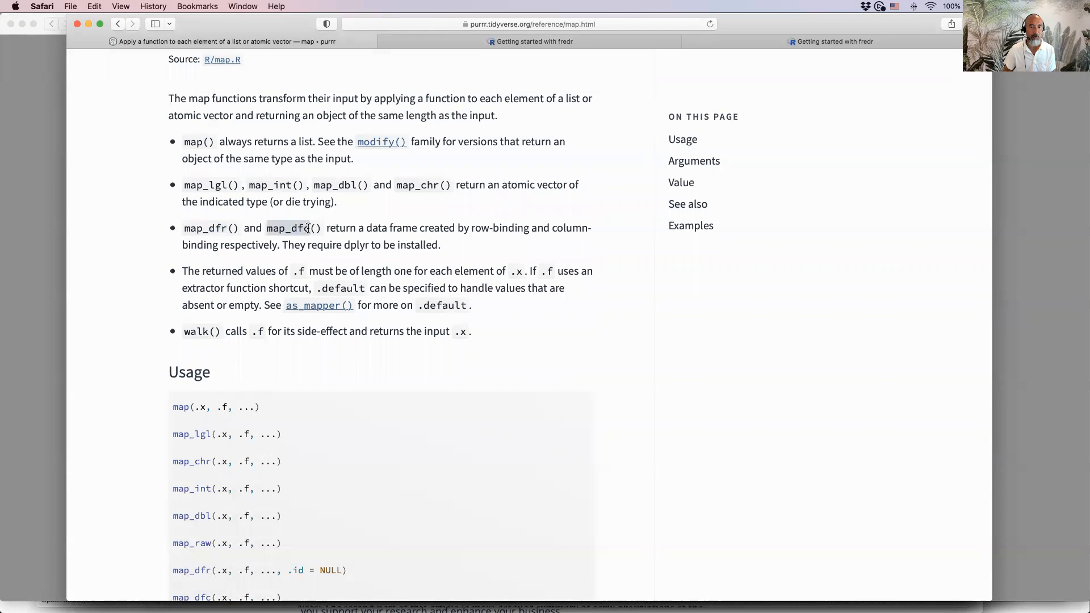
pyautogui.click(225, 230)
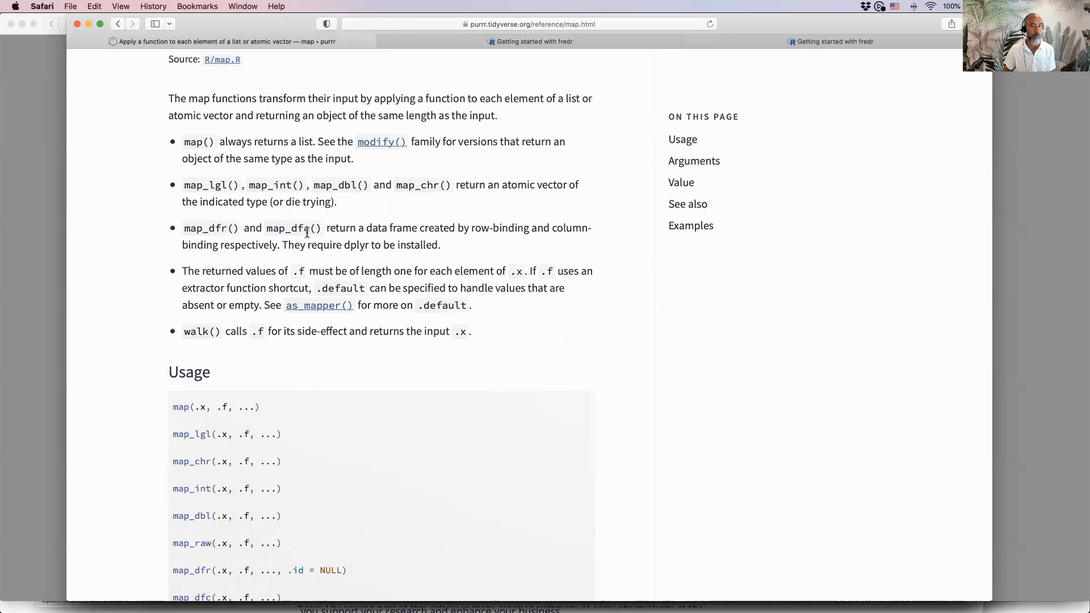
pyautogui.moveTo(185, 228); pyautogui.dragTo(310, 228)
pyautogui.tripleClick(207, 229)
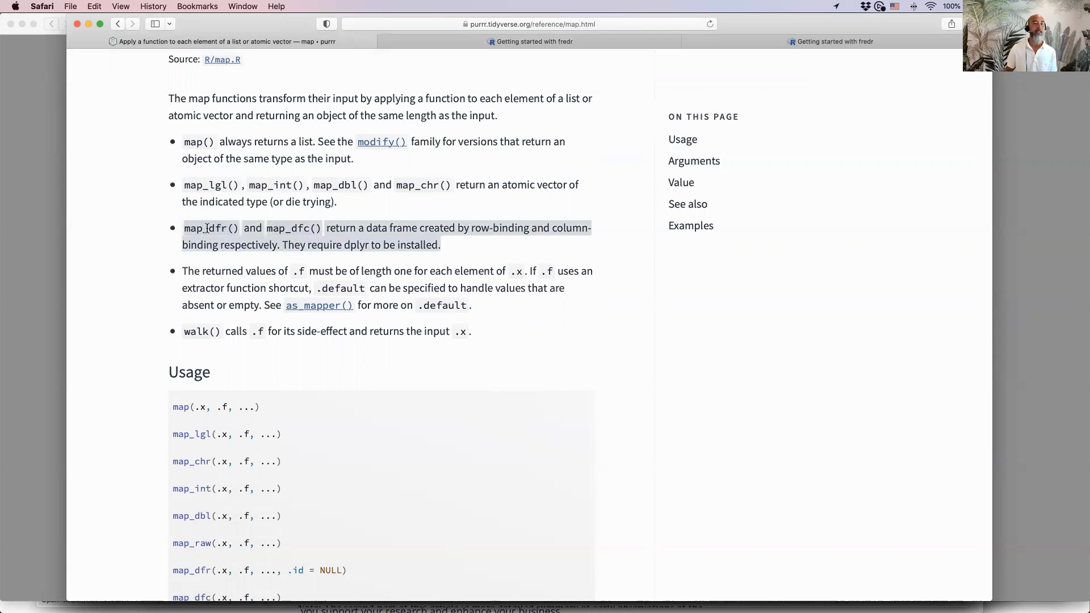
pyautogui.tripleClick(207, 228)
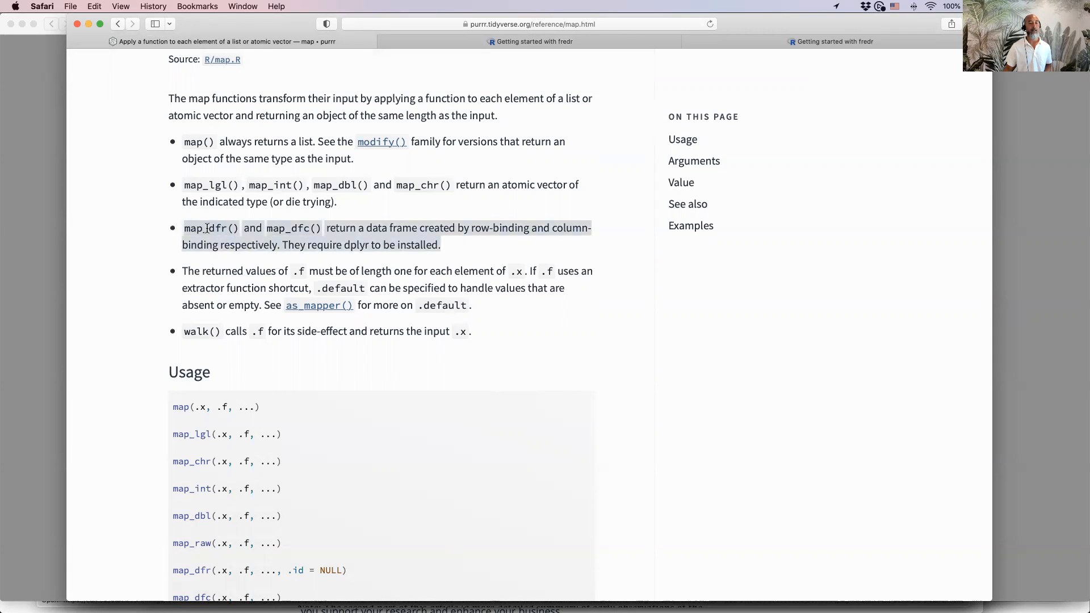
pyautogui.doubleClick(207, 228)
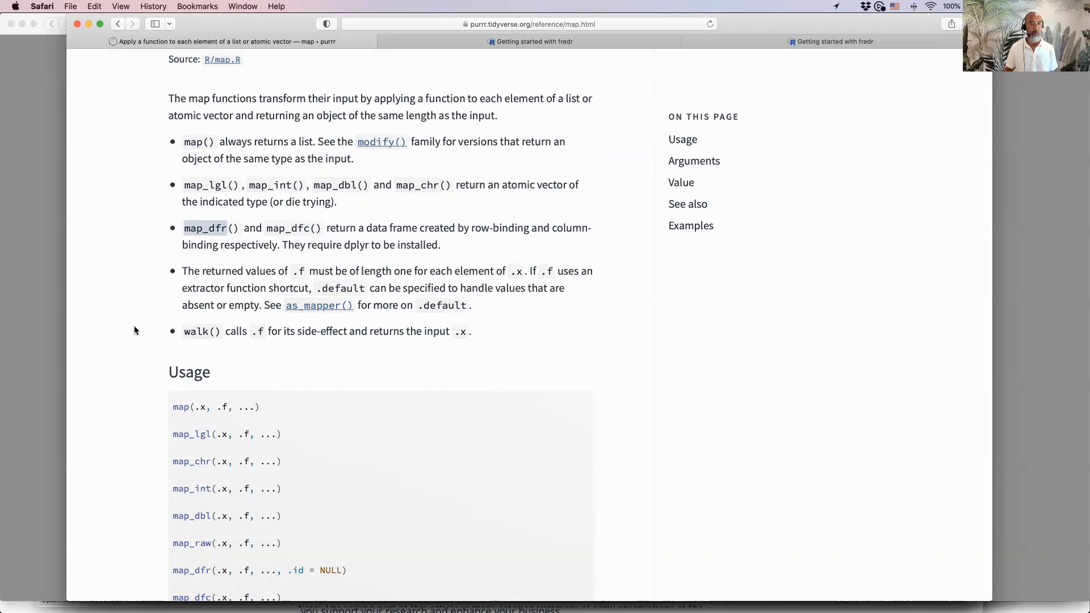
pyautogui.press('super+Tab')
pyautogui.click(271, 297)
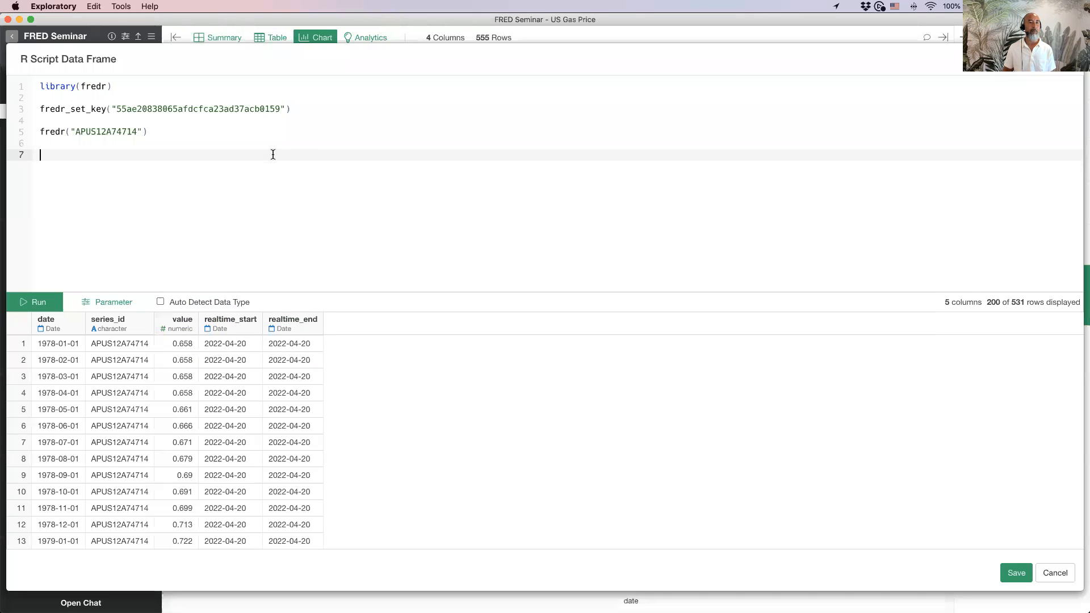
# Step: Type map_dfr( on line 7 and cut the APUS12A74714 ID out of fredr() on line 5
pyautogui.write('map')
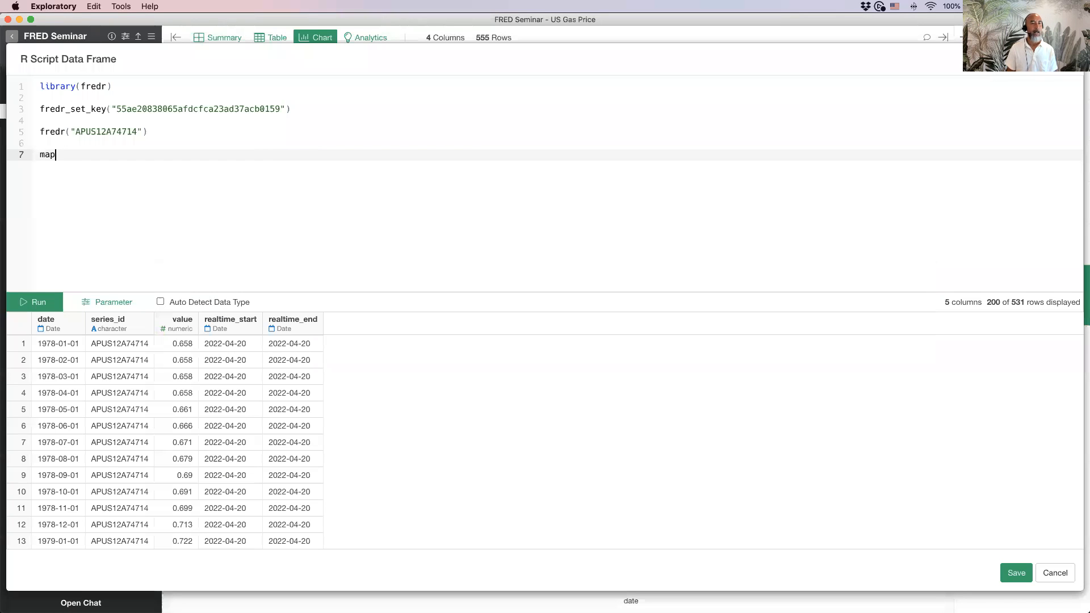
pyautogui.write('_dfr(')
pyautogui.press('Up')
pyautogui.press('Up')
pyautogui.press('Left')
pyautogui.press('Left')
pyautogui.press('shift+super+Left')
pyautogui.hotkey('shift', 'Right')
pyautogui.hotkey('shift', 'Right')
pyautogui.hotkey('shift', 'Right')
pyautogui.hotkey('shift', 'Right')
pyautogui.hotkey('shift', 'Right')
pyautogui.hotkey('shift', 'Right')
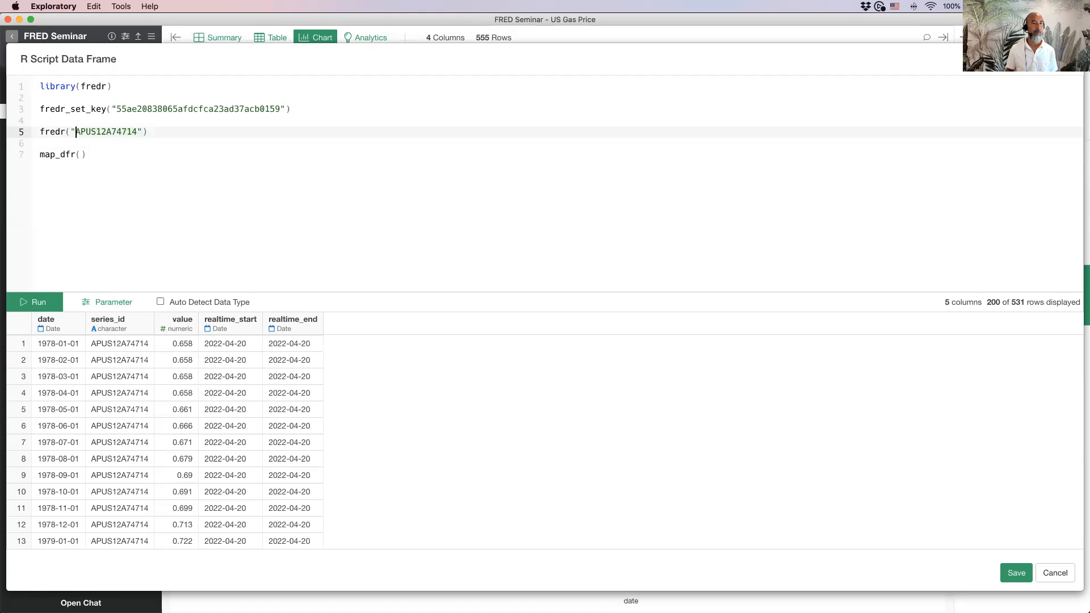
pyautogui.press('shift+super+Right')
pyautogui.hotkey('shift', 'Left')
pyautogui.press('super+x')
# Step: Wrap the pasted ID in c() inside map_dfr, followed by a comma for more IDs
pyautogui.press('Up')
pyautogui.click(255, 152)
pyautogui.press('Left')
pyautogui.press('super+v')
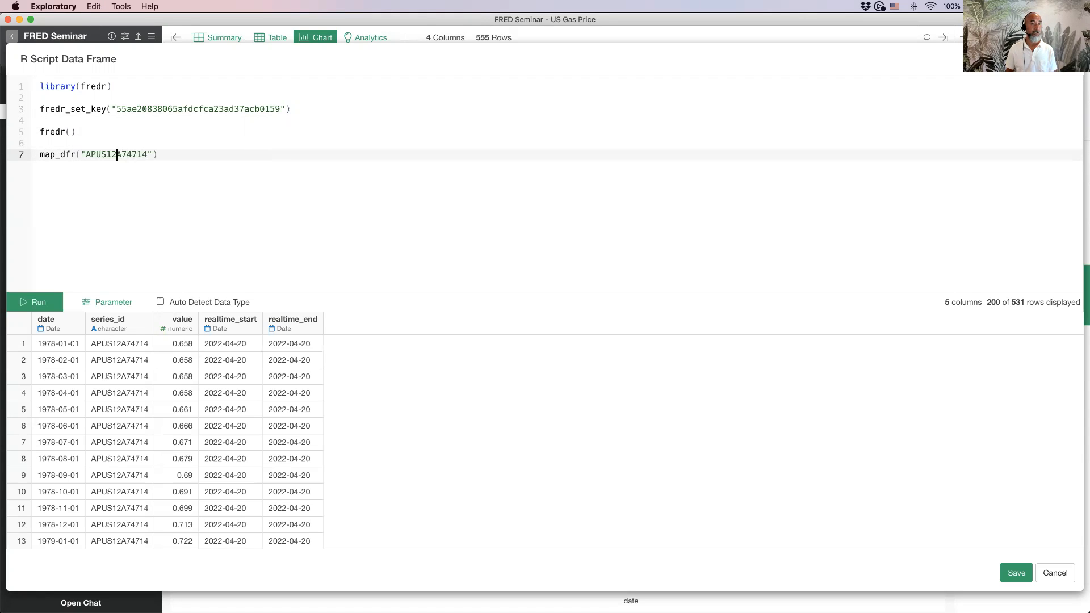
pyautogui.press('Left')
pyautogui.press('Left')
pyautogui.write('c(')
pyautogui.press('super+Right')
pyautogui.press('Left')
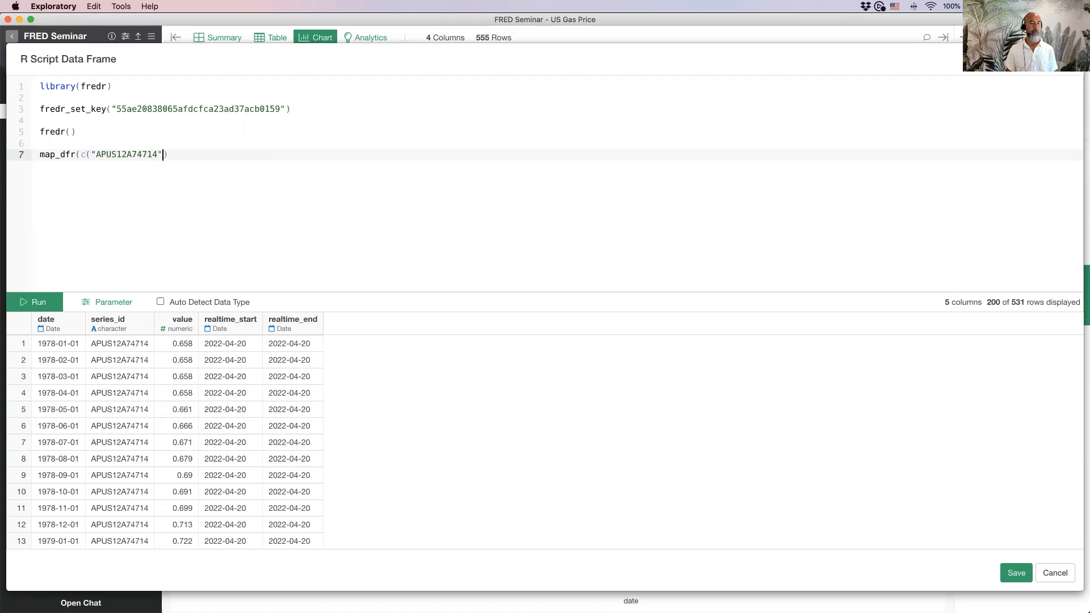
pyautogui.write(',')
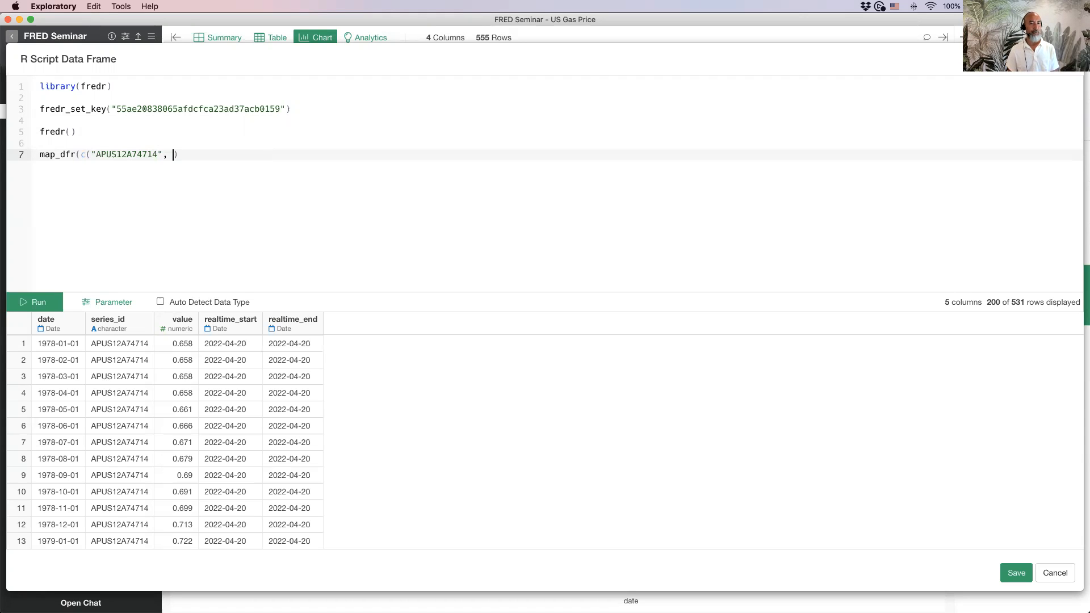
# Step: Add the Miami and Houston series IDs from the Keynote table to the vector
pyautogui.press('super+Tab')
pyautogui.press('super+Tab')
pyautogui.press('super+Tab')
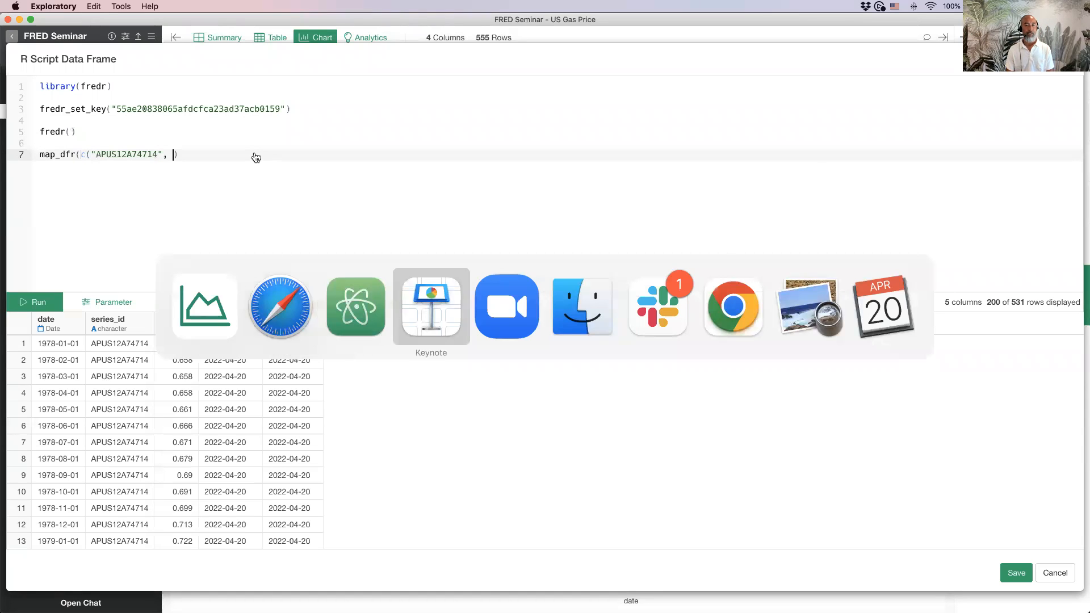
pyautogui.click(546, 305)
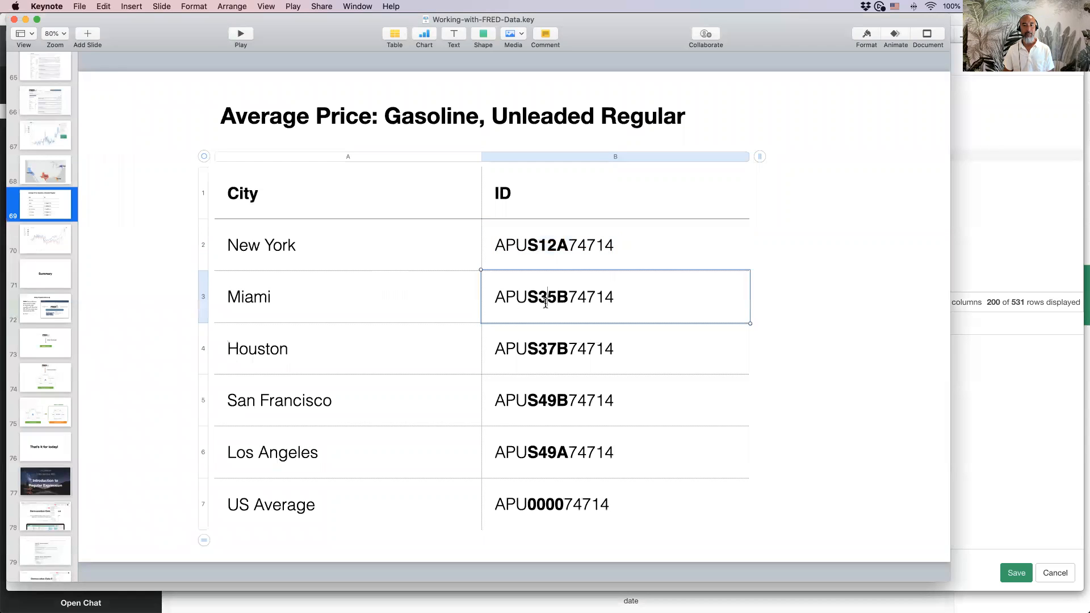
pyautogui.doubleClick(547, 305)
pyautogui.press('super+c')
pyautogui.press('super+Tab')
pyautogui.write('"')
pyautogui.press('super+v')
pyautogui.write(',')
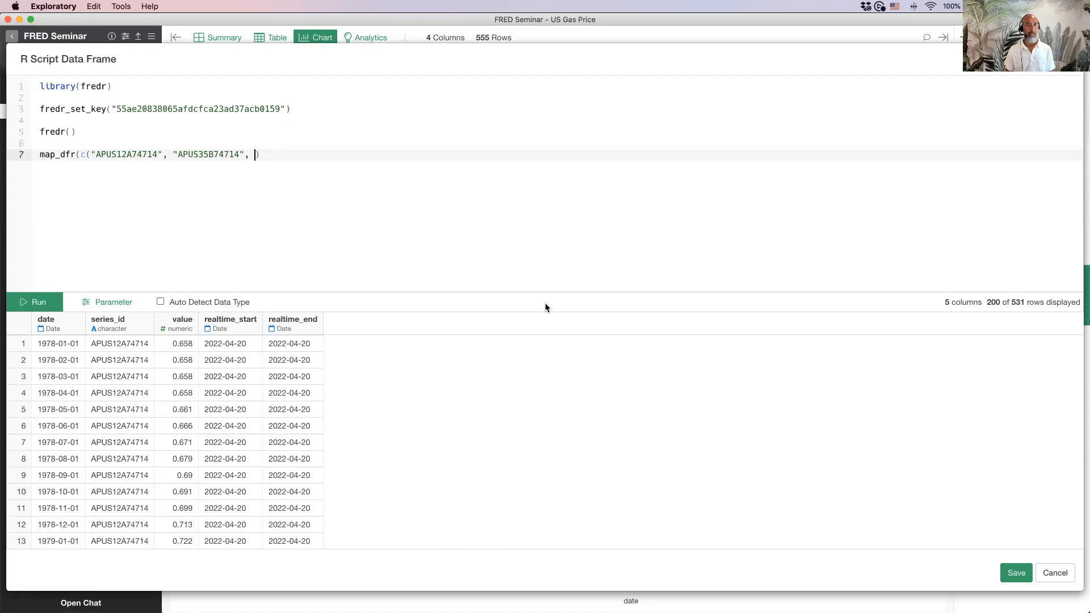
pyautogui.press('super+Tab')
pyautogui.click(570, 347)
pyautogui.doubleClick(571, 348)
pyautogui.press('super+c')
pyautogui.press('super+Tab')
pyautogui.write('"')
pyautogui.press('super+v')
pyautogui.write(',')
# Step: Add the San Francisco, Los Angeles and US Average (APU000074714) IDs and close the vector
pyautogui.press('super+Tab')
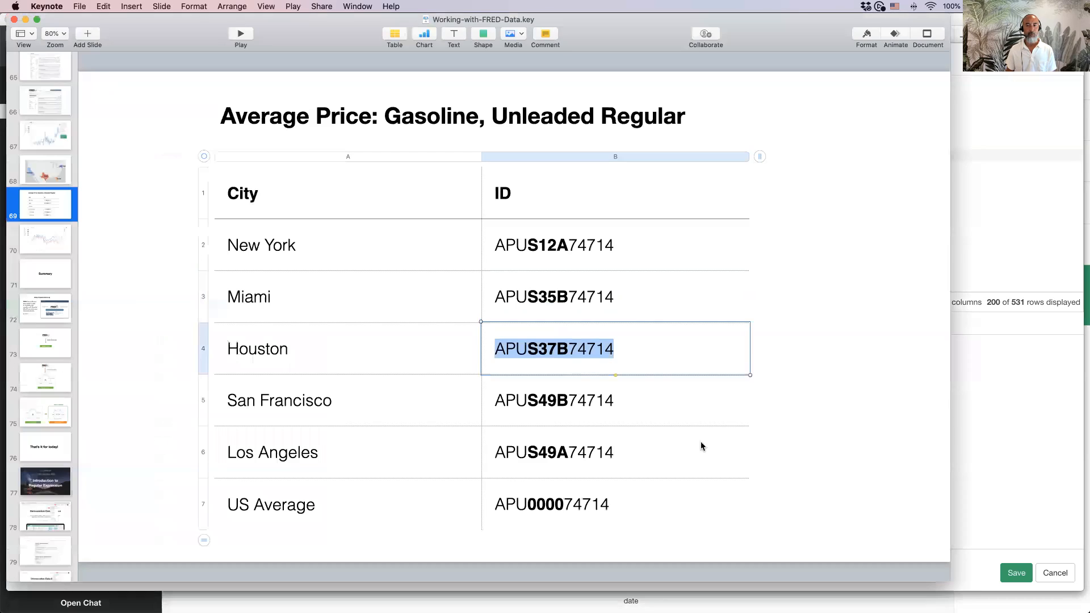
pyautogui.doubleClick(549, 405)
pyautogui.press('super+c')
pyautogui.press('super+Tab')
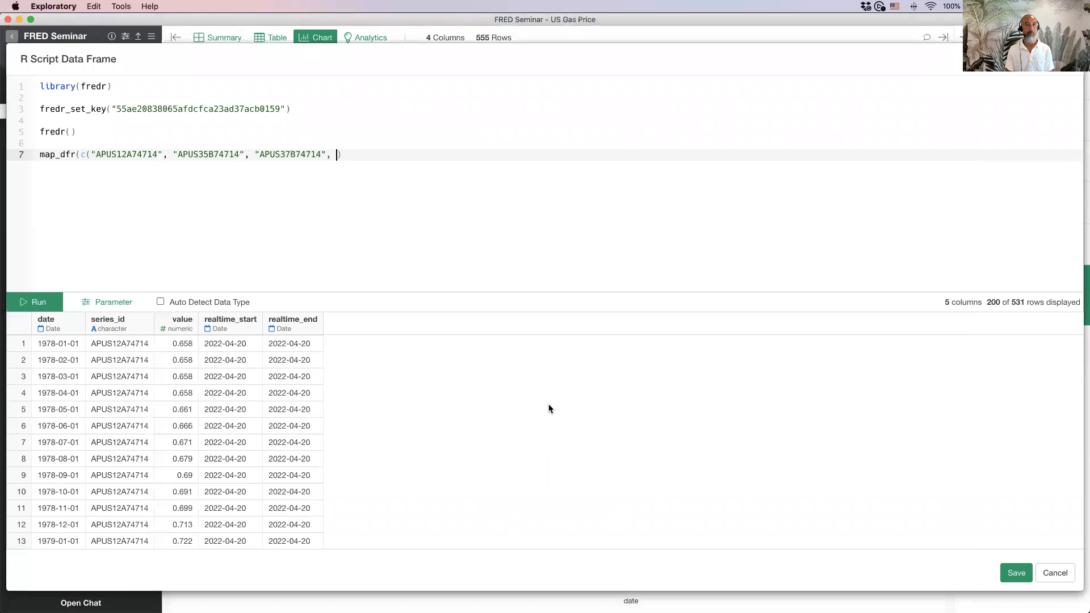
pyautogui.write('"')
pyautogui.press('super+v')
pyautogui.press('Right')
pyautogui.write(',')
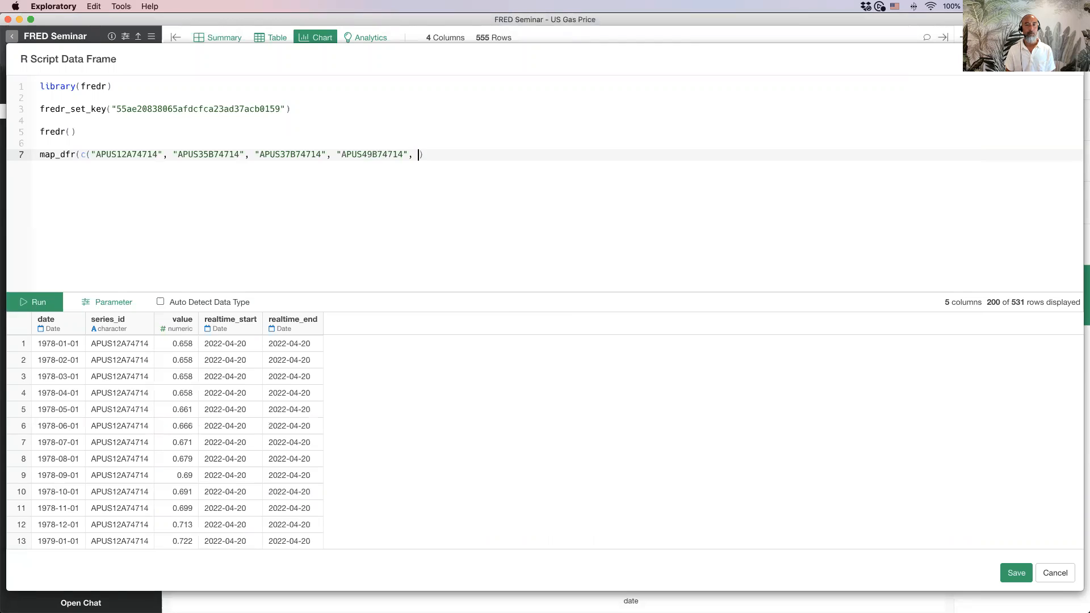
pyautogui.press('super+Tab')
pyautogui.click(545, 452)
pyautogui.doubleClick(544, 448)
pyautogui.press('super+c')
pyautogui.press('super+Tab')
pyautogui.write('"')
pyautogui.press('super+v')
pyautogui.press('Right')
pyautogui.write(',')
pyautogui.press('super+Tab')
pyautogui.click(549, 508)
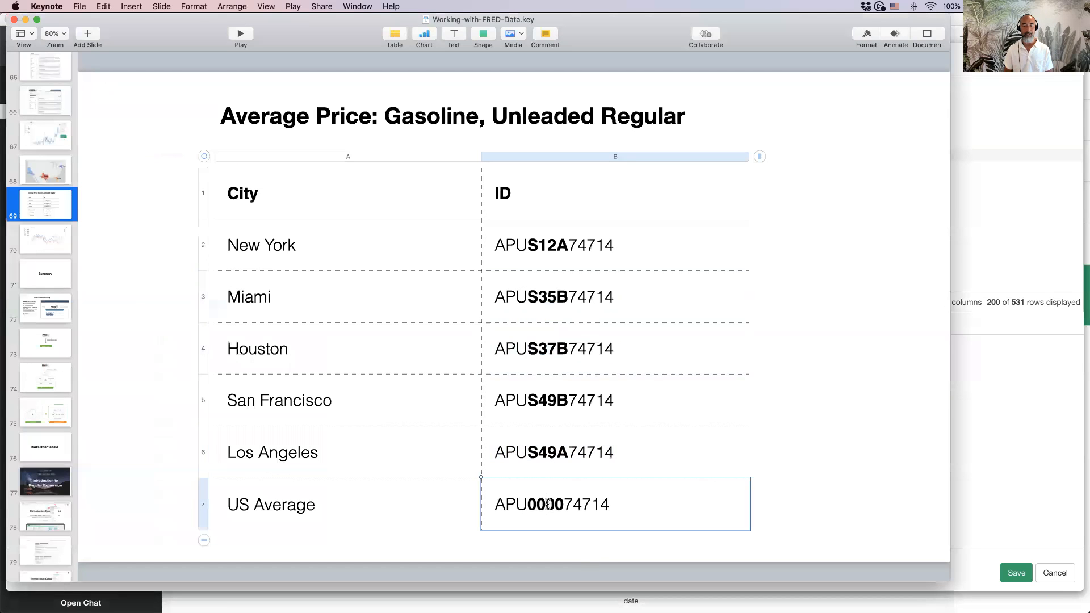
pyautogui.doubleClick(549, 508)
pyautogui.press('super+c')
pyautogui.press('super+Tab')
pyautogui.write('"')
pyautogui.press('super+v')
pyautogui.write(')')
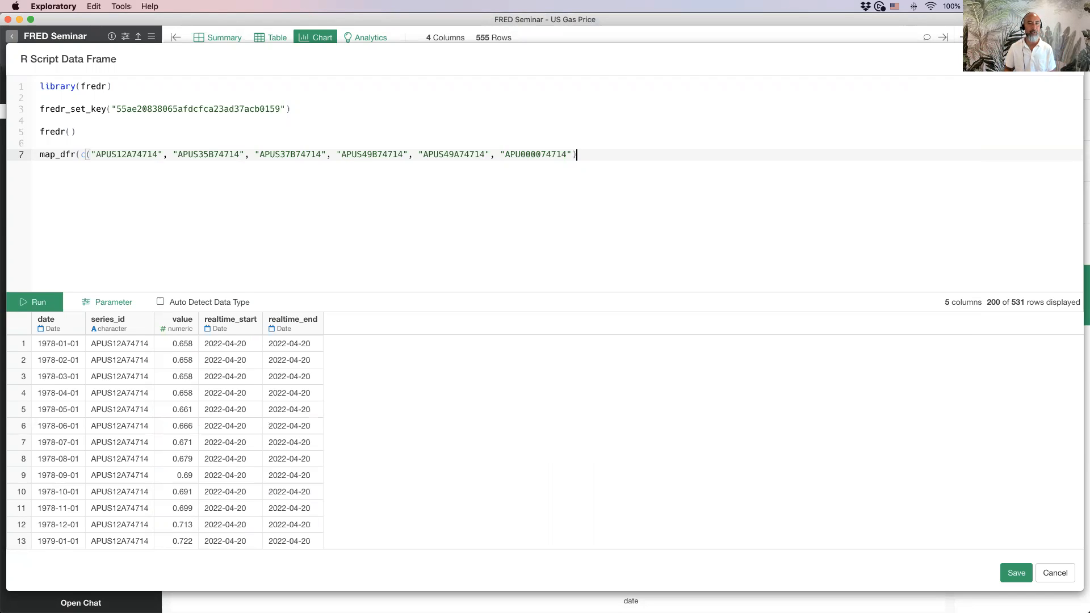
# Step: Cut fredr() from line 5 and pass fredr to map_dfr after the six-ID vector, closing the call
pyautogui.write(',')
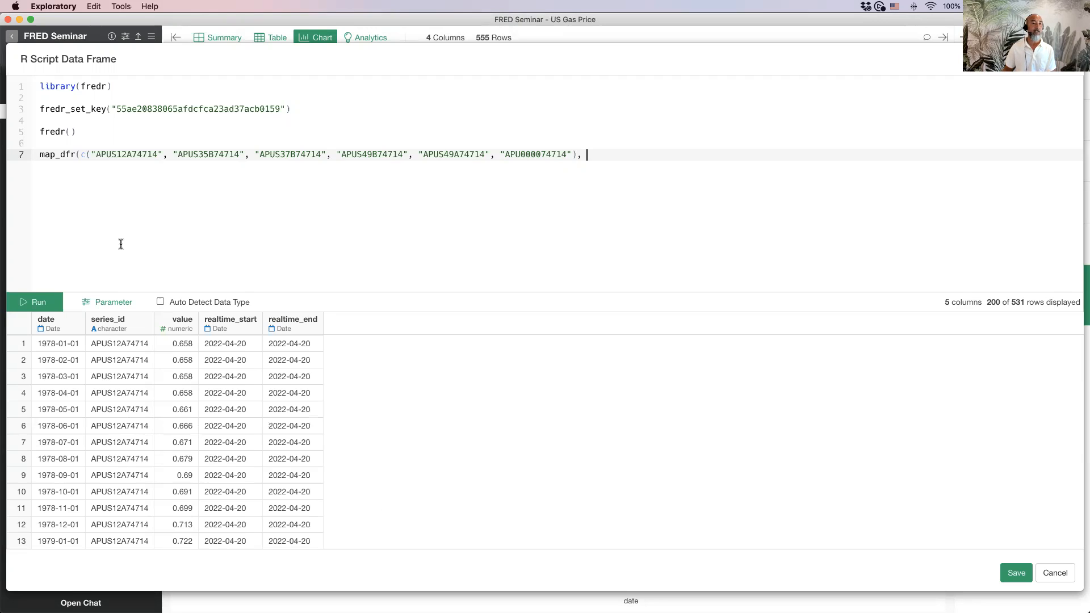
pyautogui.click(91, 129)
pyautogui.press('shift+super+Left')
pyautogui.press('super+x')
pyautogui.click(615, 155)
pyautogui.press('super+v')
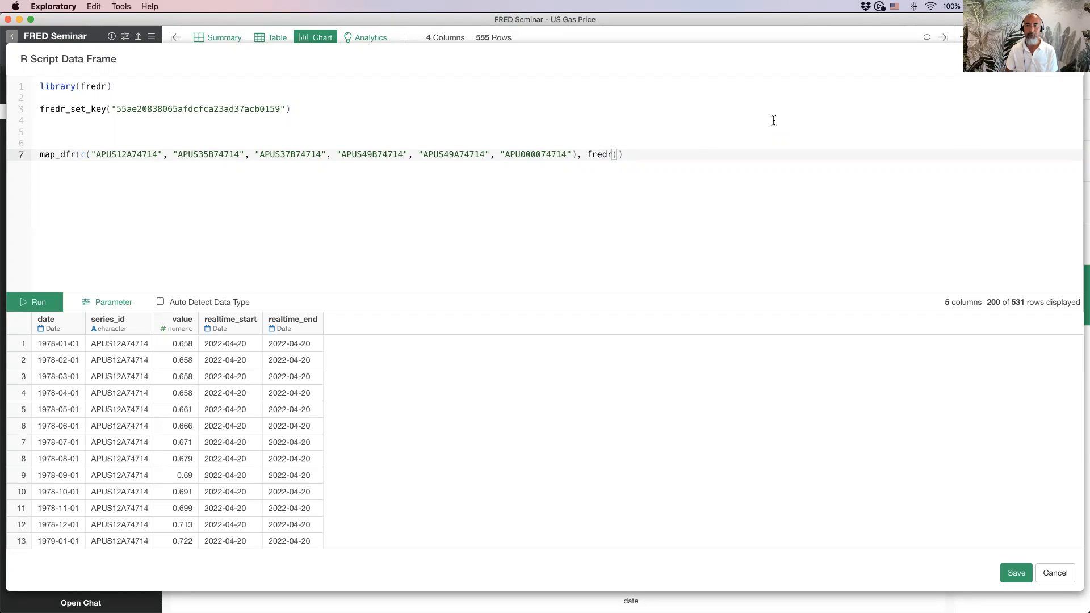
pyautogui.press('BackSpace')
pyautogui.press('BackSpace')
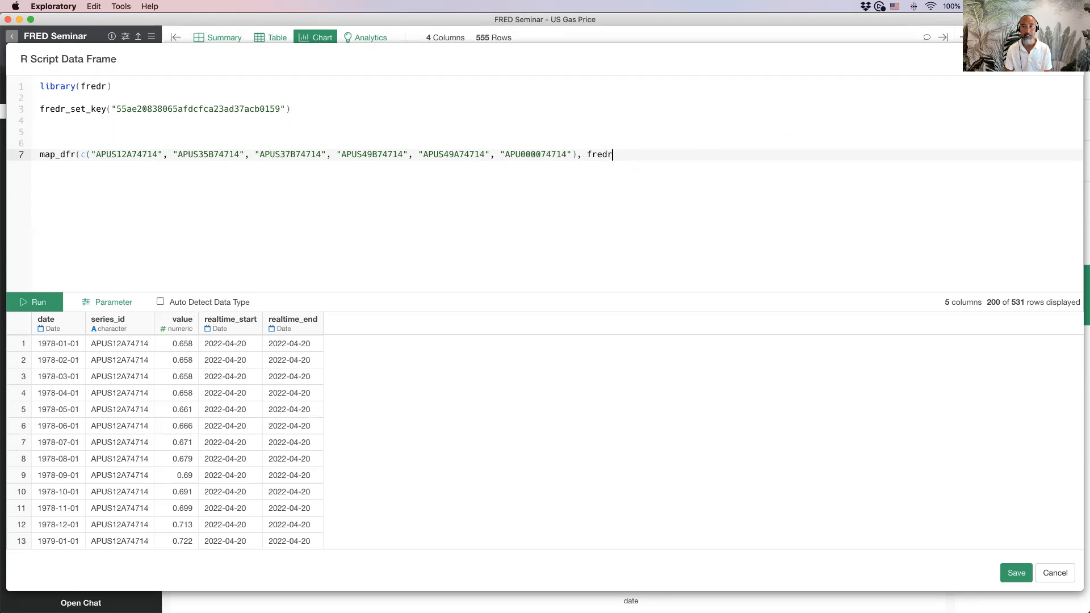
pyautogui.write(')')
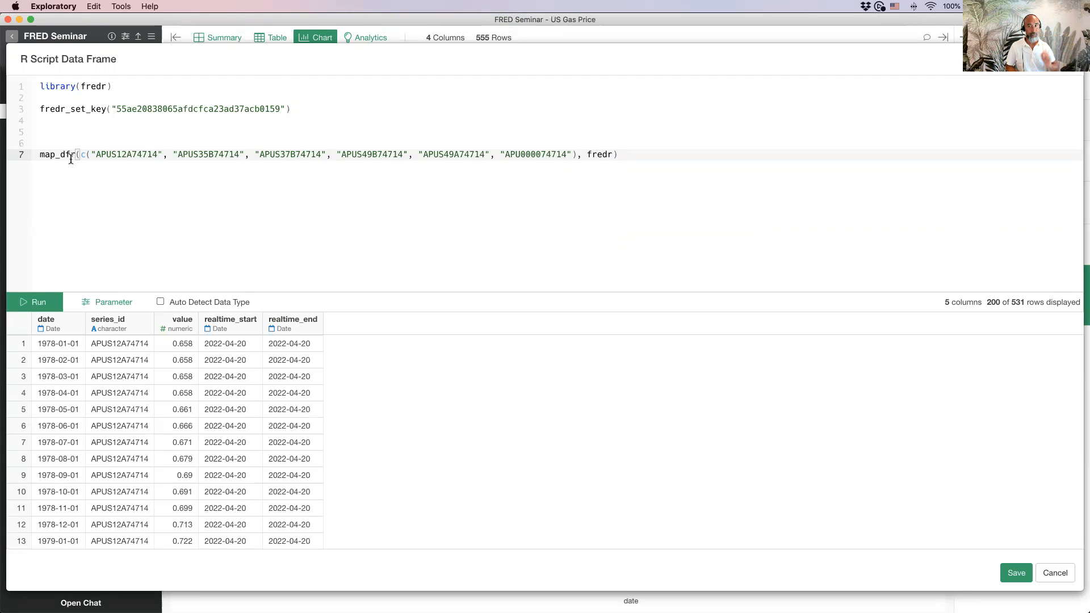
# Step: Delete the blank line in the R script and check the purrr map_dfr reference in Safari
pyautogui.click(91, 137)
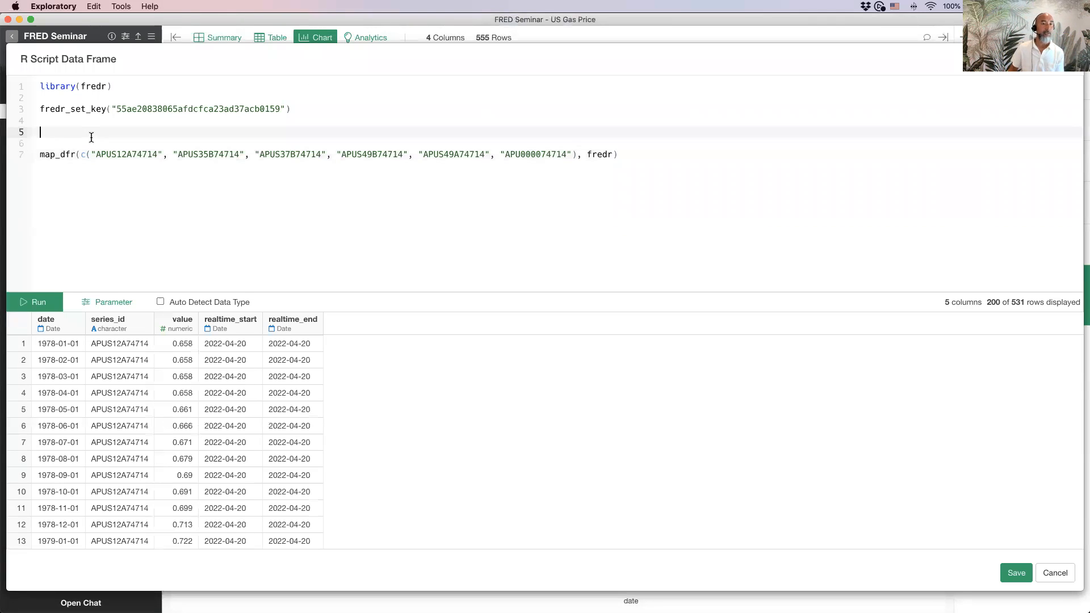
pyautogui.press('BackSpace')
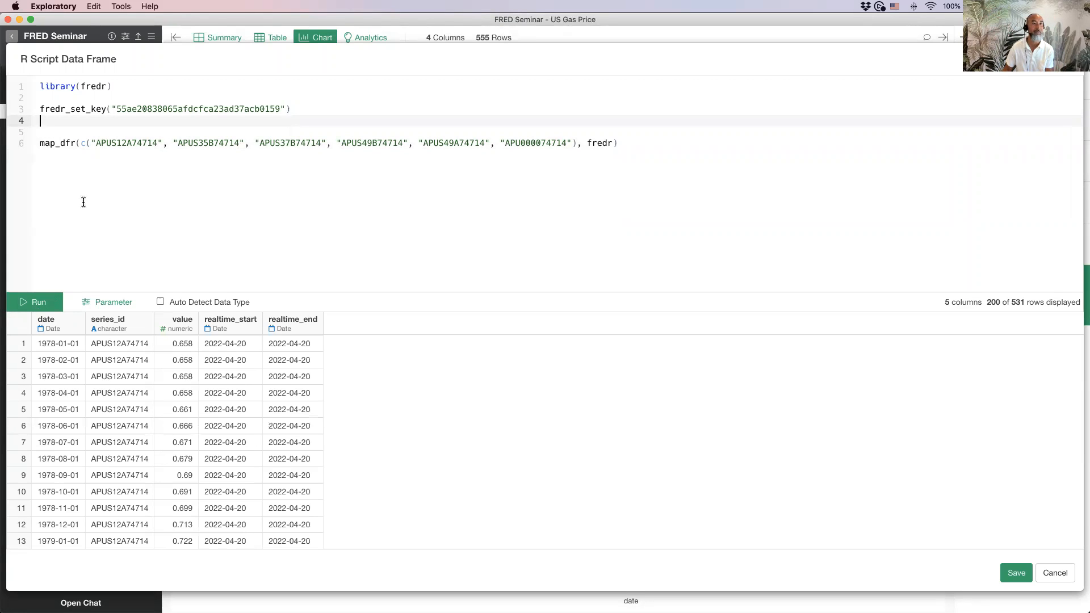
pyautogui.doubleClick(64, 142)
pyautogui.press('super+Tab')
pyautogui.press('super+Tab')
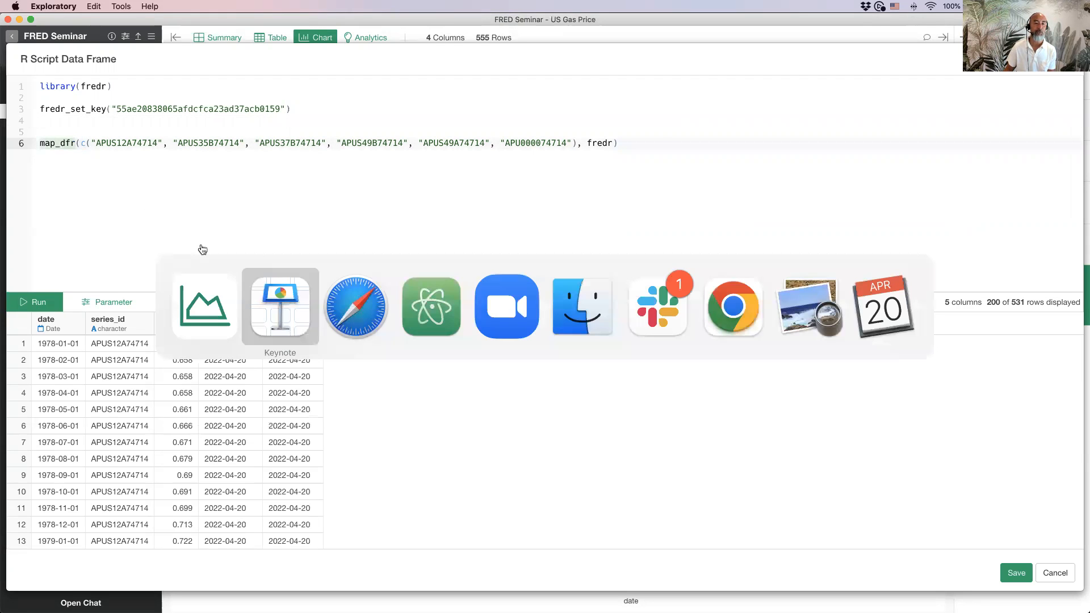
pyautogui.scroll(3, 276, 109)
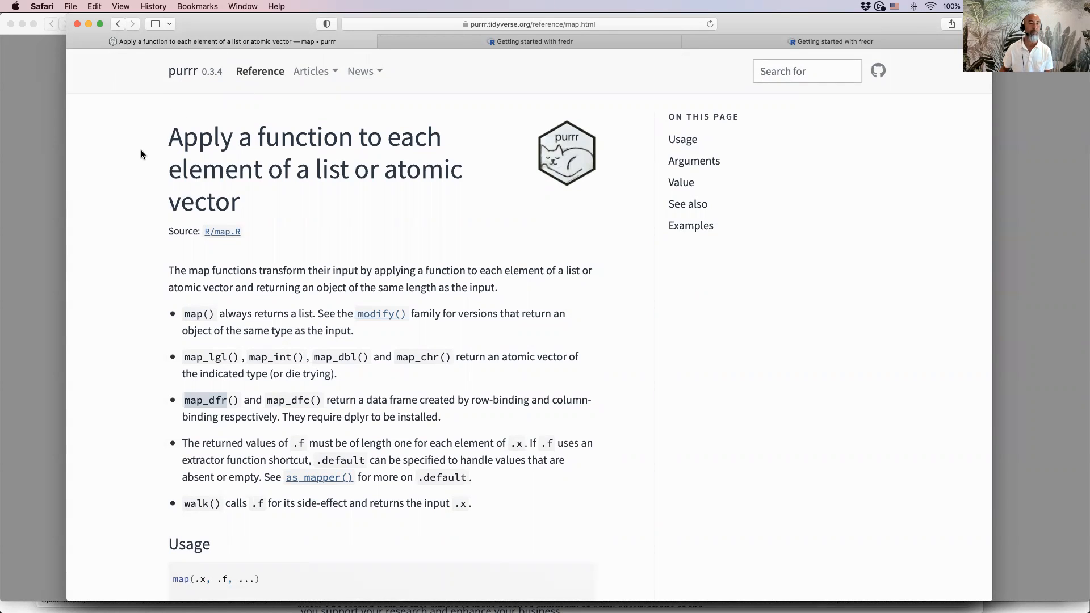
pyautogui.press('super+Tab')
# Step: Add library(purrr) below library(fredr) and rerun the script to get 3,210 rows
pyautogui.click(127, 84)
pyautogui.press('Return')
pyautogui.write('l')
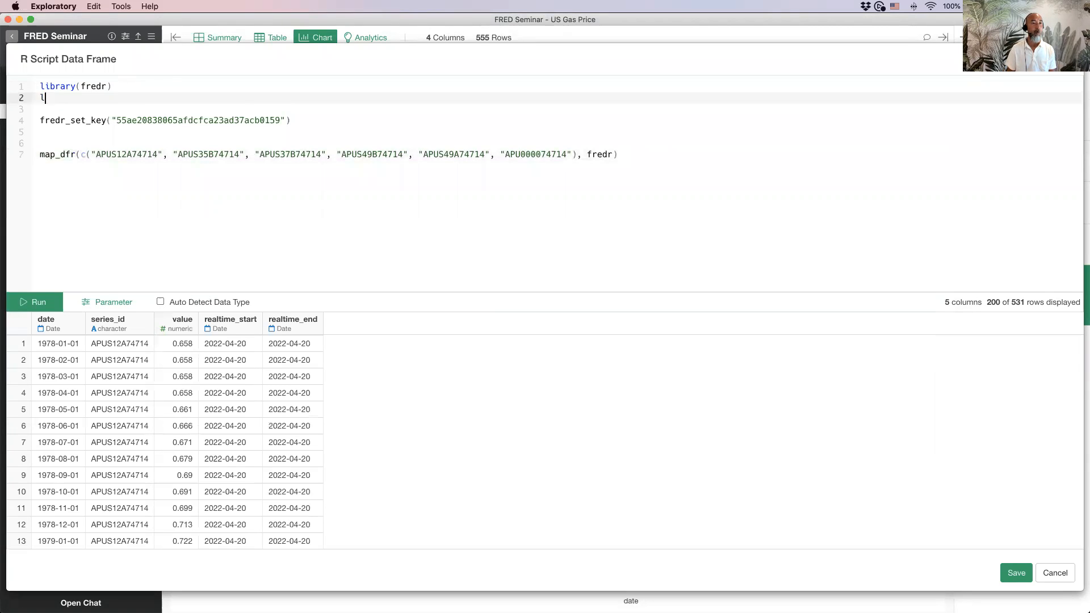
pyautogui.write('ibrary(purrr)')
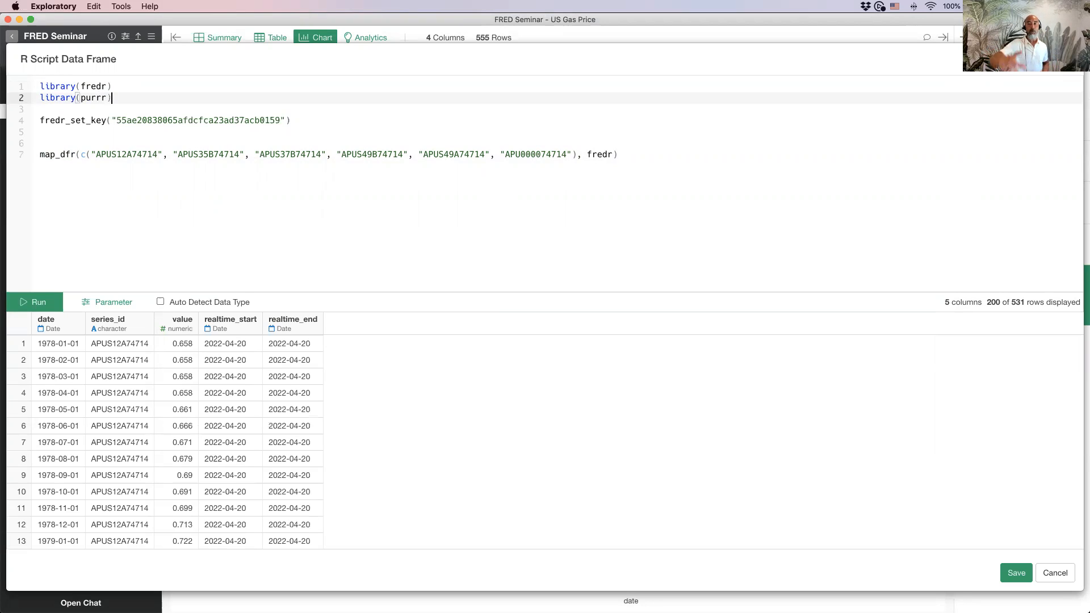
pyautogui.click(58, 173)
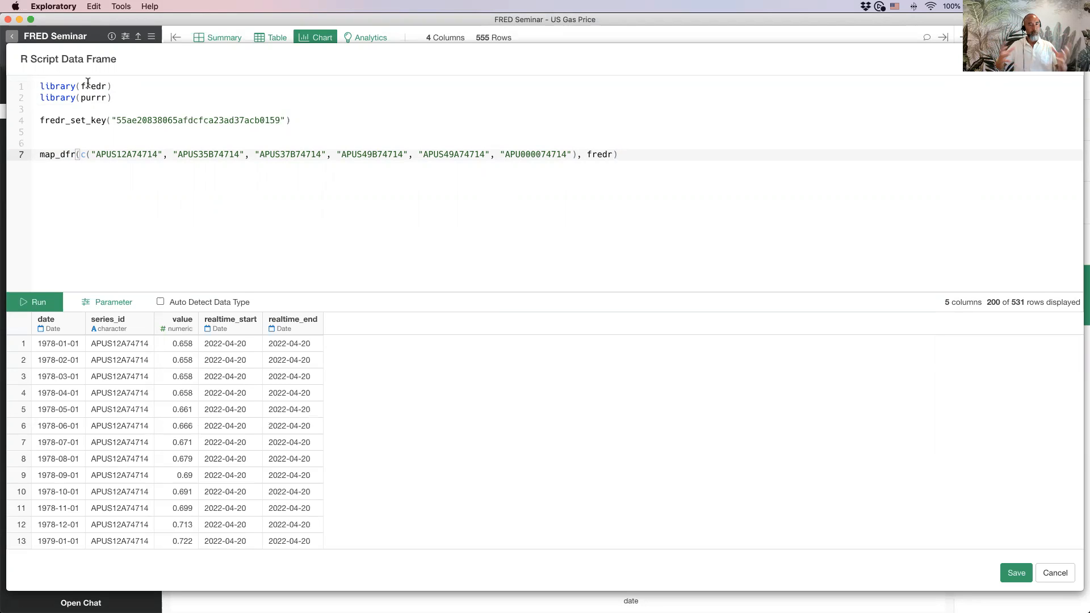
pyautogui.click(54, 152)
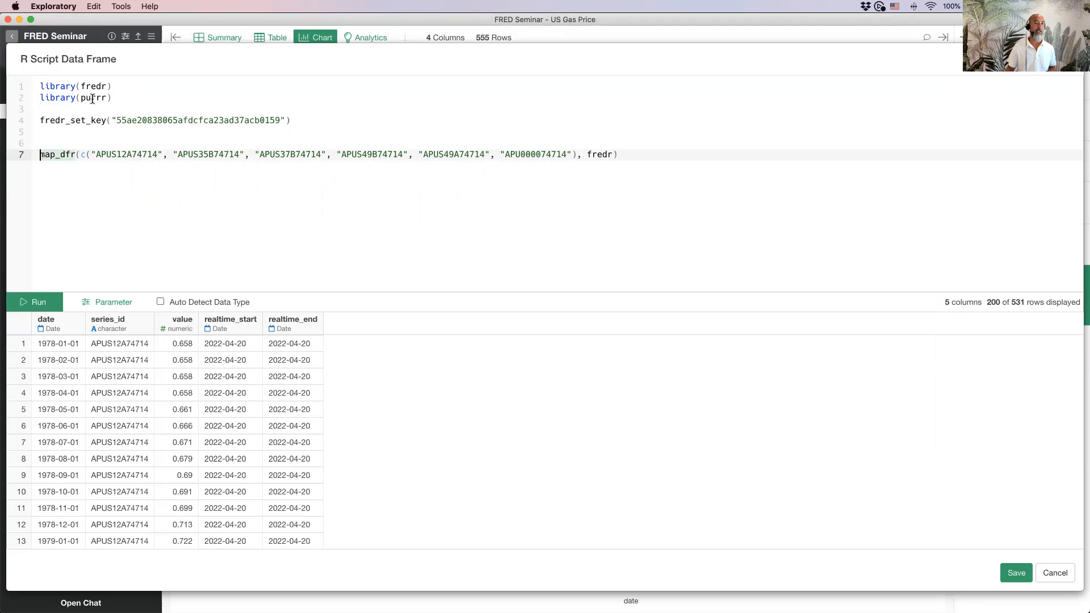
pyautogui.click(602, 155)
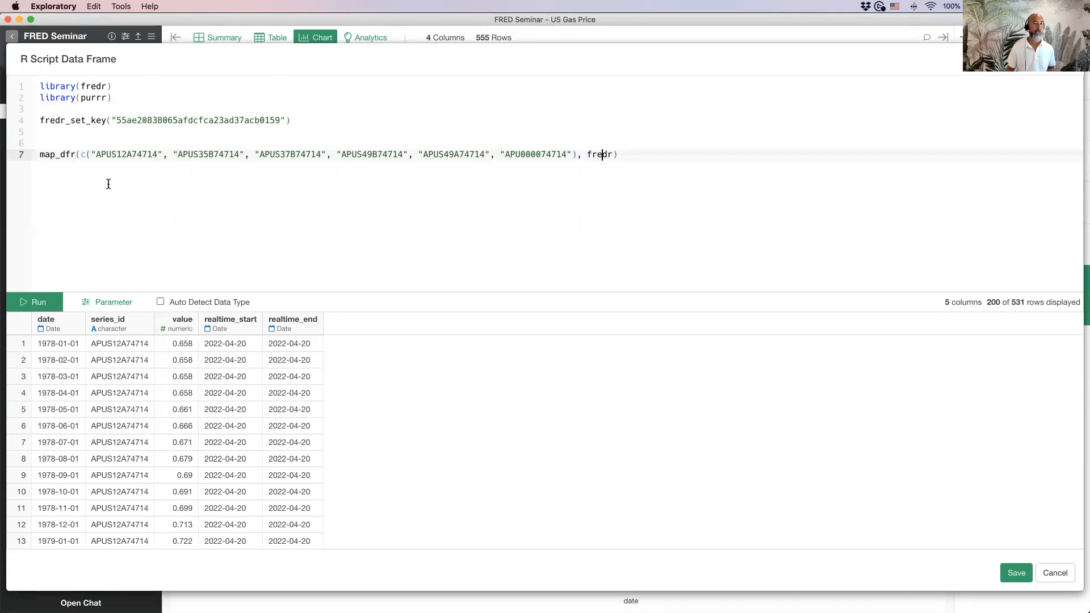
pyautogui.click(39, 302)
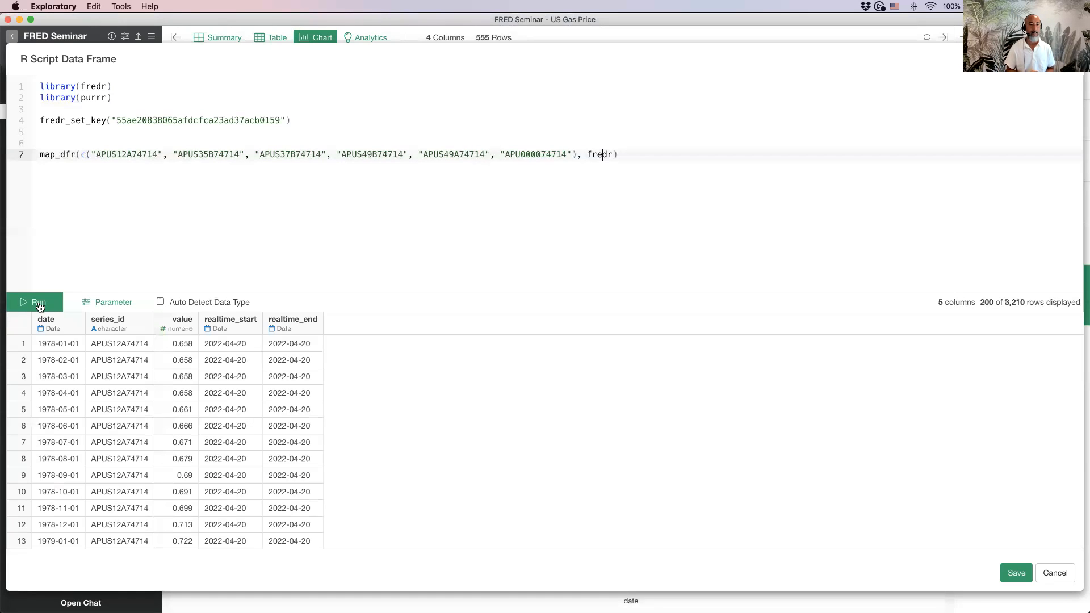
pyautogui.scroll(-10, 112, 432)
pyautogui.scroll(10, 112, 432)
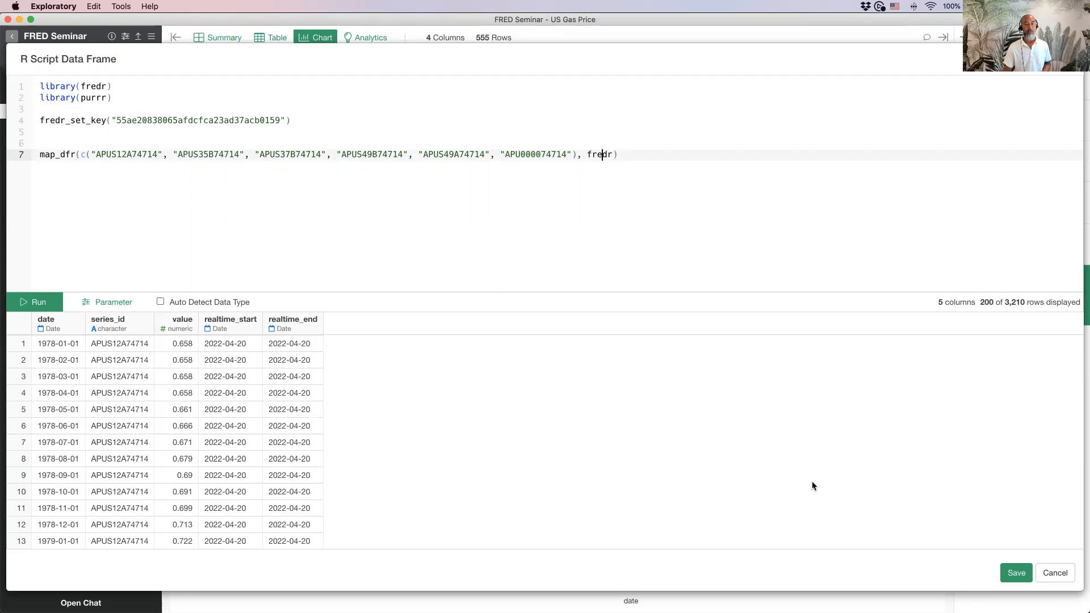
# Step: Save the script output as a new data frame named 'All Metropolitans'
pyautogui.click(1011, 575)
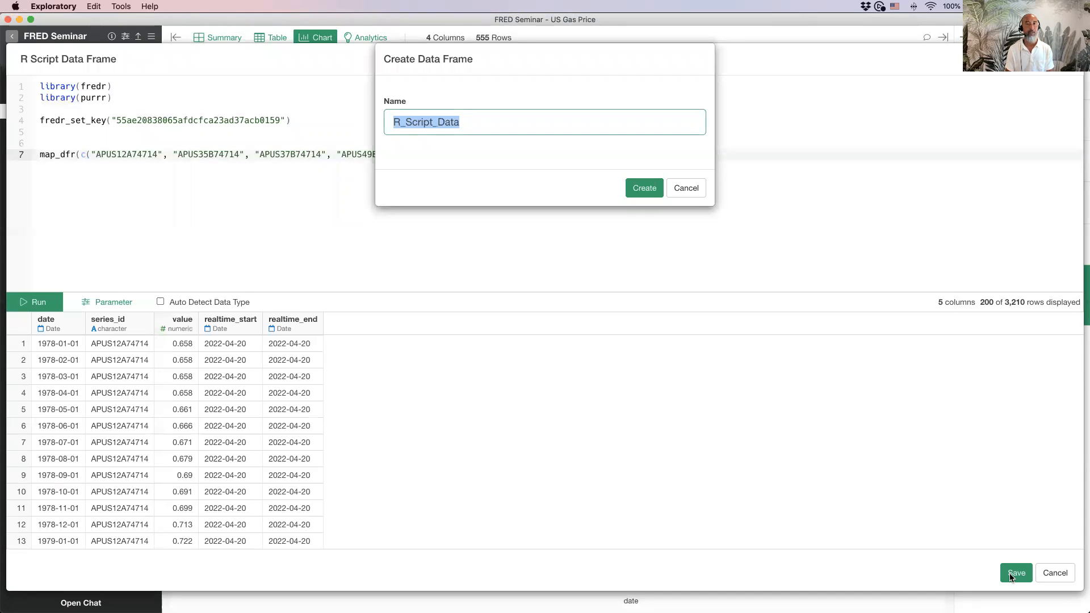
pyautogui.write('All Metro')
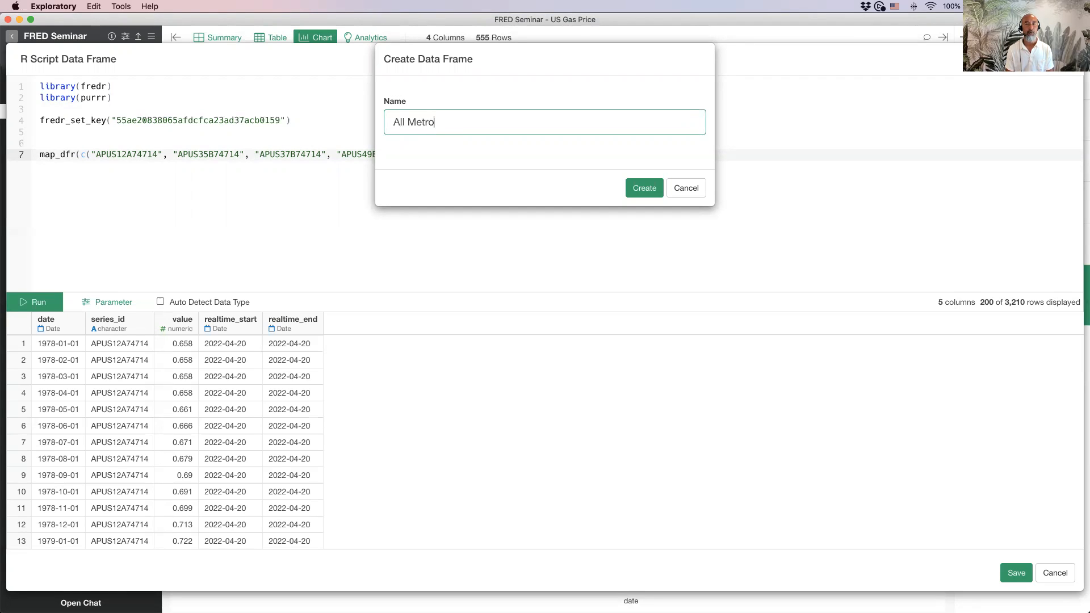
pyautogui.write('politans')
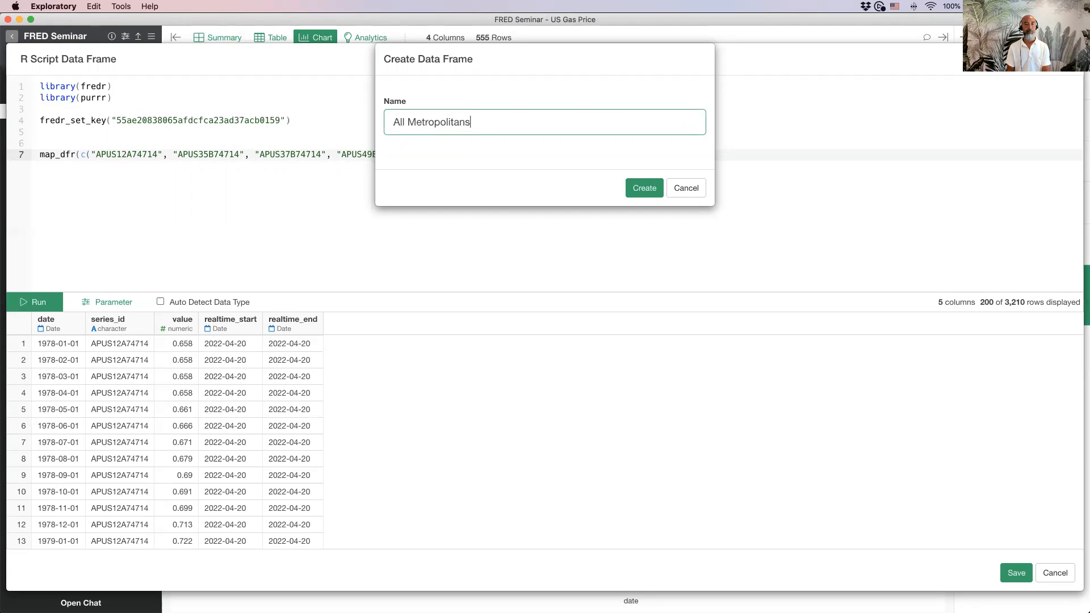
pyautogui.hotkey('shift', 'Right')
pyautogui.hotkey('shift', 'Right')
pyautogui.hotkey('shift', 'Right')
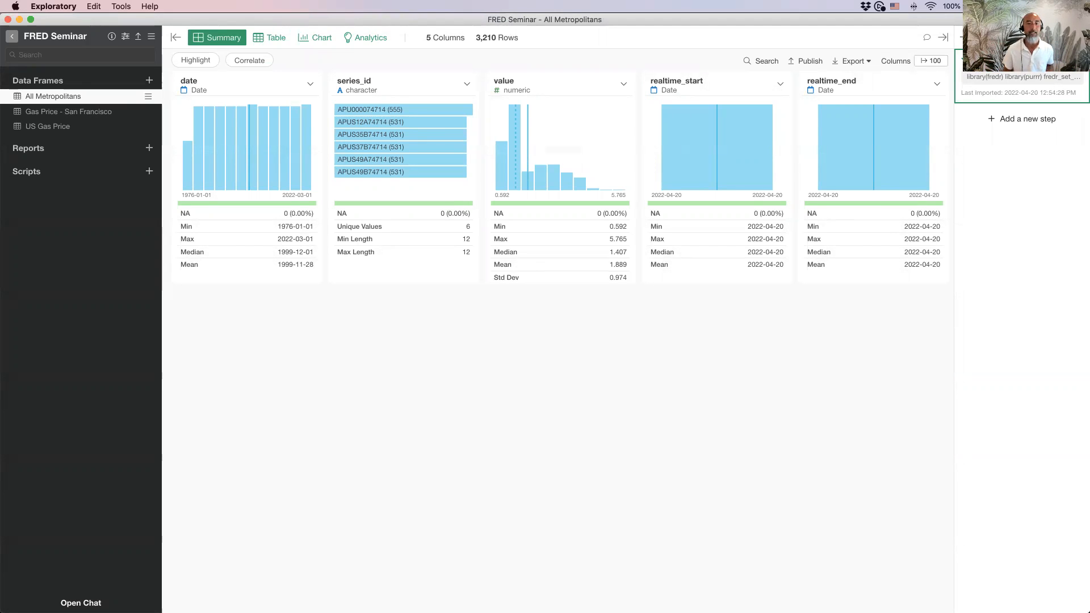
# Step: Review the series_id summary, then start a line chart with date grouped by month on the x axis
pyautogui.click(391, 97)
pyautogui.moveTo(380, 174)
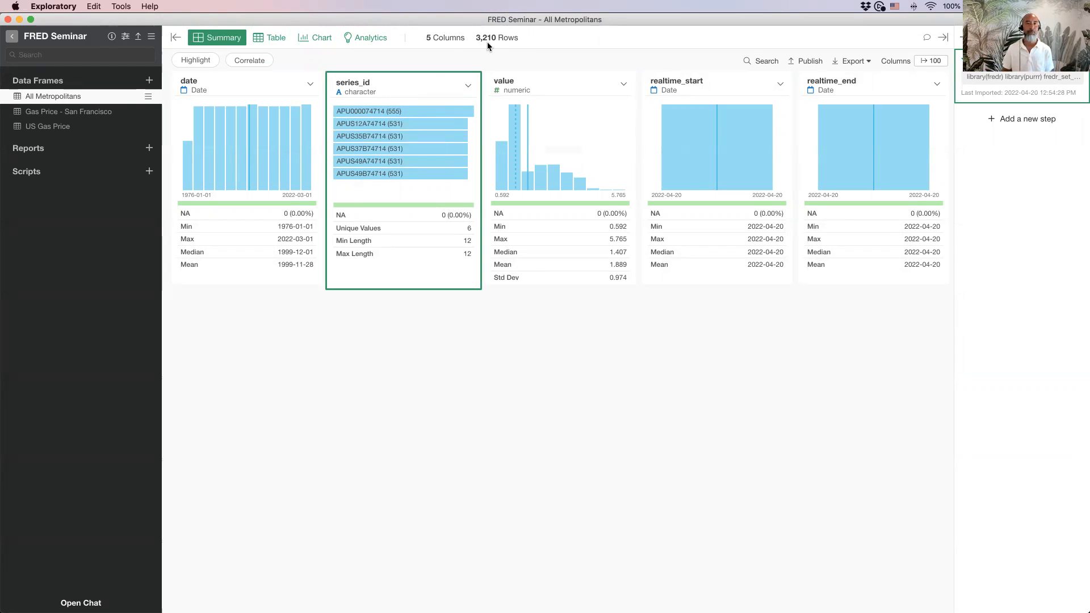
pyautogui.click(318, 37)
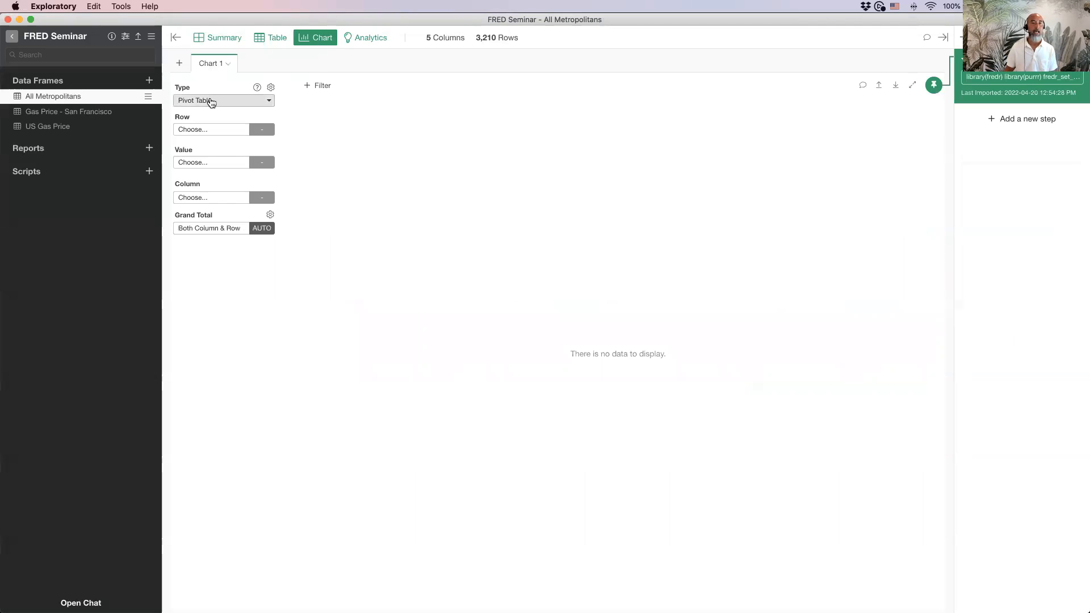
pyautogui.click(209, 100)
pyautogui.click(214, 175)
pyautogui.click(210, 132)
pyautogui.click(210, 179)
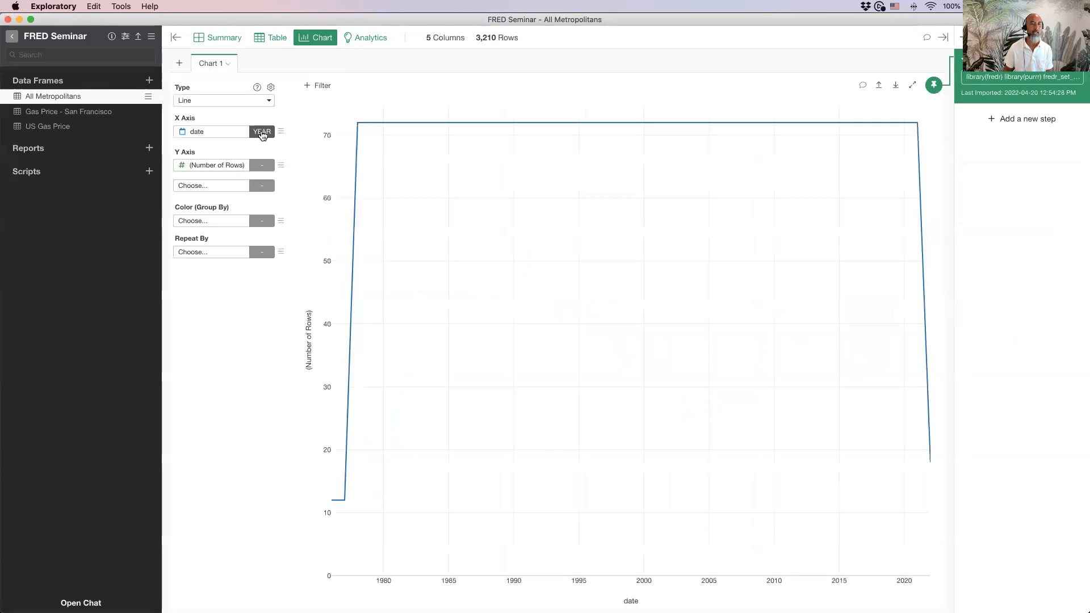
pyautogui.click(262, 132)
pyautogui.click(294, 214)
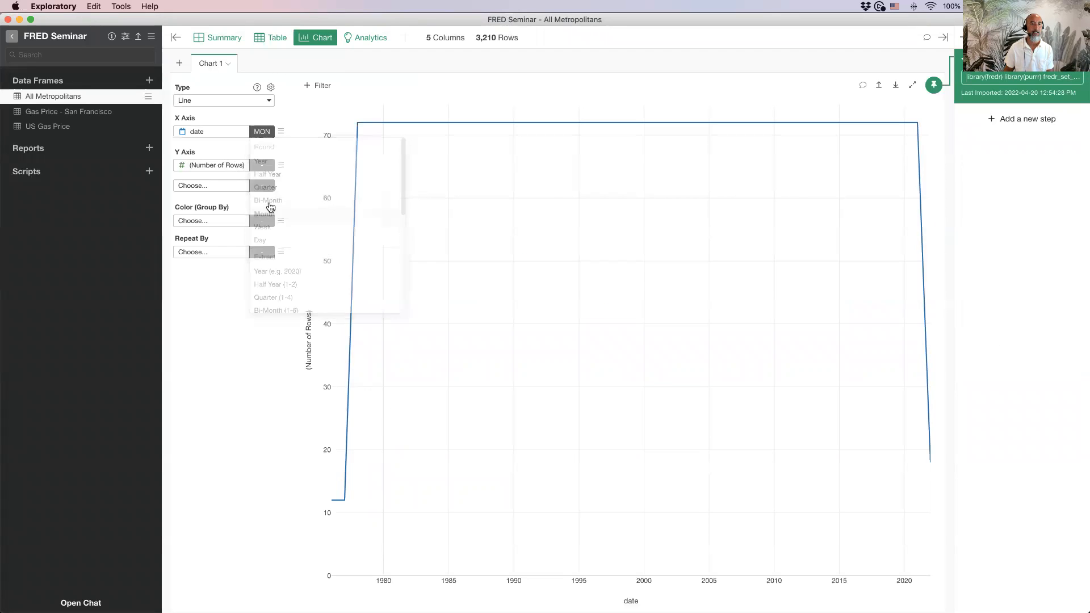
# Step: Plot the average of value on the y axis, with lines coloured by series_id
pyautogui.click(204, 165)
pyautogui.click(202, 263)
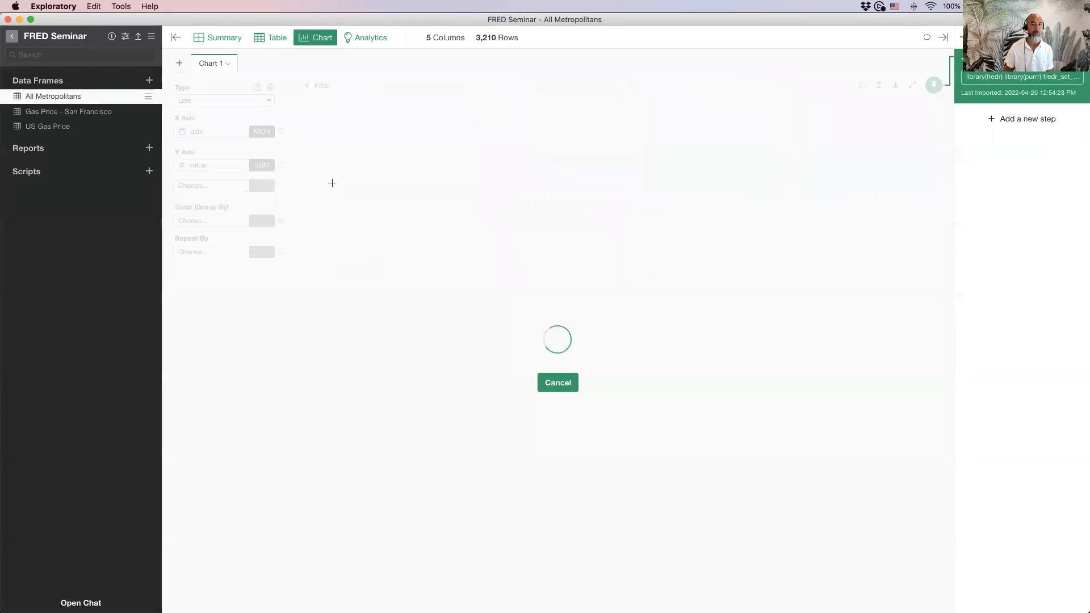
pyautogui.click(256, 166)
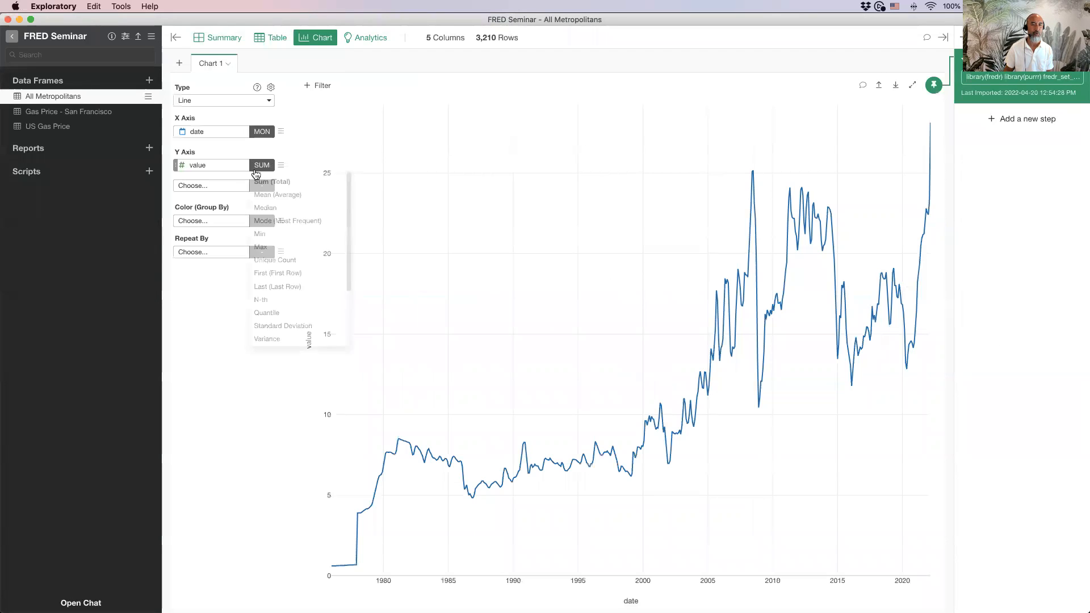
pyautogui.click(287, 196)
pyautogui.click(211, 222)
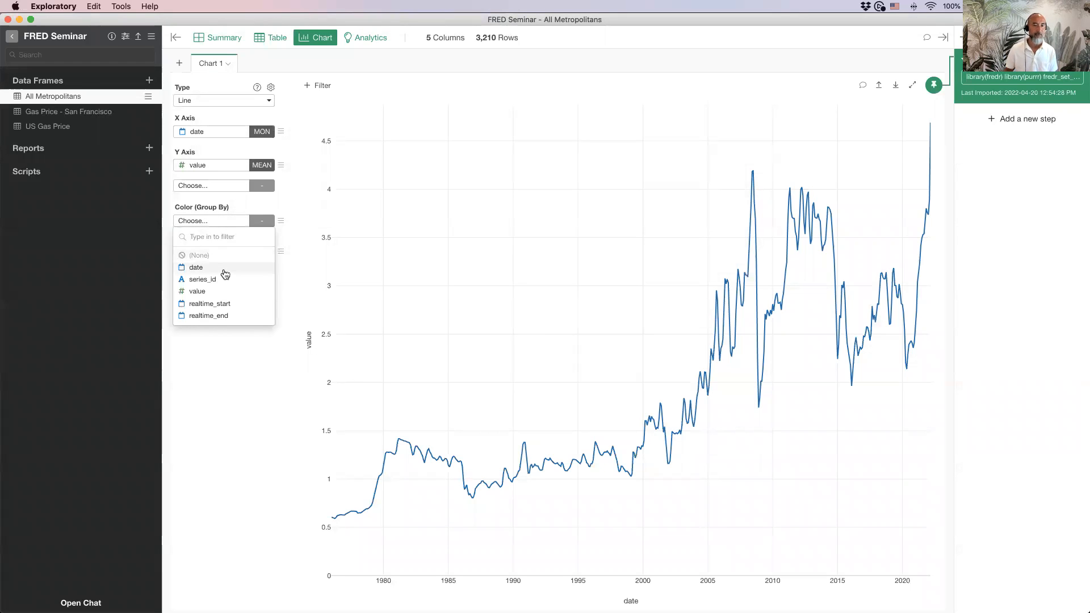
pyautogui.click(224, 281)
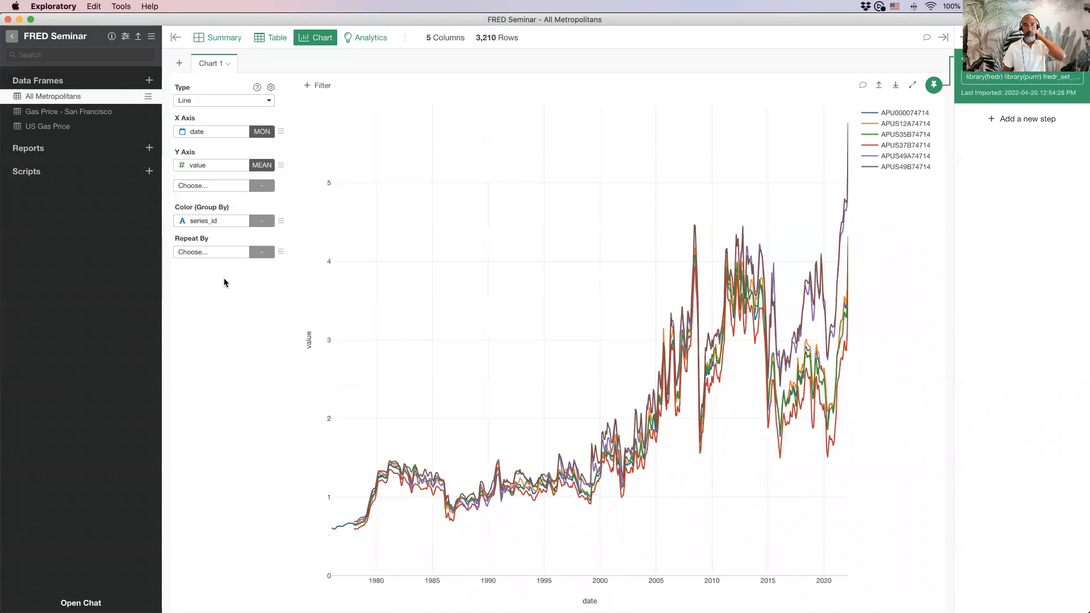
# Step: Compare the summary and chart views, then display the All Metropolitans data as a table
pyautogui.click(227, 42)
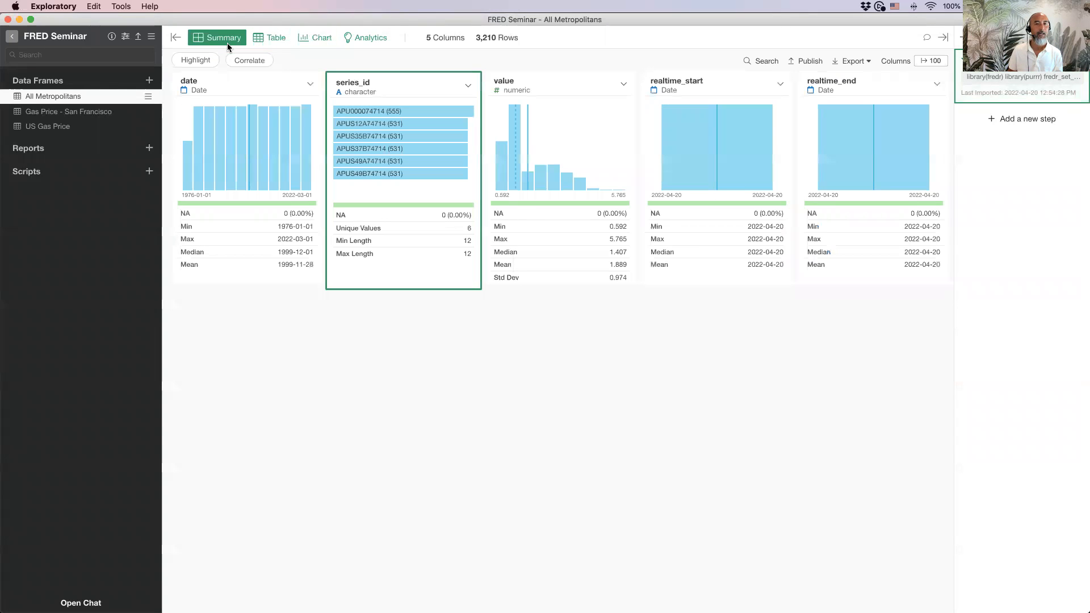
pyautogui.click(314, 40)
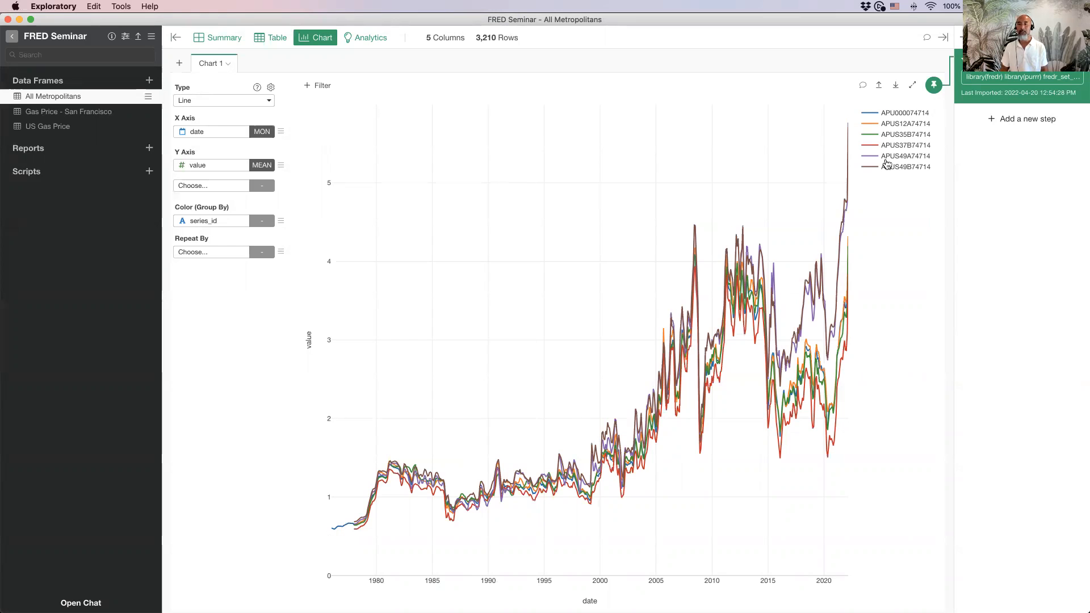
pyautogui.click(267, 38)
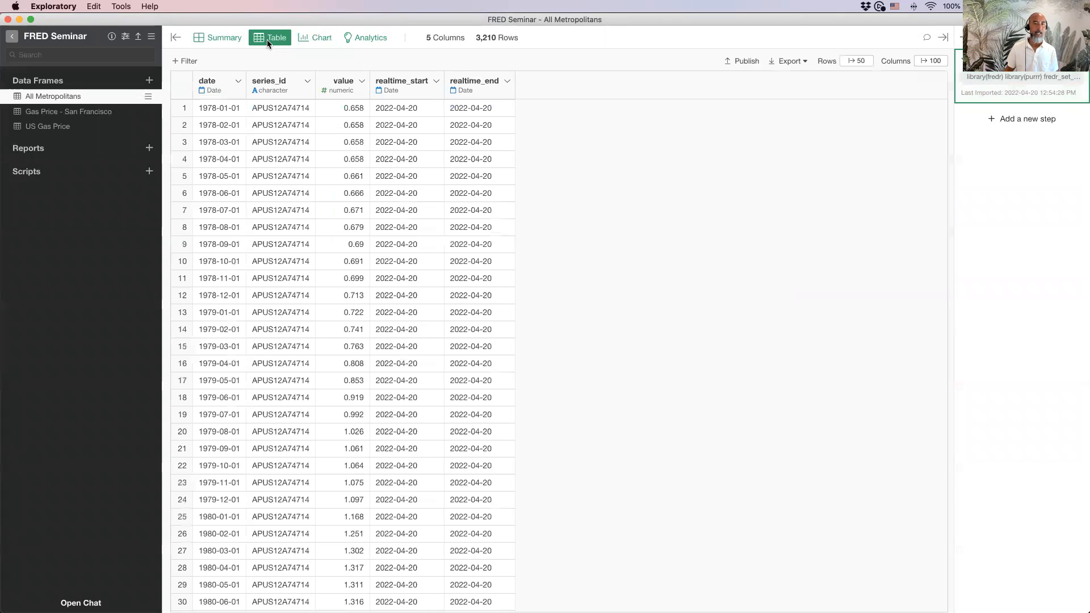
# Step: Start a Replace Values with New Values step on series_id, checking the city ID slide
pyautogui.click(306, 82)
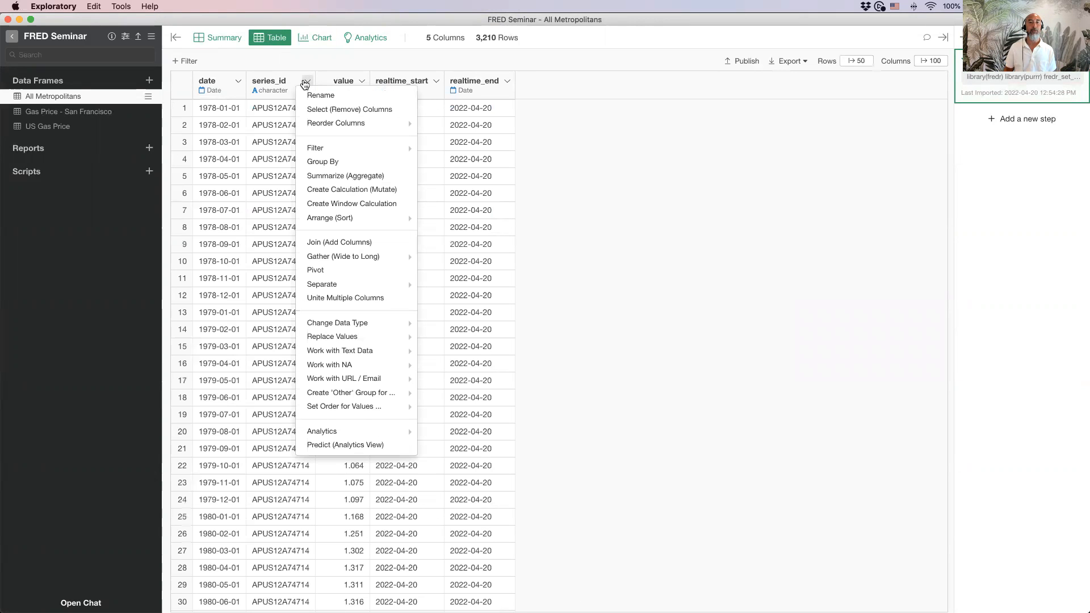
pyautogui.moveTo(364, 338)
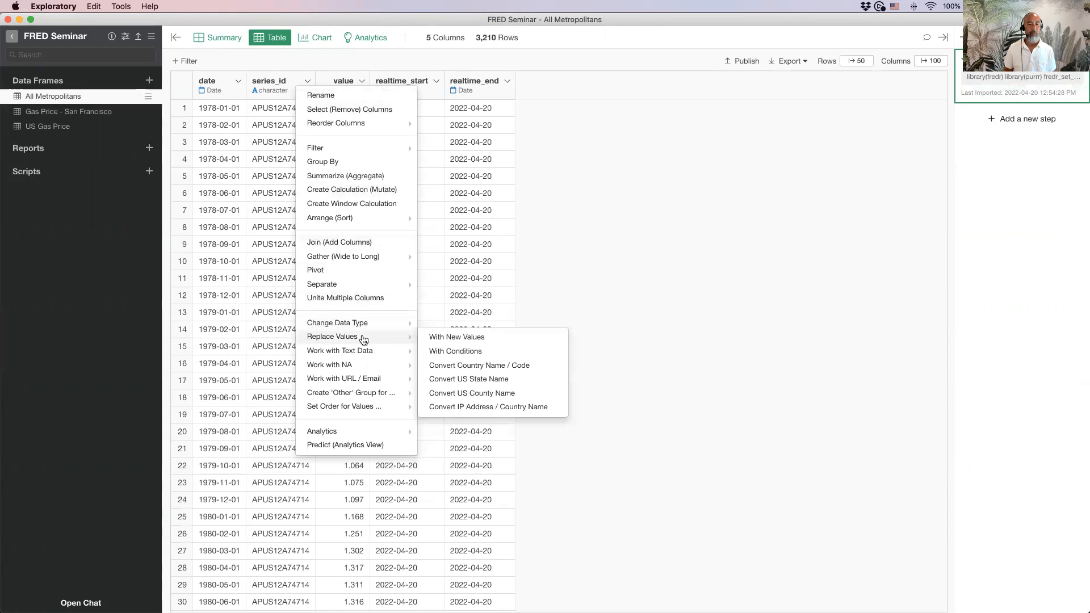
pyautogui.click(477, 339)
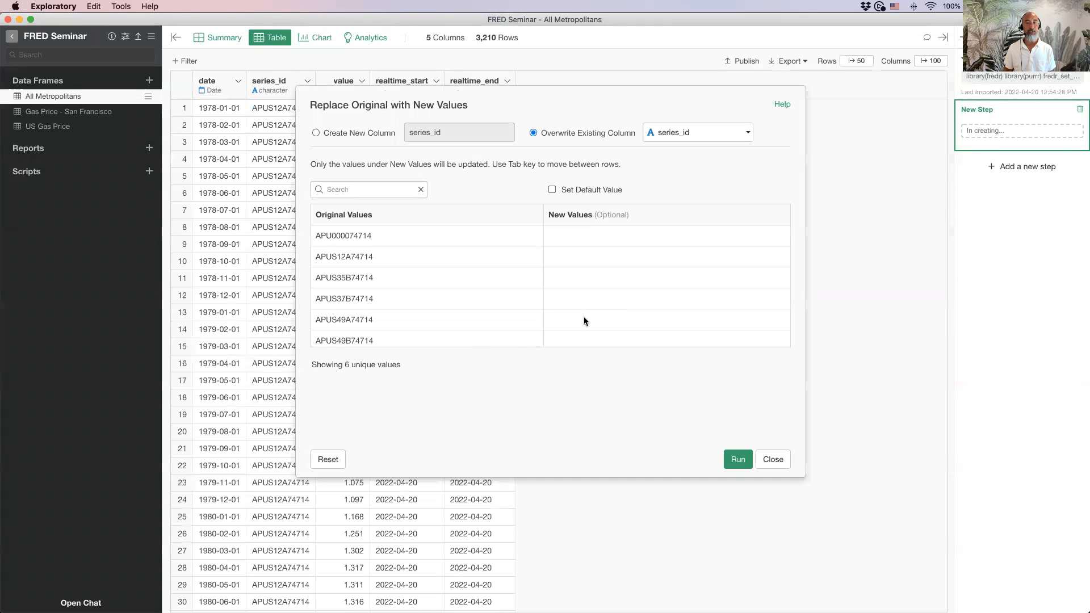
pyautogui.click(581, 235)
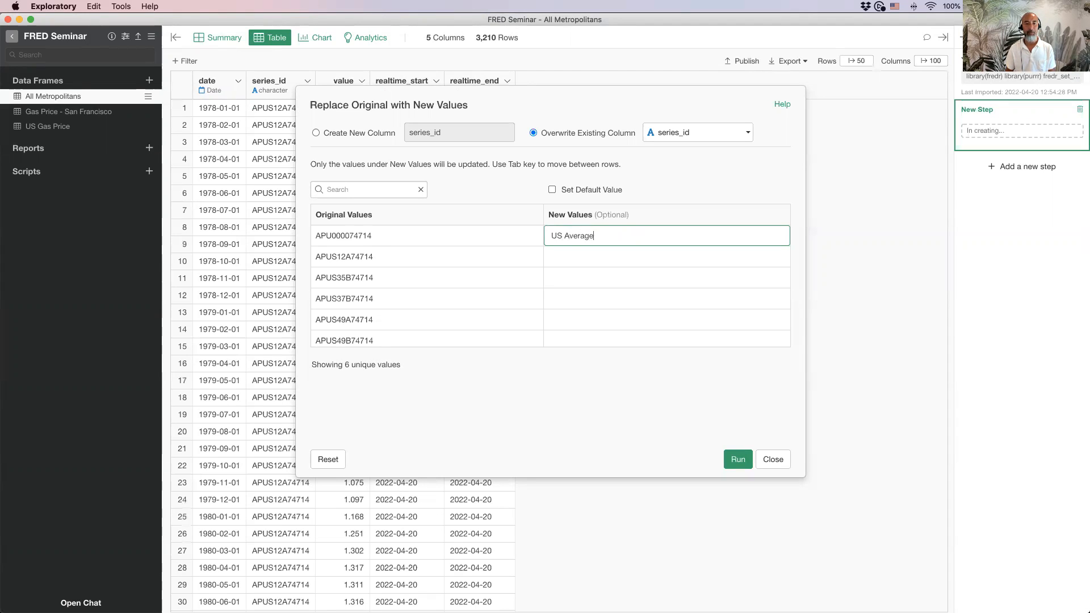
pyautogui.press('Tab')
pyautogui.press('super+Tab')
pyautogui.press('super+Tab')
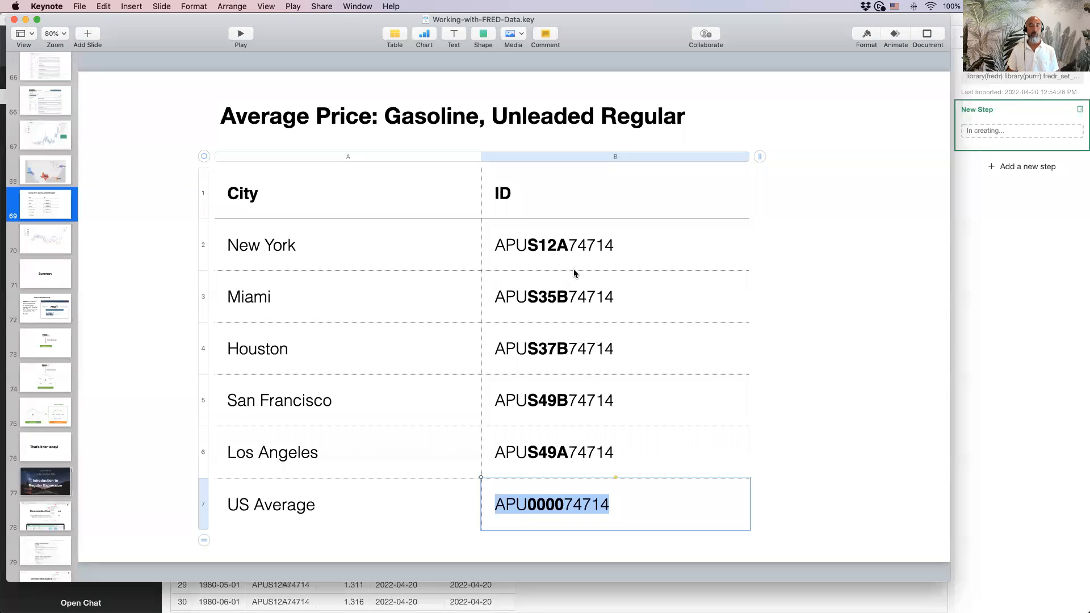
pyautogui.press('super+Tab')
pyautogui.click(597, 267)
pyautogui.click(591, 257)
# Step: Enter New York for APUS12A74714 and Houston, TX for APUS37B74714
pyautogui.write('New York')
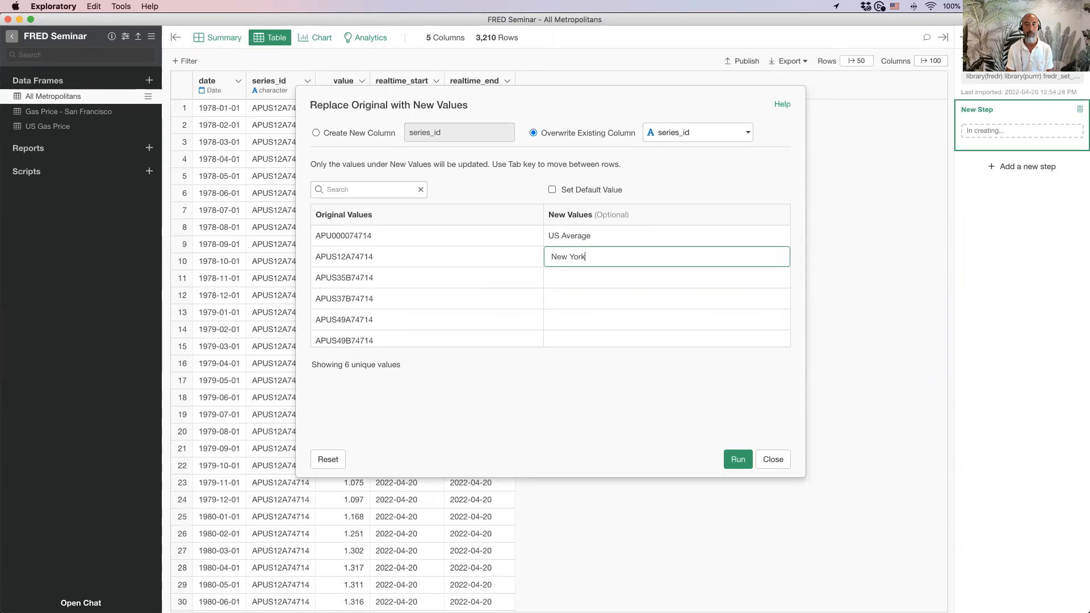
pyautogui.press('Tab')
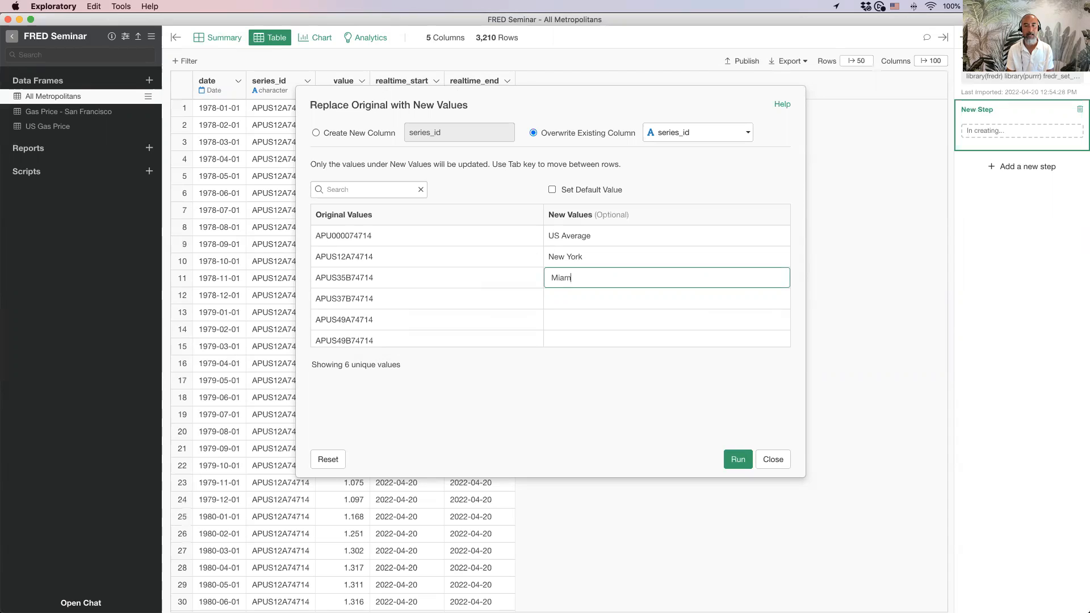
pyautogui.press('Tab')
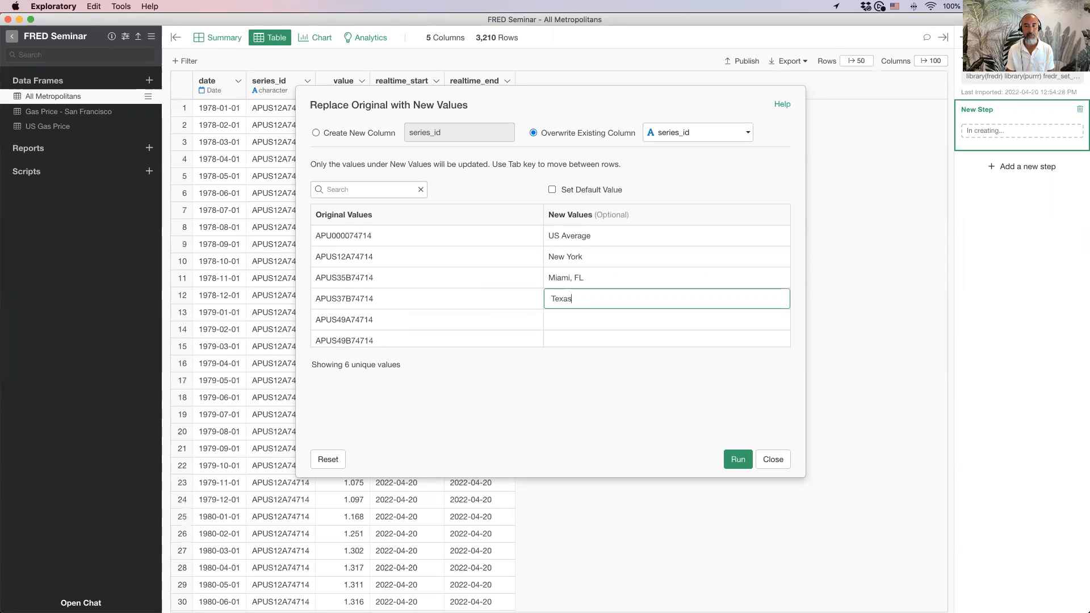
pyautogui.write('Houston, TX')
pyautogui.press('Tab')
pyautogui.press('super+Tab')
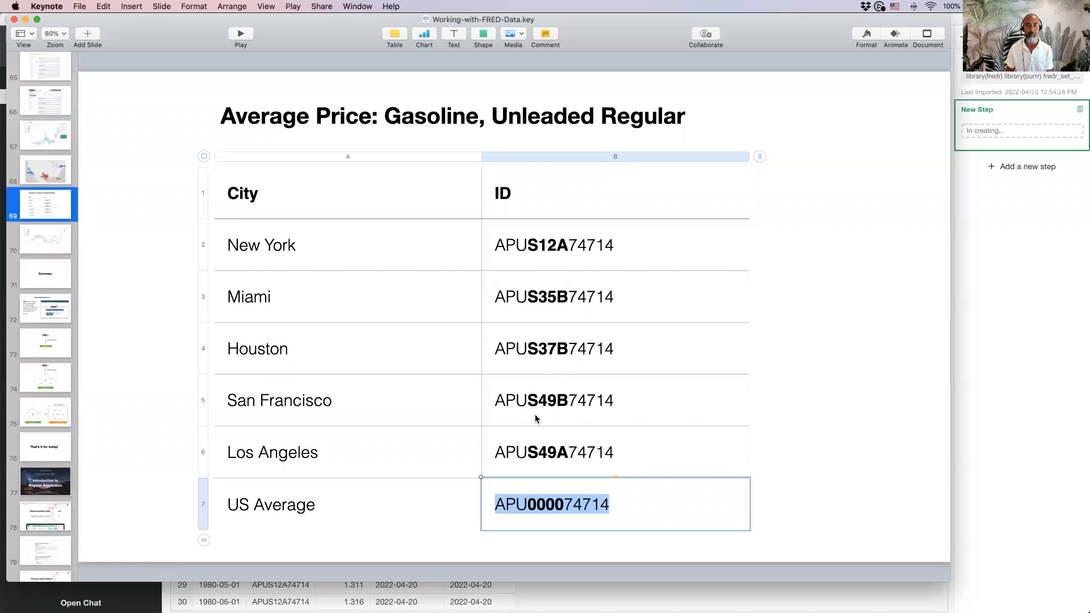
pyautogui.press('super+Tab')
# Step: Enter Los Angeles, CA and San Francisco, CA for the last codes and apply the replacements
pyautogui.click(572, 321)
pyautogui.write('Los Angeles, CA')
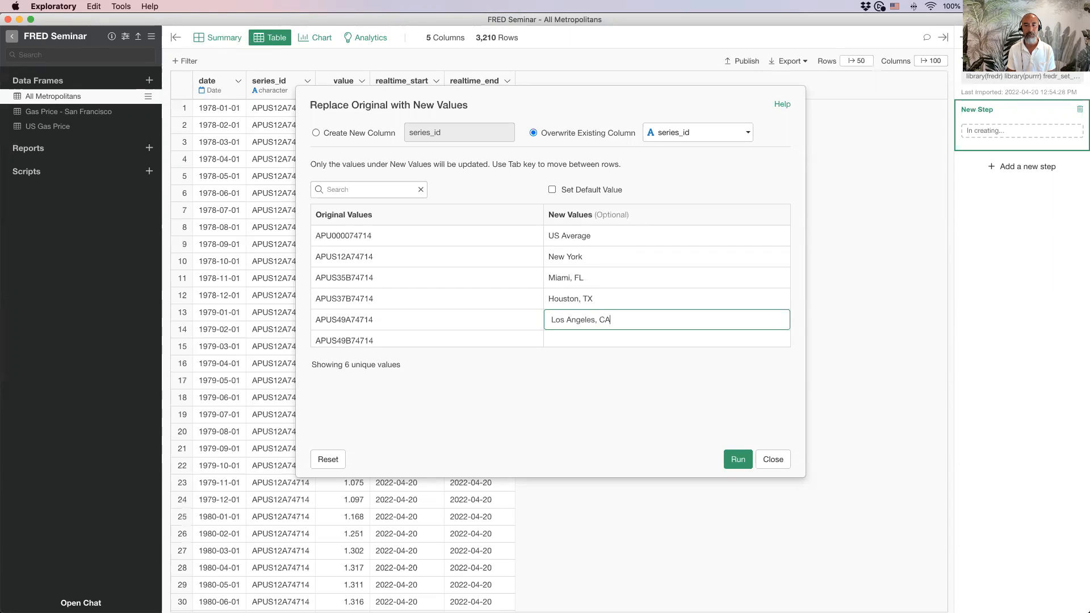
pyautogui.press('Tab')
pyautogui.write('San Fran')
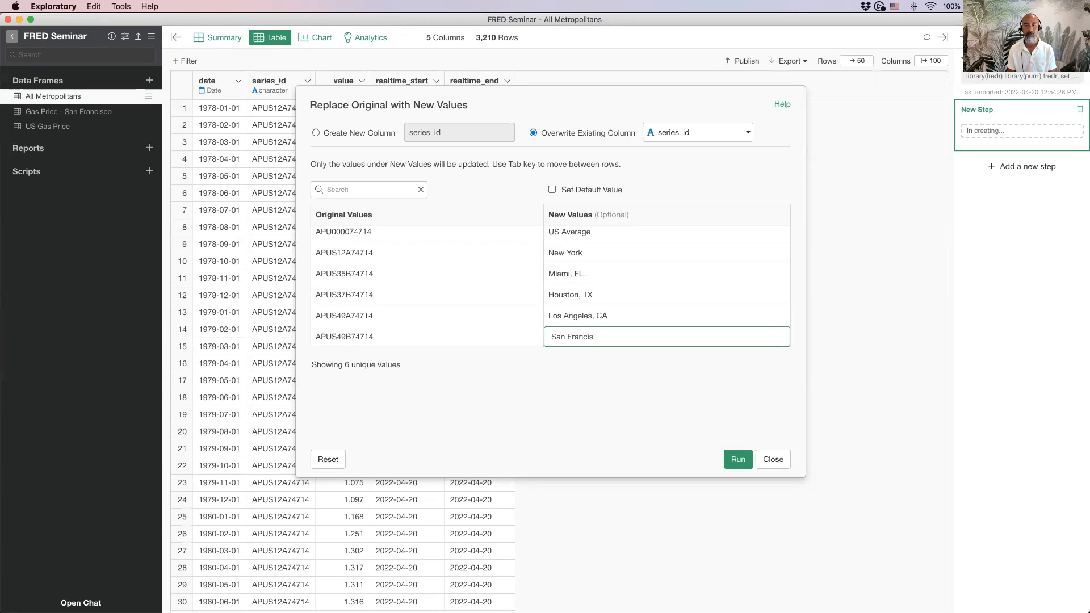
pyautogui.write('cisco, CA')
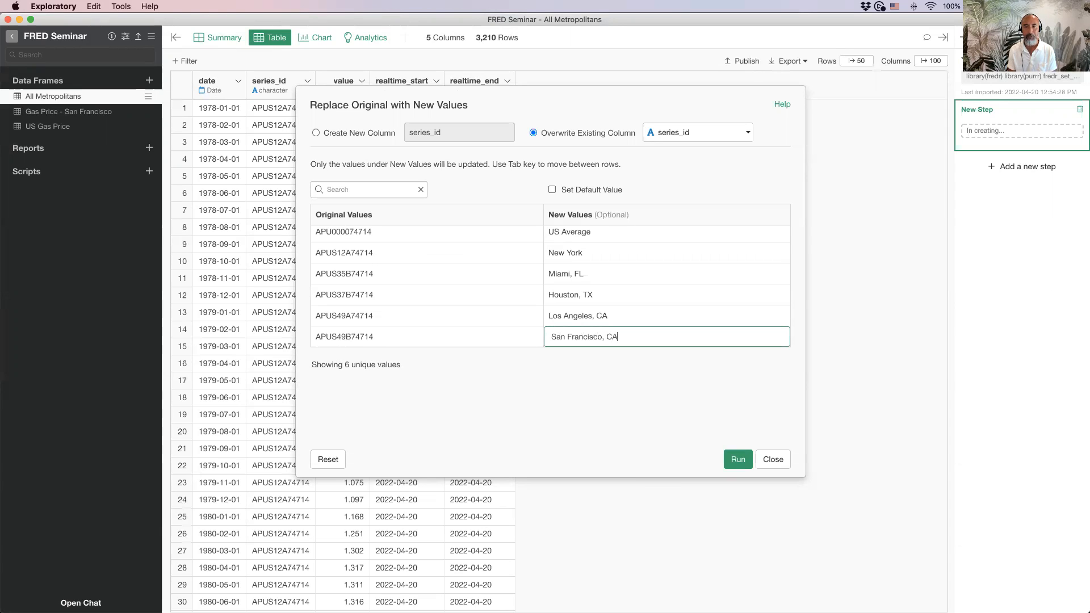
pyautogui.click(731, 459)
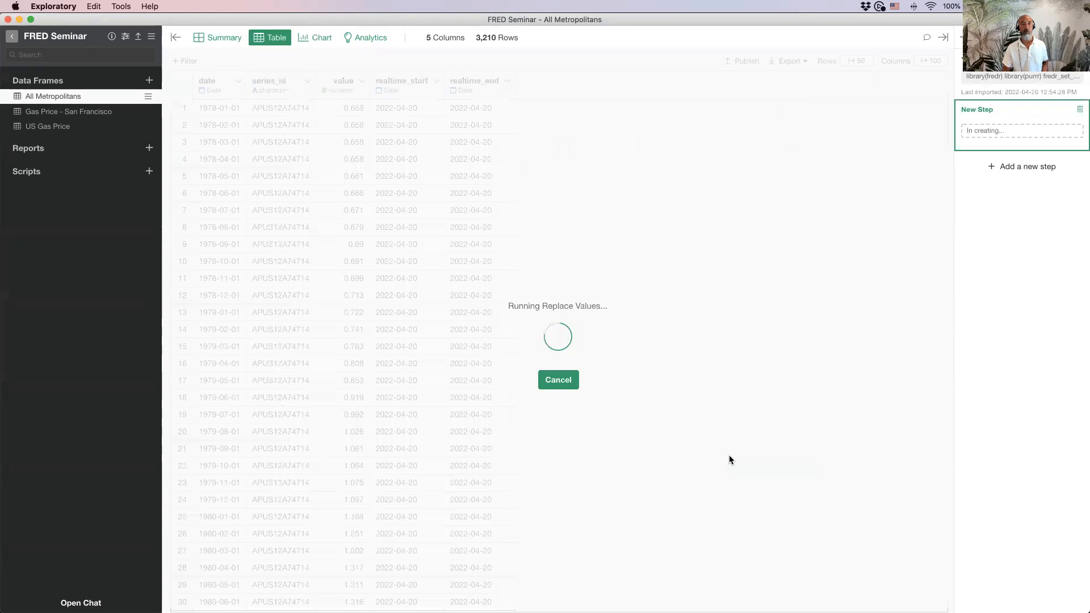
pyautogui.click(309, 39)
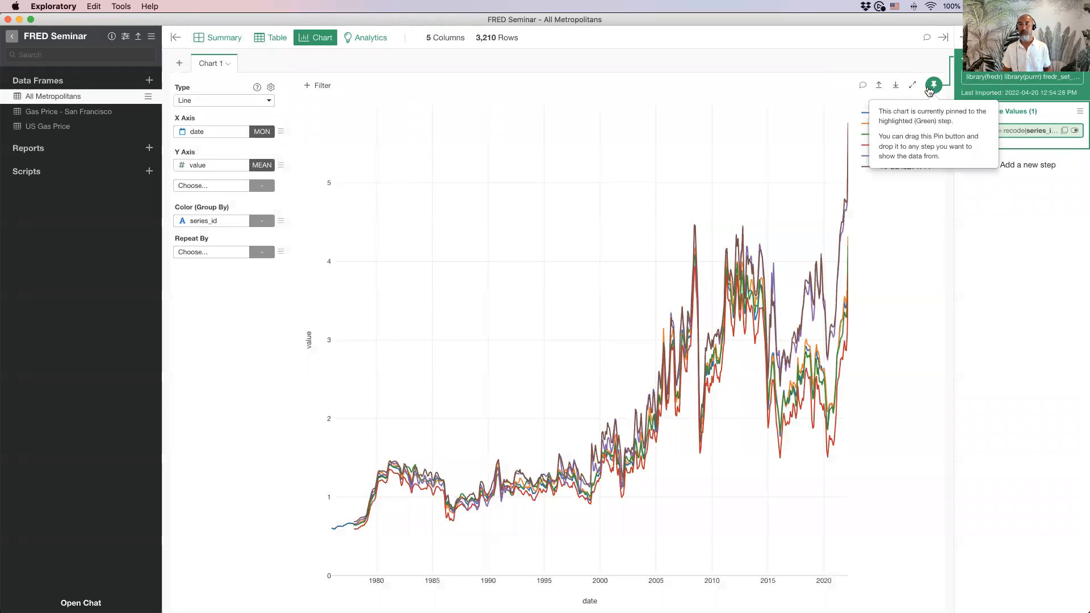
# Step: Base the chart on the renamed step and colour Houston, TX light red and Los Angeles, CA light blue
pyautogui.click(989, 121)
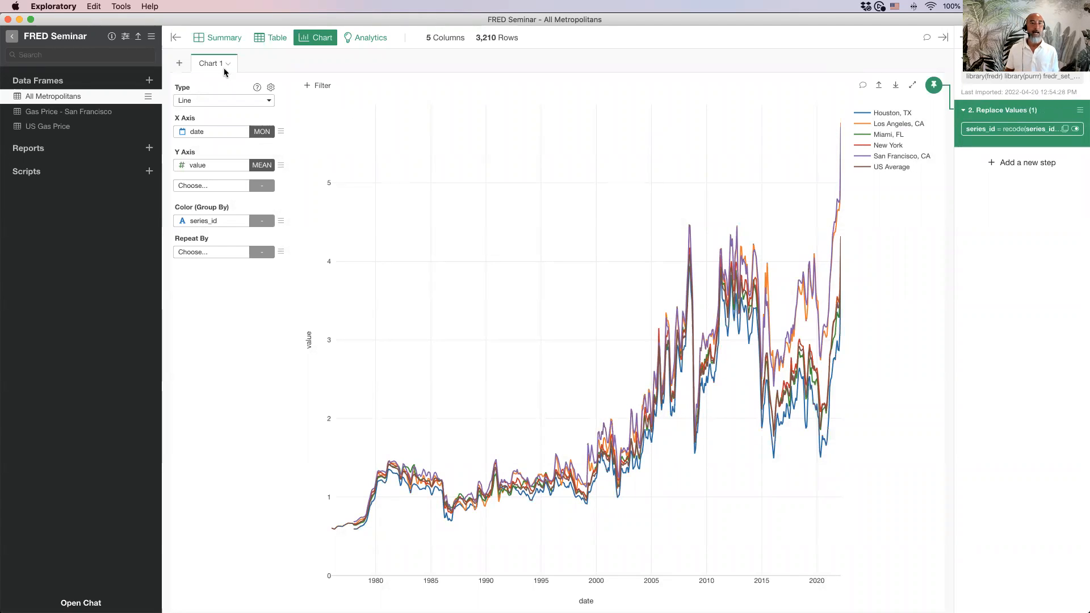
pyautogui.click(175, 37)
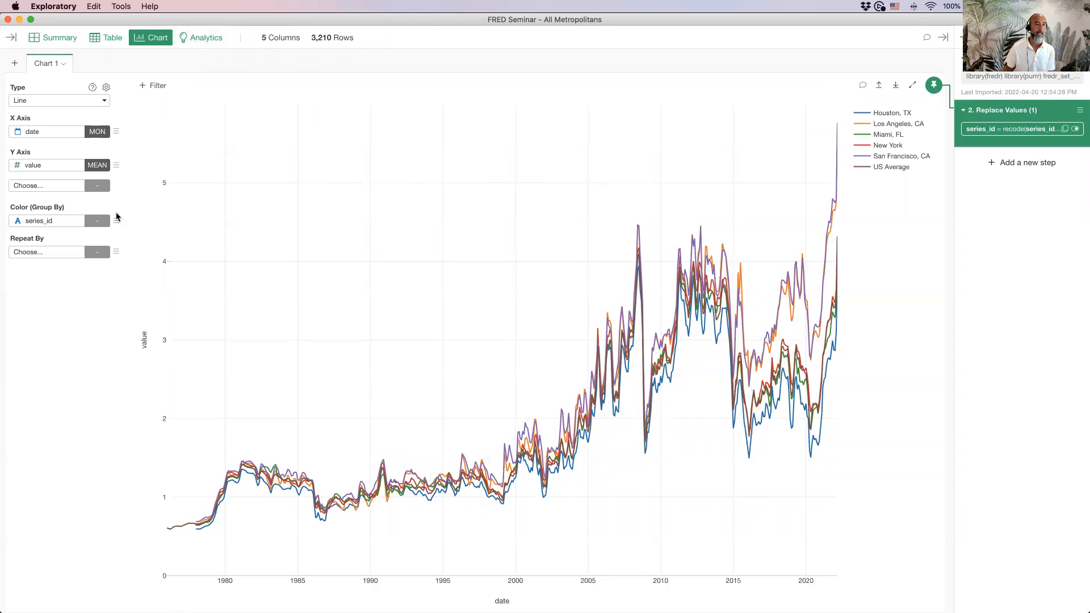
pyautogui.click(115, 221)
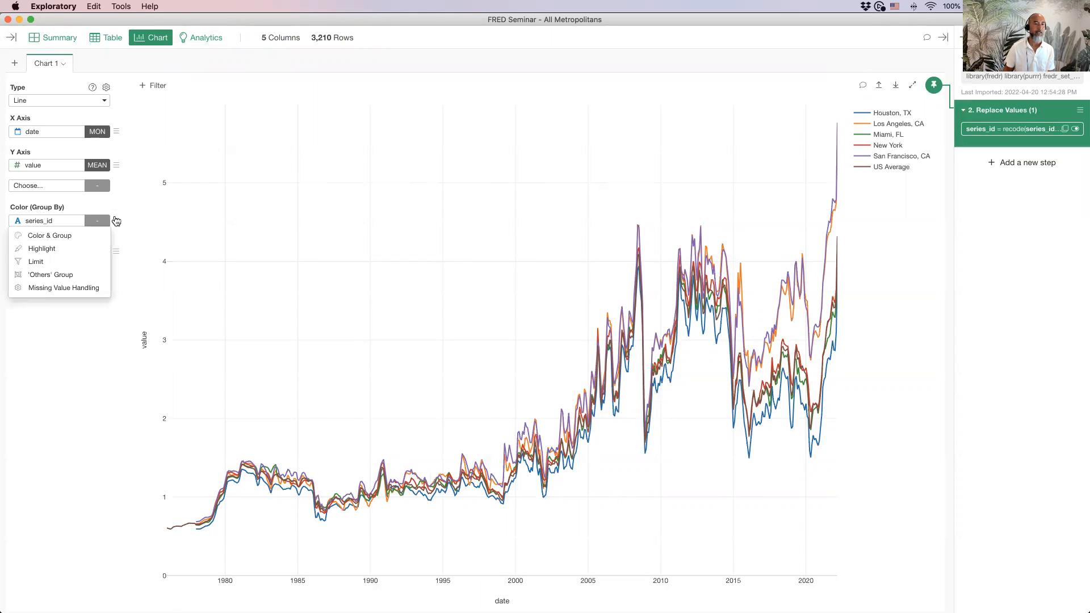
pyautogui.click(69, 235)
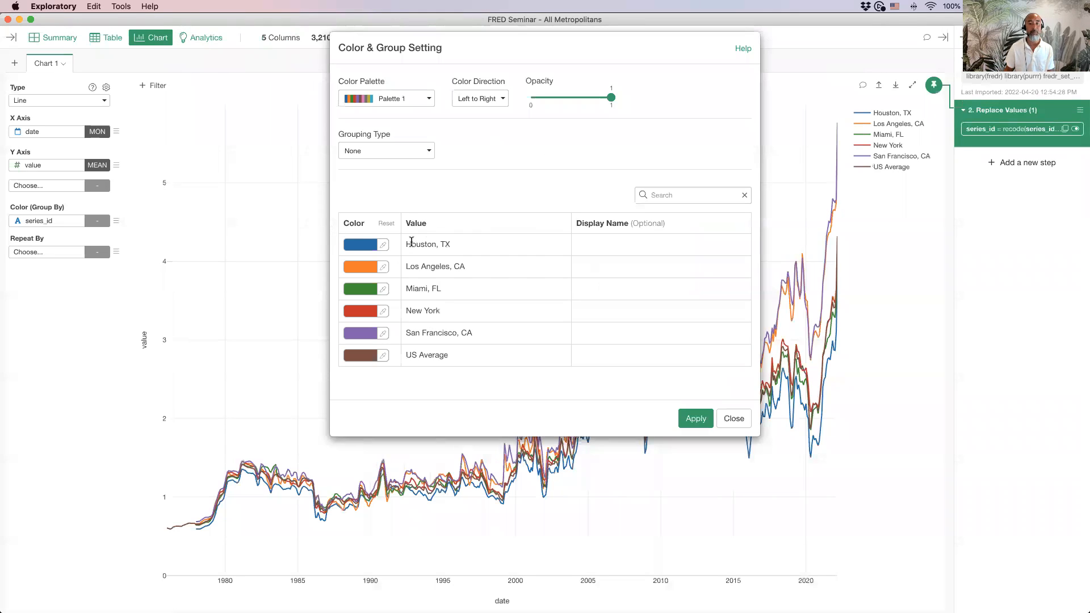
pyautogui.click(352, 250)
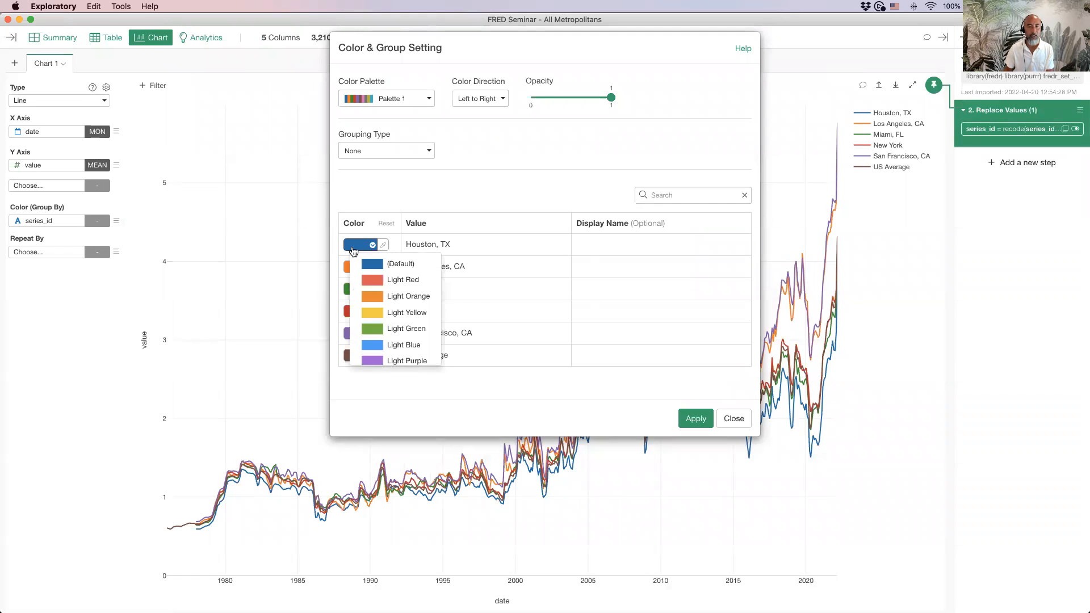
pyautogui.click(390, 277)
pyautogui.click(364, 267)
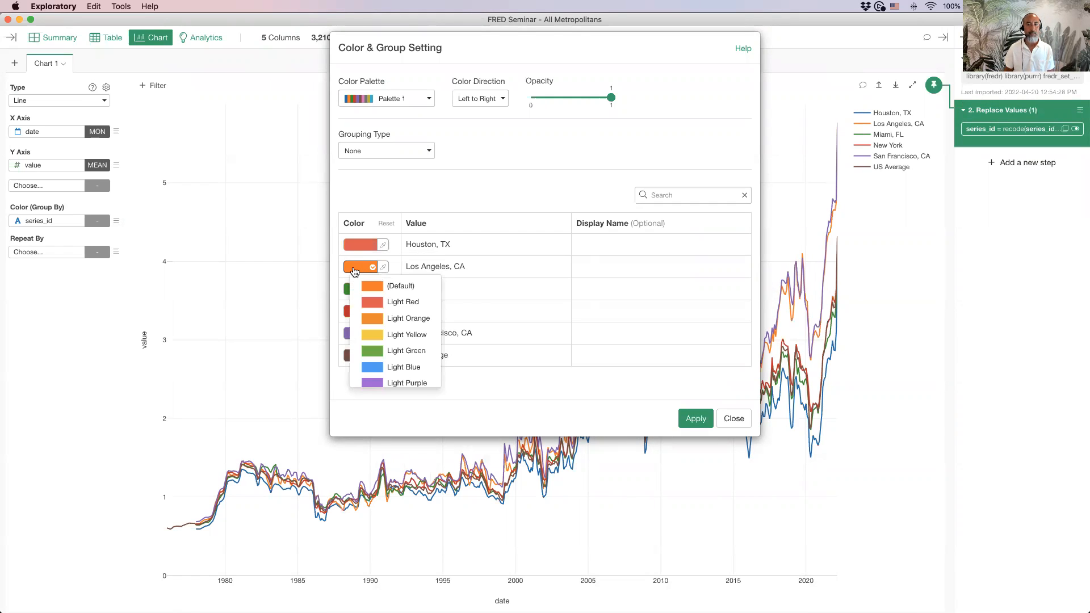
pyautogui.click(379, 368)
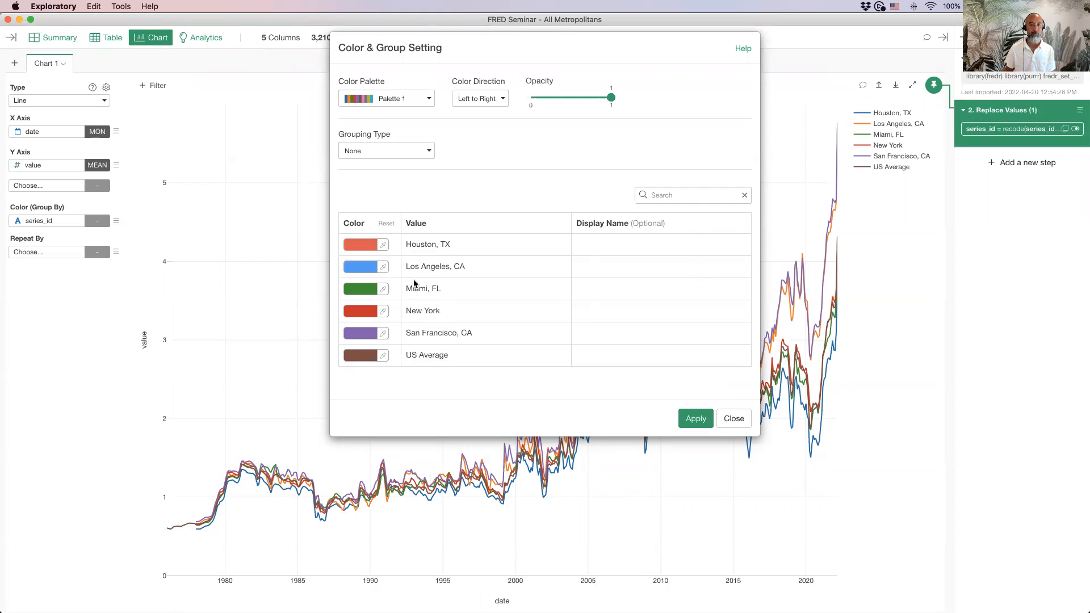
# Step: Colour San Francisco, CA blue, Miami, FL light orange and New York light purple
pyautogui.click(356, 337)
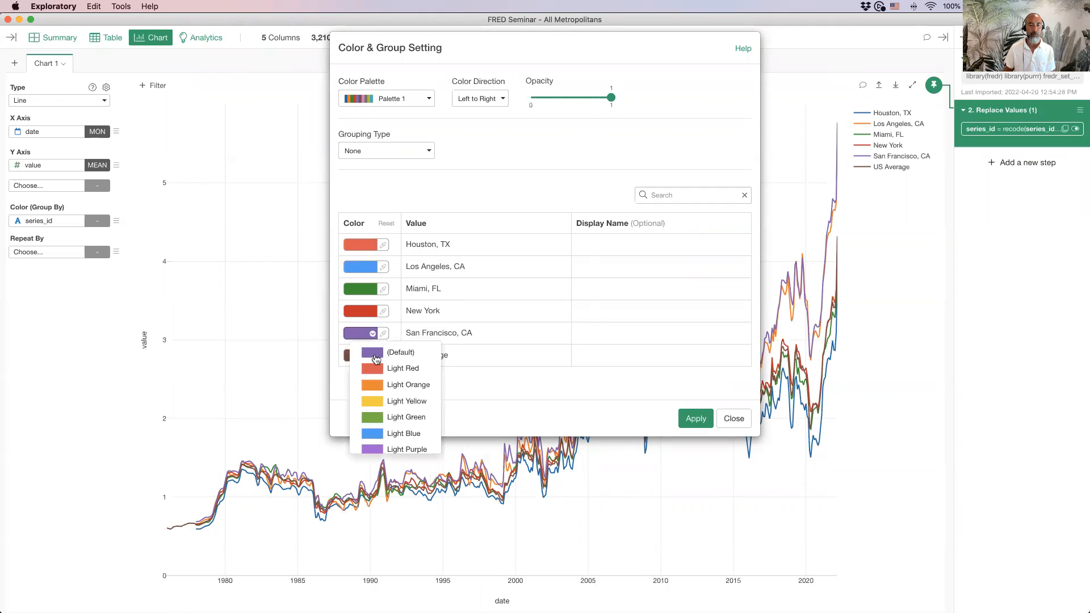
pyautogui.scroll(-5, 397, 401)
pyautogui.scroll(1, 401, 379)
pyautogui.click(400, 380)
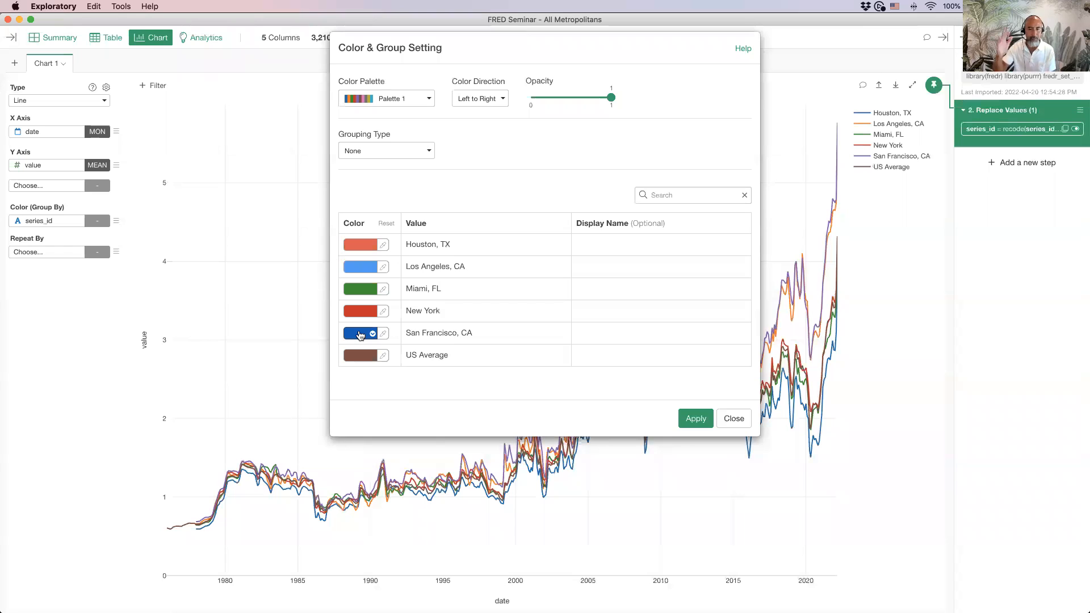
pyautogui.click(360, 290)
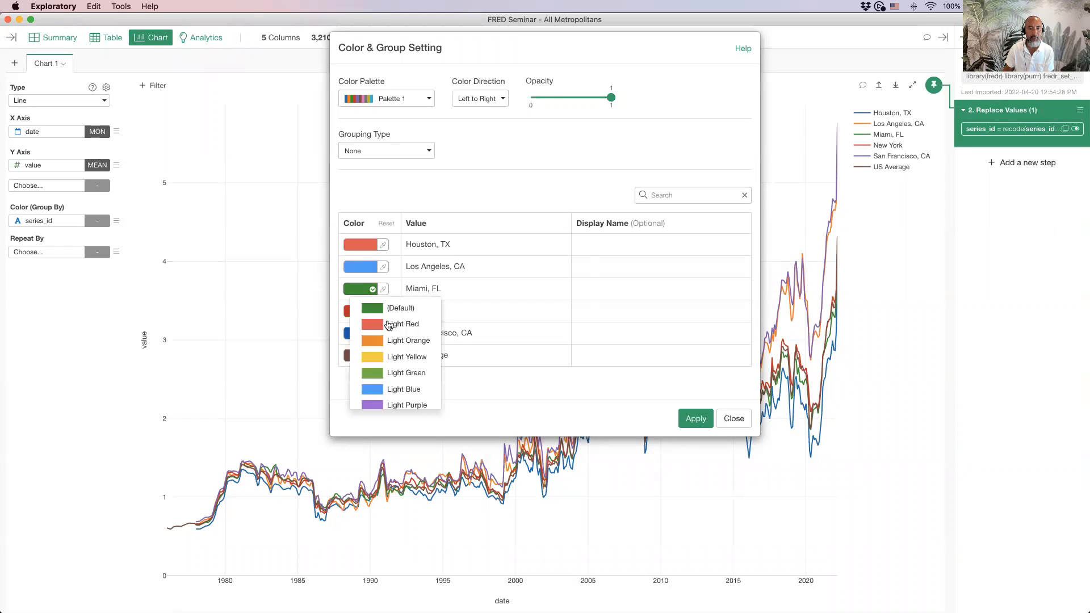
pyautogui.click(393, 341)
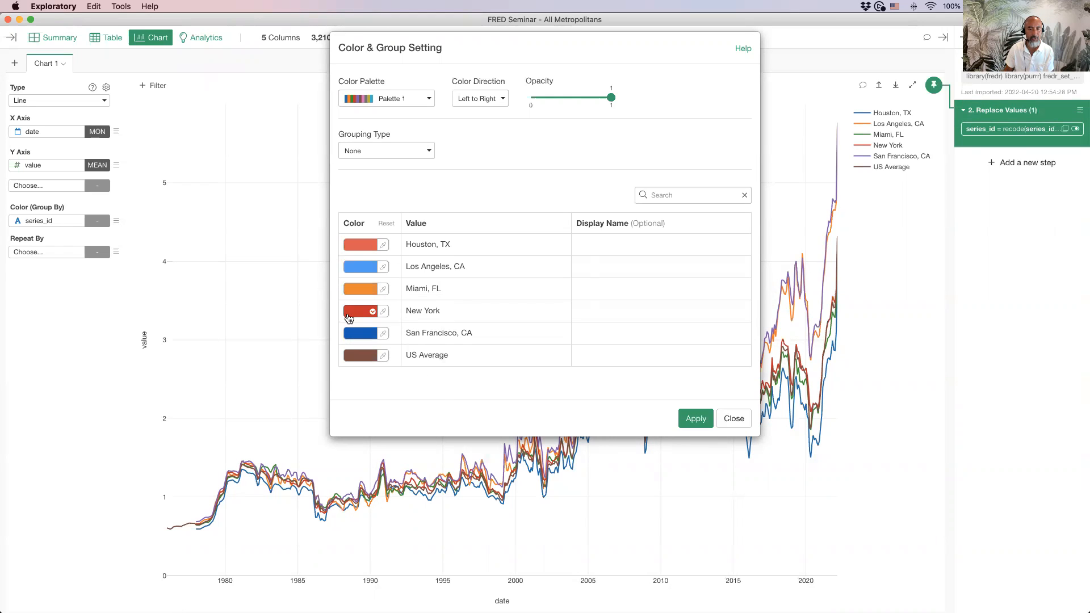
pyautogui.click(352, 318)
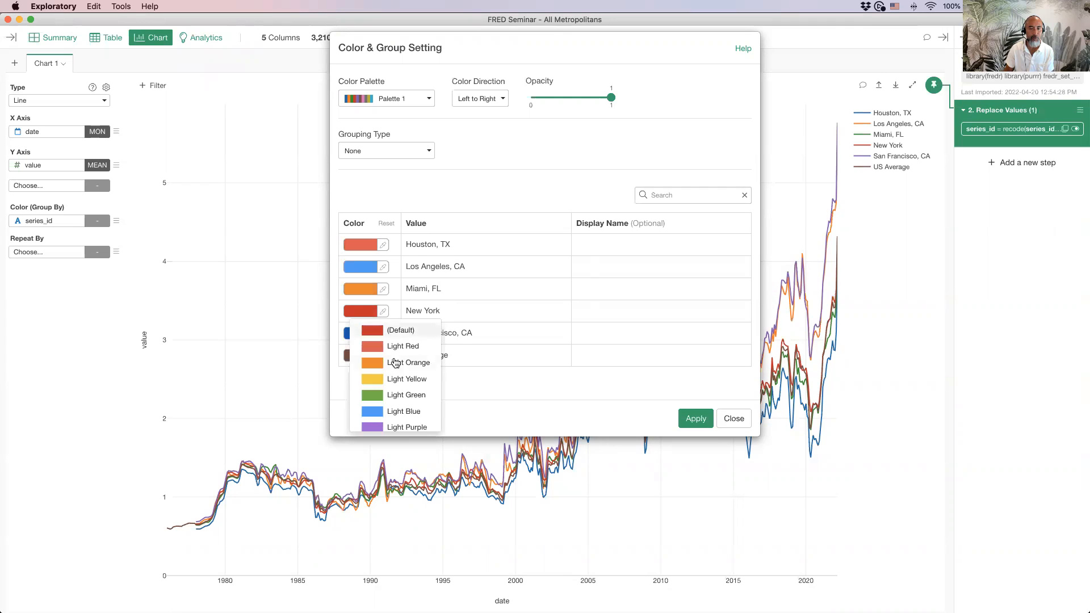
pyautogui.click(397, 430)
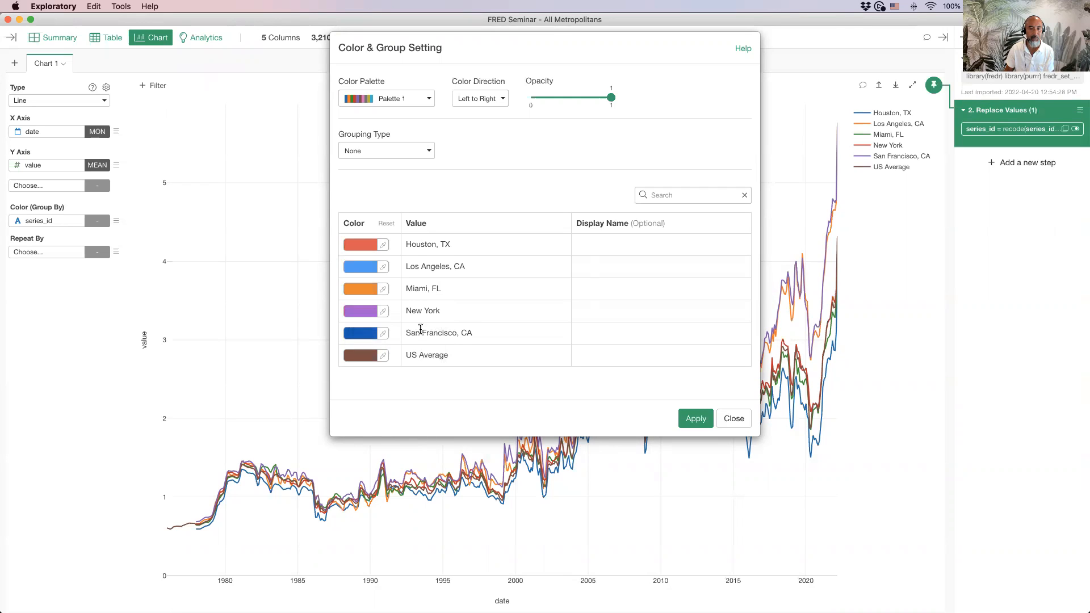
# Step: Set US Average to gray and apply the new colour settings
pyautogui.click(362, 356)
pyautogui.scroll(-5, 404, 440)
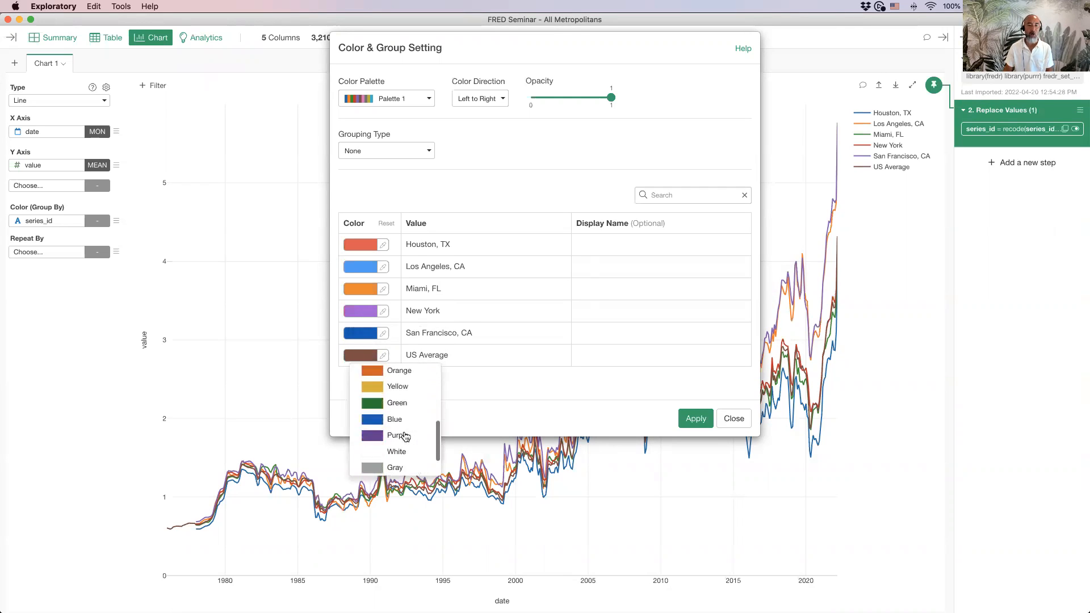
pyautogui.click(406, 449)
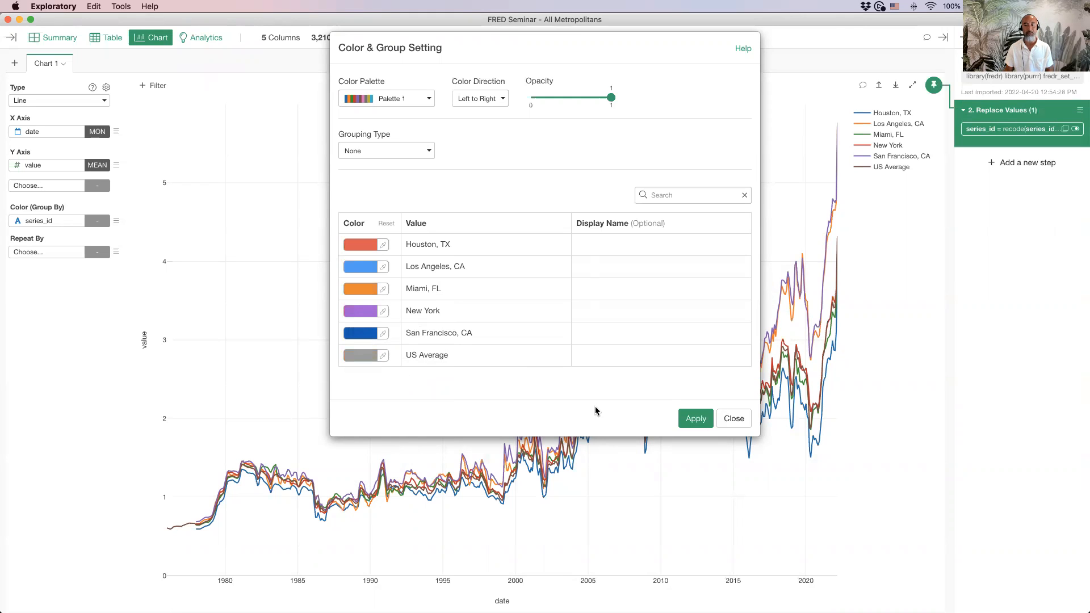
pyautogui.click(685, 418)
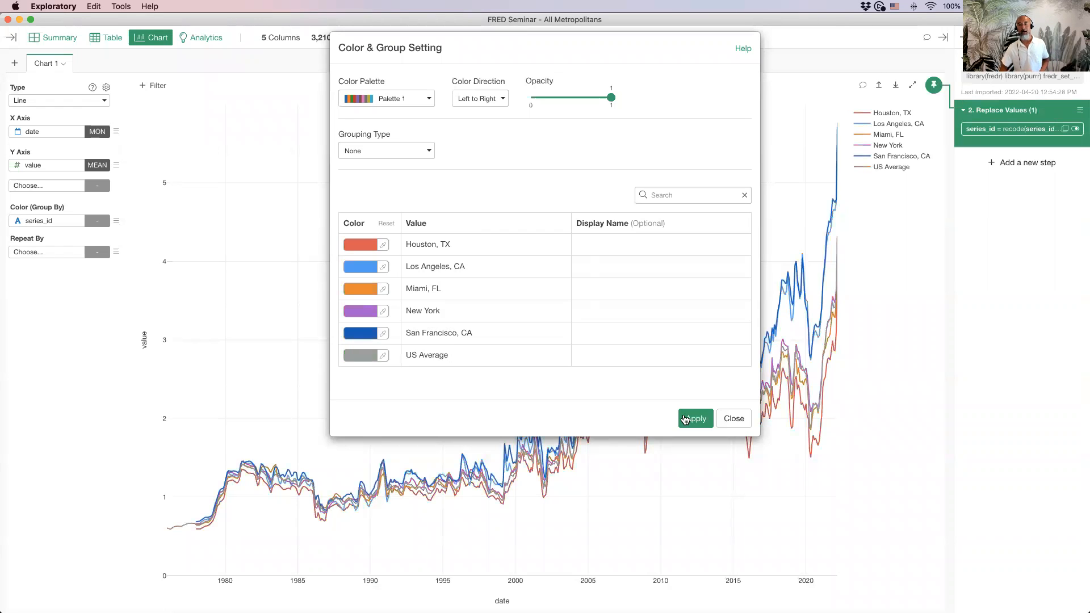
pyautogui.click(721, 417)
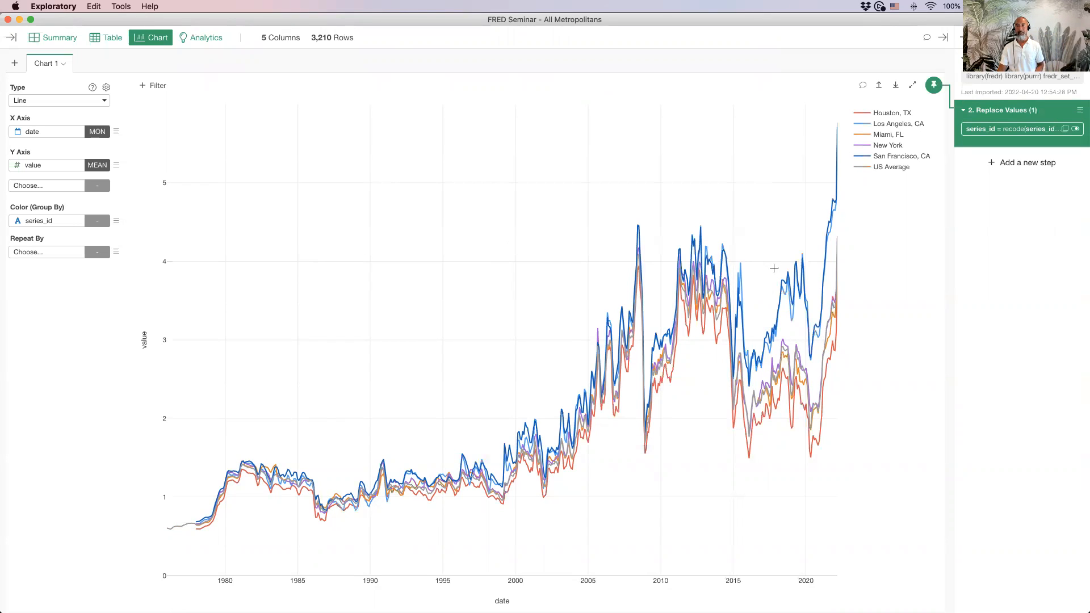
pyautogui.moveTo(778, 275)
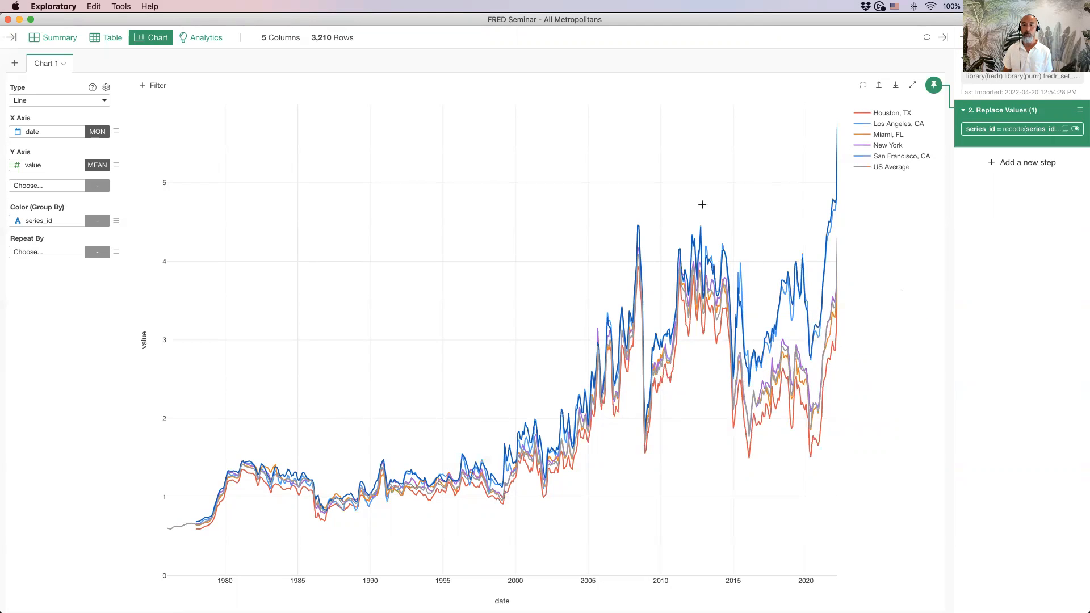
# Step: Add a date filter keeping year later than or equal to 2010
pyautogui.click(159, 87)
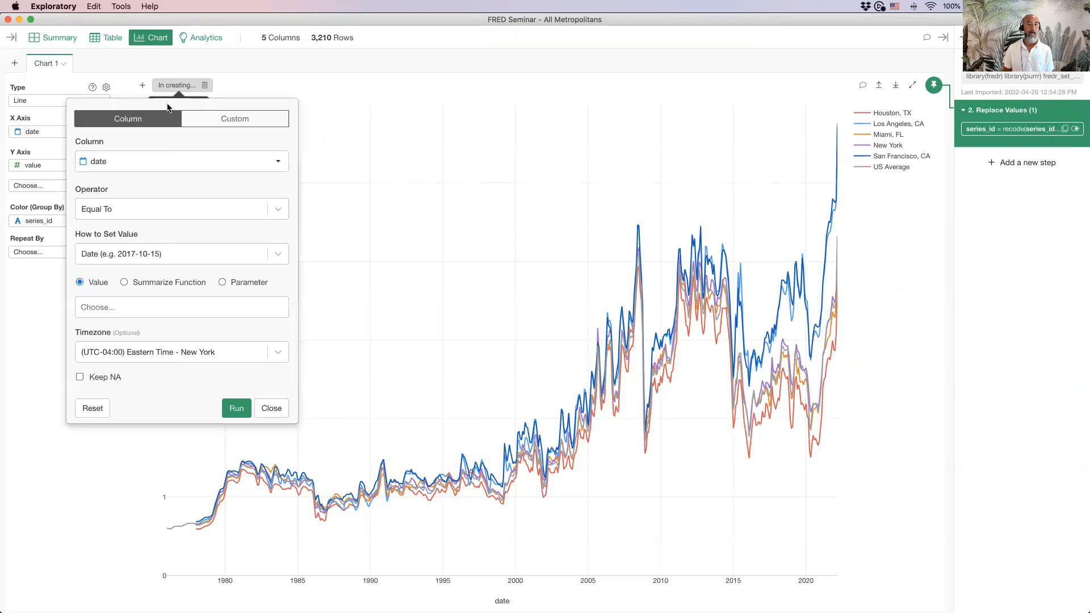
pyautogui.click(159, 213)
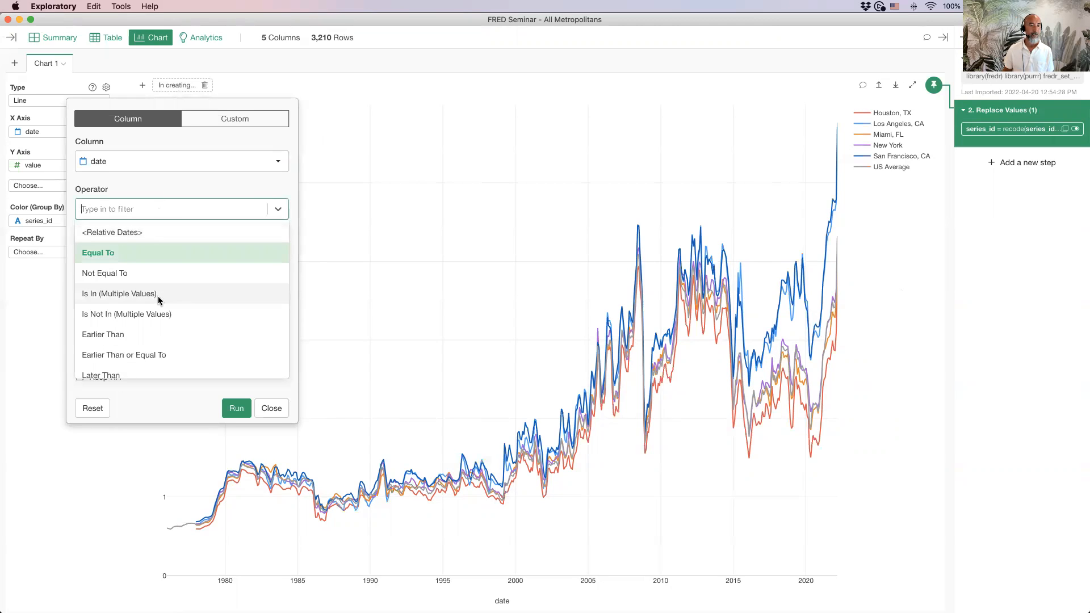
pyautogui.scroll(-3, 159, 300)
pyautogui.click(159, 286)
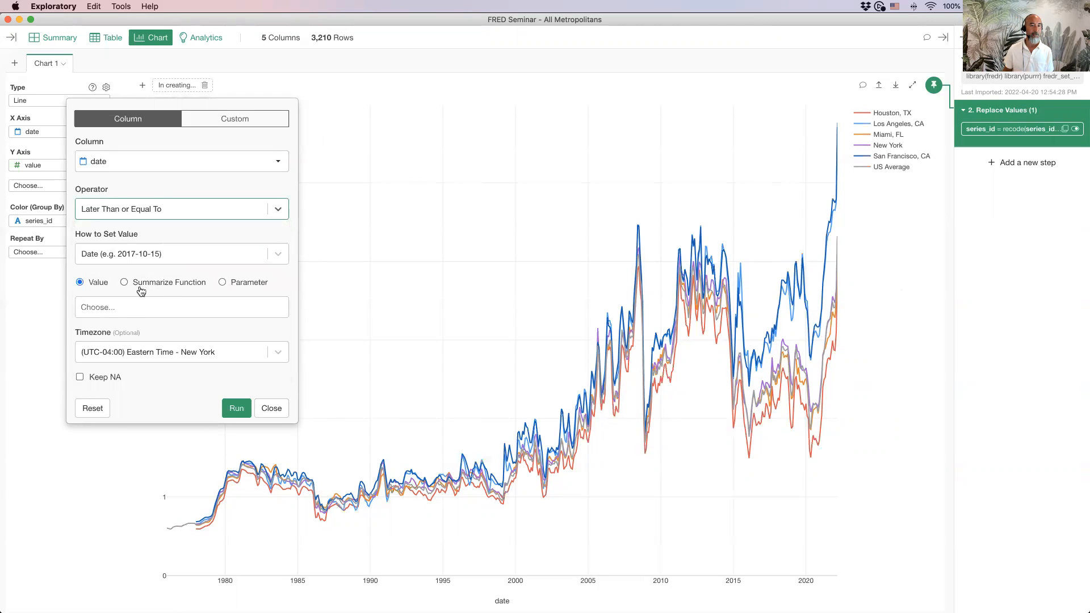
pyautogui.click(141, 255)
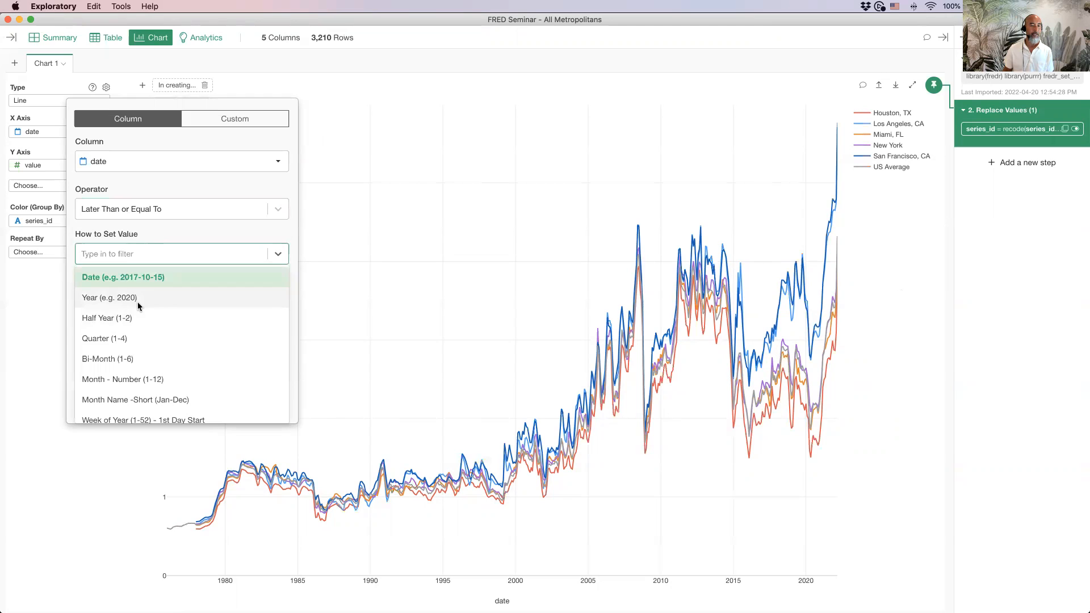
pyautogui.click(138, 305)
pyautogui.click(116, 311)
pyautogui.write('2010')
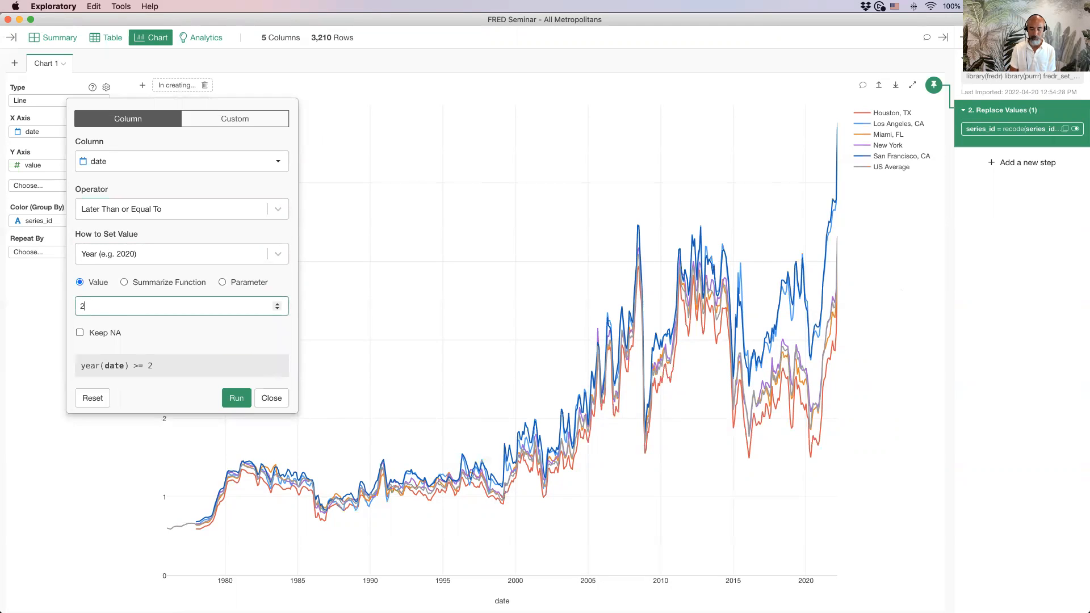
pyautogui.press('Return')
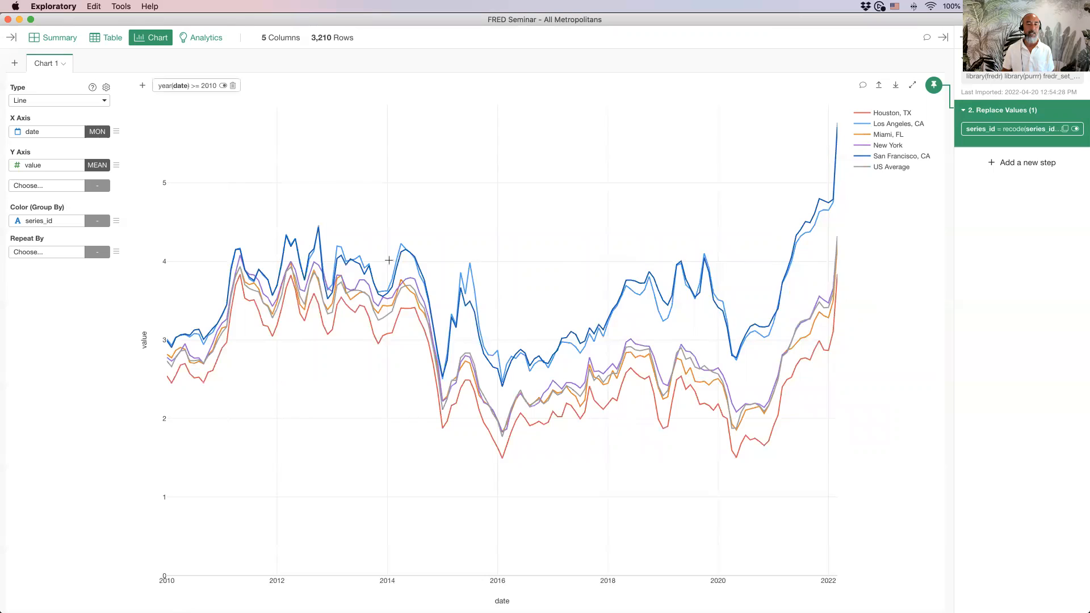
pyautogui.press('super+Tab')
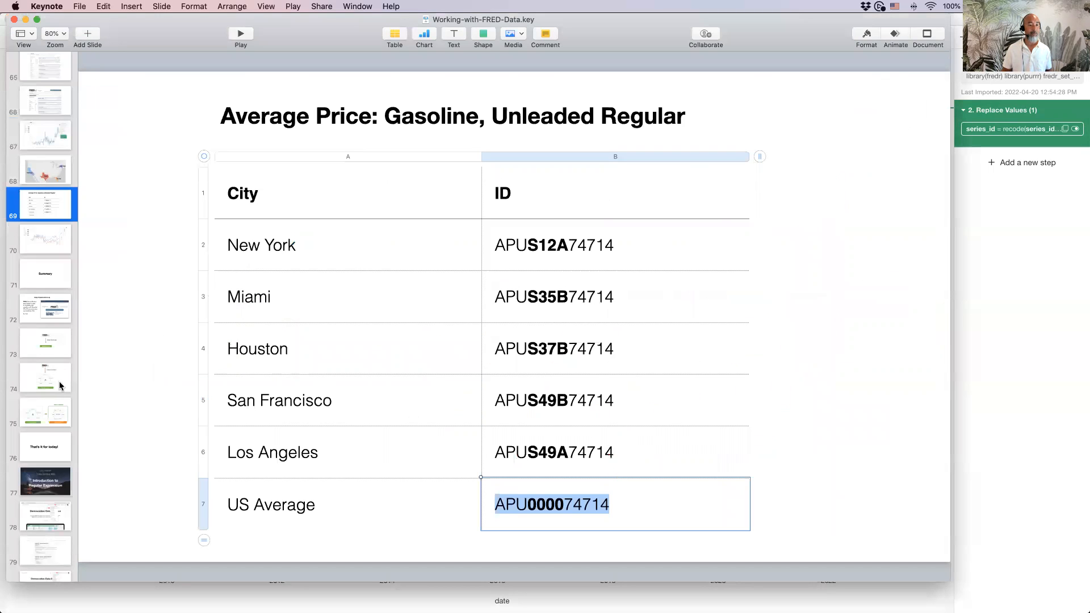
# Step: Play the slideshow from Summary through FRED, direct download and Desktop cycle to Share & Automate, then exit
pyautogui.click(42, 244)
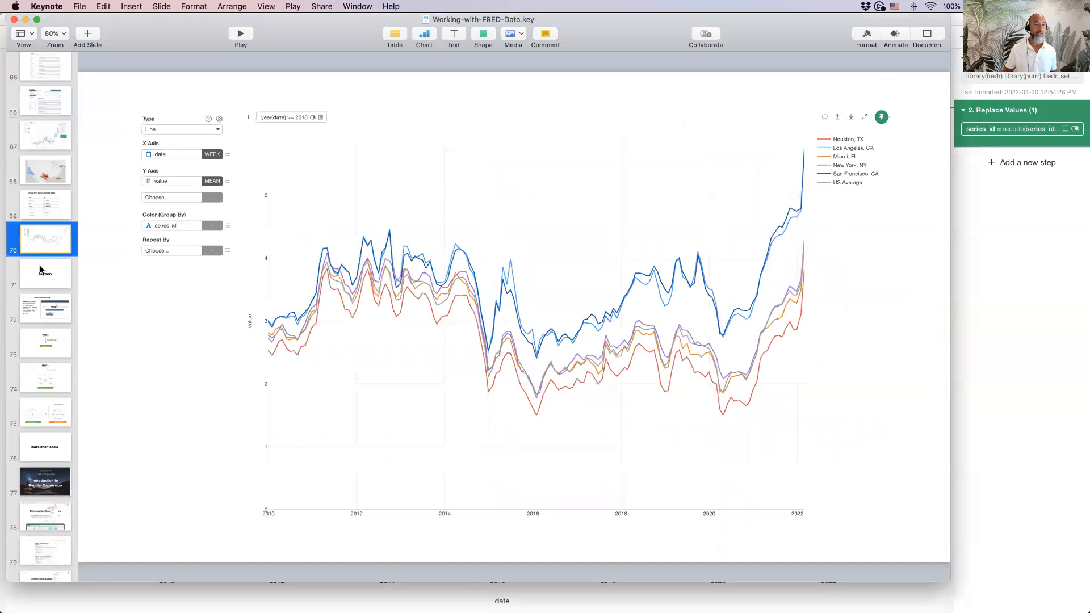
pyautogui.click(43, 268)
pyautogui.click(240, 34)
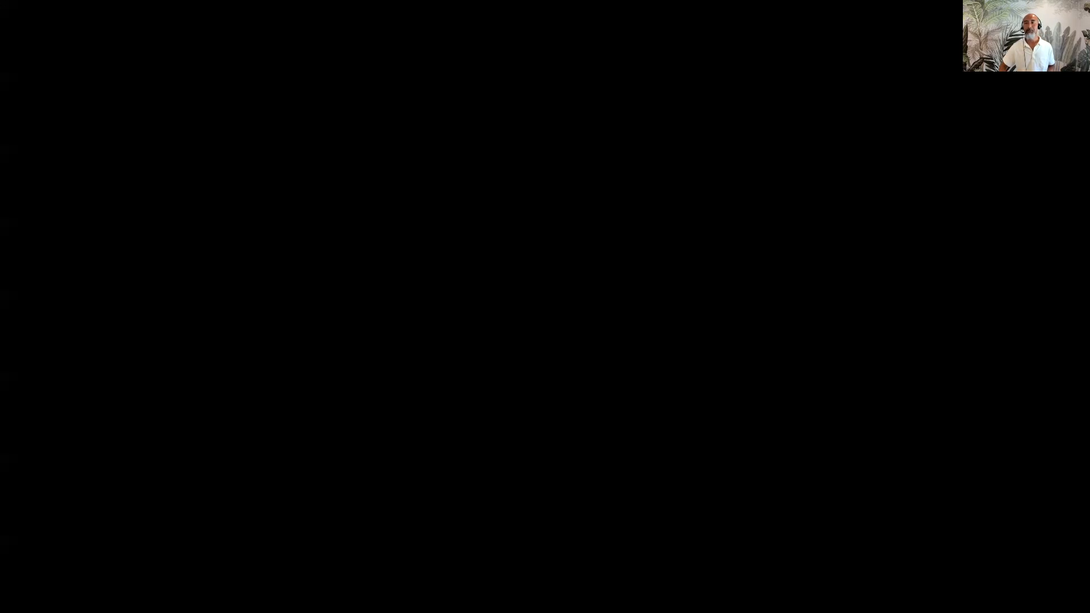
pyautogui.press('Right')
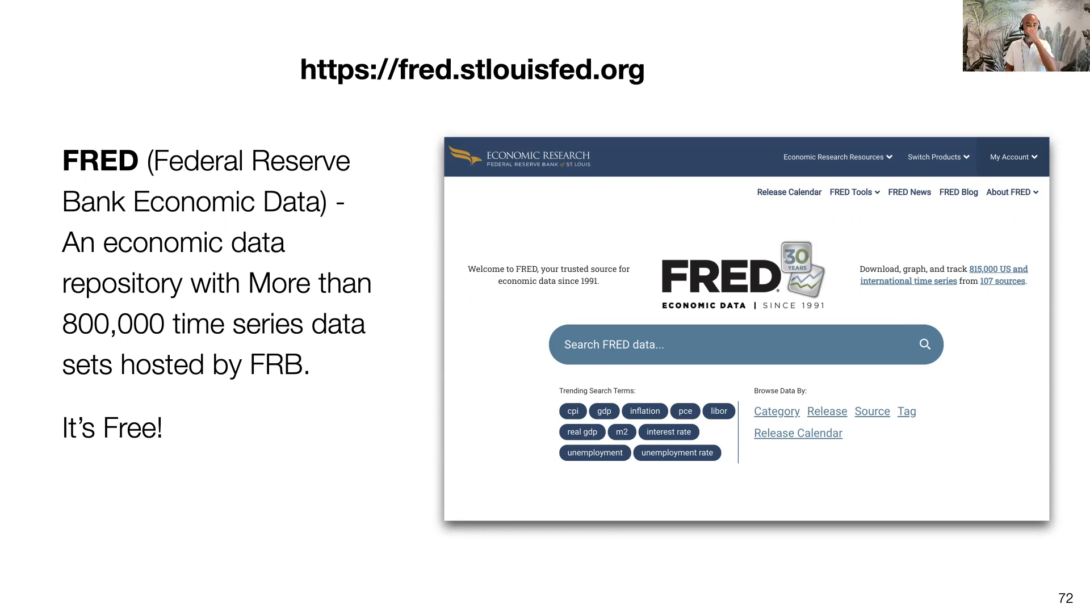
pyautogui.press('Right')
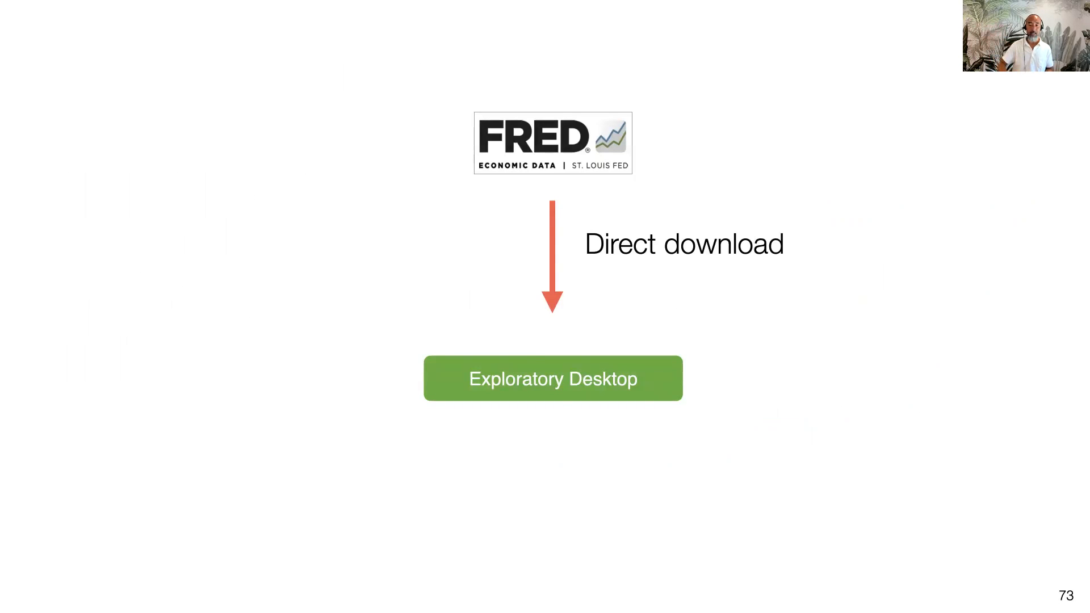
pyautogui.press('Right')
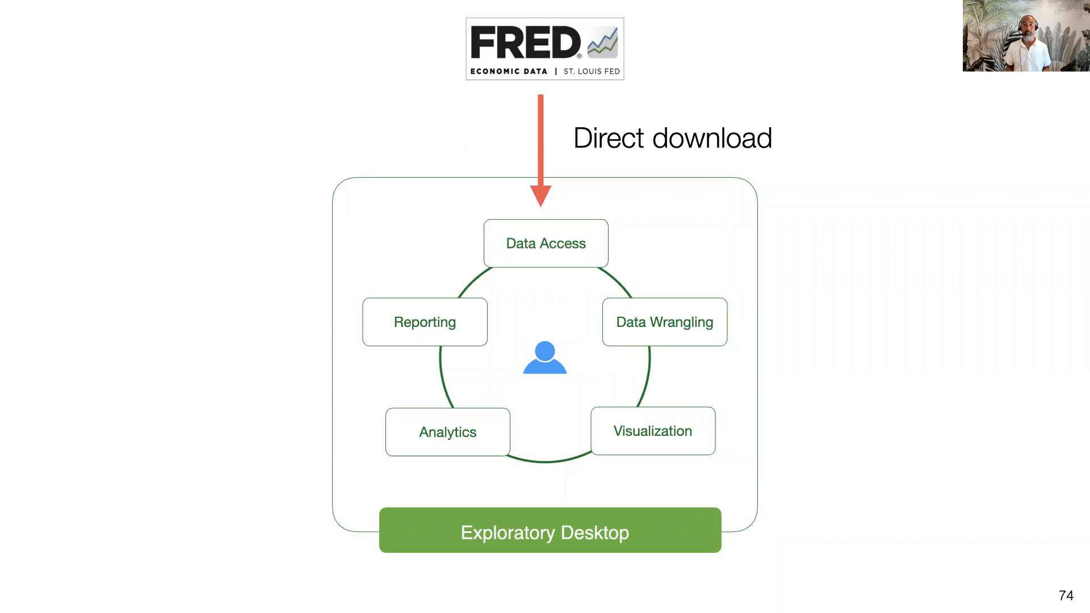
pyautogui.press('Right')
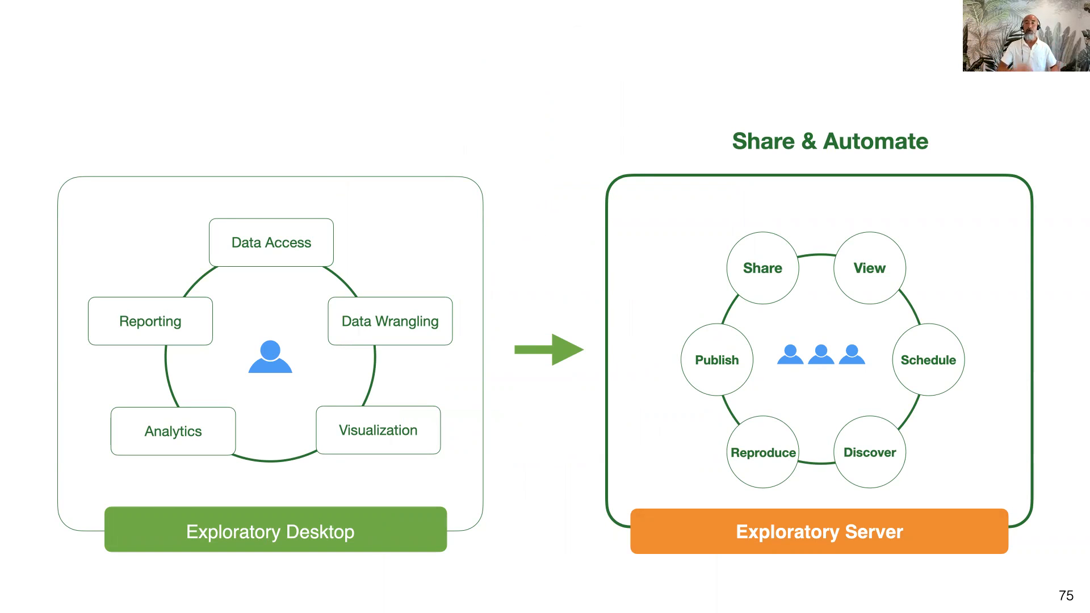
pyautogui.press('Escape')
pyautogui.press('super+Tab')
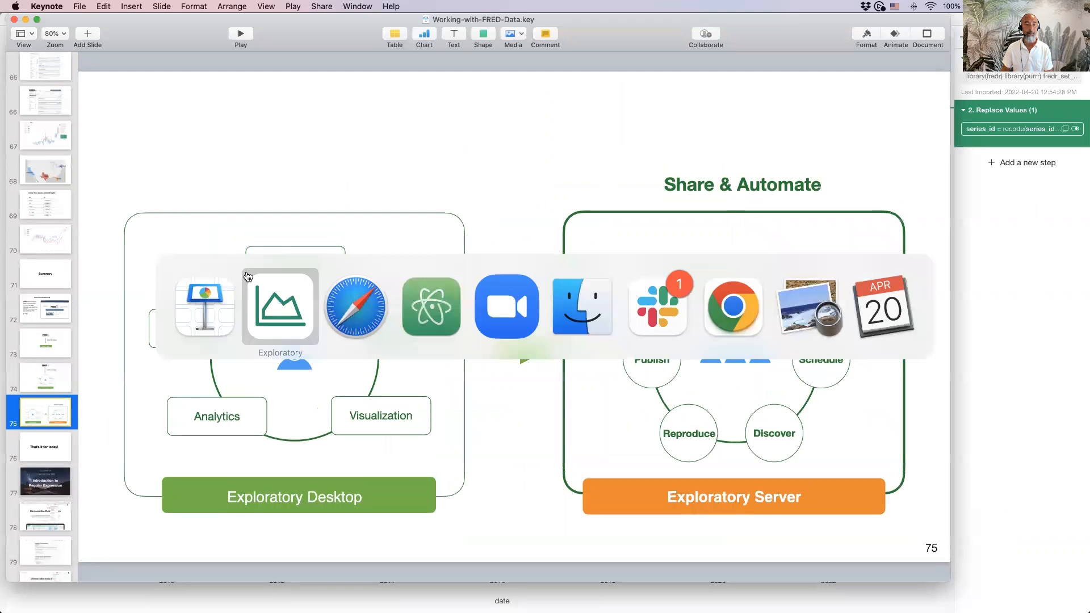
# Step: Show Exploratory's project data frame list, then resume presenting the Share & Automate slide
pyautogui.click(267, 319)
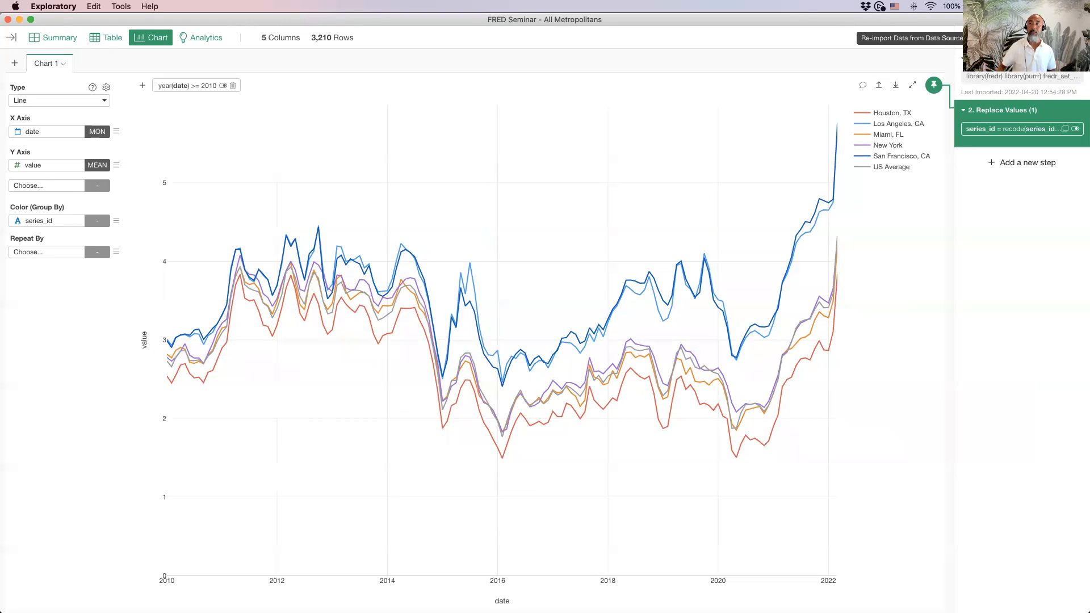
pyautogui.click(14, 38)
pyautogui.moveTo(63, 132)
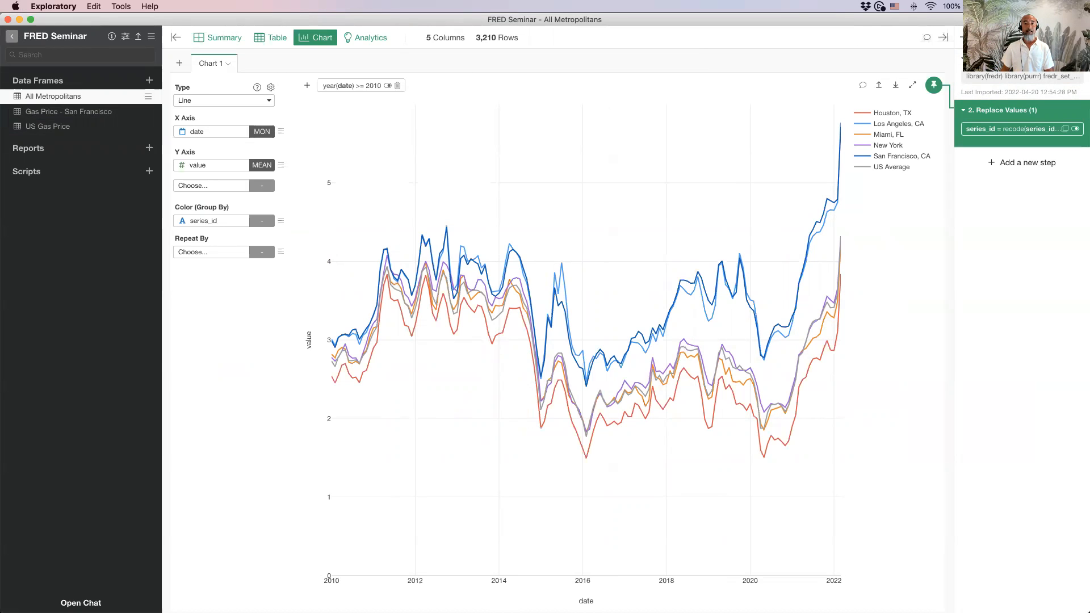
pyautogui.press('super+Tab')
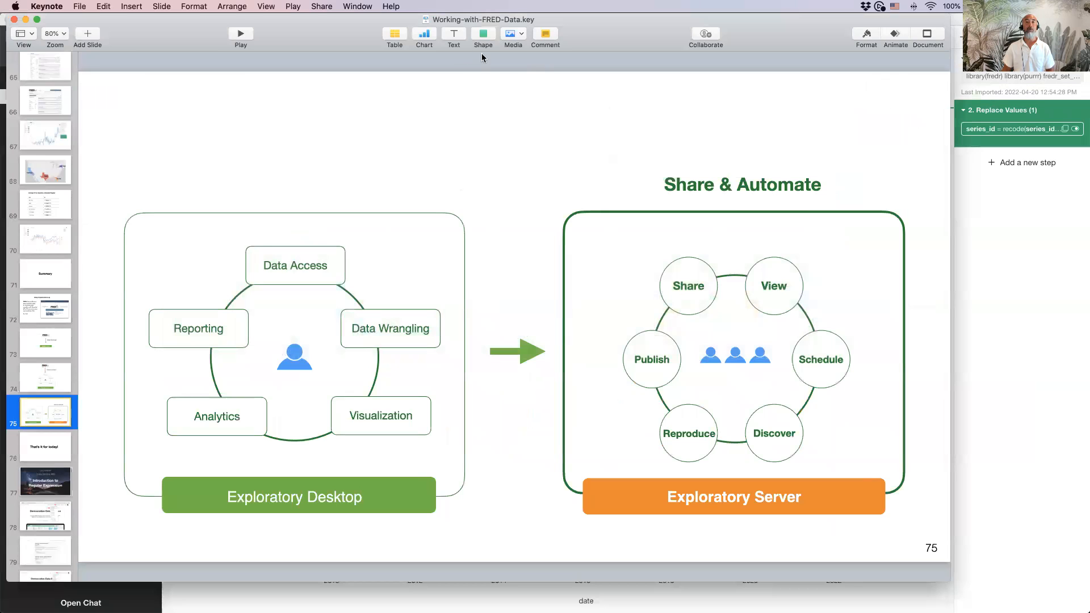
pyautogui.click(241, 34)
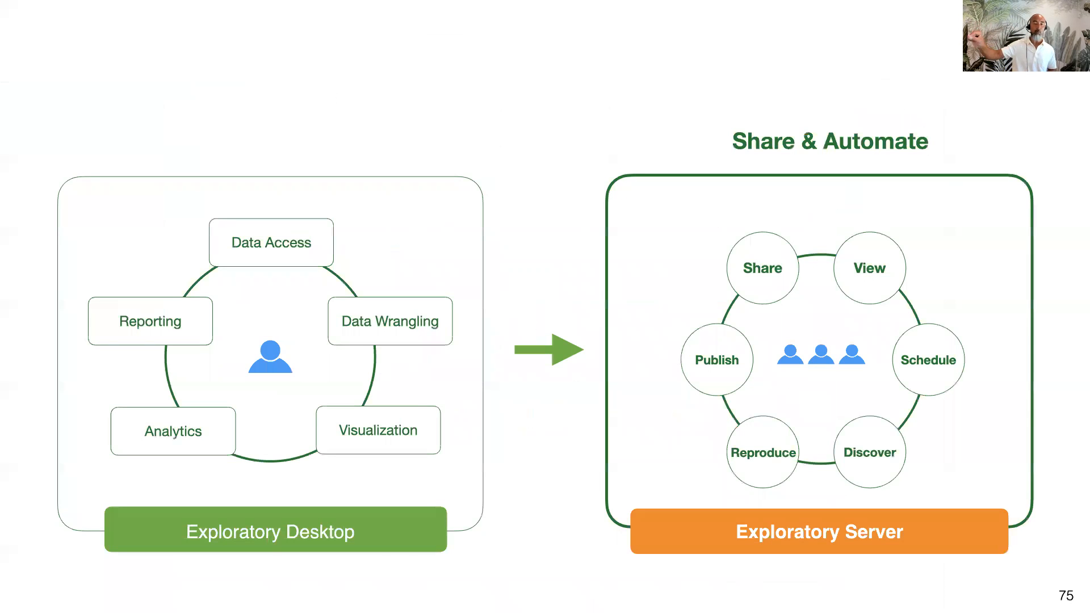